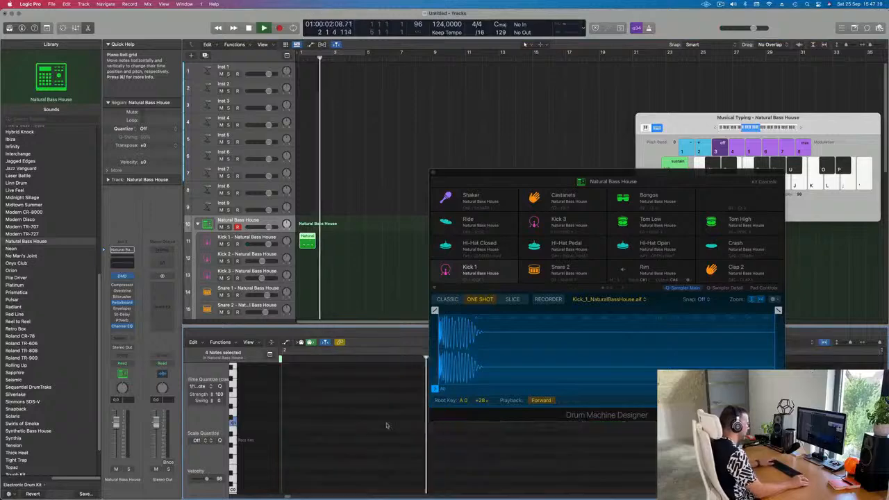
Repeat the one-bar Kick 1 region so that four copies fill bars 1 to 4.
left_click(307, 242)
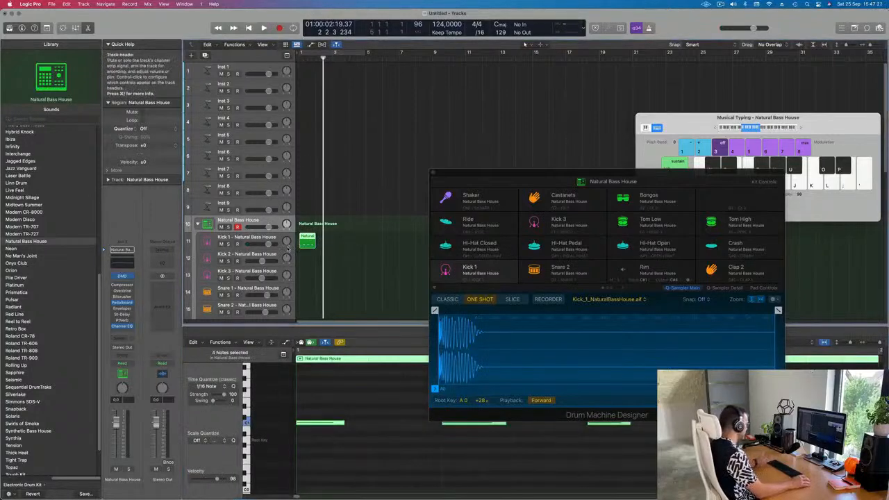
key("super+r")
key("super+r")
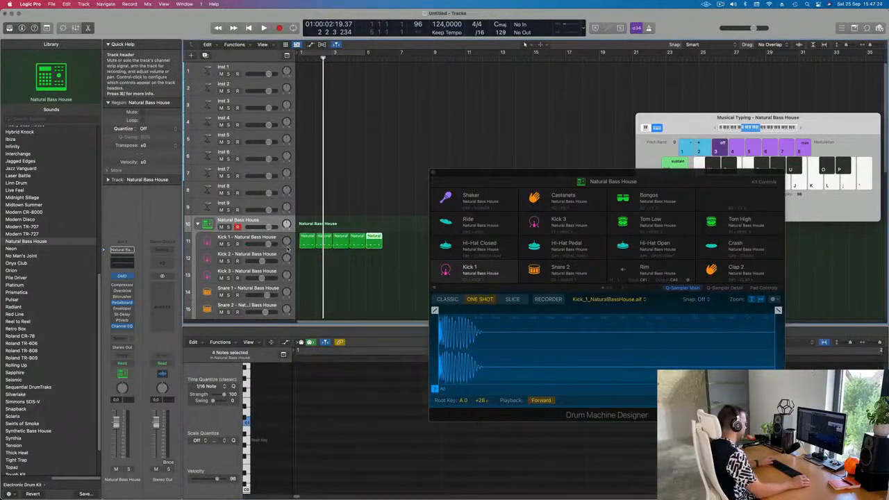
key("super+z")
Turn on a cycle range covering bars 1 to 4 and start playback.
left_click_drag(481, 173, 510, 170)
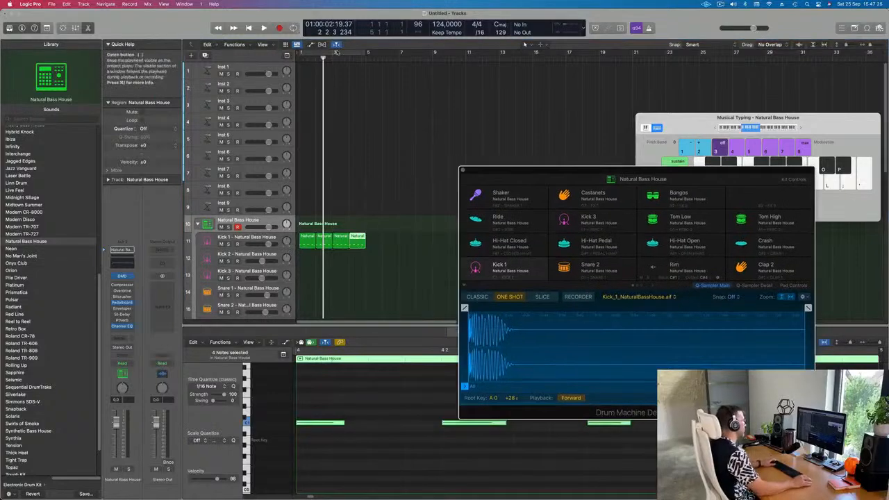
left_click(333, 53)
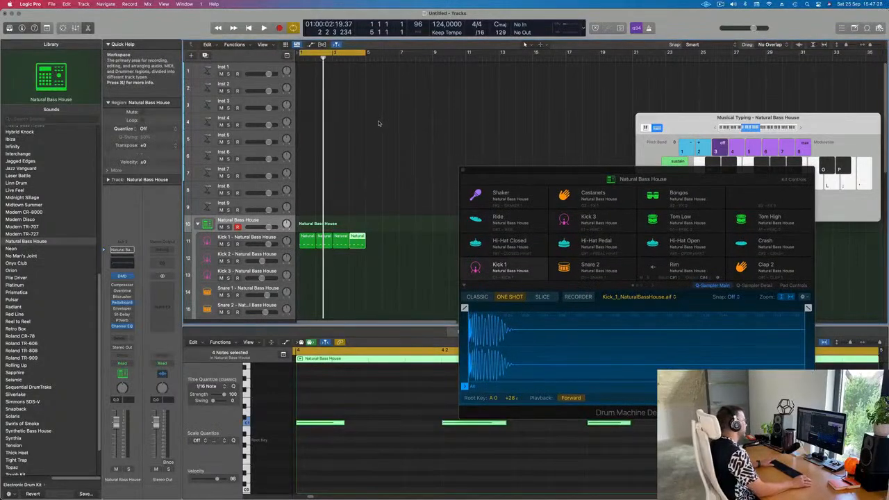
key("space")
Transpose all notes in the four Kick 1 regions down three semitones to A0.
left_click(393, 252)
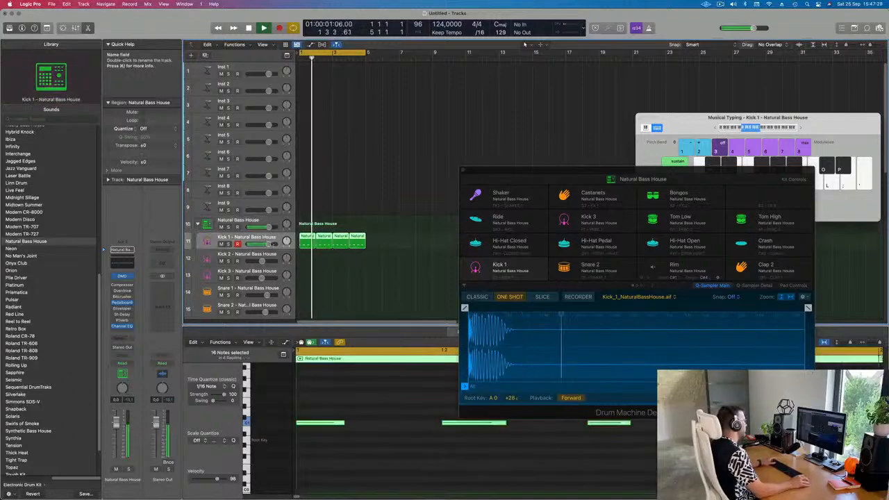
left_click(392, 252)
left_click_drag(379, 245, 300, 250)
left_click(333, 431)
key("super+a")
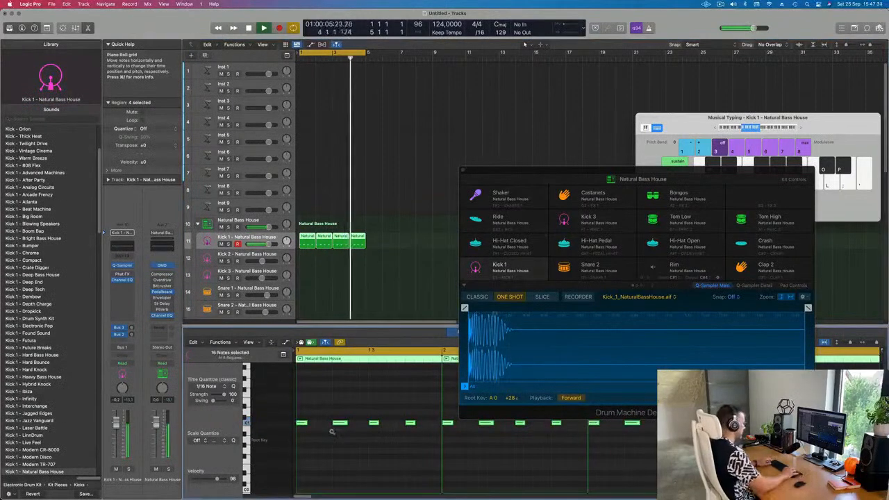
key("alt+Down")
key("alt+Down")
key("alt+Down")
key("alt+Down")
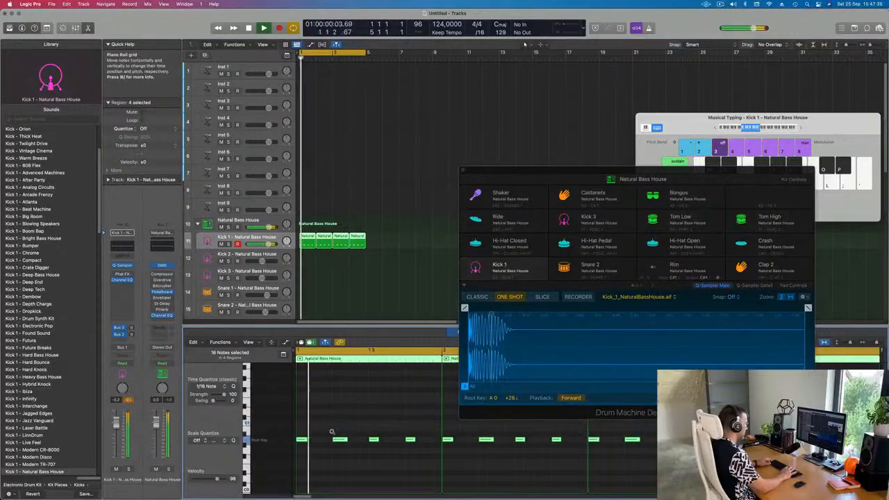
key("alt+Down")
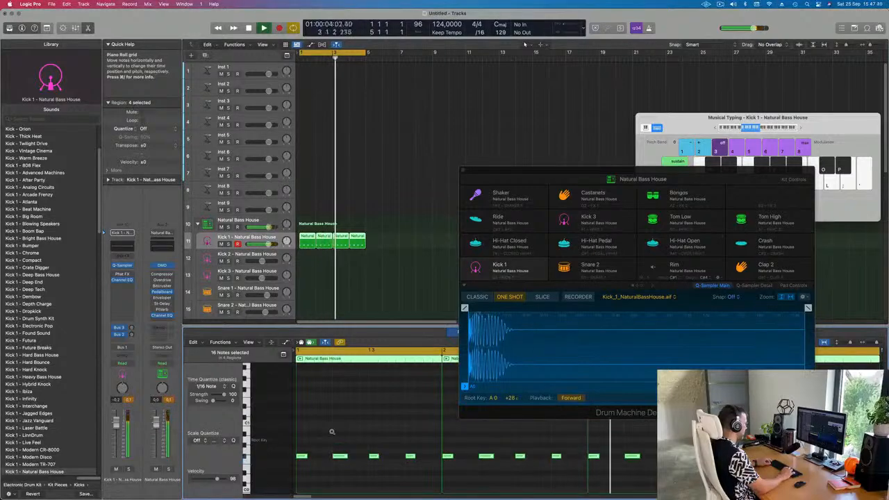
key("alt+Up")
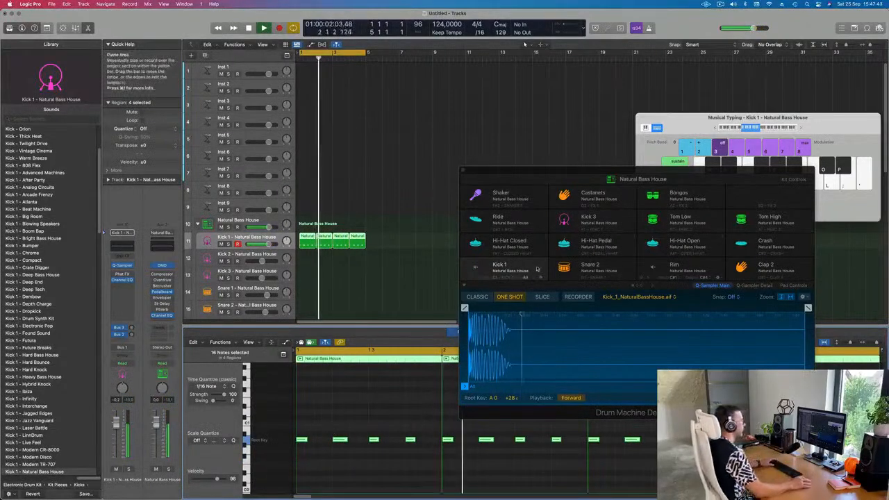
Trim the Kick 1 sample's end to about 0.252 s and give it a fade-out of about 0.174 s.
left_click_drag(805, 311, 494, 328)
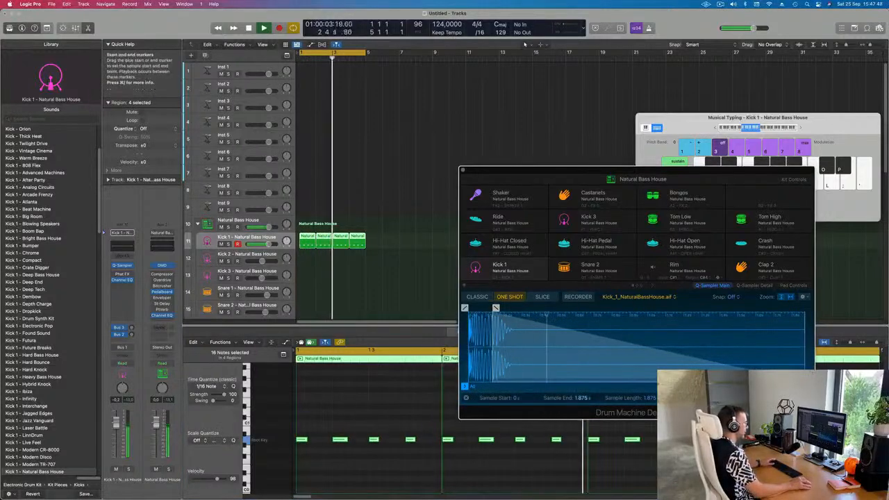
mouse_move(805, 344)
left_mouse_down()
mouse_move(490, 337)
mouse_move(512, 334)
left_mouse_up()
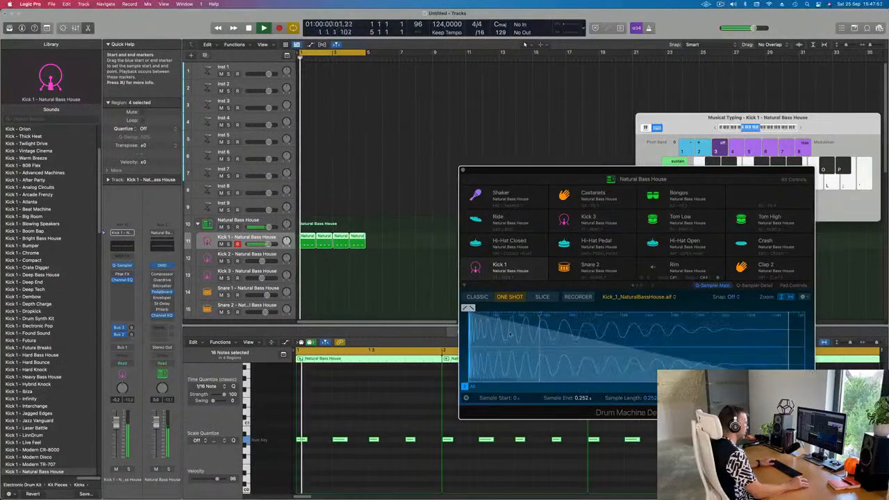
mouse_move(466, 307)
left_mouse_down()
mouse_move(639, 307)
mouse_move(563, 307)
mouse_move(572, 308)
left_mouse_up()
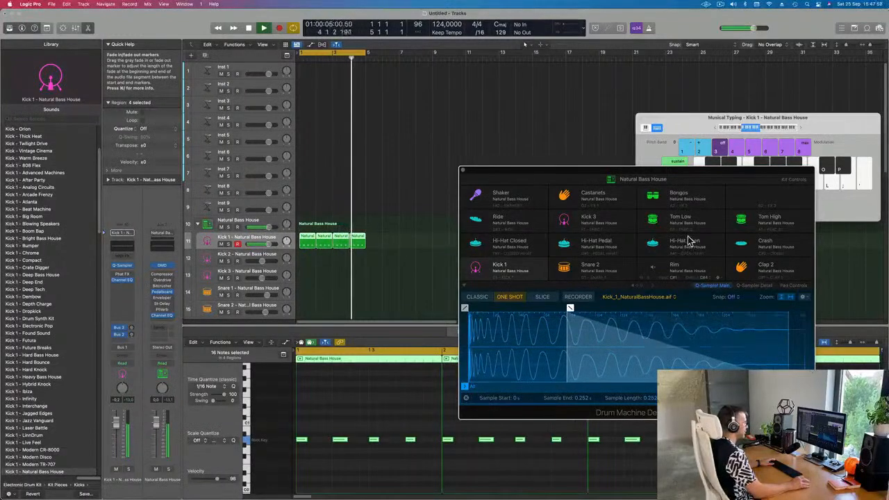
left_click_drag(682, 172, 601, 87)
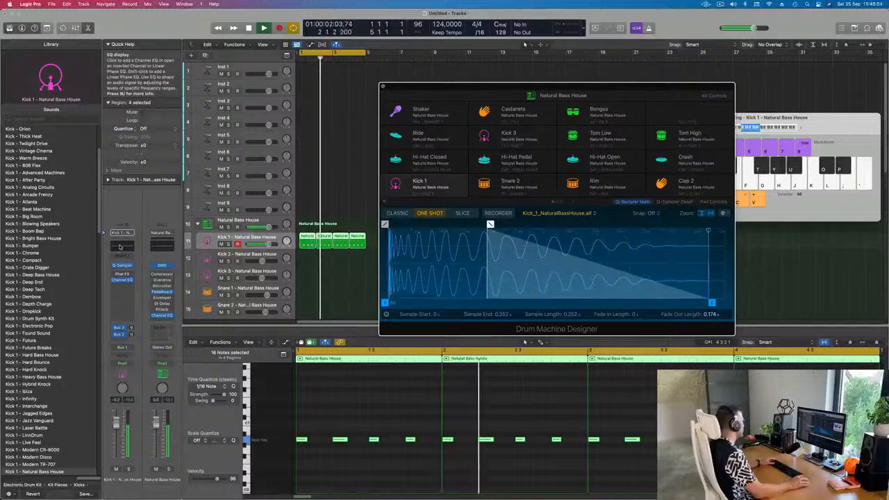
Boost the low shelf at 105 Hz by 5.3 dB in the Kick 1 Channel EQ and close the plug-in windows.
left_click(121, 246)
mouse_move(392, 326)
left_mouse_down()
mouse_move(387, 299)
mouse_move(385, 330)
left_mouse_up()
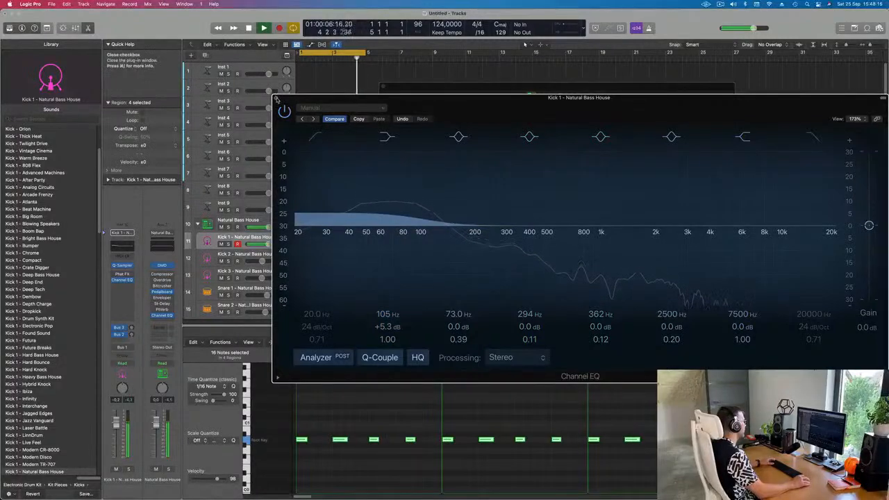
left_click(276, 98)
left_click_drag(560, 90, 476, 93)
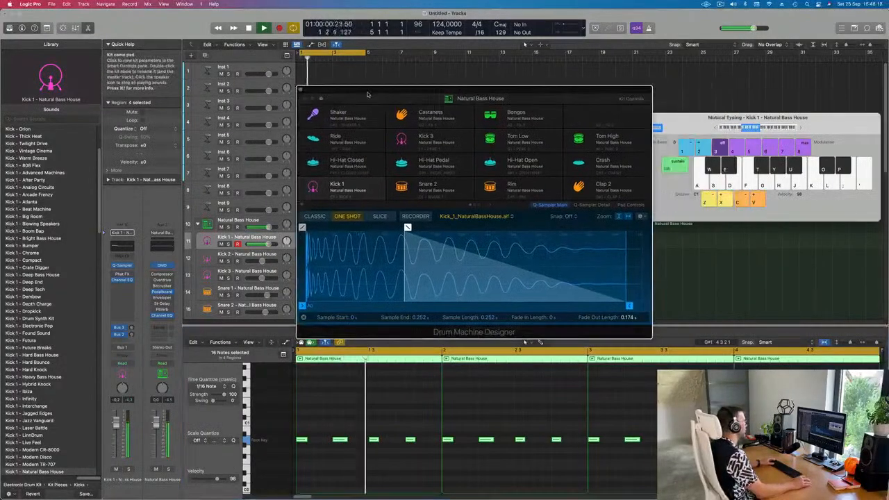
left_click(300, 89)
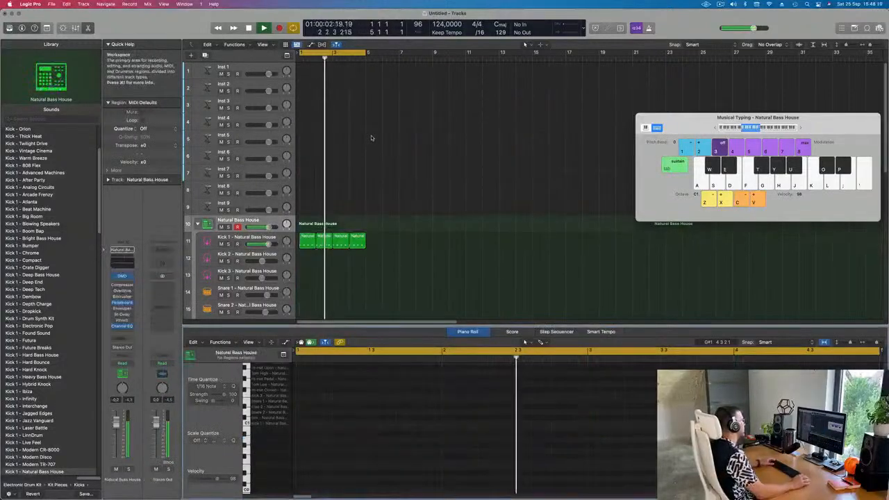
Copy the first kick region to the Snare 1 track and delete its notes on beats 1 and 3.
left_click(328, 210)
scroll(328, 210, "down", 1)
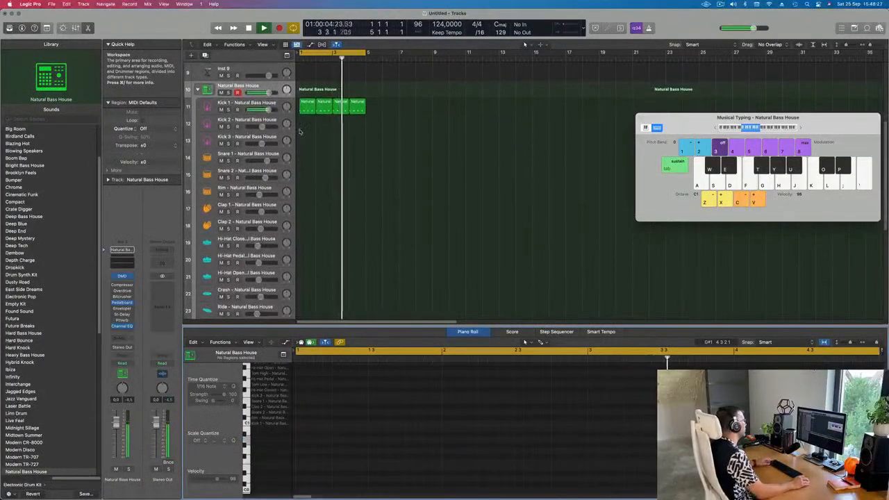
left_click(304, 110)
left_click_drag(304, 110, 303, 157)
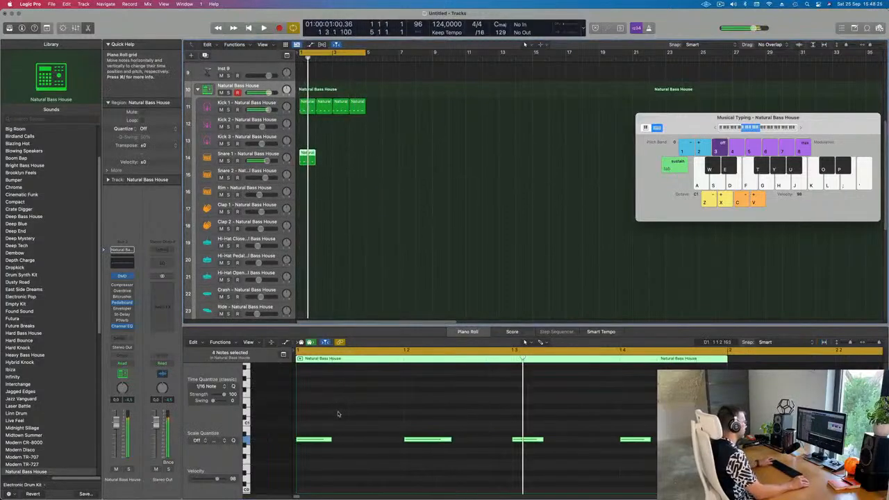
key("space")
left_click_drag(331, 413, 312, 459)
left_click_drag(475, 416, 543, 462)
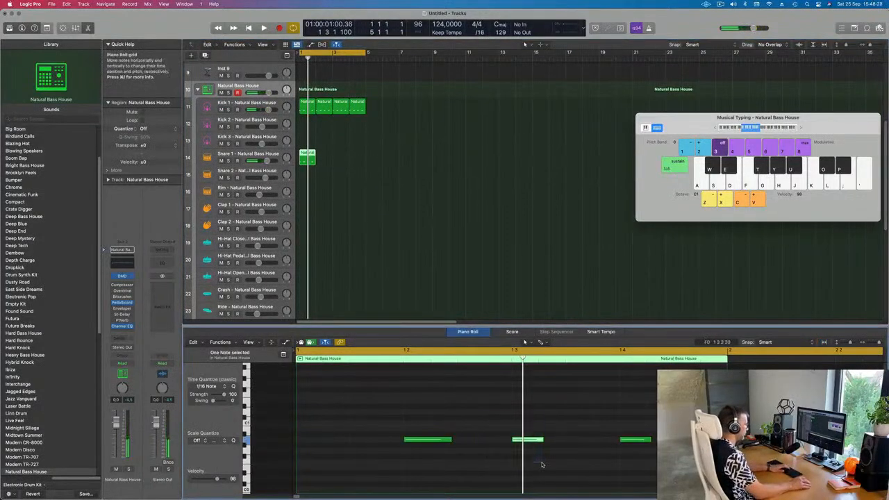
key("Delete")
Raise the two remaining snare notes an octave and set the Snare 1 track's volume to -12.4 dB.
left_click_drag(416, 409, 668, 491)
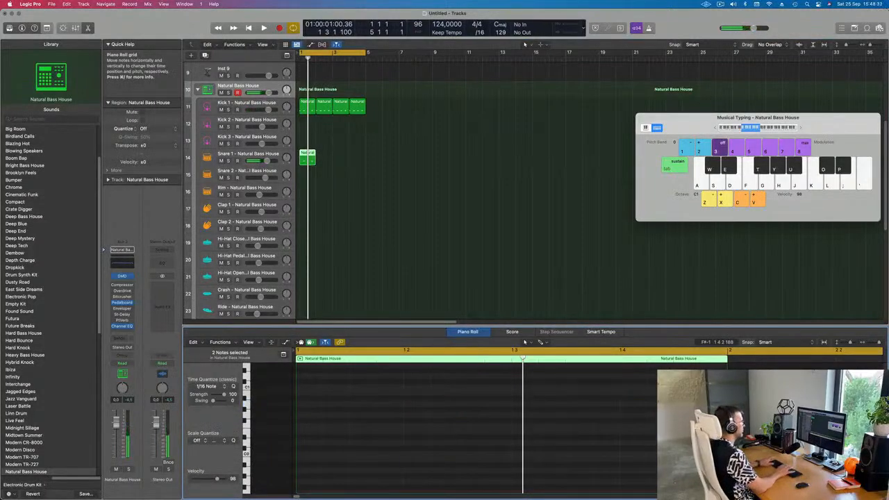
key("space")
left_click(254, 153)
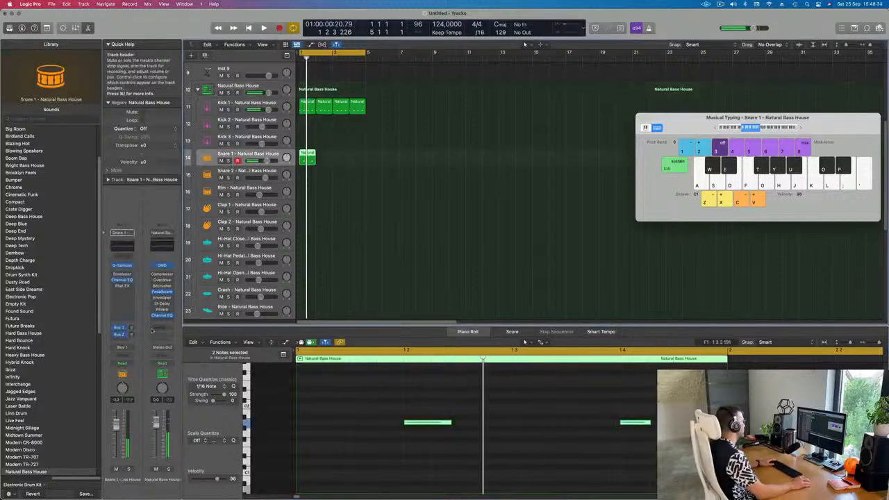
key("space")
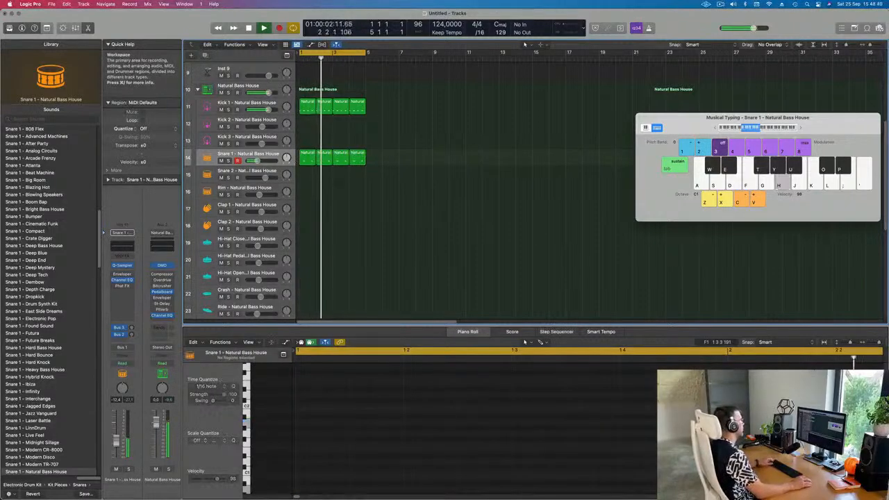
Build a four-bar offbeat pattern on the Hi-Hat Closed track from a copy of the first kick region, repeated three times.
left_click(305, 109)
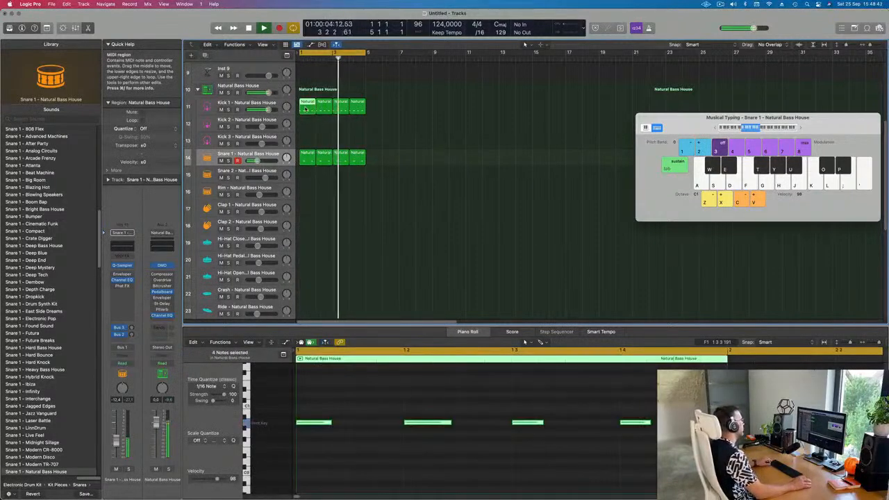
left_click_drag(305, 118, 306, 243)
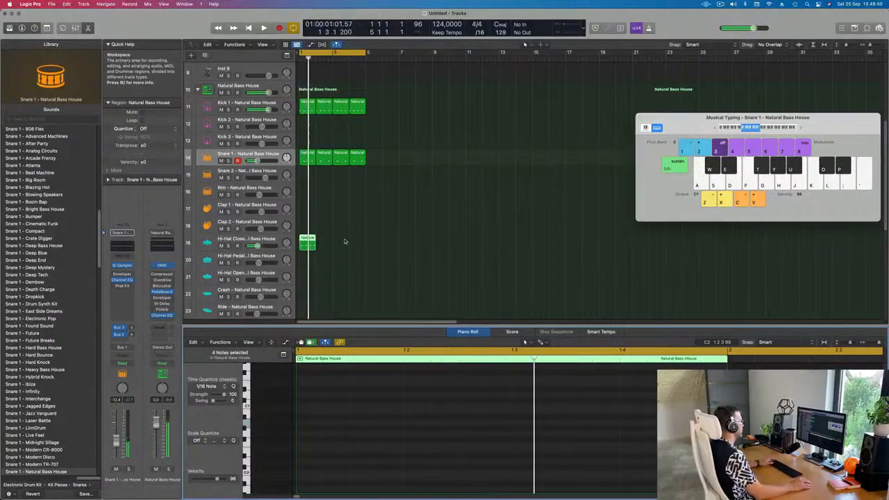
left_click_drag(345, 242, 292, 250)
key("super+r")
key("super+r")
key("super+r")
key("space")
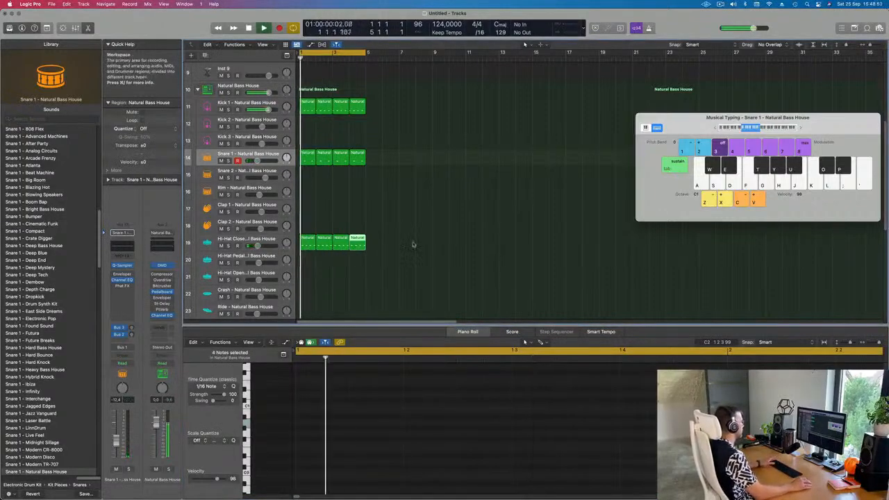
Copy the first Hi-Hat Closed region to the Hi-Hat Open track and remove its first three notes.
scroll(413, 245, "down", 5)
scroll(413, 245, "down", 2)
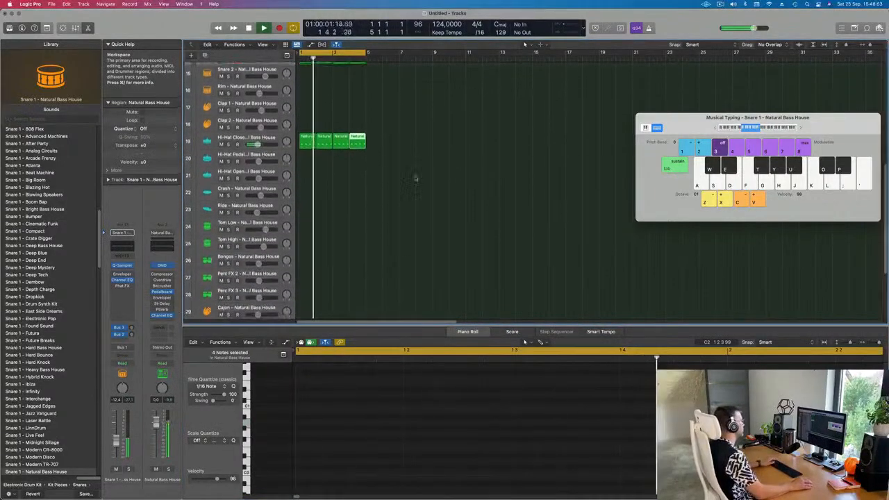
left_click(307, 138)
left_click_drag(307, 139, 306, 174)
left_click_drag(342, 402, 616, 454)
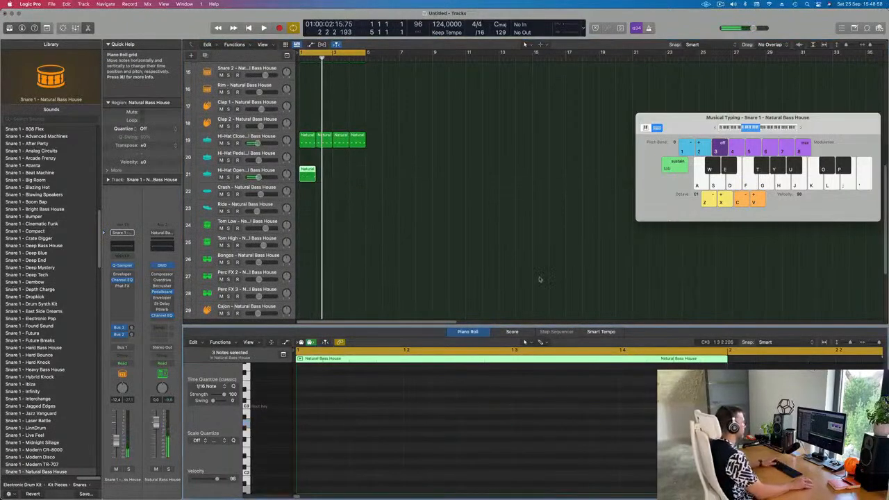
Repeat the Hi-Hat Open region three times to fill bars 1 to 4.
key("space")
key("super+r")
key("super+r")
key("super+r")
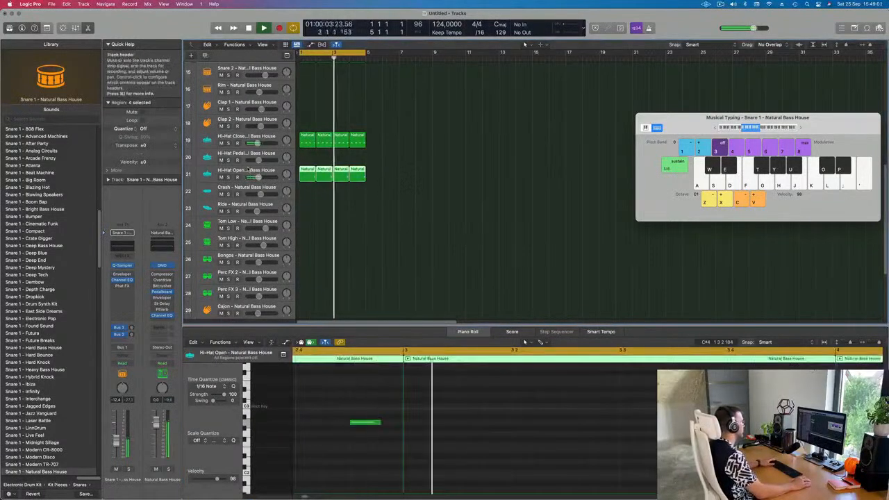
Trim the Hi-Hat Open sample's end to about 0.382 s in Quick Sampler and add a fade-out of about 0.293 s.
left_click(243, 172)
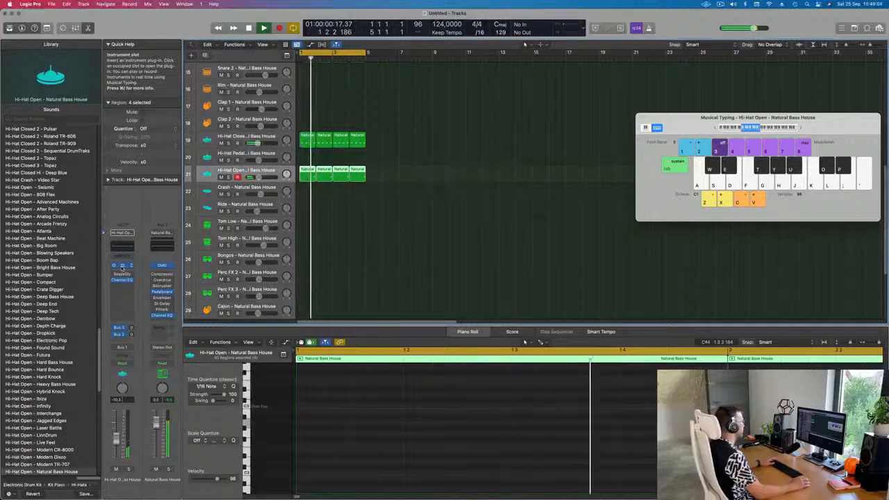
left_click(123, 266)
key("space")
left_click_drag(674, 237, 393, 236)
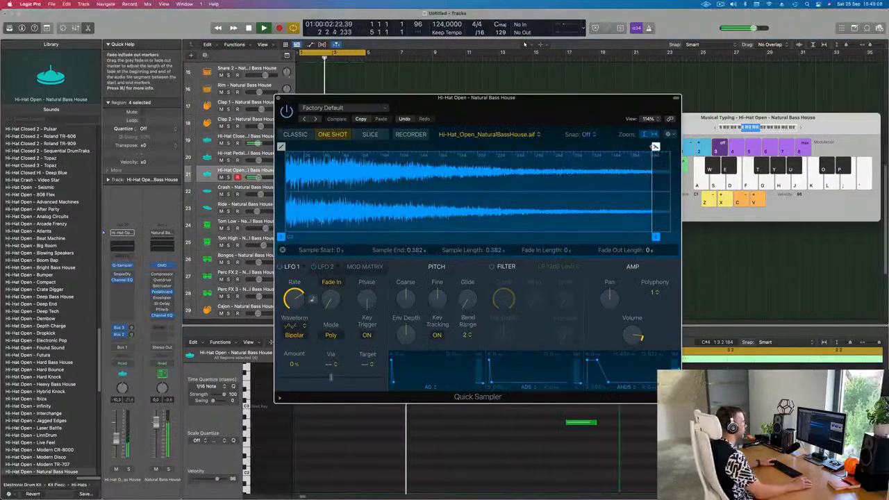
left_click_drag(656, 146, 373, 147)
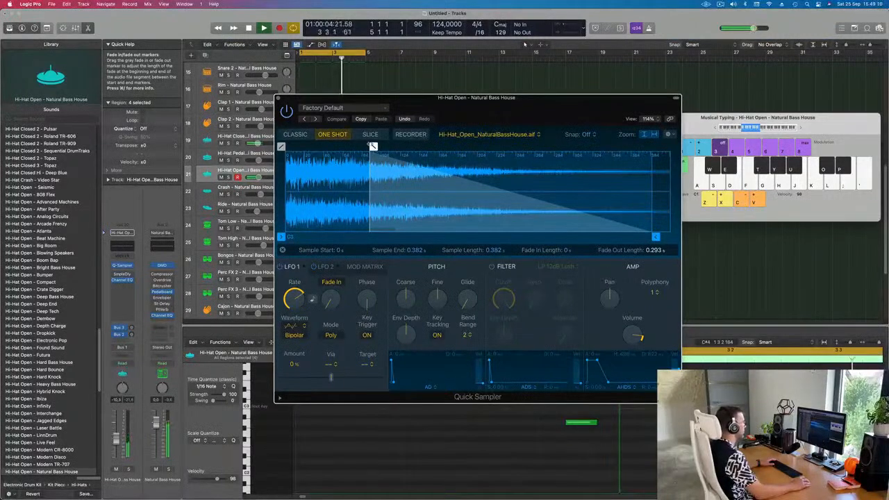
key("super+w")
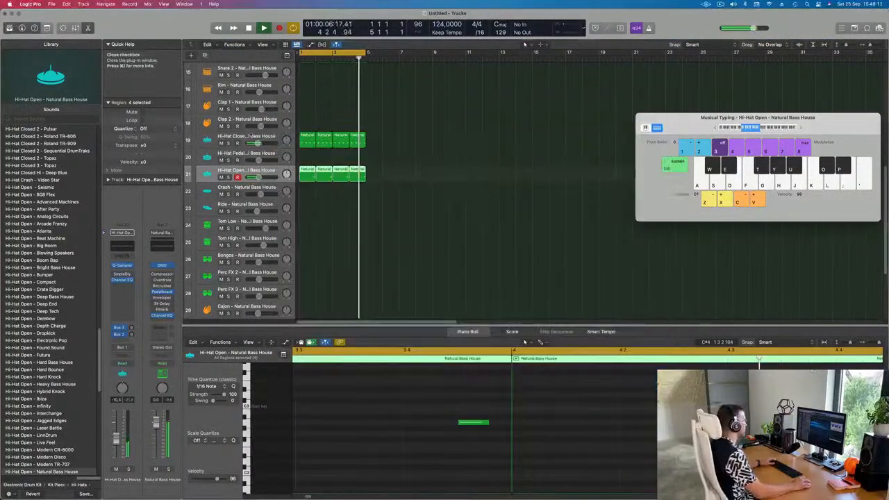
Copy the first Hi-Hat Closed region to the Shaker track and align it with the start of bar 1.
key("space")
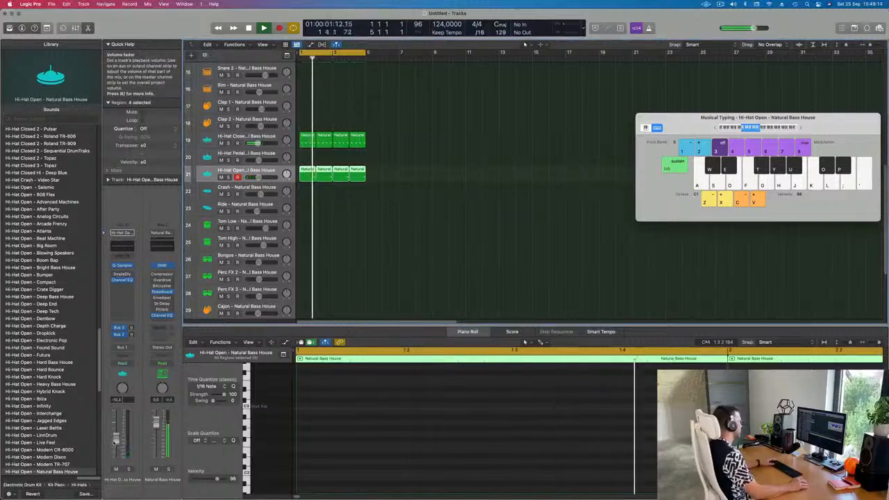
scroll(455, 212, "down", 5)
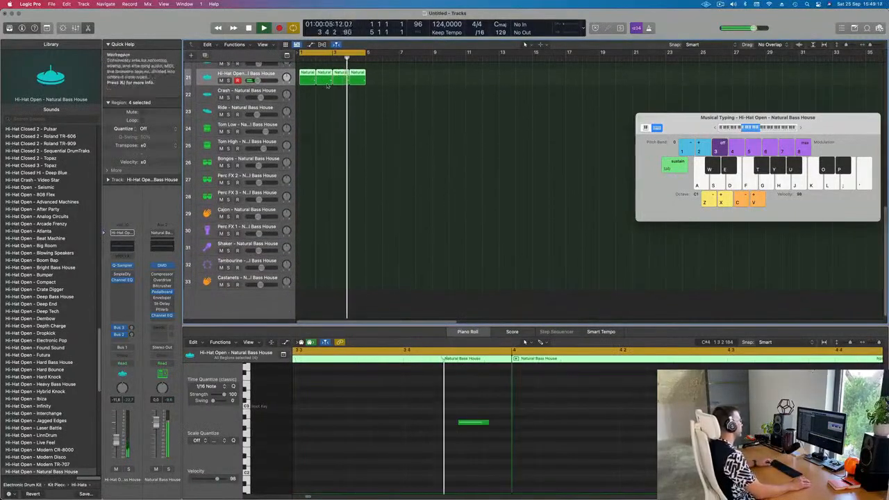
scroll(356, 113, "up", 4)
left_click(308, 113)
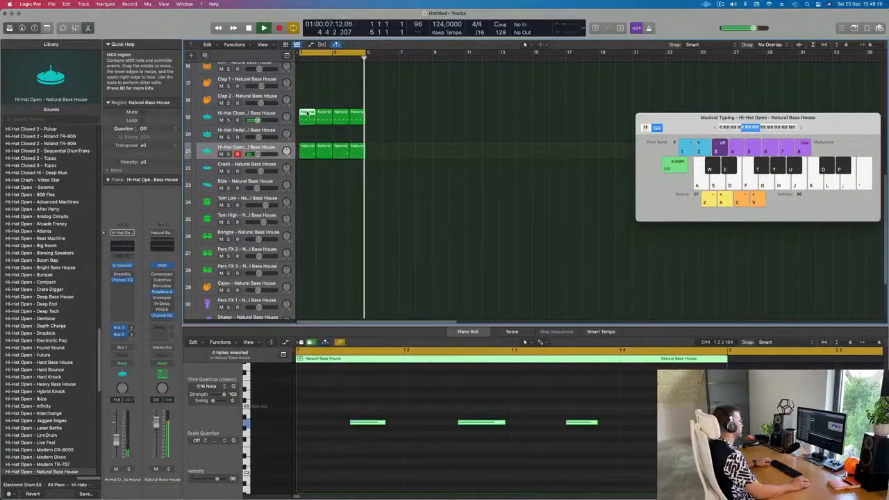
left_click_drag(308, 114, 311, 248)
key("space")
key("space")
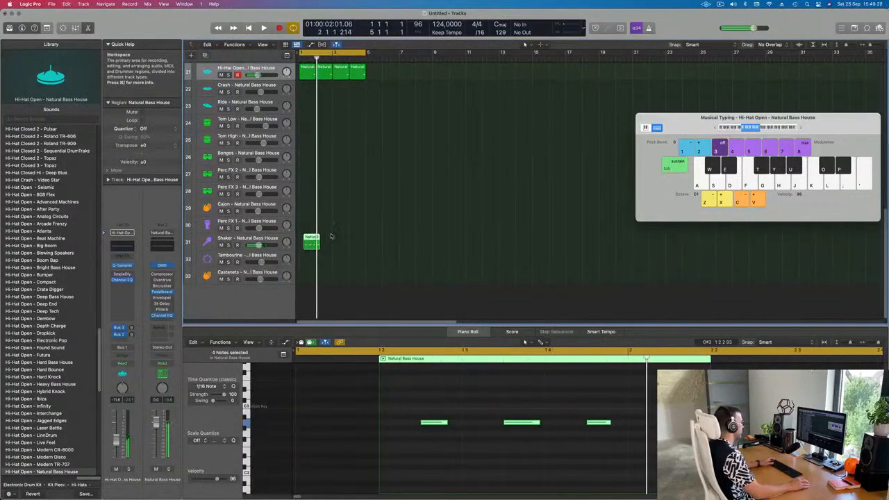
left_click_drag(309, 239, 305, 240)
key("space")
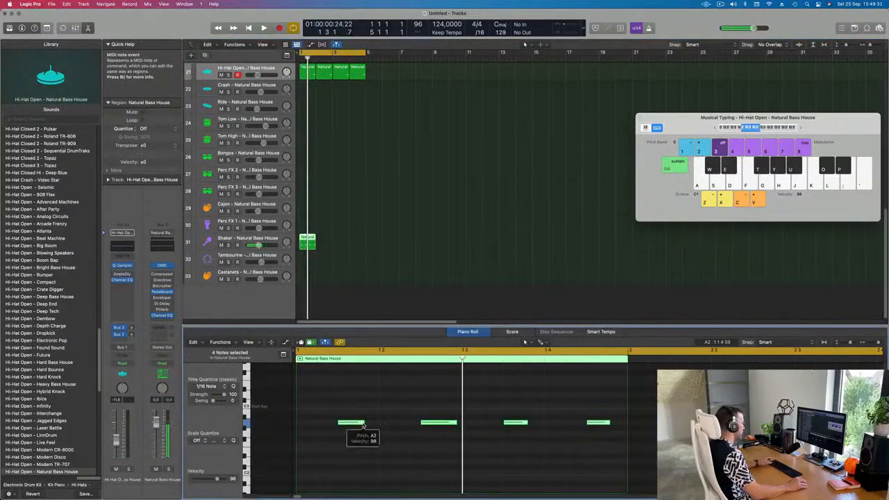
Duplicate the four Shaker notes into a twelve-note pattern across bar 1, shortening the overlong ones, and play it back.
mouse_move(361, 424)
left_mouse_down()
mouse_move(311, 426)
mouse_move(366, 431)
mouse_move(374, 423)
left_mouse_up()
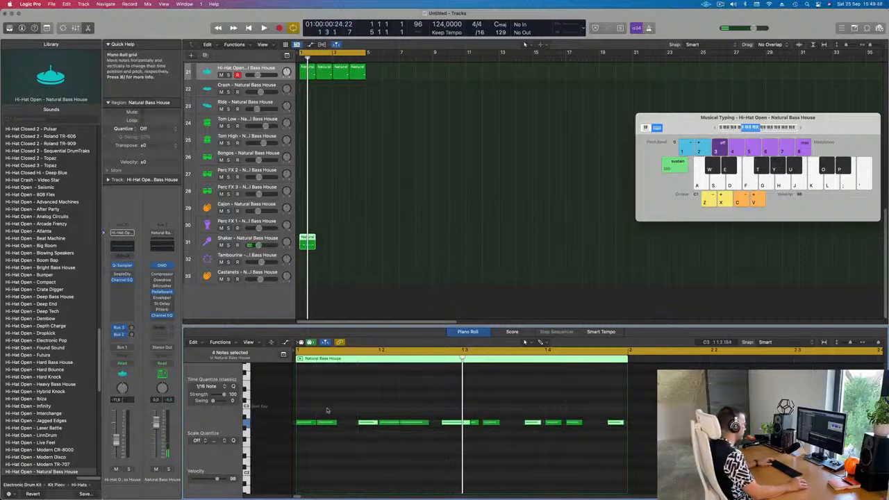
key("super+a")
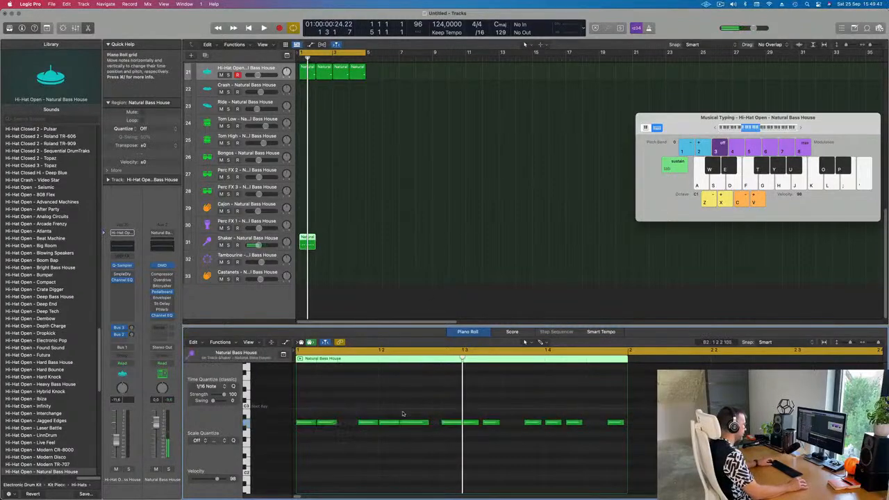
mouse_move(467, 433)
left_mouse_down()
mouse_move(475, 425)
mouse_move(459, 425)
mouse_move(475, 423)
left_mouse_up()
left_click(477, 423)
key("space")
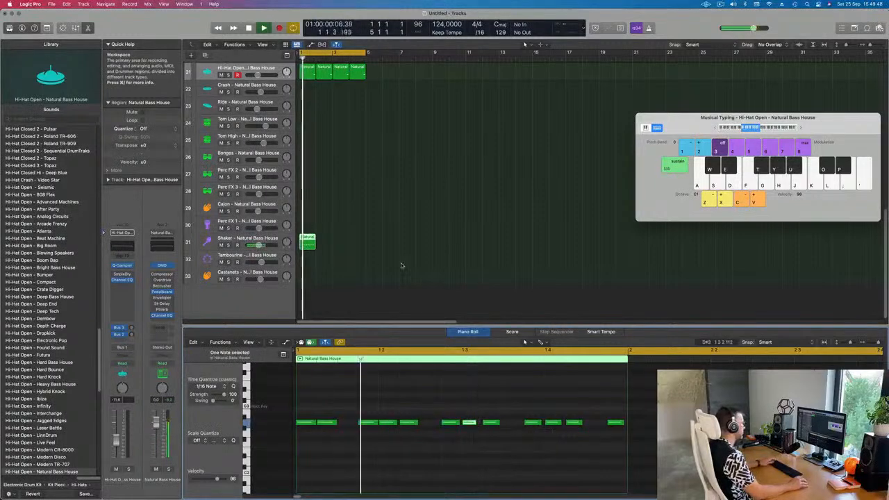
key("space")
Try transposing all twelve notes of the Shaker region by octaves during playback.
left_click(208, 242)
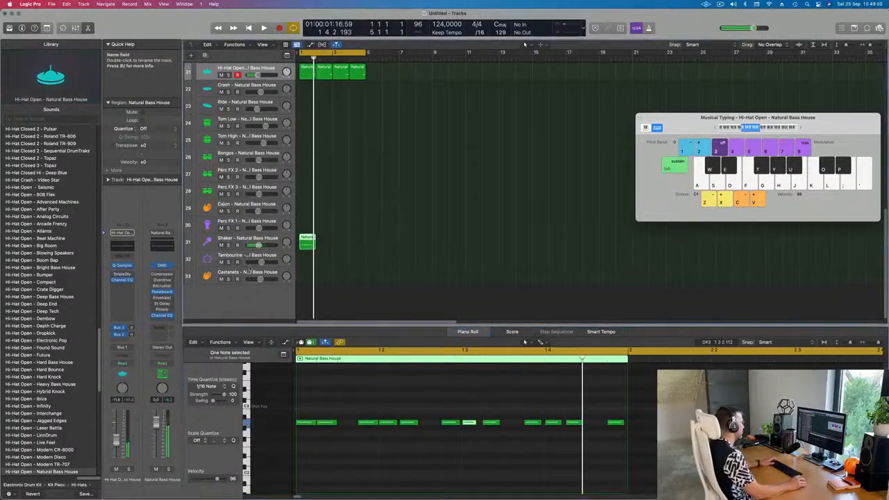
key("space")
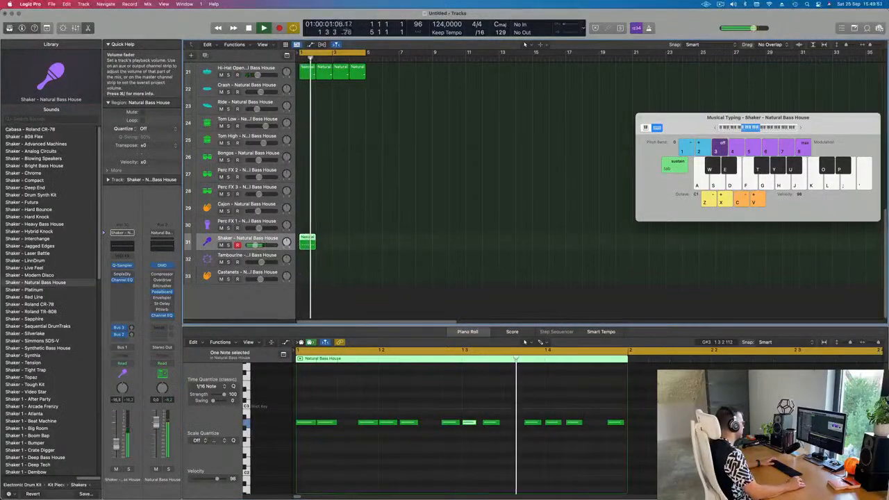
left_click_drag(297, 414, 609, 456)
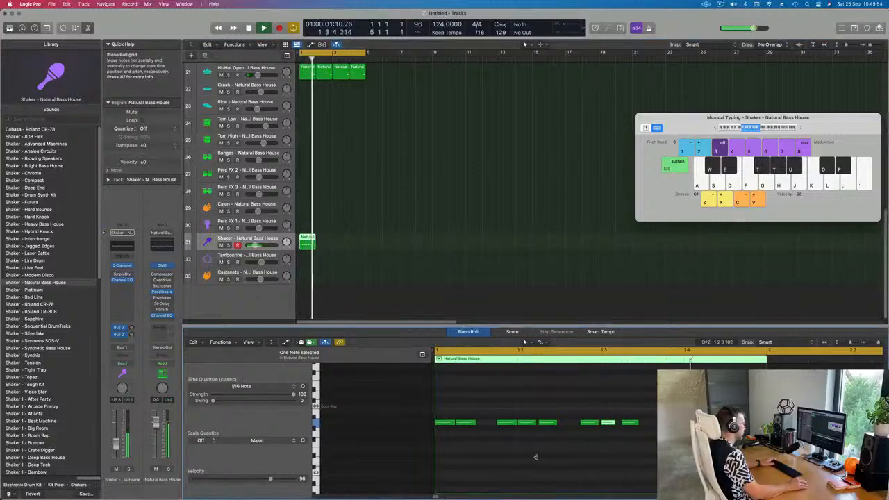
key("super+a")
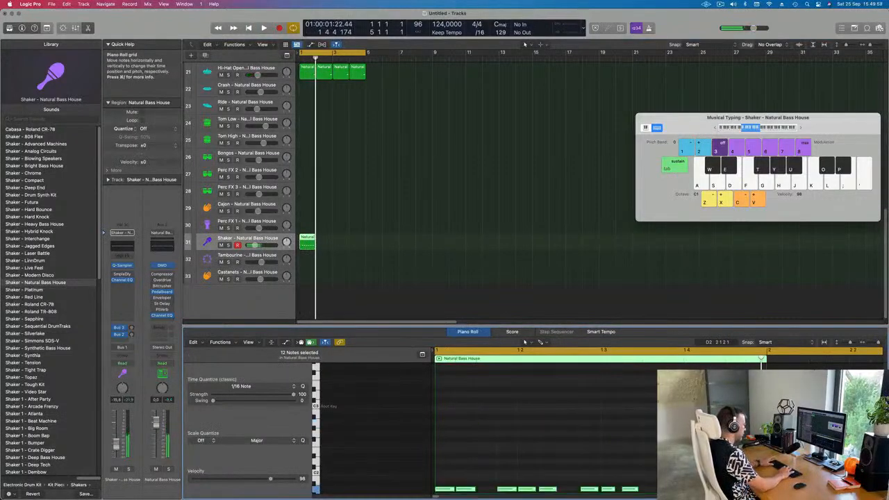
key("space")
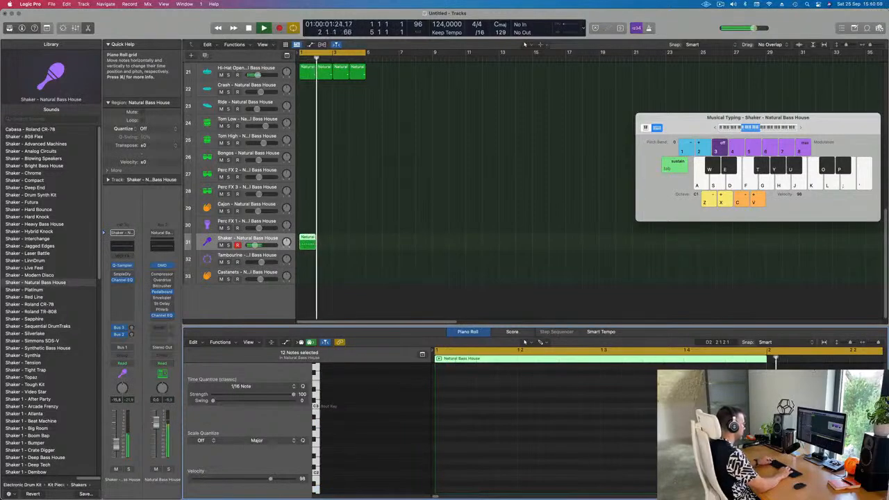
key("alt+shift+Down")
key("space")
key("space")
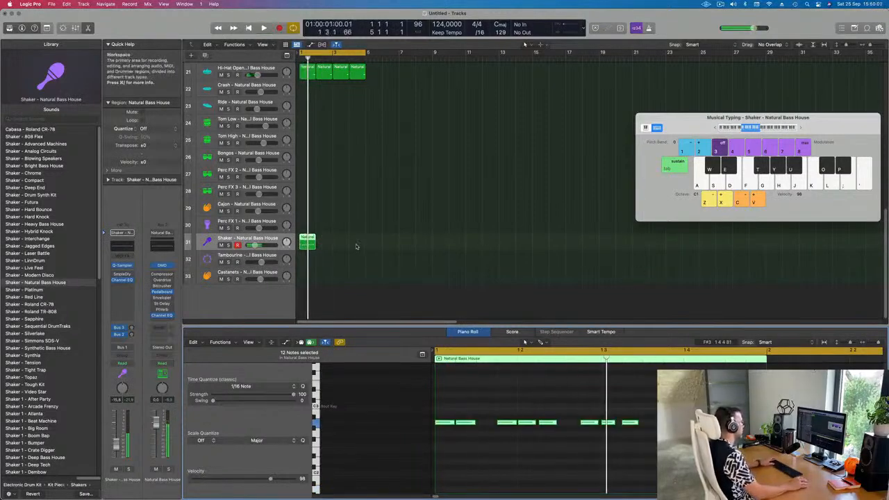
Repeat the Shaker region three times to fill bars 1 to 4 and play the loop.
key("super+r")
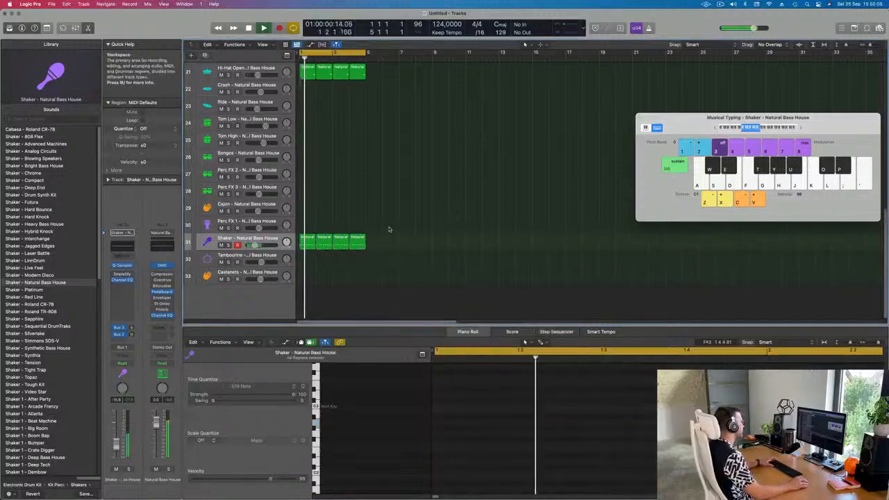
left_click(221, 241)
key("space")
key("space")
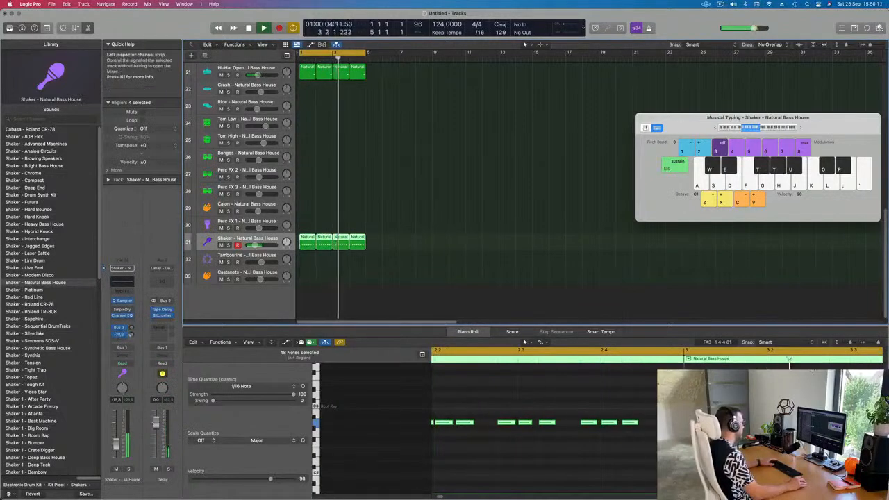
left_click(371, 248)
Load Alchemy as the software instrument on the Inst 1 track and move its window clear of the regions.
scroll(371, 248, "up", 10)
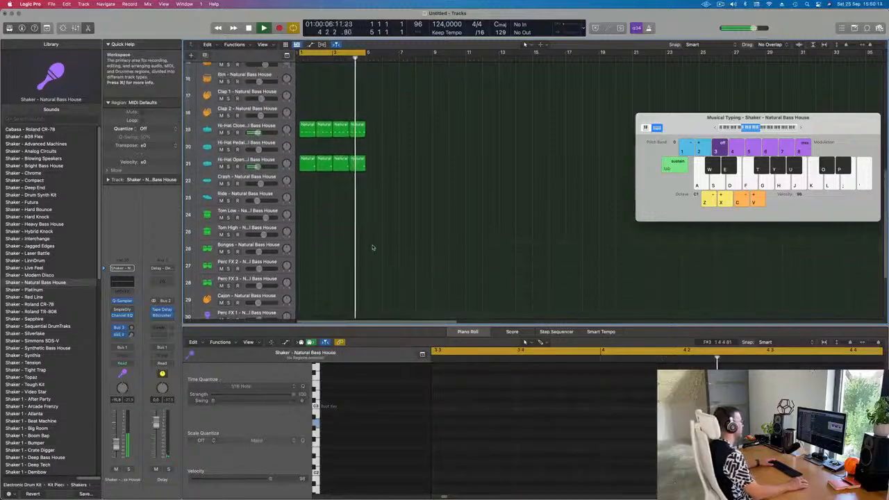
scroll(421, 138, "up", 3)
key("super+Up")
key("super+Up")
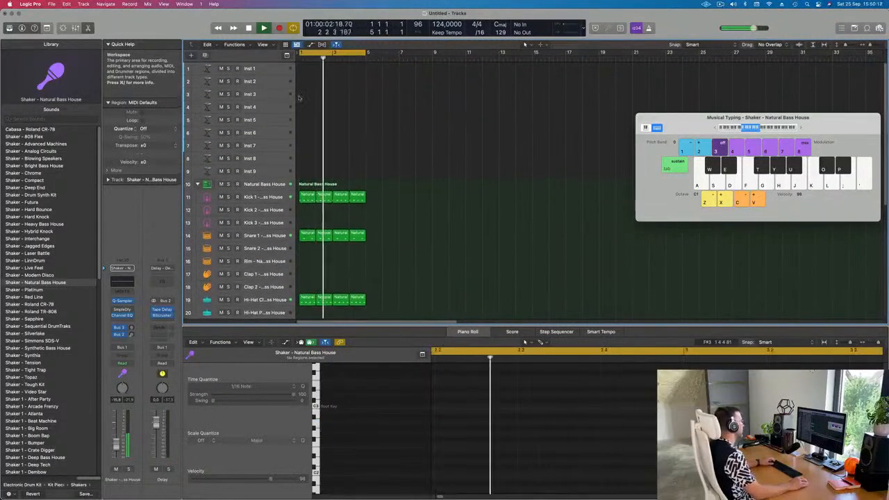
left_click(271, 69)
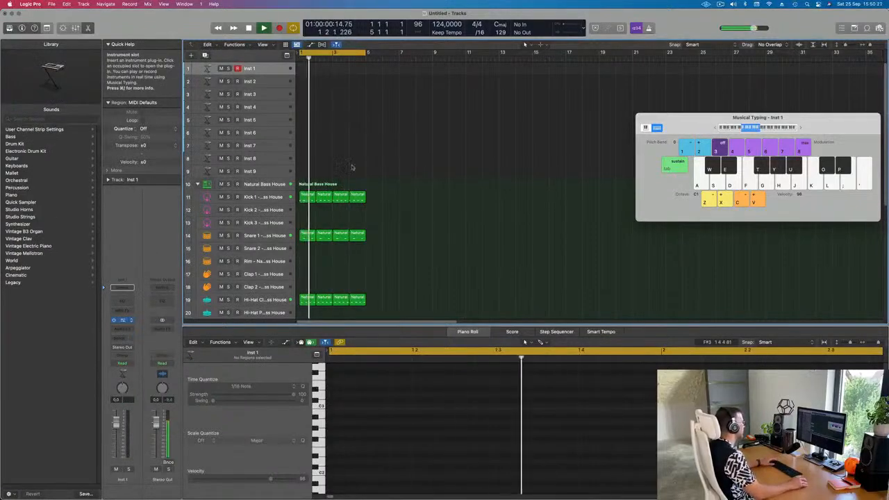
left_click_drag(477, 105, 821, 113)
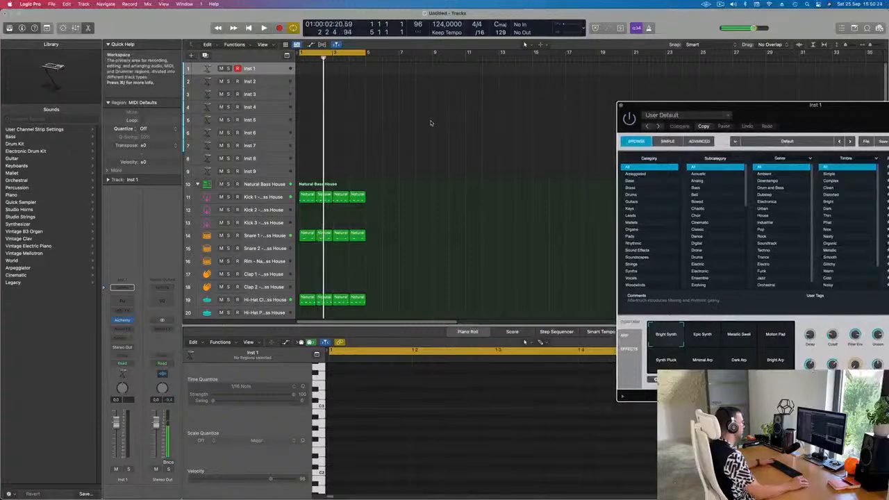
Repeat all drum regions three times through bar 16 and extend the cycle range to 16 bars.
left_click(431, 123)
key("space")
key("super+a")
key("super+r")
key("super+r")
key("super+r")
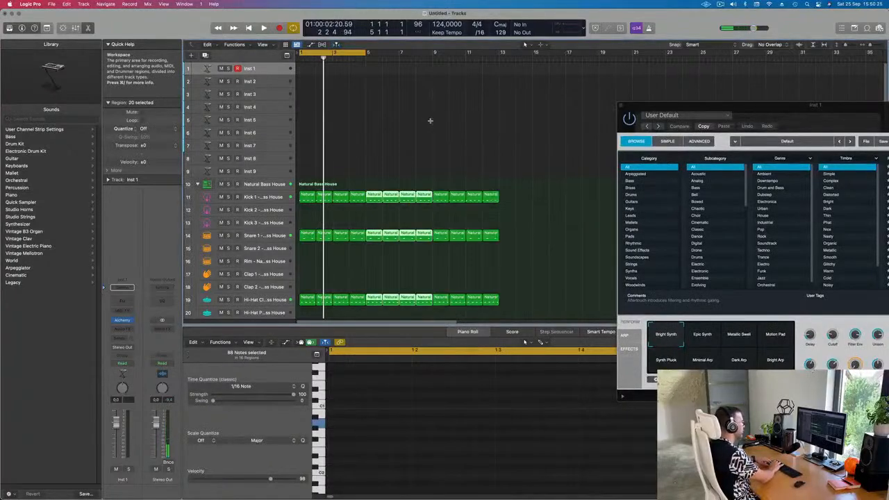
key("super+Left")
key("super+Left")
key("super+Left")
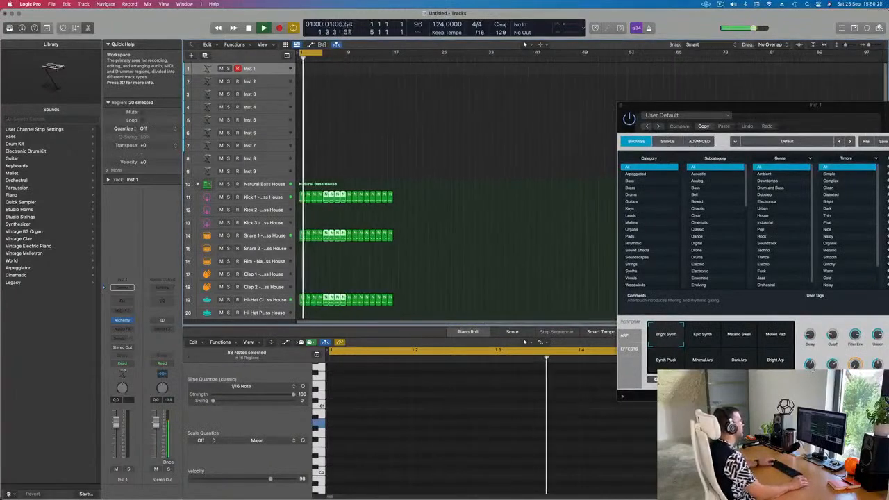
left_click_drag(373, 54, 393, 56)
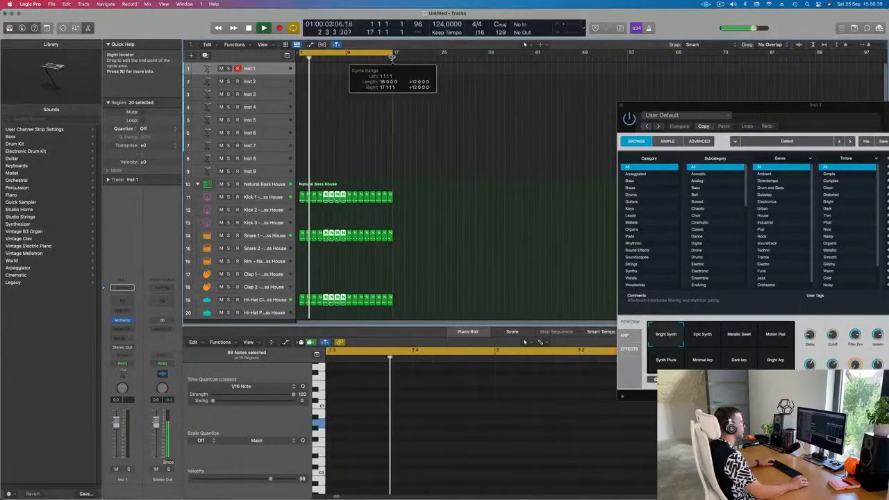
Filter Alchemy's presets to the Bass category, audition Balloon Kick and load Bamboo Slurp.
left_click_drag(740, 109, 409, 95)
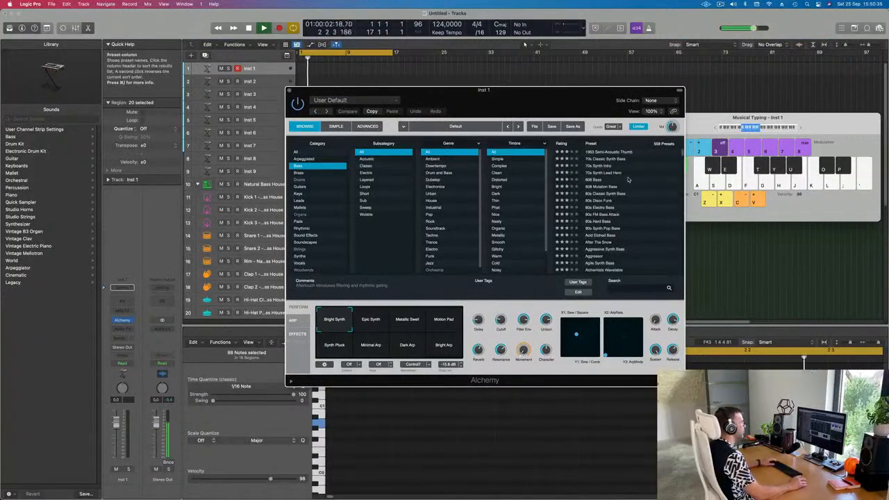
scroll(625, 191, "down", 5)
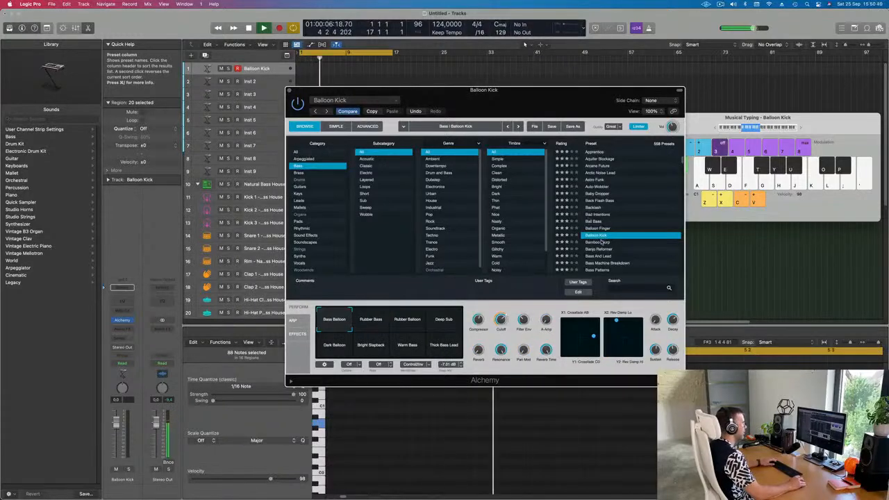
left_click(598, 242)
left_click_drag(507, 109, 517, 161)
left_click_drag(684, 131, 662, 65)
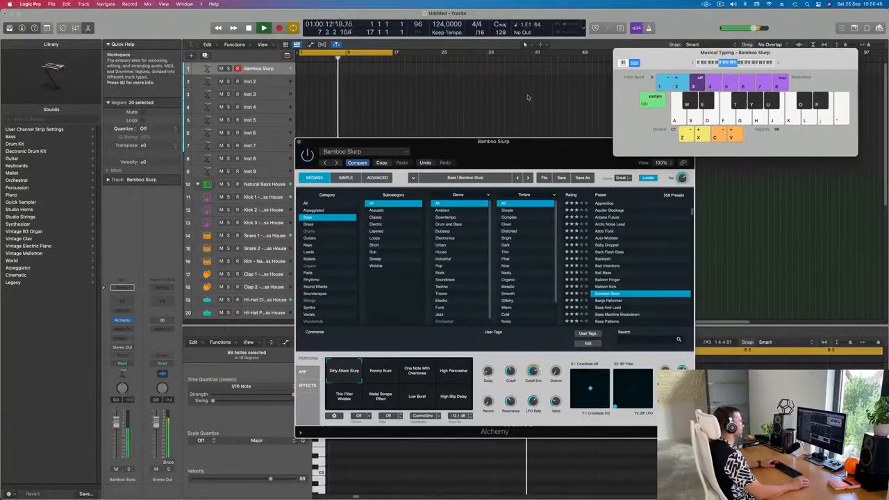
Lower the Musical Typing octave to C0 and try Bamboo Slurp's High Percussive and Thin Filter Wobble variations.
left_click_drag(526, 143, 507, 144)
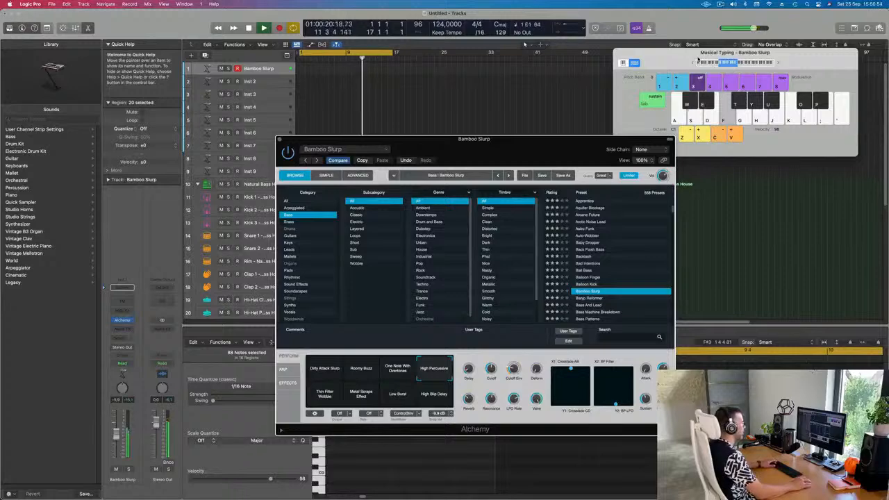
left_click(694, 62)
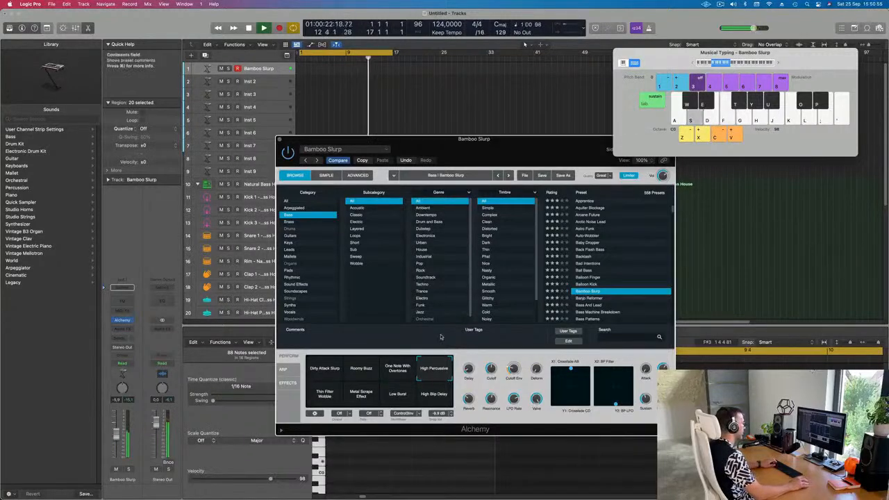
left_click(324, 393)
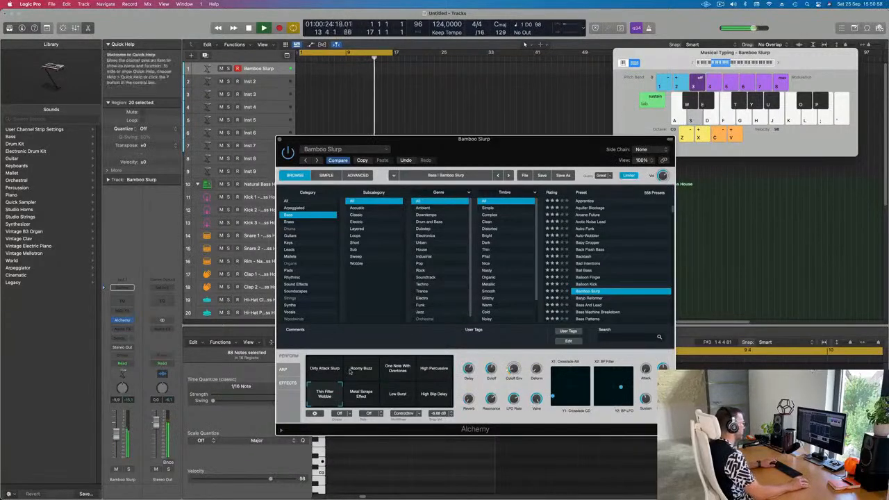
Audition the Battered Bass, Big Boss and Bottom Feeder presets, and load Bouncing Bass with the Musical Typing octave at C2.
scroll(595, 285, "down", 4)
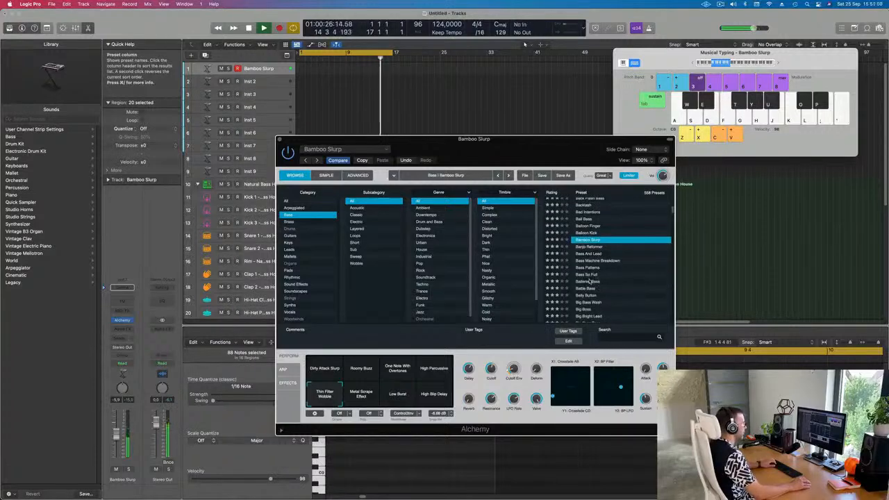
left_click(590, 281)
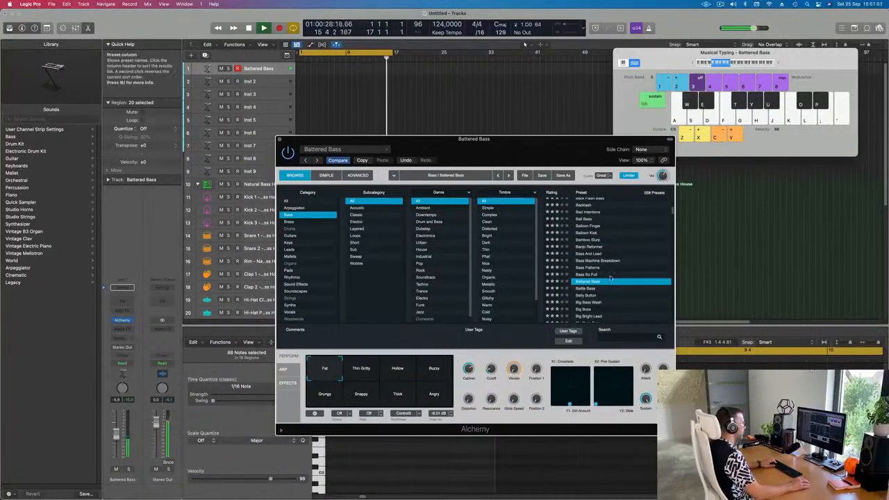
scroll(610, 278, "down", 2)
left_click(590, 281)
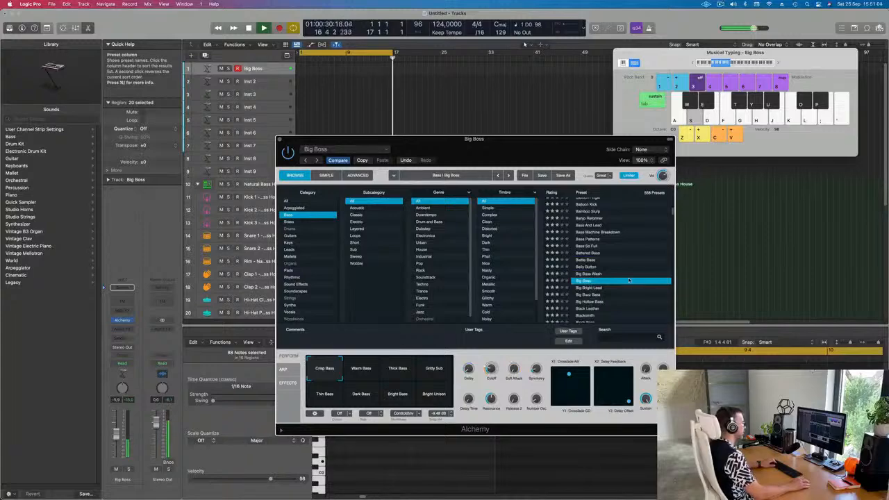
scroll(629, 281, "down", 6)
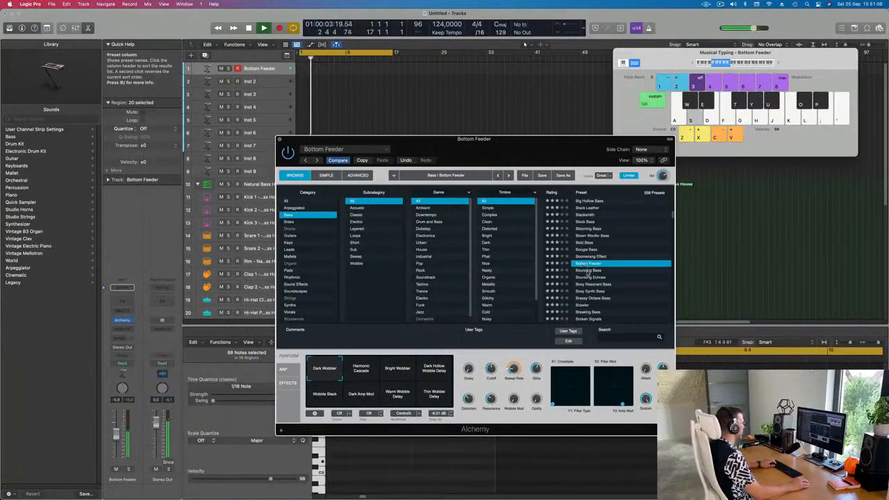
left_click(588, 270)
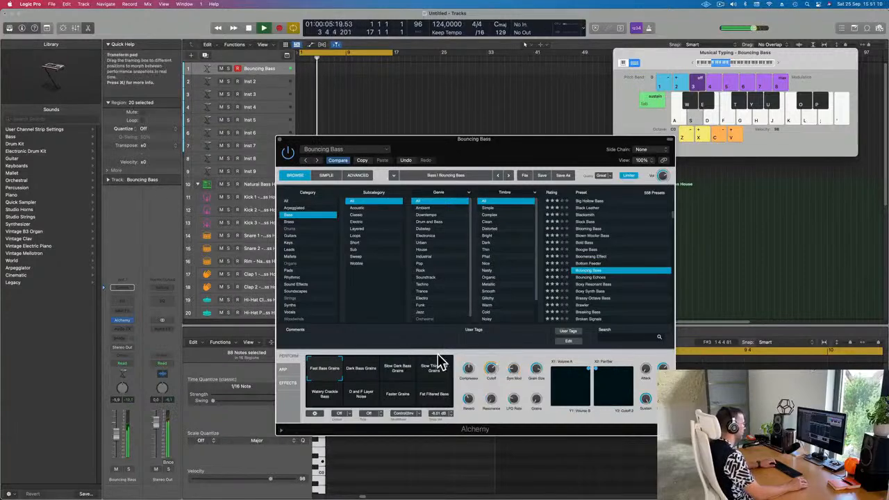
left_click(778, 64)
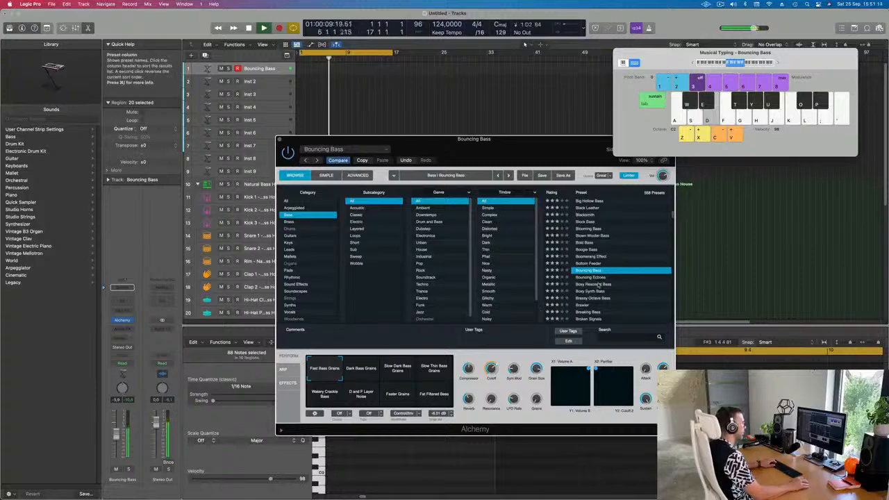
Try Bouncing Bass's Dark Bass Grains and Fat Filtered Bass variations in Alchemy.
left_click(396, 370)
left_click_drag(370, 375, 370, 384)
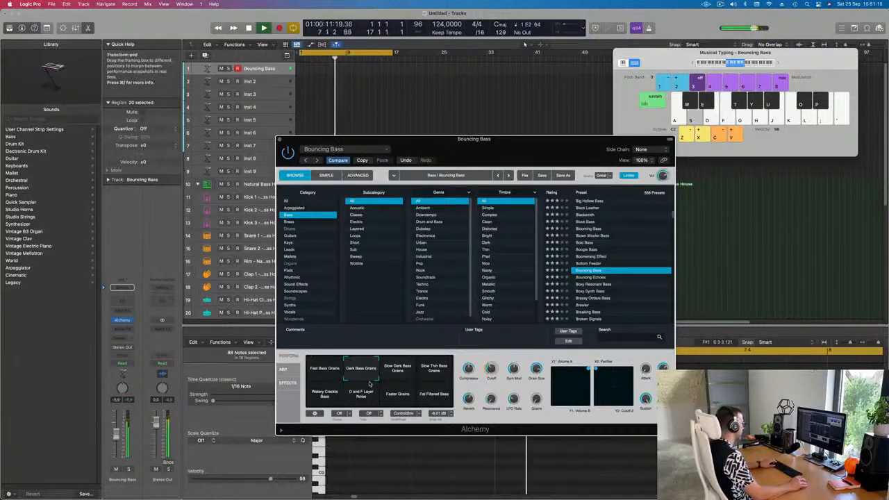
left_click(434, 394)
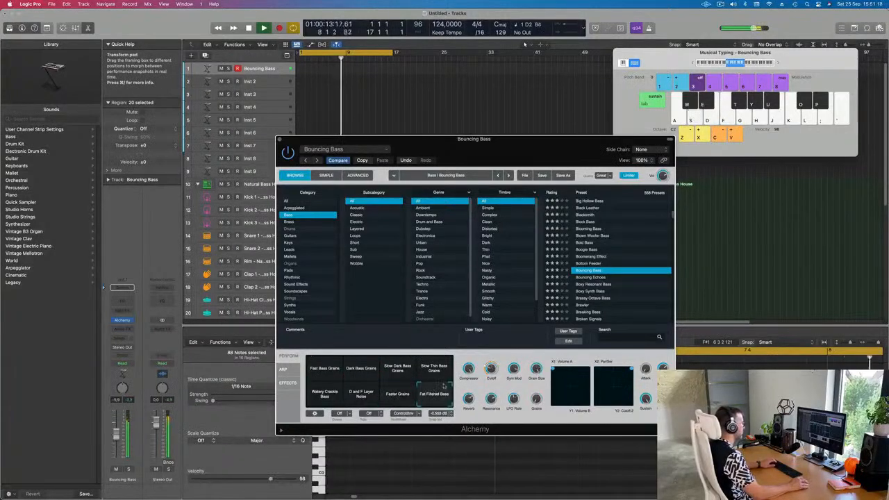
Audition the Boxy Resonant Bass and Brassy Octave Bass presets, and lower the Musical Typing octave to C1.
scroll(618, 217, "down", 2)
left_click(589, 245)
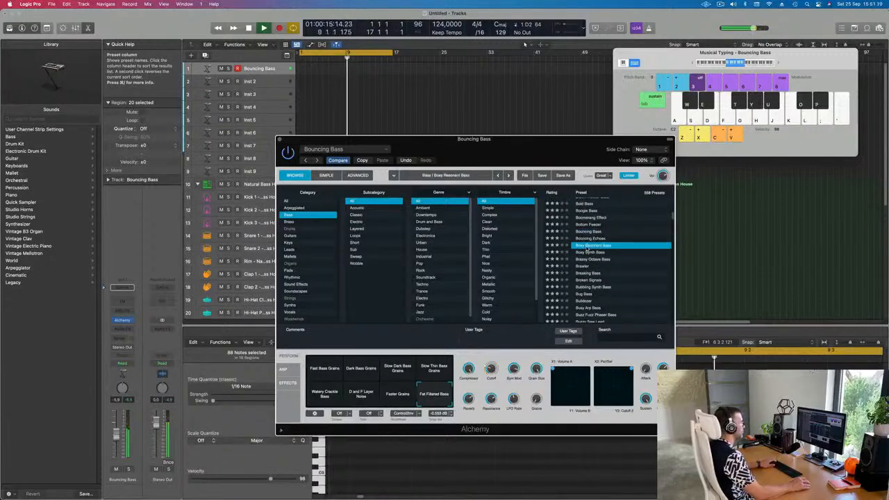
scroll(588, 247, "down", 2)
left_click(589, 246)
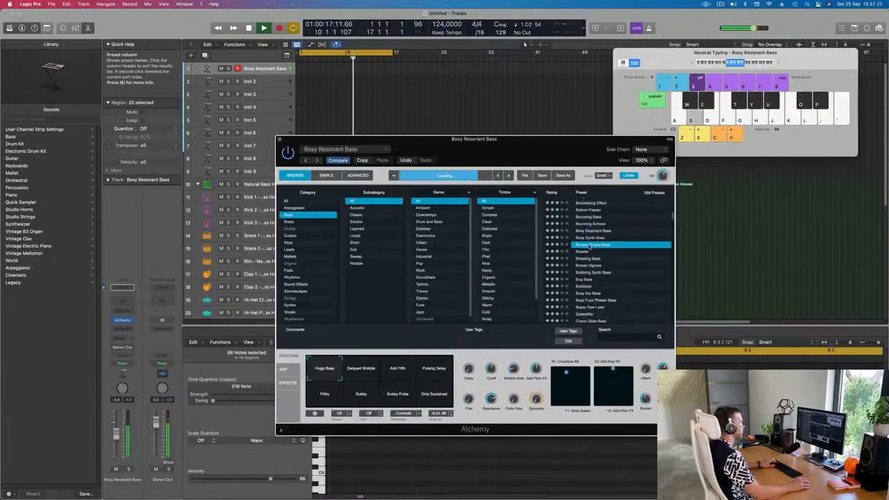
key("d")
key("f")
key("s")
key("s")
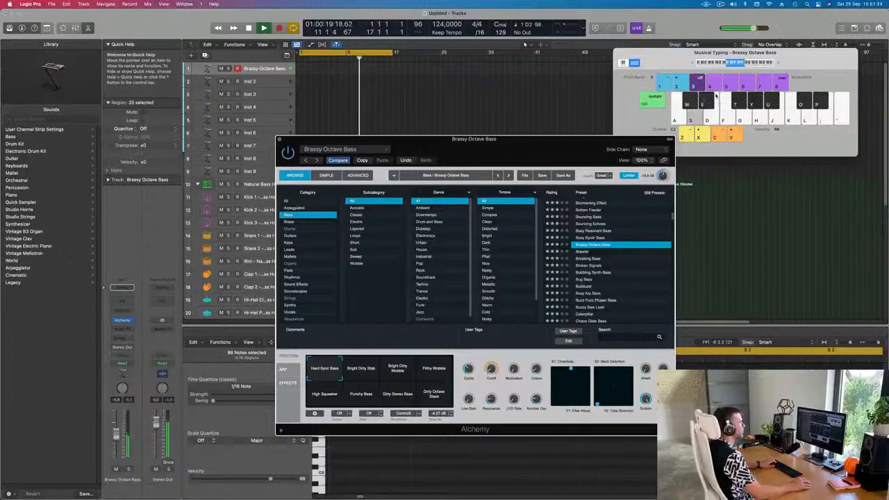
left_click(722, 62)
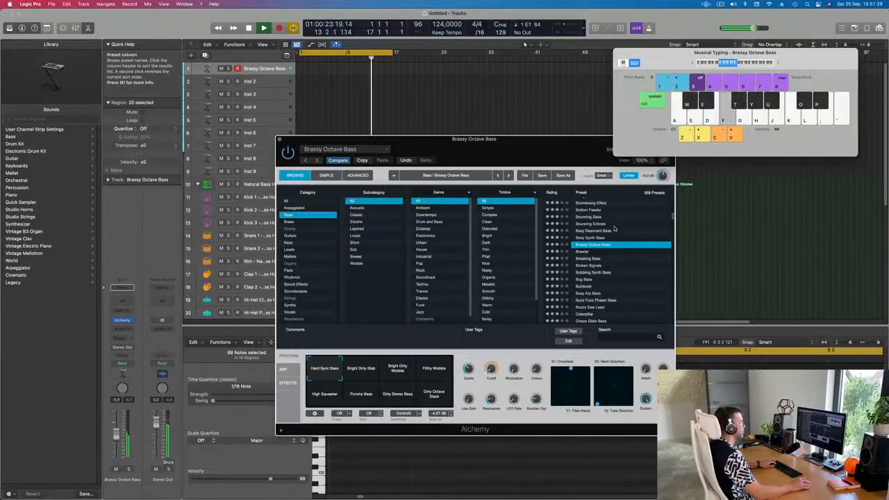
Audition the Bug Bass and Busy Arp Bass presets, and load Caterpillar.
scroll(589, 236, "down", 4)
left_click(588, 226)
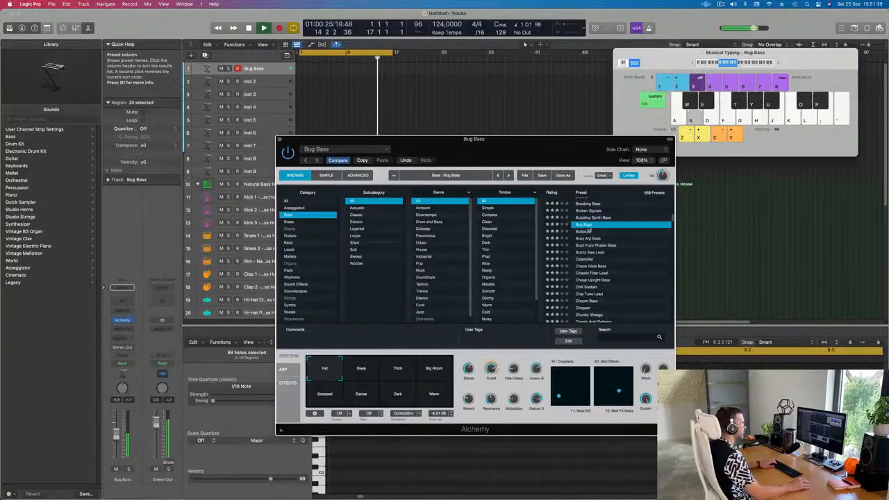
left_click(588, 238)
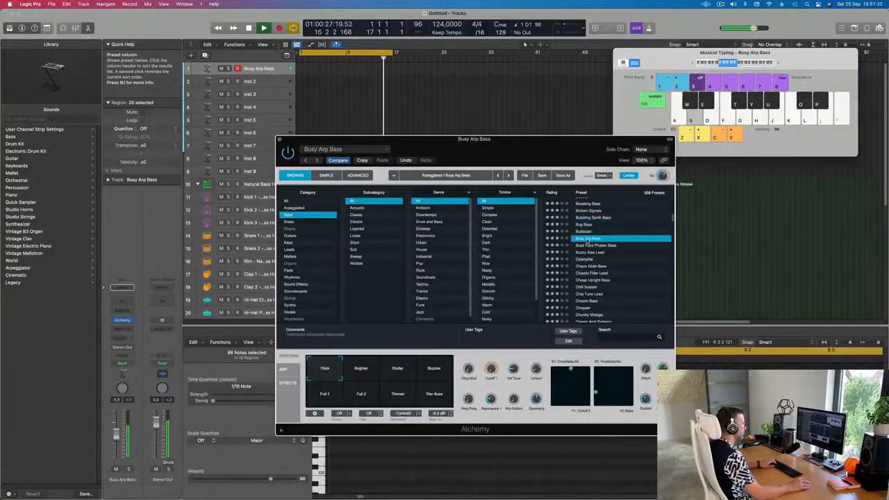
scroll(599, 265, "down", 1)
left_click(589, 242)
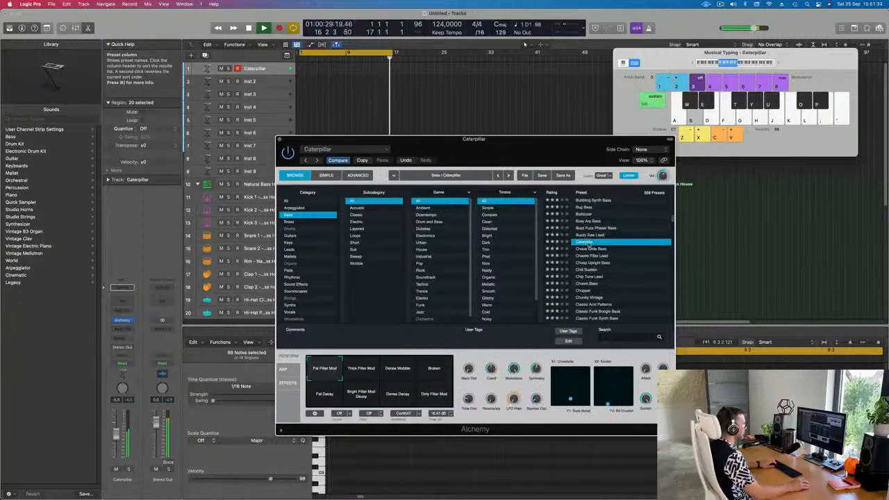
Try Caterpillar's Thick Filter Mod, Dense Wobble and Fat Decay variations.
left_click(354, 375)
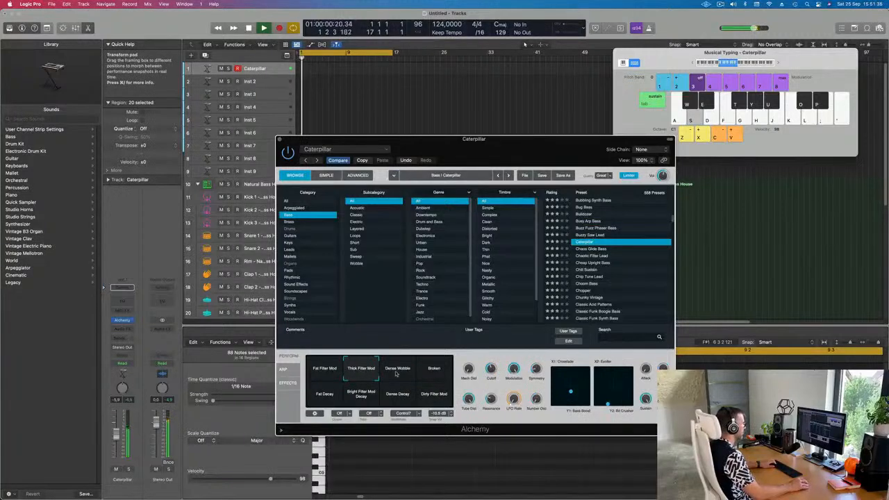
left_click(409, 373)
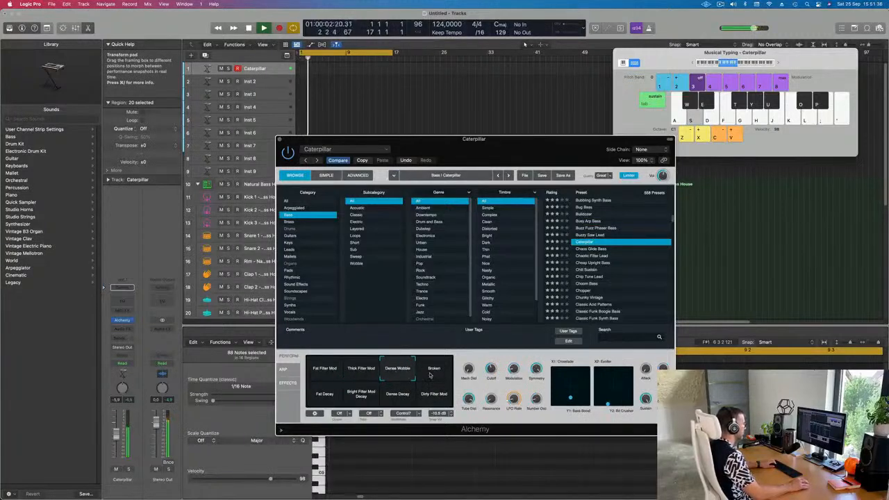
left_click(322, 395)
Audition the Chip Tune Lead, Clean 70s Synth Bass and Concussion Bass presets.
scroll(599, 257, "down", 2)
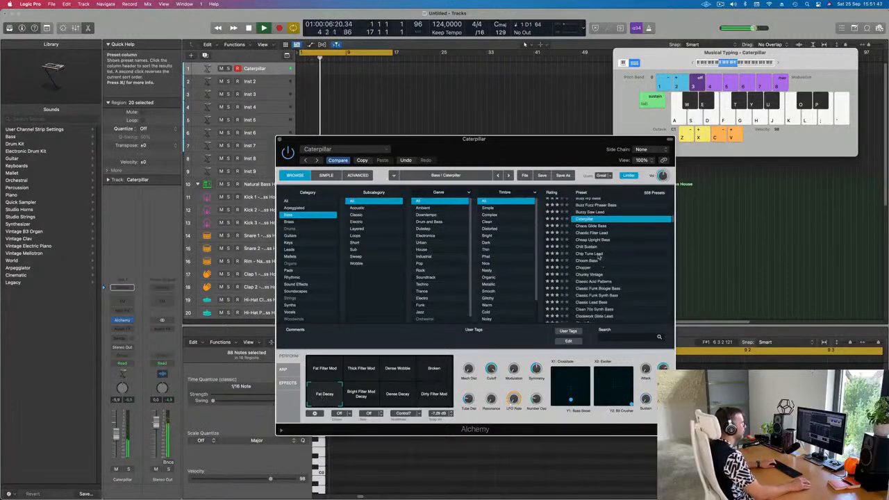
left_click(600, 254)
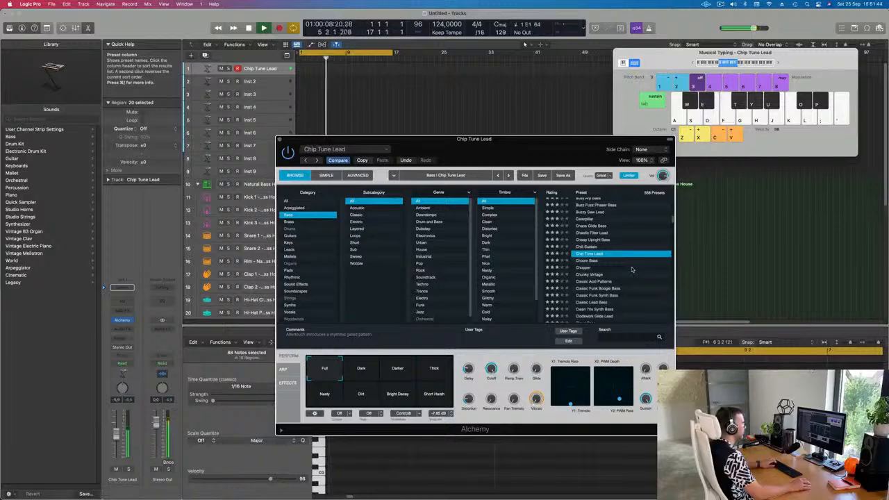
scroll(611, 271, "down", 3)
left_click(595, 271)
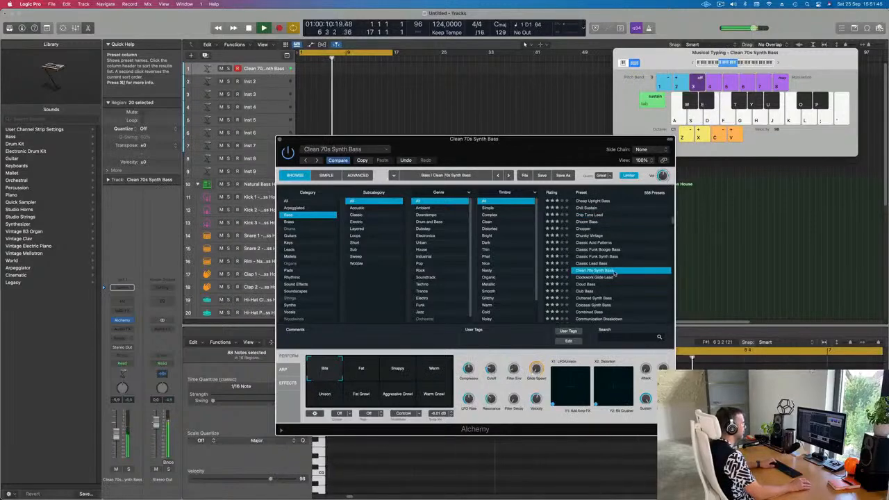
scroll(614, 273, "down", 5)
left_click(593, 258)
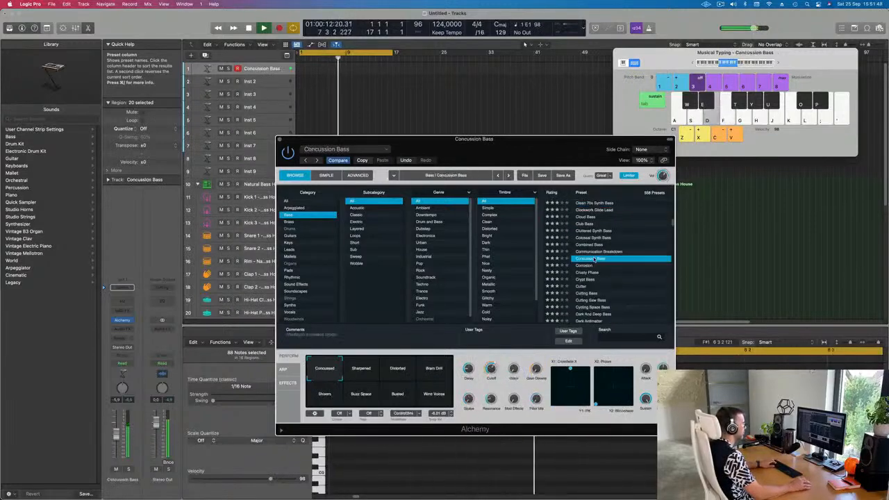
Load the Crypt Bass preset and try its Shimmer and Sub variations.
scroll(610, 266, "down", 2)
left_click(586, 257)
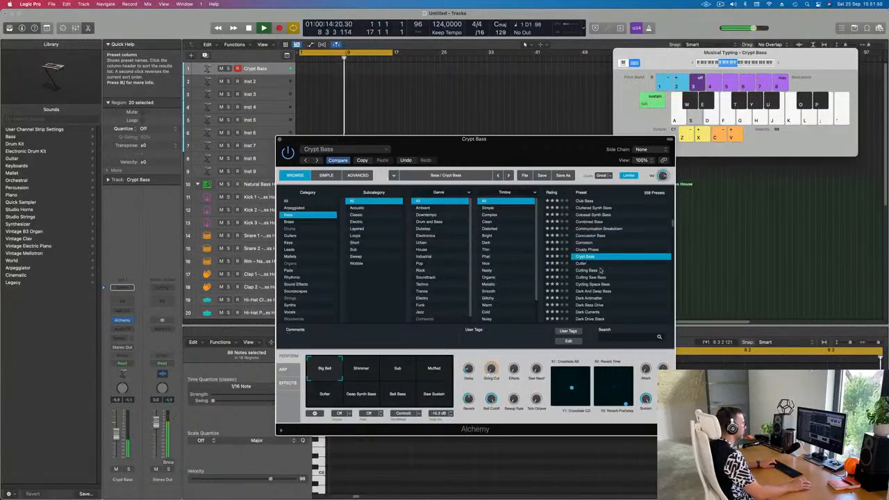
left_click(362, 369)
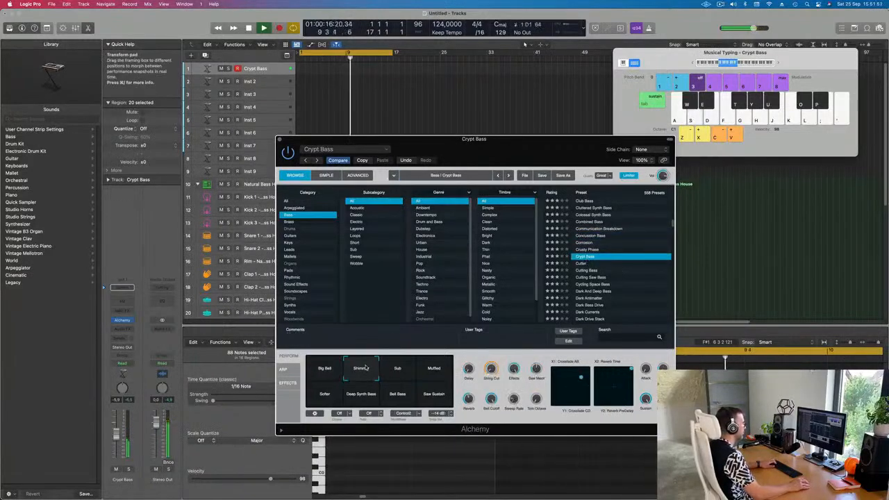
left_click(403, 372)
Load the Dark And Deep Bass preset and set the Musical Typing octave to C2.
key("Down")
key("Down")
key("Down")
key("Down")
key("Down")
key("Down")
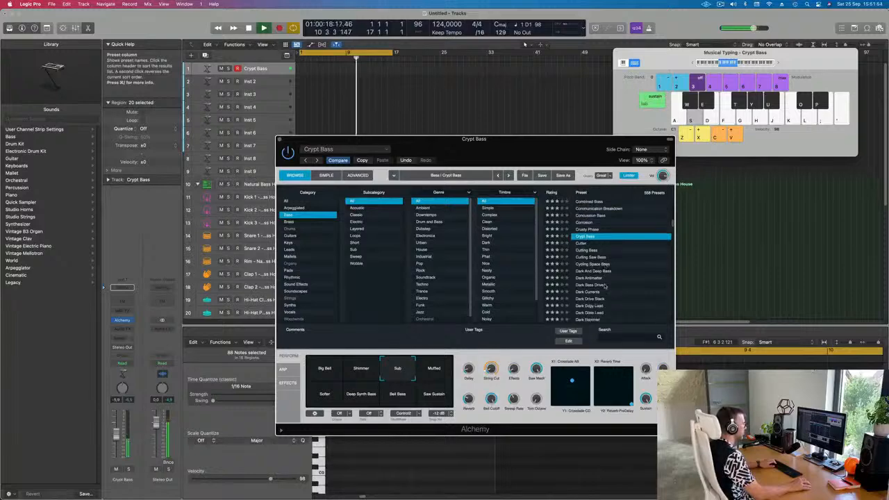
key("Up")
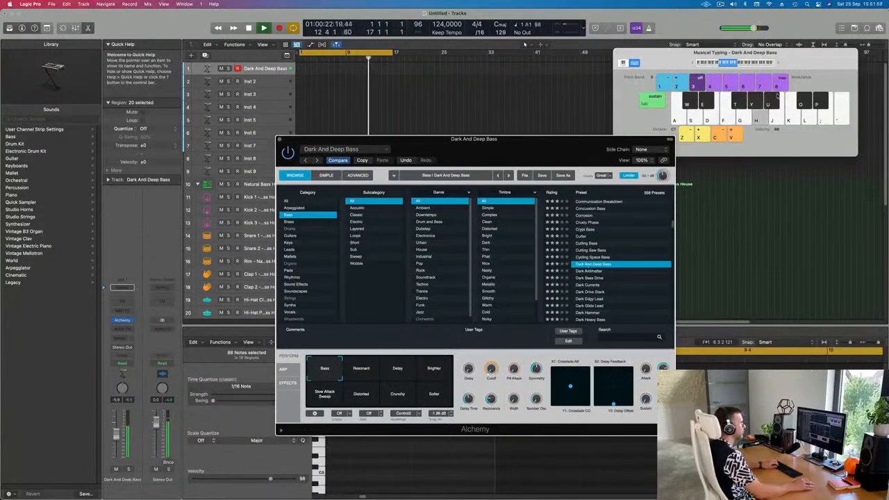
left_click(778, 62)
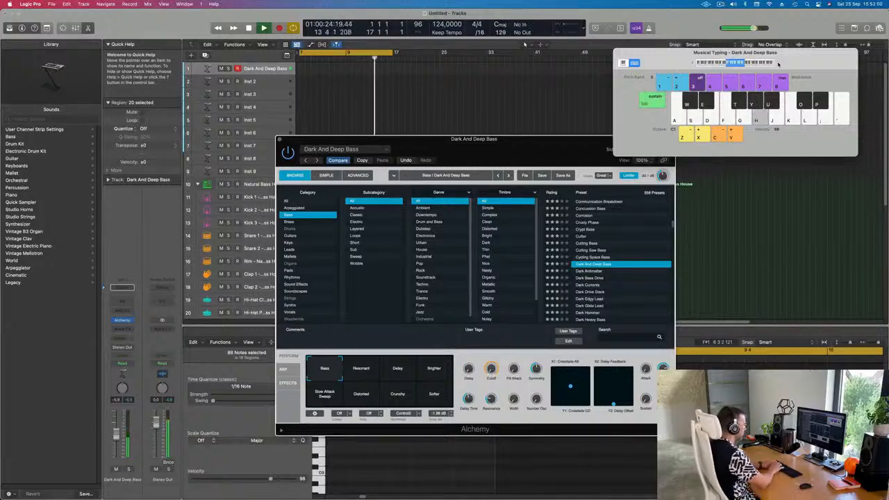
Rehearse a bass line with the Dark And Deep Bass sound over the looping drums using Musical Typing.
key("f")
key("k")
key("f")
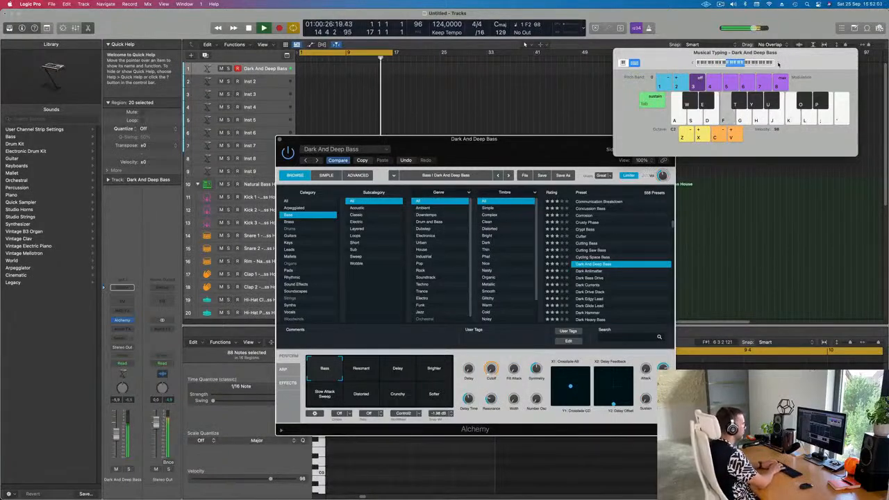
key("j")
key("h")
key("g")
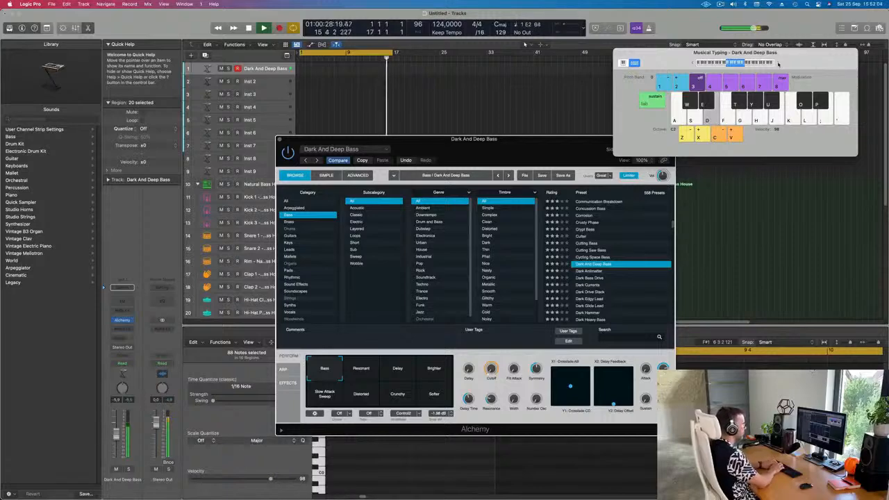
key("d")
key("s")
key("a")
key("s")
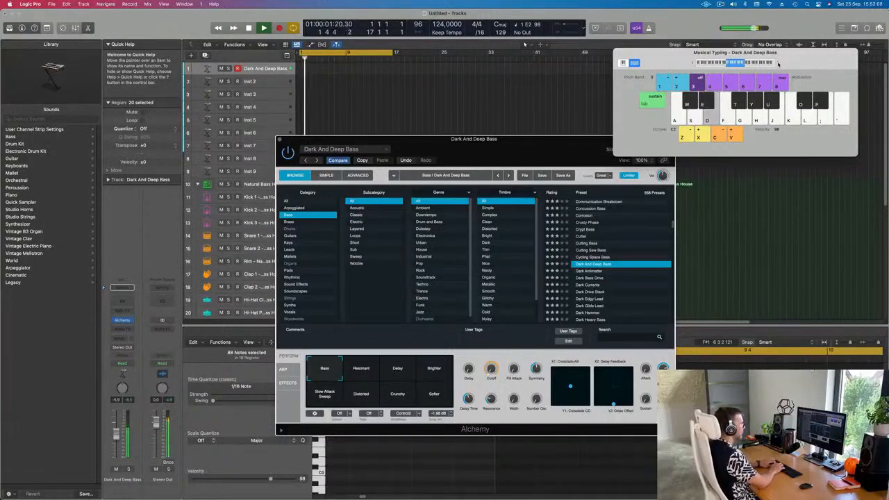
key("d")
key("f")
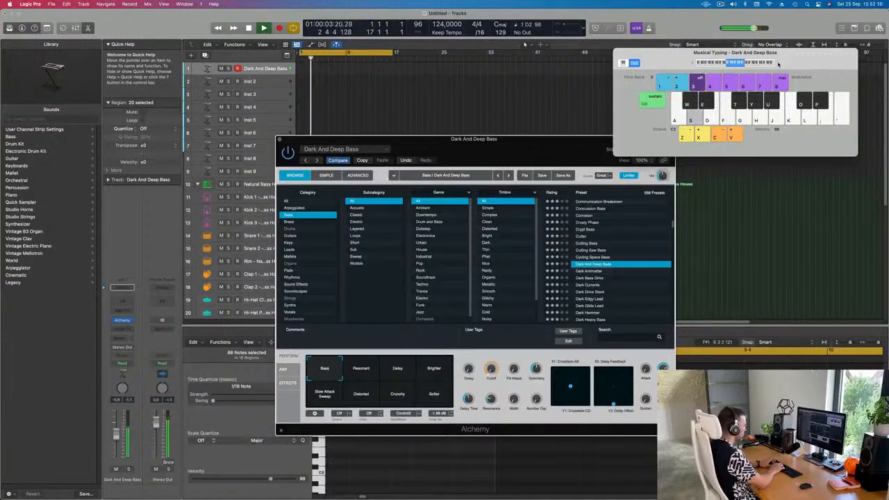
Record the bass line onto the Dark And Deep Bass track from about bar 3 to the end of bar 12.
key("r")
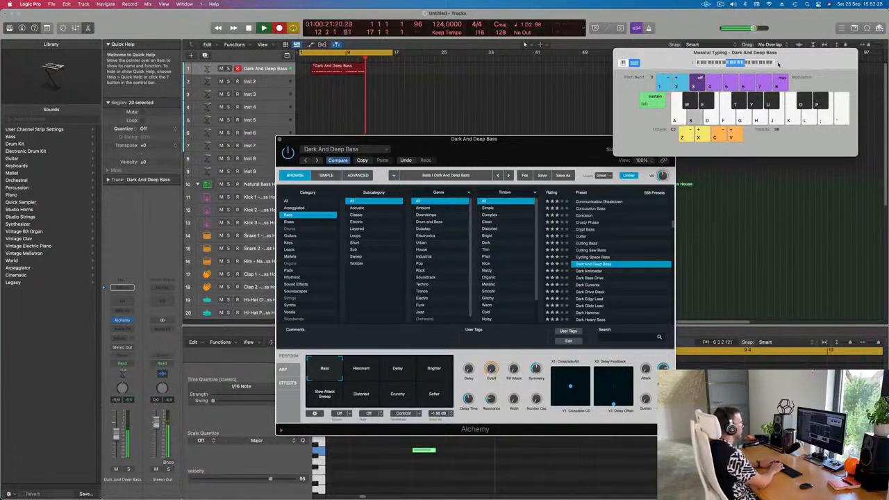
key("space")
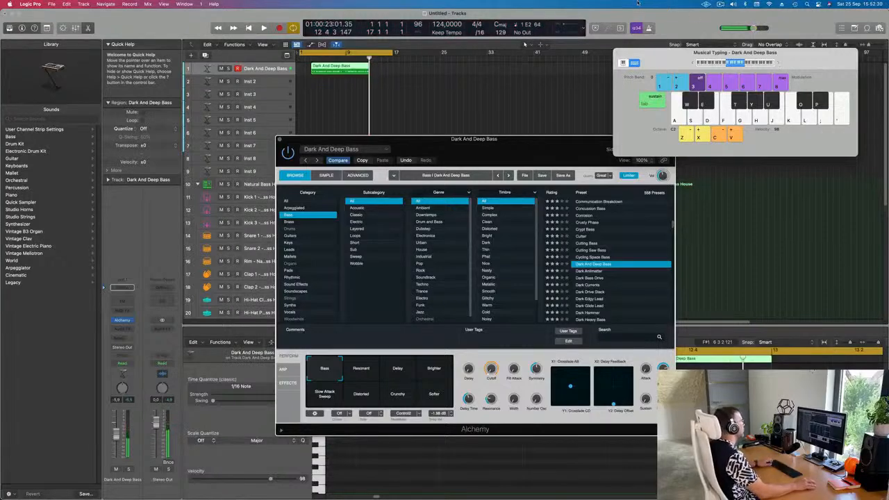
Divide the recorded bass region at bar 9, delete its first part and move the remaining part to bar 1.
left_click(346, 68)
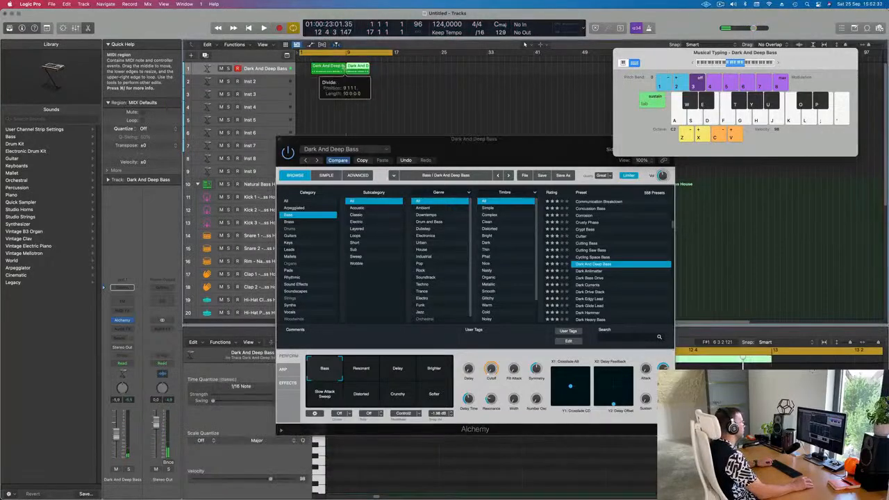
left_click(336, 68)
key("Delete")
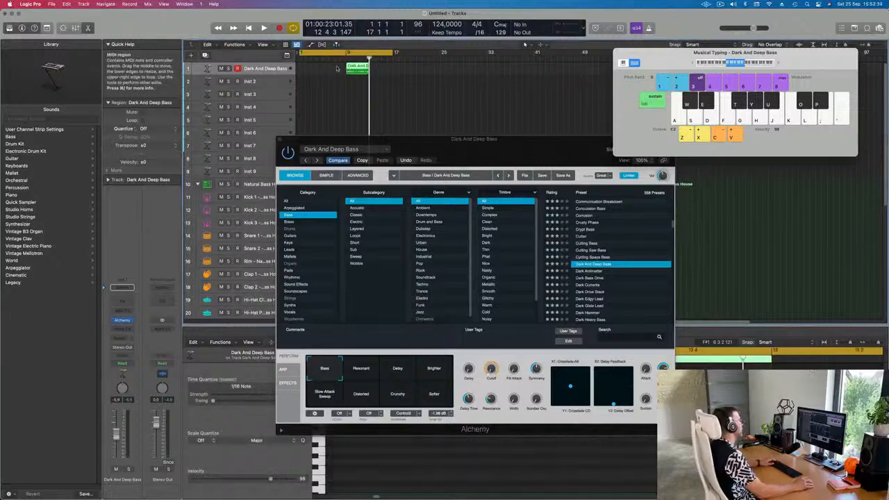
left_click_drag(355, 68, 308, 68)
key("super+Right")
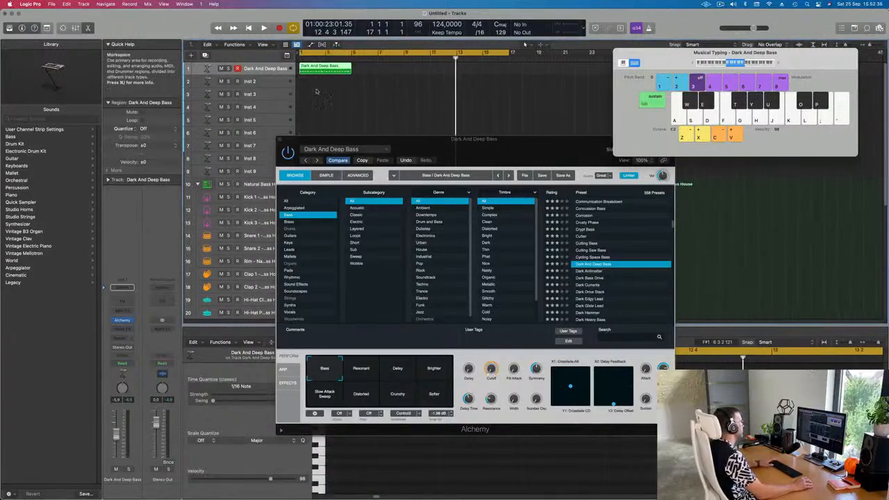
Play back the trimmed bass region and move the Alchemy window aside to examine the notes in the Piano Roll.
key("super+Left")
key("space")
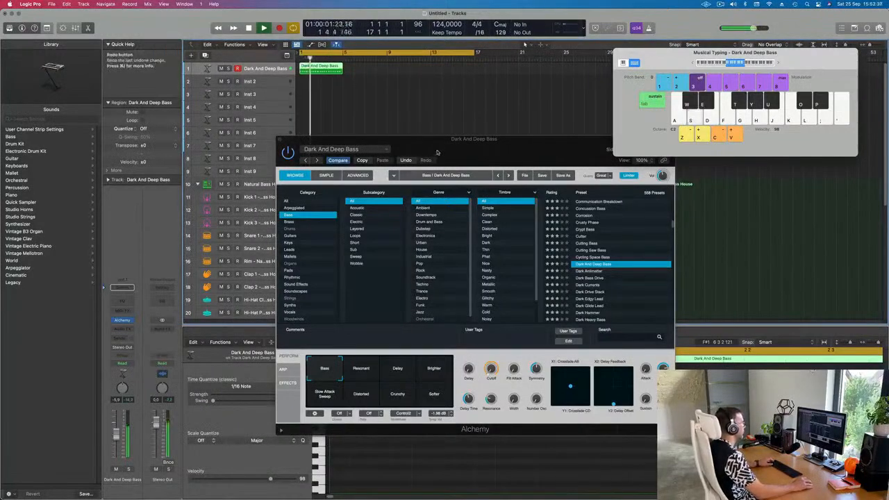
left_click_drag(437, 152, 877, 177)
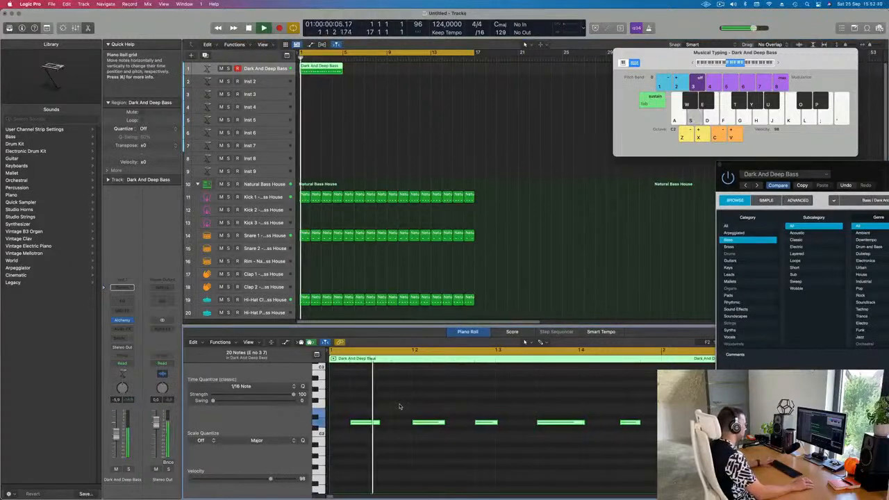
key("super+Left")
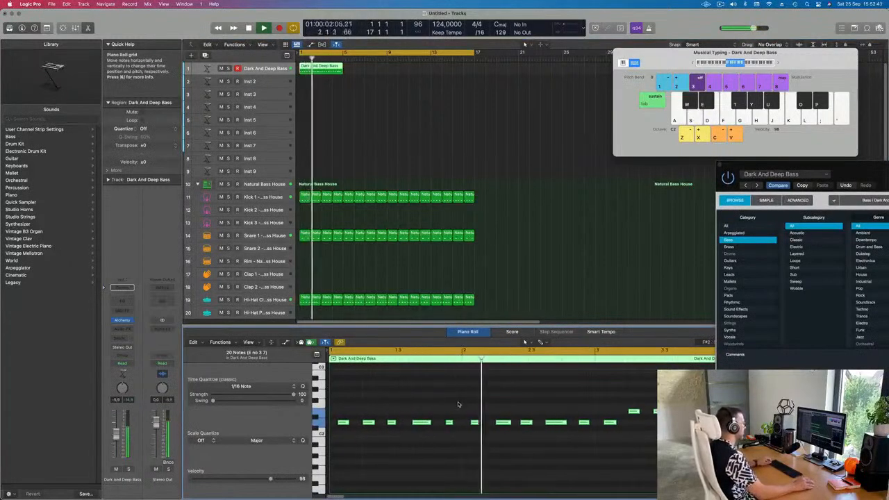
key("super+Left")
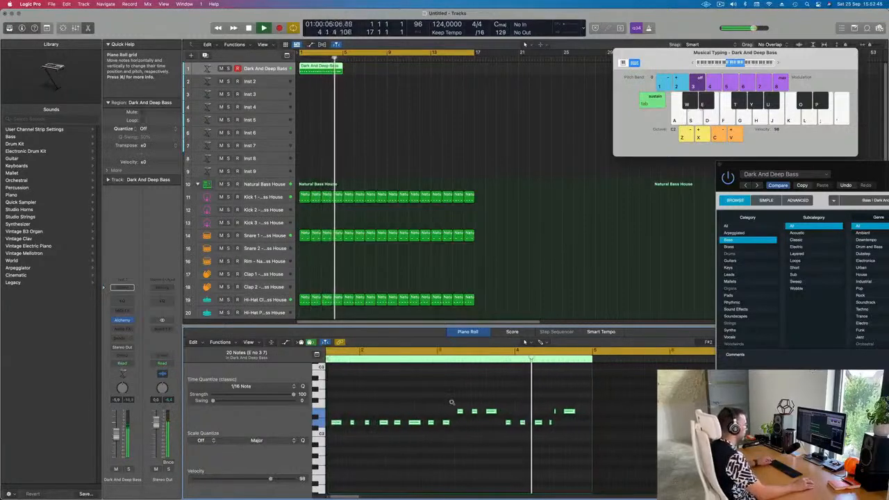
Lengthen the very short E2 note at bar 4 beat 3 of the bass region to about 200 ticks and play the region from the start.
key("super+Right")
key("space")
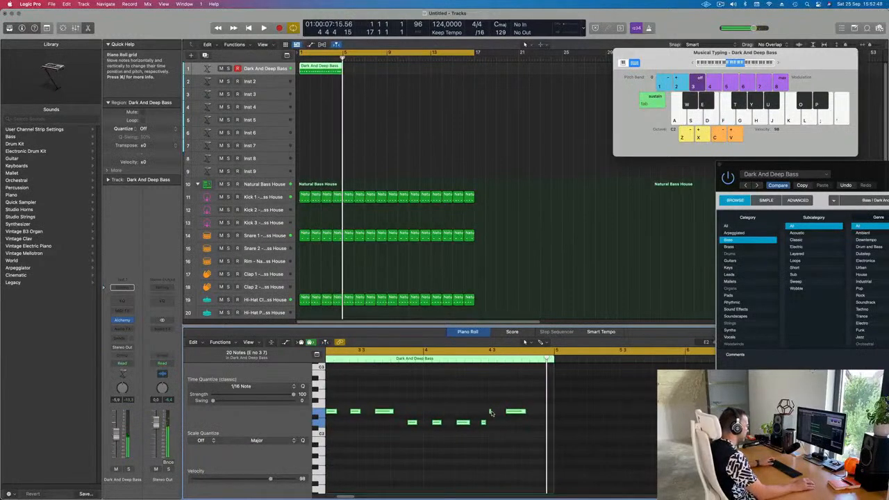
left_click(490, 413)
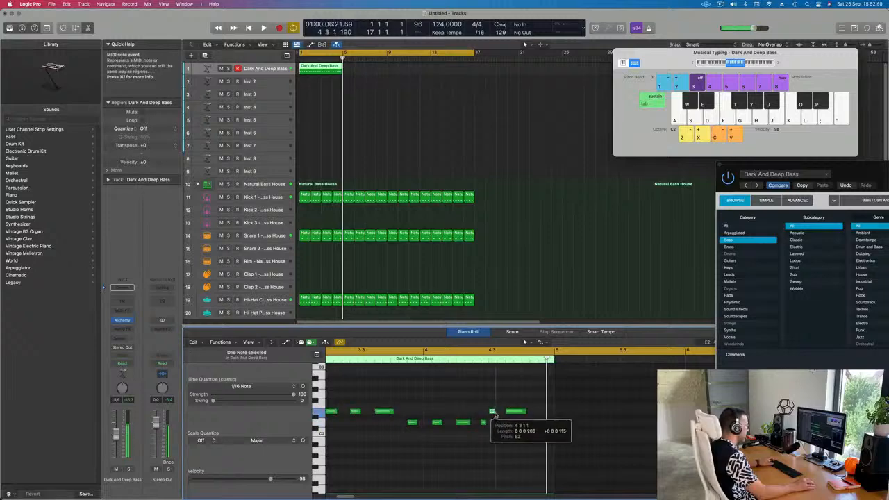
key("Return")
key("space")
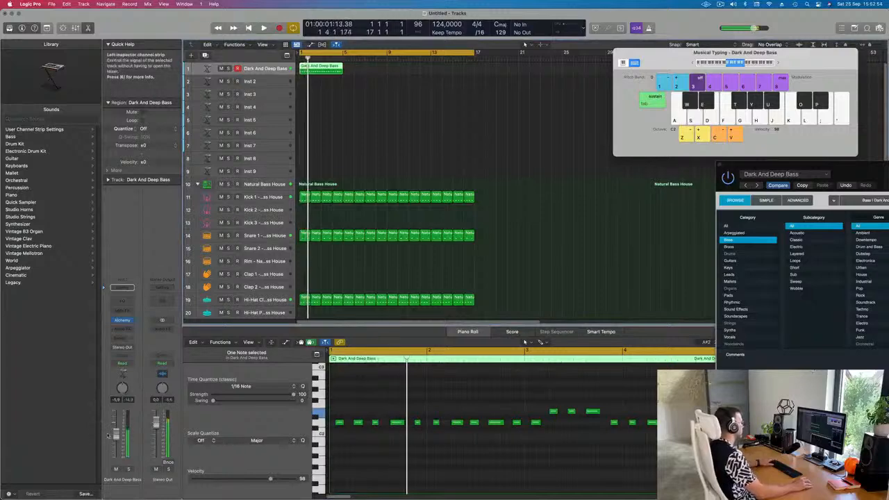
scroll(474, 466, "down", 3)
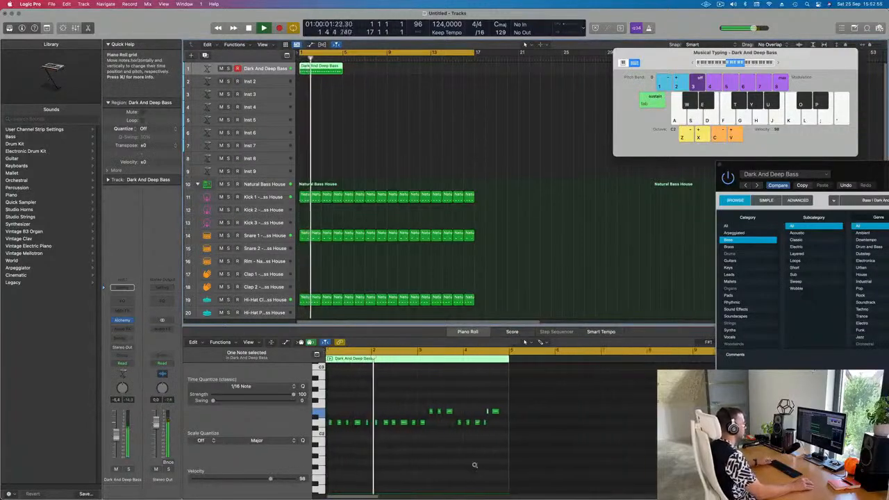
scroll(479, 467, "up", 2)
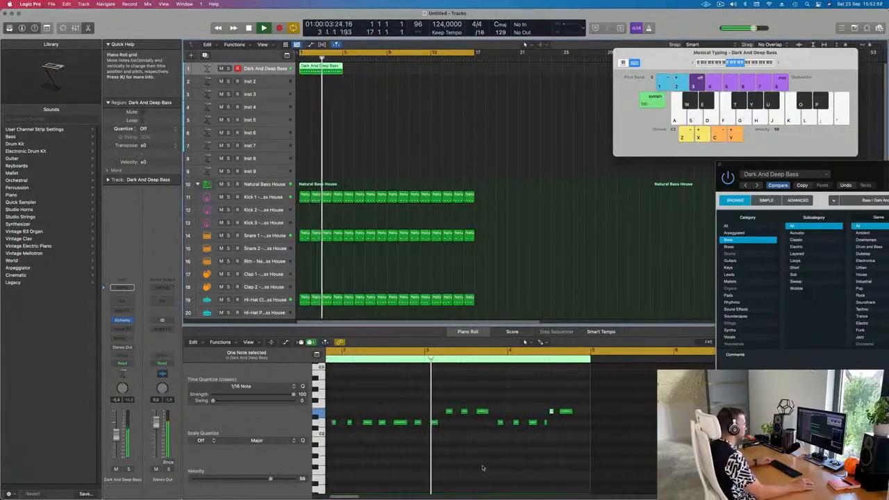
scroll(479, 465, "up", 1)
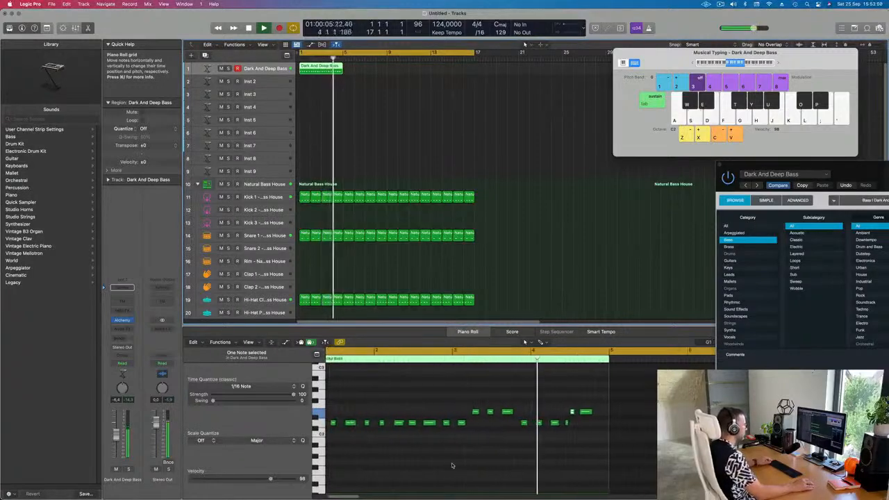
scroll(596, 377, "up", 2)
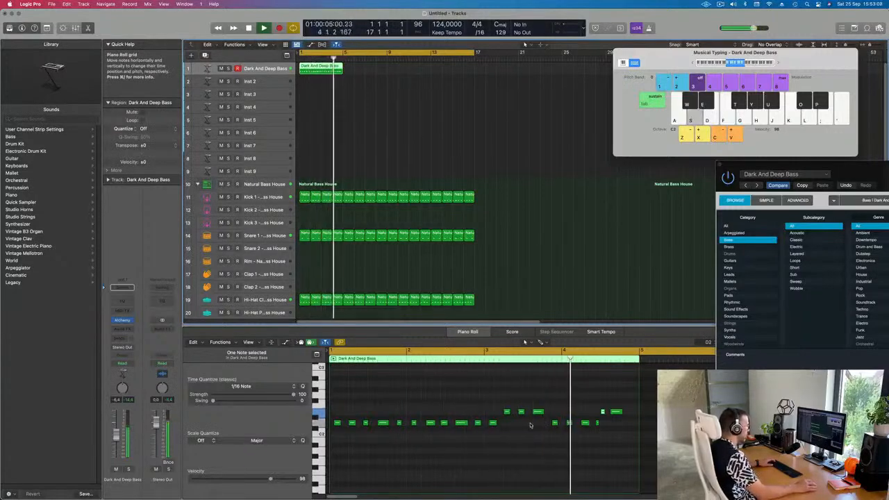
Delete the last five notes of the bass region and copy the phrase of three high notes with its neighbouring low notes one bar later.
left_click_drag(567, 402, 623, 426)
key("Delete")
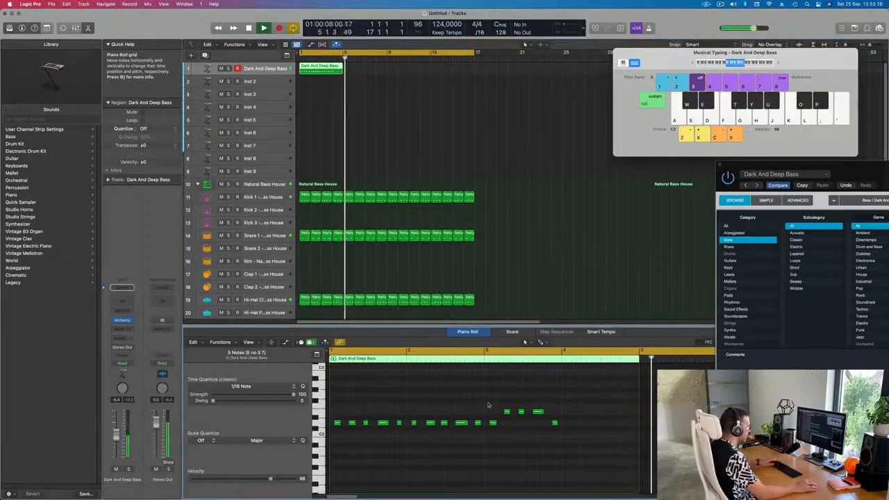
left_click_drag(501, 407, 575, 441)
key("space")
left_click_drag(493, 424, 570, 425)
key("space")
scroll(536, 440, "down", 5)
left_click(514, 445)
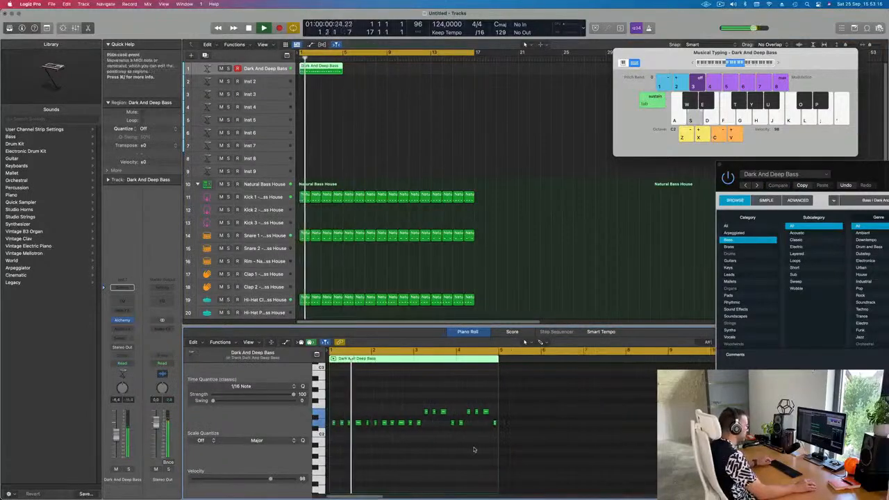
scroll(464, 457, "up", 2)
scroll(466, 457, "down", 1)
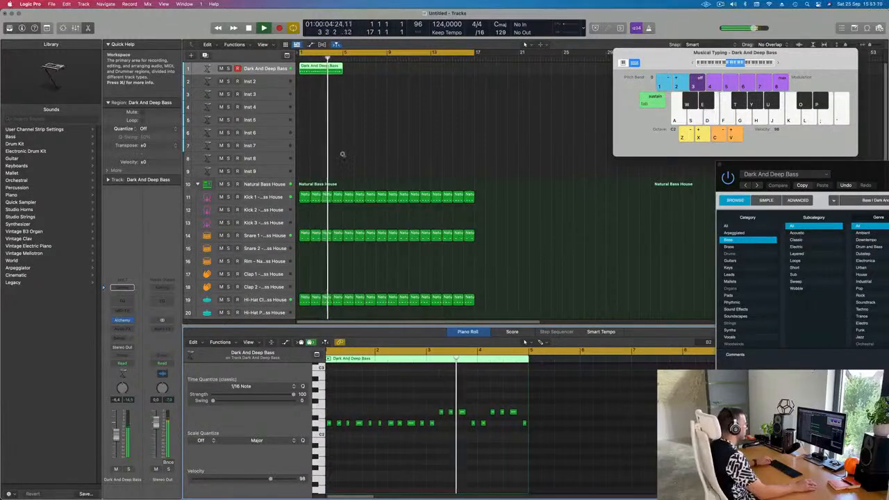
Repeat the four-bar Dark And Deep Bass region three times so that the bass line fills all 16 bars.
scroll(386, 160, "up", 2)
scroll(389, 161, "right", 2)
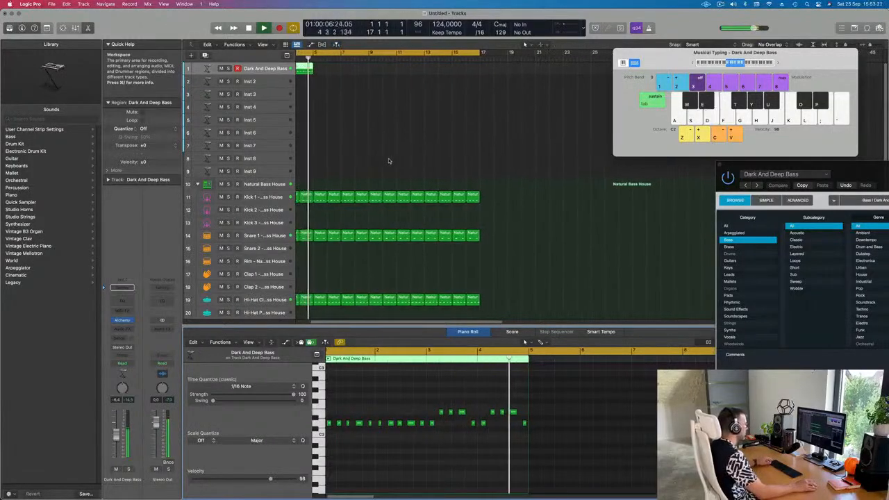
left_click(347, 80)
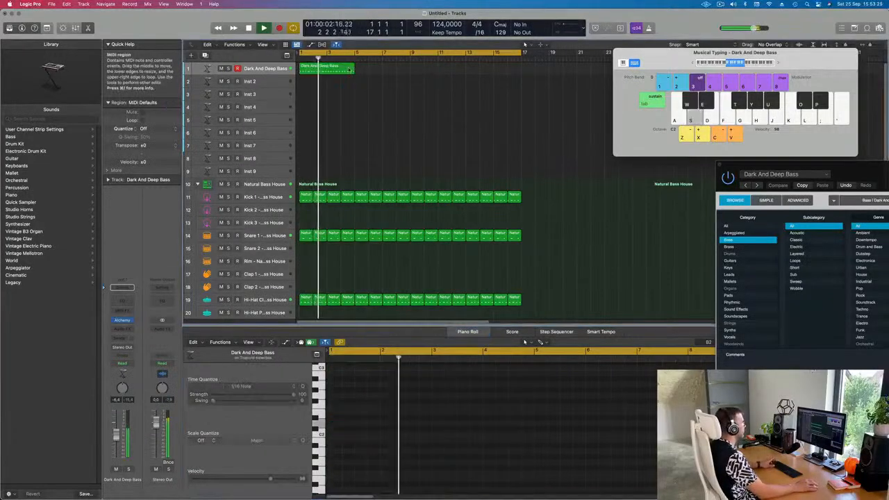
left_click(349, 70)
key("super+r")
key("super+r")
key("super+r")
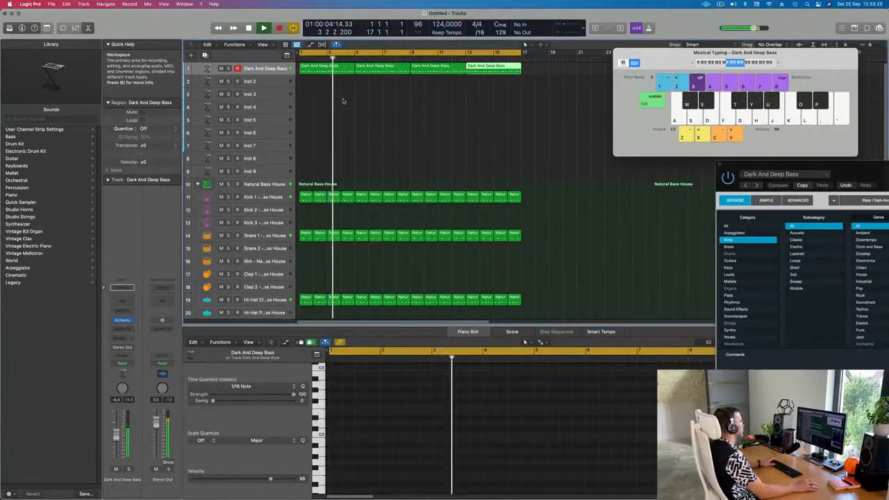
left_click(343, 102)
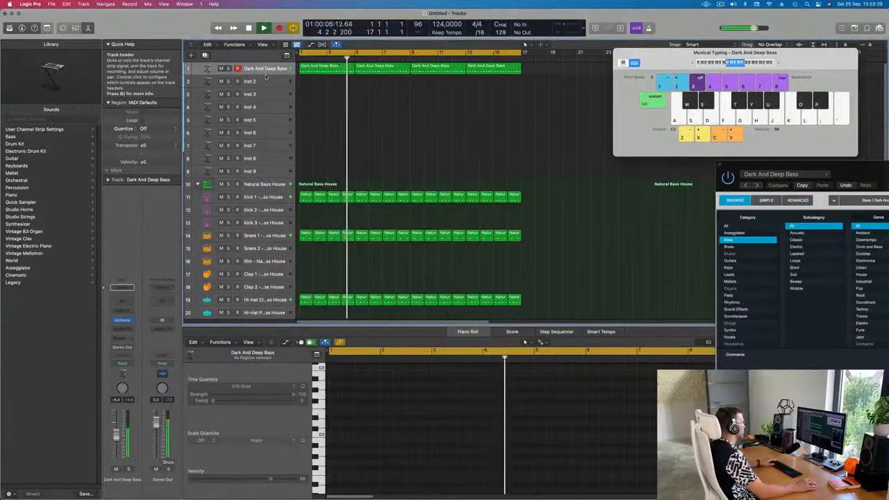
Select the bass track with all its regions, reopen its Alchemy window and move it fully into view over the arrangement.
left_click(265, 72)
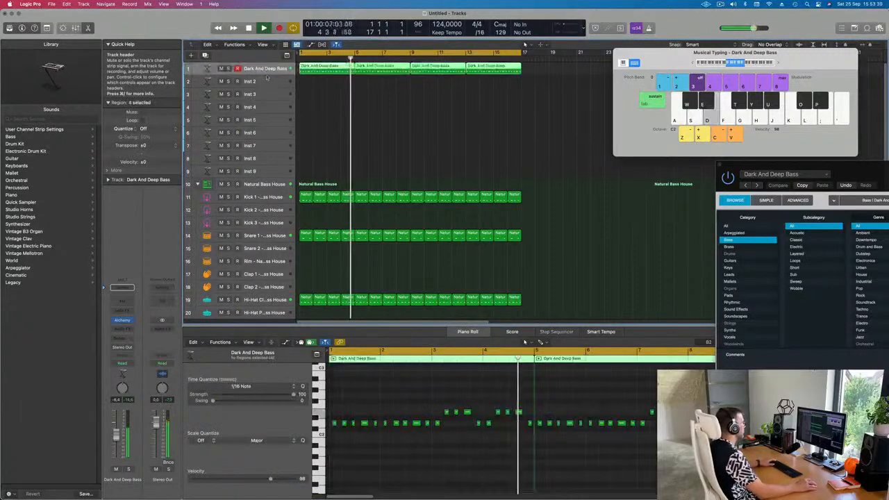
left_click(122, 322)
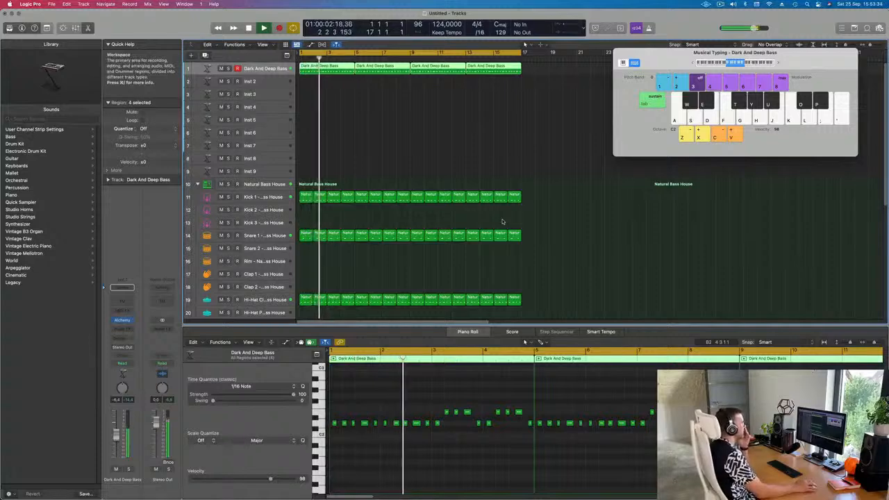
left_click(122, 321)
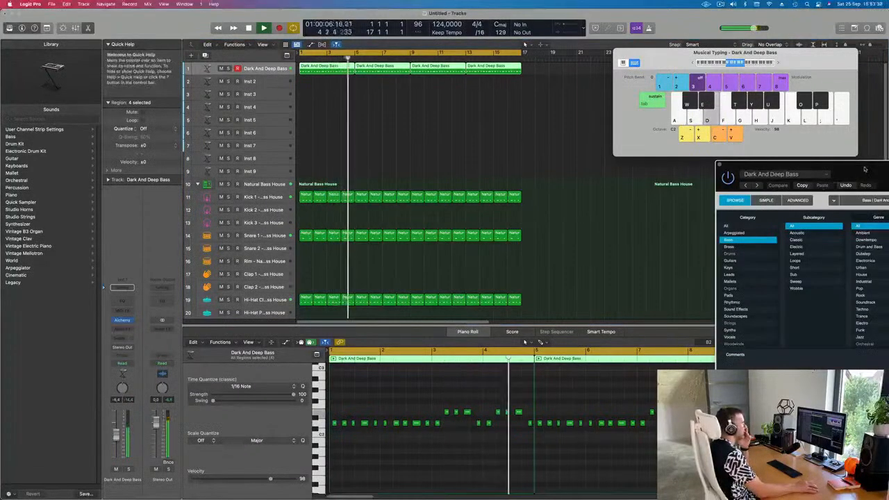
left_click_drag(865, 169, 408, 116)
key("space")
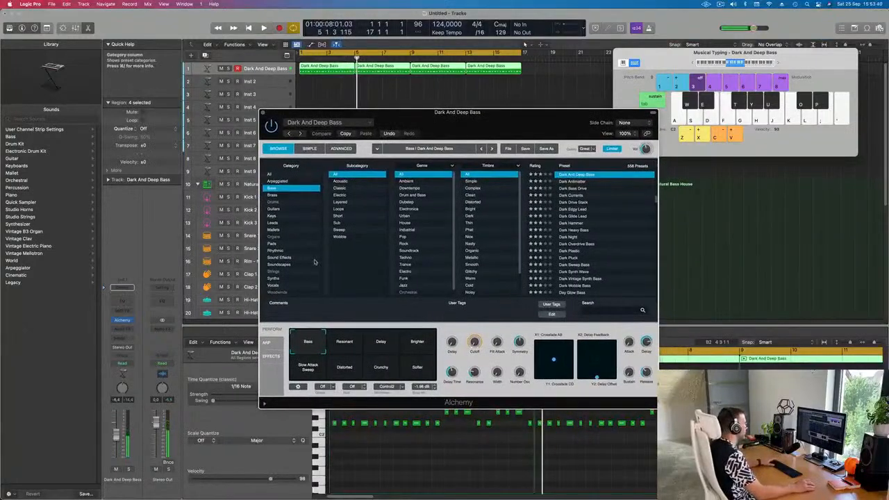
Audition Alchemy's Resonant, Delay, Brighter, Slow Attack Sweep, Distorted, Crunchy and Softer snapshots while the bass line plays.
key("space")
left_click(347, 348)
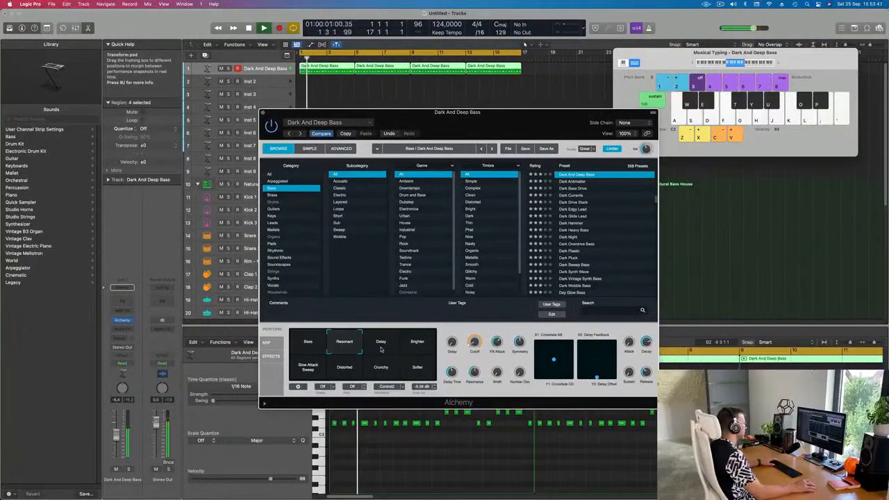
left_click(381, 347)
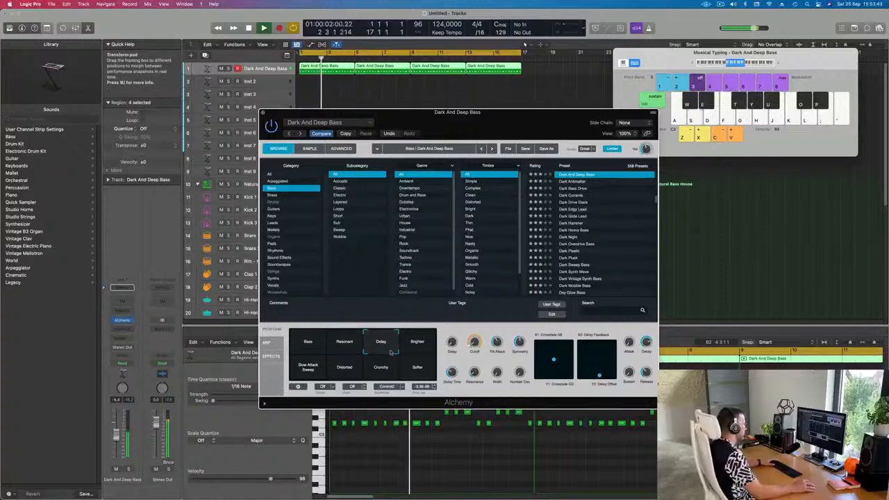
left_click(414, 345)
left_click(308, 367)
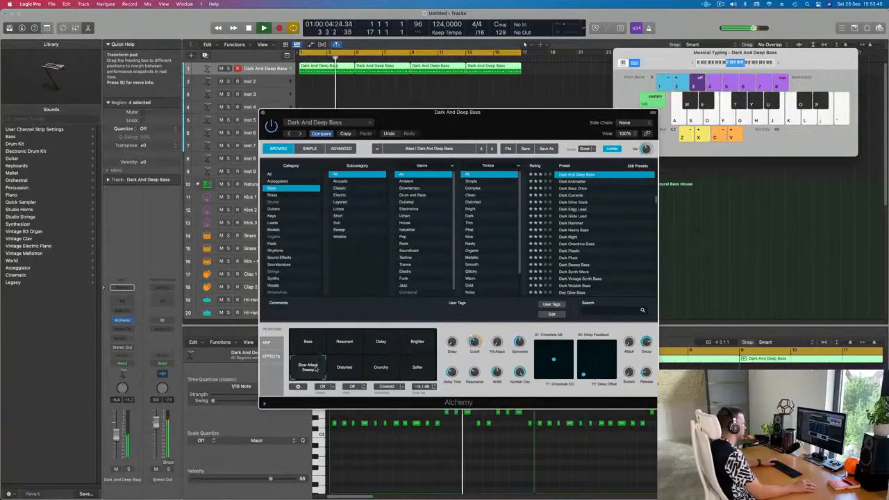
left_click(346, 372)
left_click(381, 369)
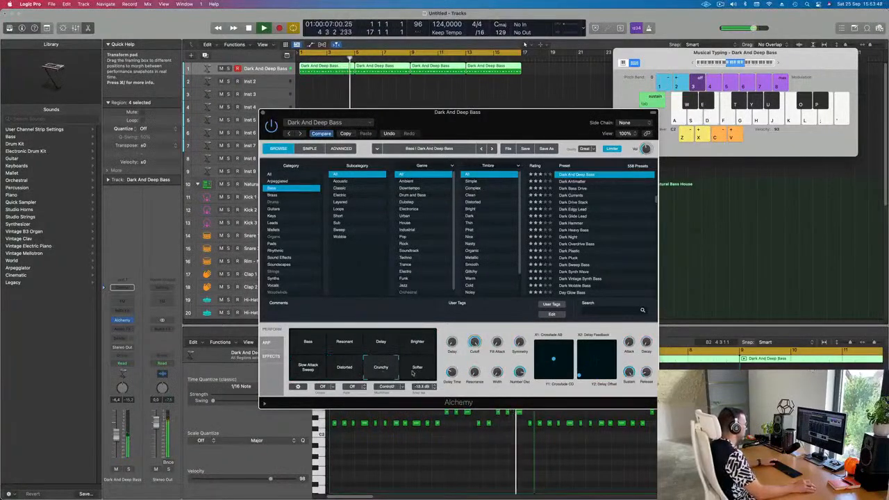
left_click(416, 373)
left_click(419, 343)
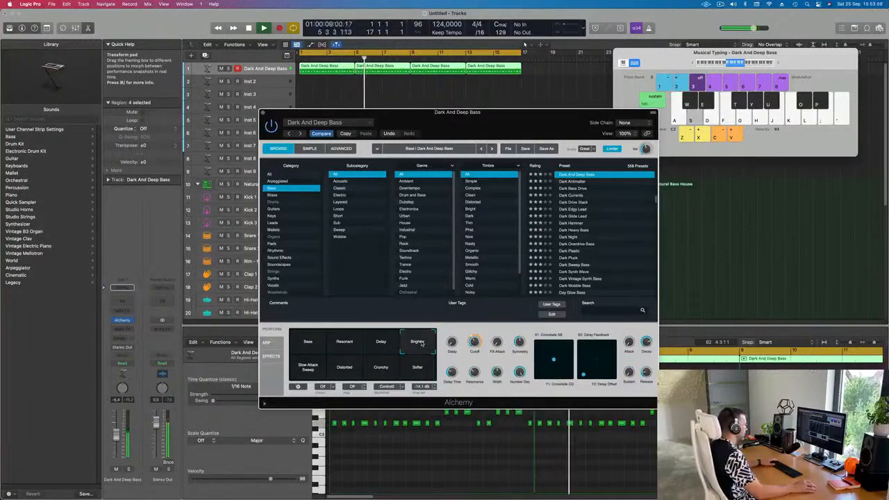
Morph the bass sound between the Delay, Brighter, Crunchy and Softer snapshots and raise the bass track's volume slightly.
left_click(380, 341)
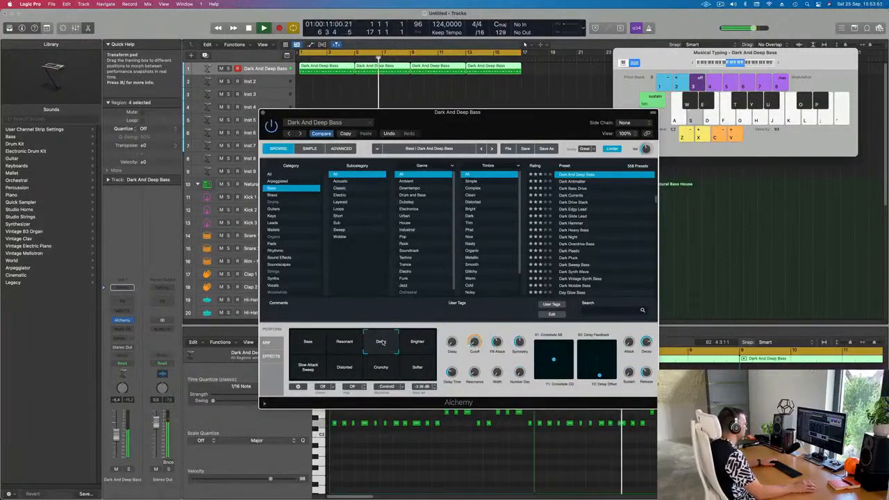
left_click_drag(395, 347, 395, 353)
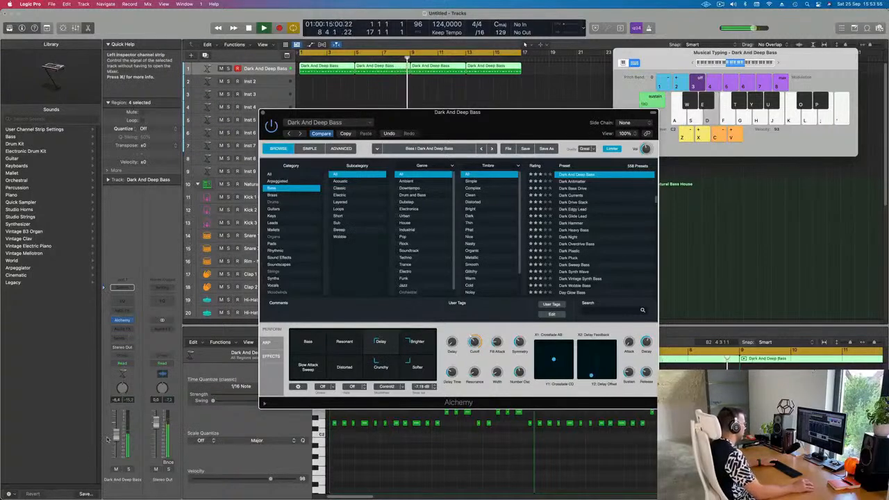
left_click_drag(116, 435, 117, 437)
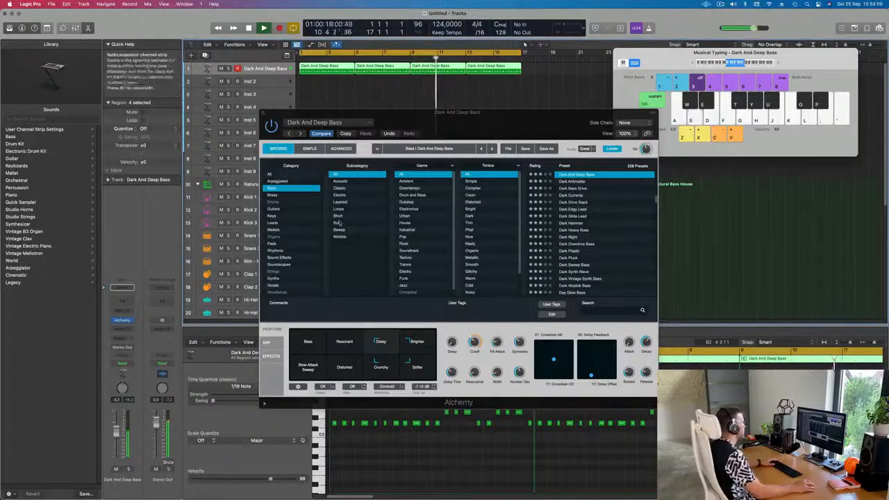
left_click_drag(347, 112, 551, 160)
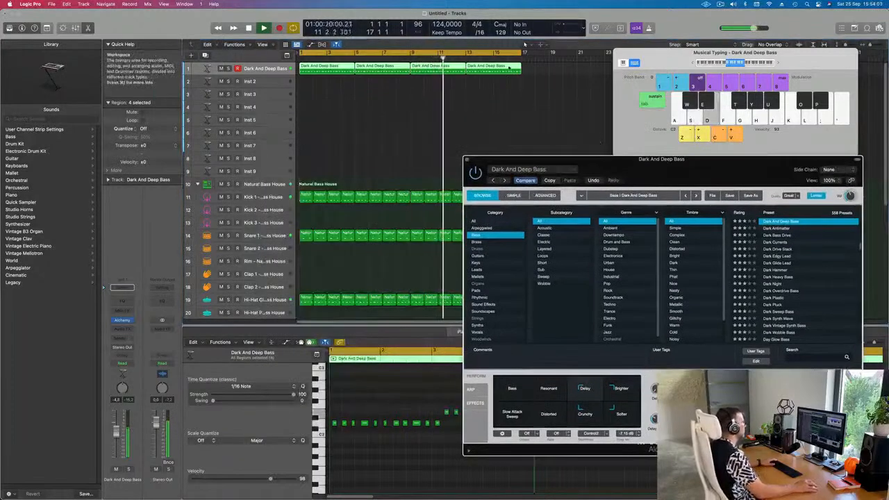
Open Alchemy on the Inst 2 track and filter its presets to the Organs category.
left_click(251, 82)
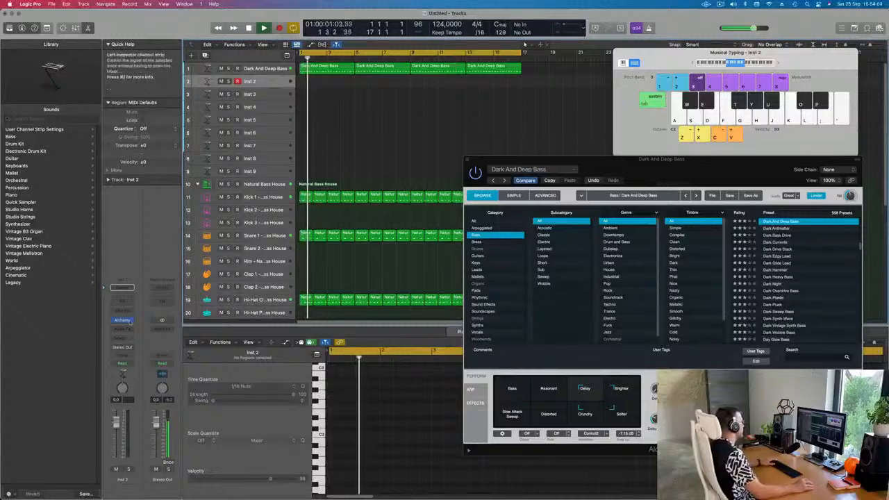
left_click(122, 320)
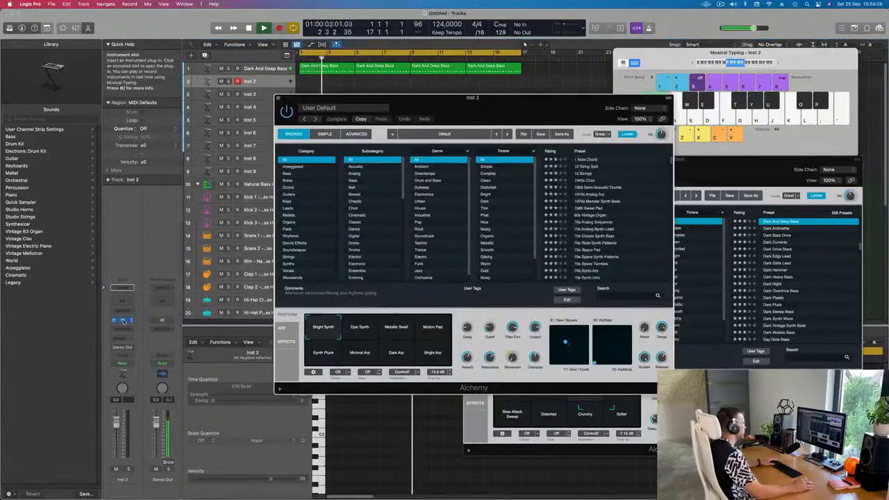
left_click_drag(458, 85, 428, 149)
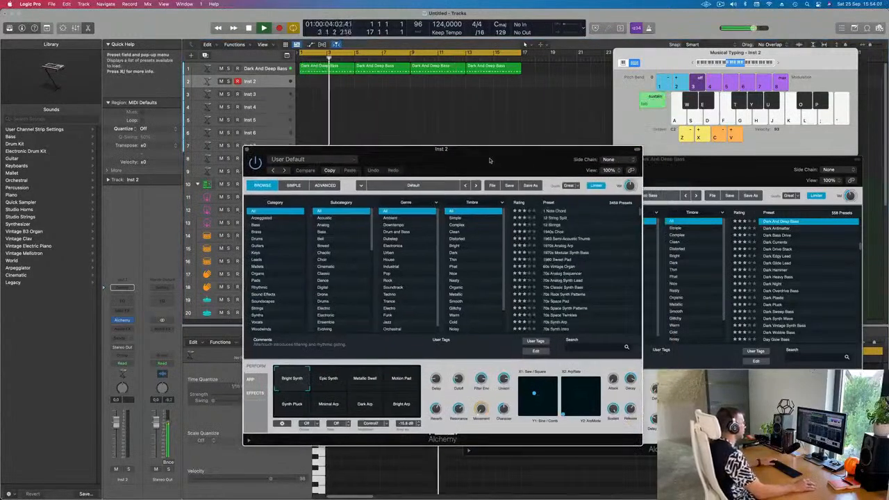
left_click(255, 253)
left_click_drag(519, 156, 588, 147)
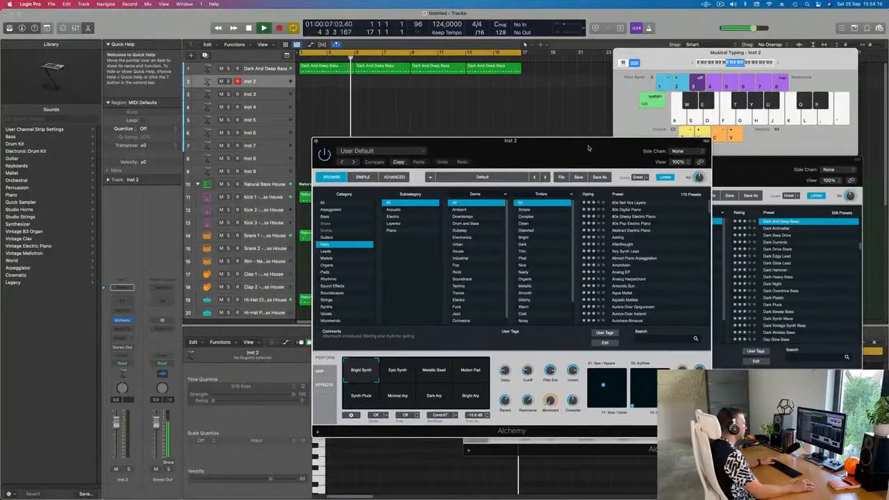
left_click(328, 269)
left_click_drag(486, 141, 454, 139)
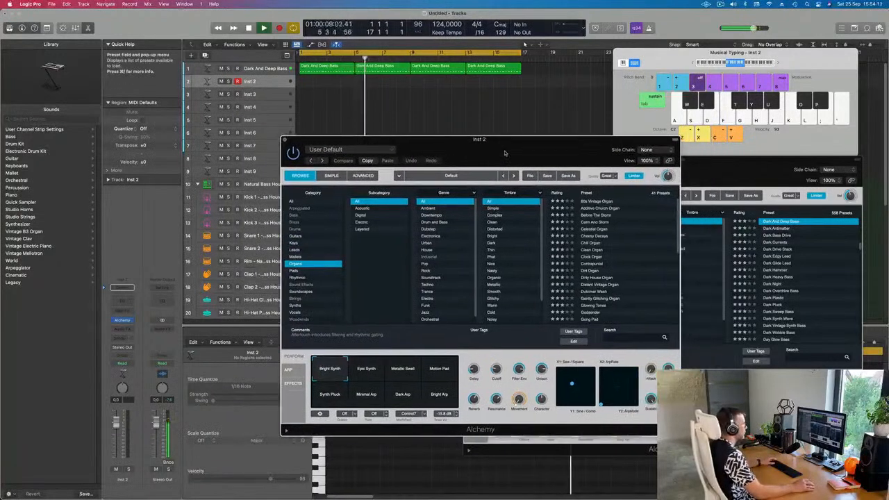
Try the 60s Vintage Organ preset with Musical Typing at octave C1, and switch the track's sound to Cheesy Decays.
left_click(599, 201)
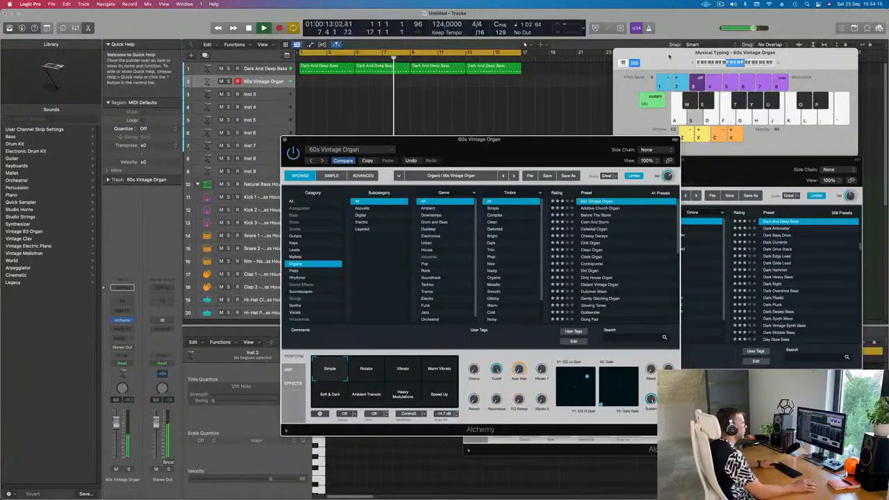
left_click(692, 65)
key("s")
key("f")
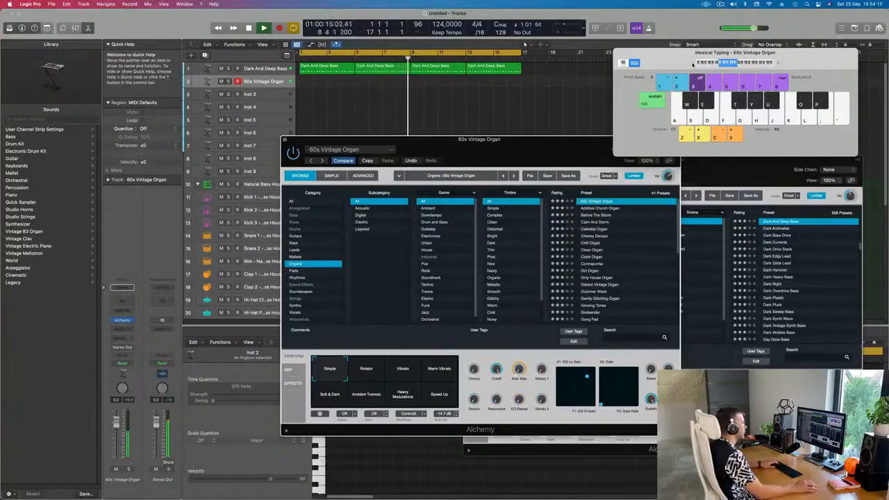
key("g")
key("h")
left_click(588, 237)
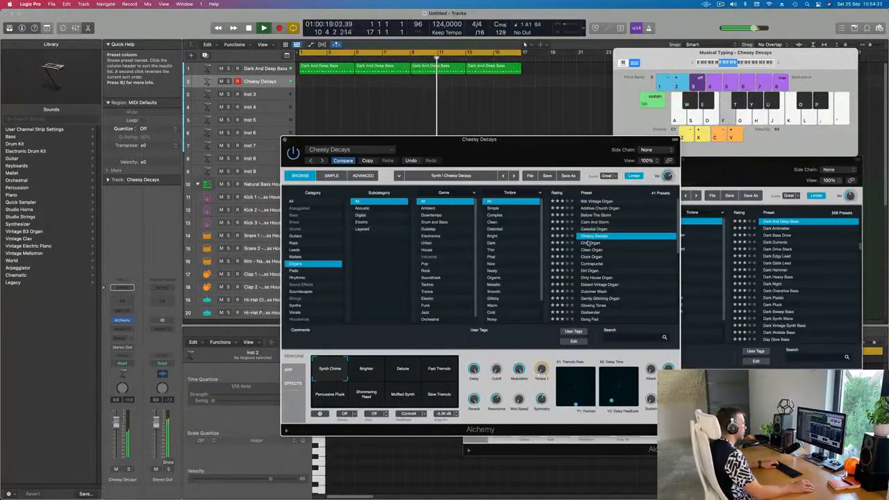
Audition Cheesy Decays by playing notes in Musical Typing and lower the organ track's volume to about -5.3 dB.
key("h")
key("k")
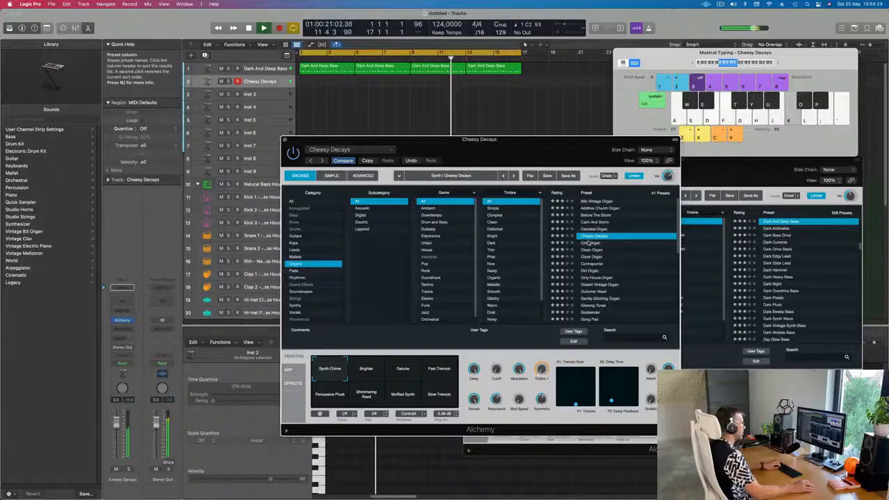
key("f")
key("j")
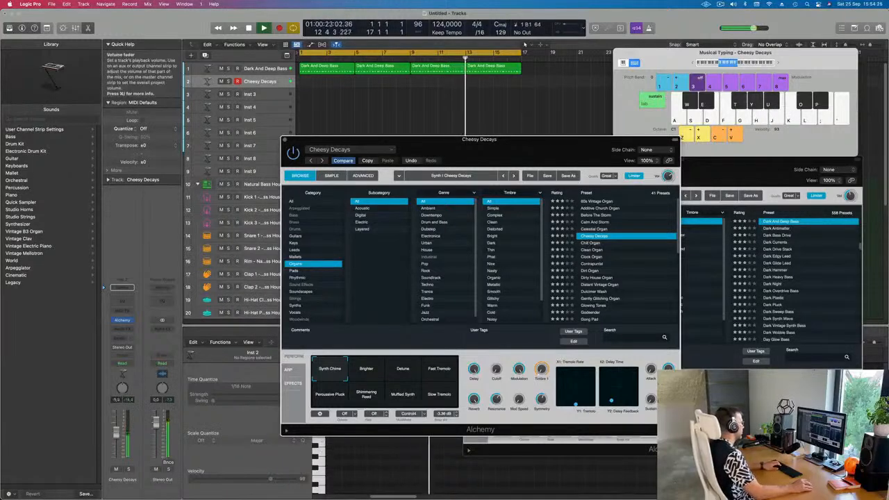
left_click_drag(116, 422, 116, 432)
key("h")
key("j")
key("k")
Try the Chill Organ, Dirt Organ, Dirty House Organ and Gently Glitching Organ presets and switch the track's sound to Godsender.
left_click(591, 243)
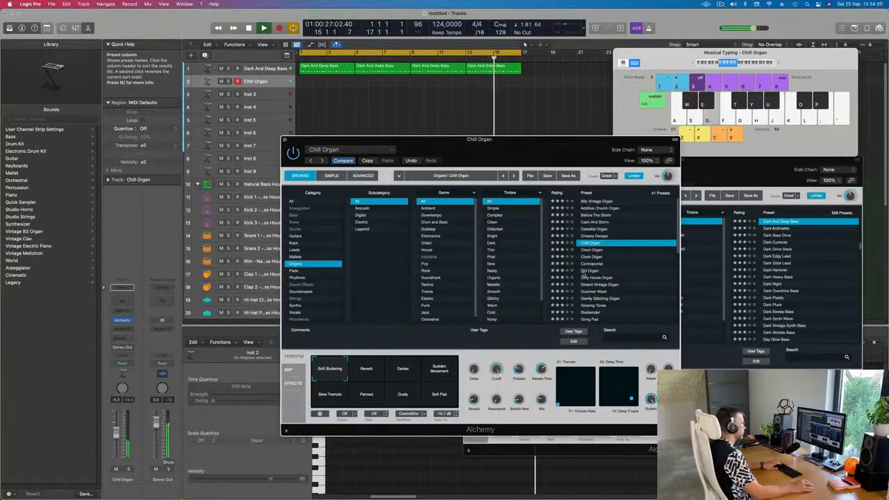
left_click(590, 271)
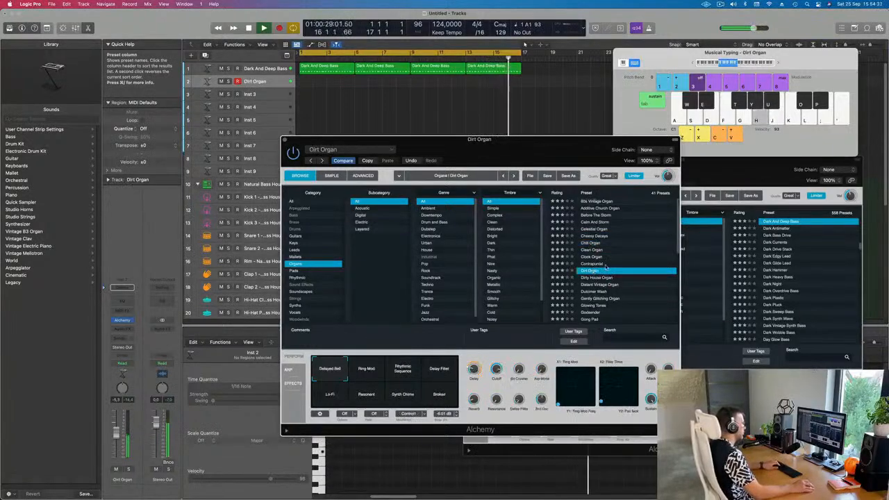
scroll(599, 257, "down", 2)
left_click(591, 249)
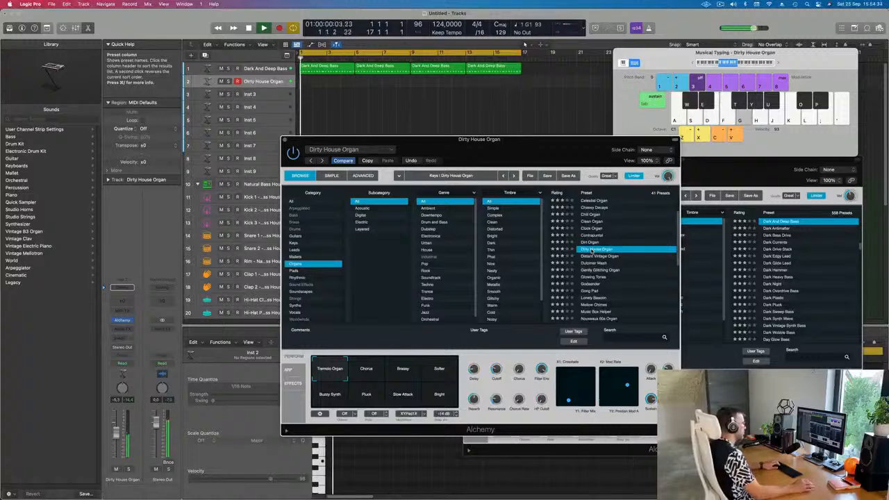
scroll(596, 256, "down", 2)
left_click(595, 249)
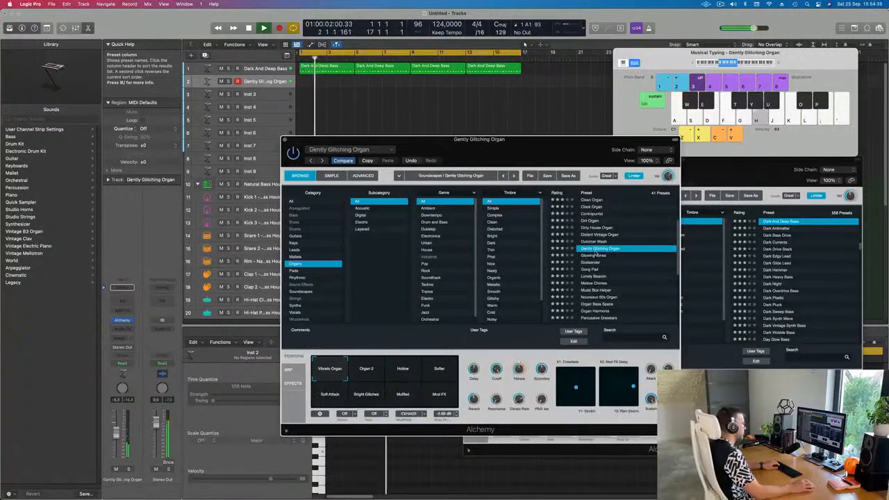
scroll(598, 256, "down", 2)
left_click(592, 228)
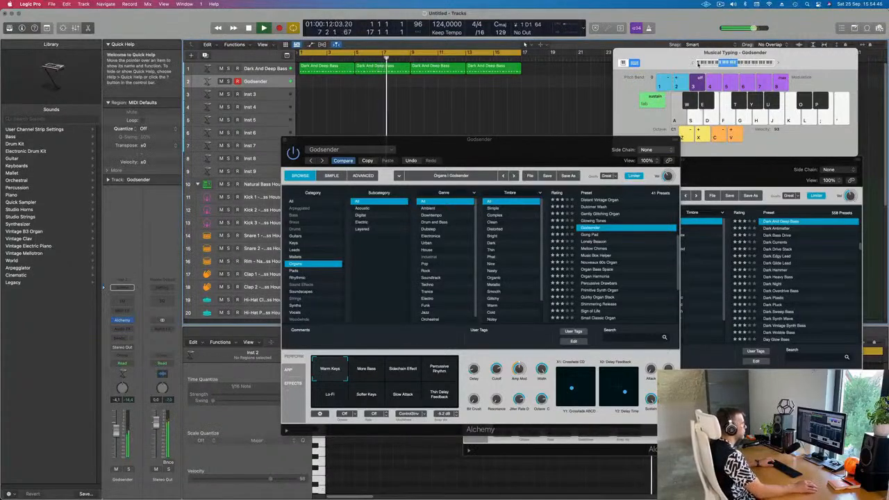
Audition Godsender's More Bass, Sidechain Effect, Percussive Rhythm, Lo-Fi and Slow Attack snapshots with played notes and set the sound to Softer Keys.
left_click(693, 63)
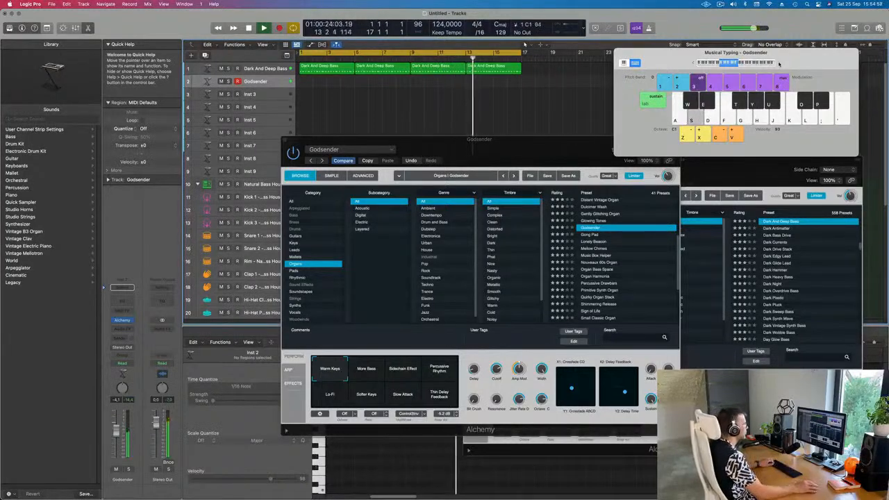
left_click(375, 369)
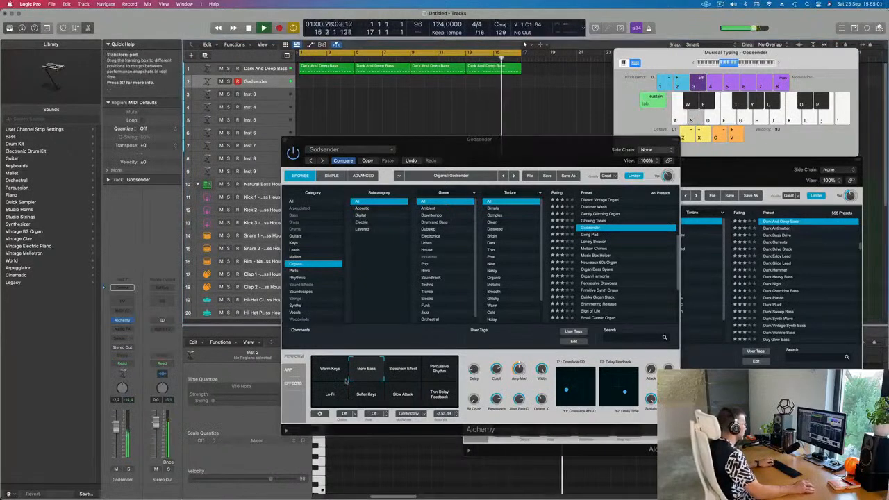
left_click(400, 371)
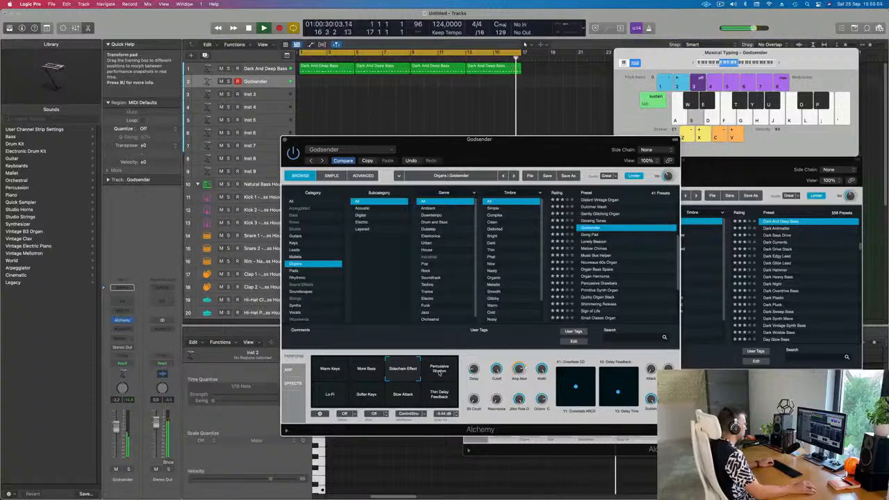
left_click(439, 372)
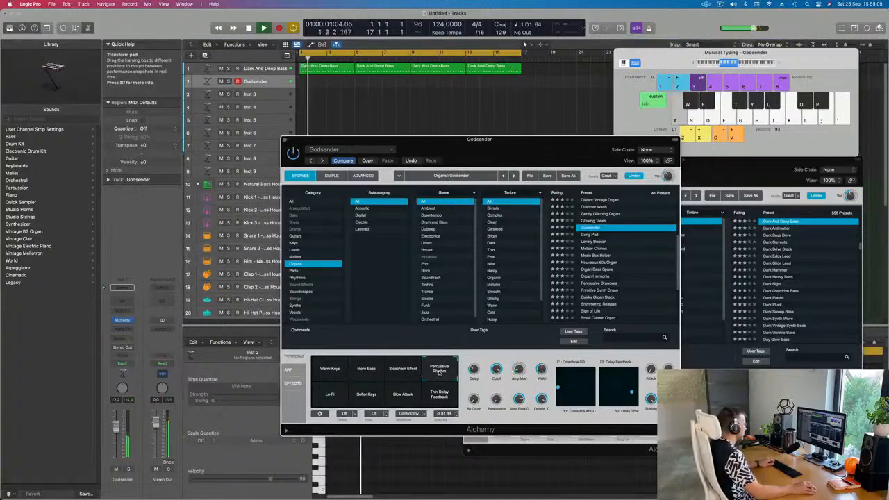
left_click(331, 394)
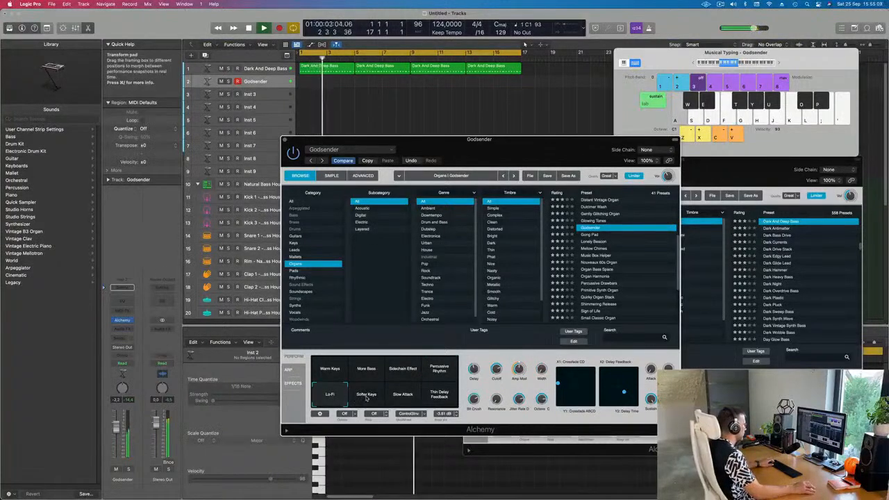
left_click(367, 397)
key("a")
left_click(406, 396)
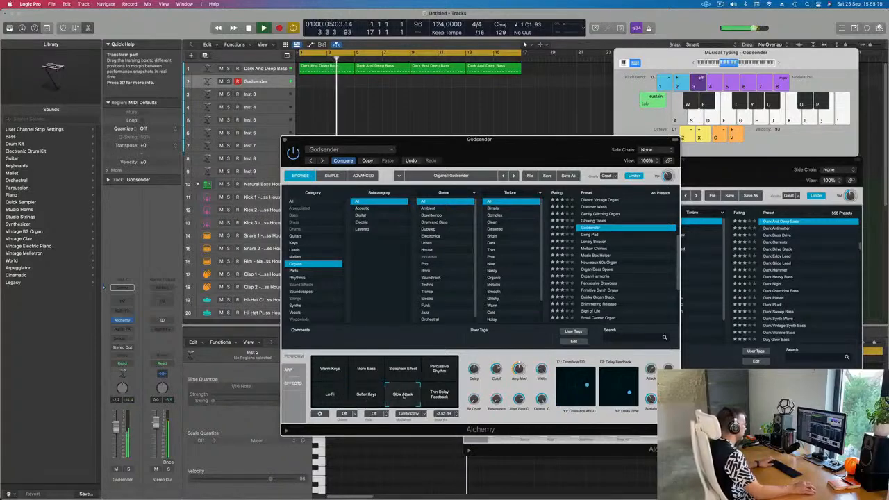
key("a")
left_click(371, 397)
key("a")
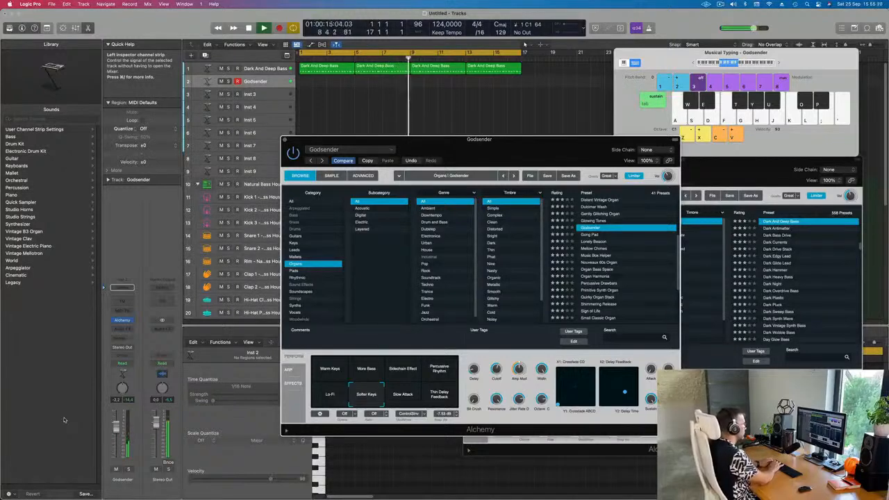
Record a sustained organ part on the Godsender track from bar 9 to about bar 13 and move the region to bar 1.
key("r")
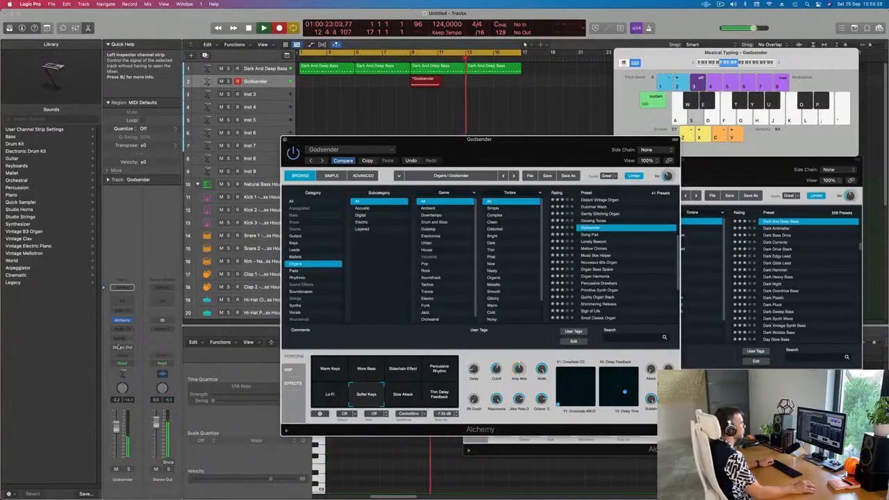
key("space")
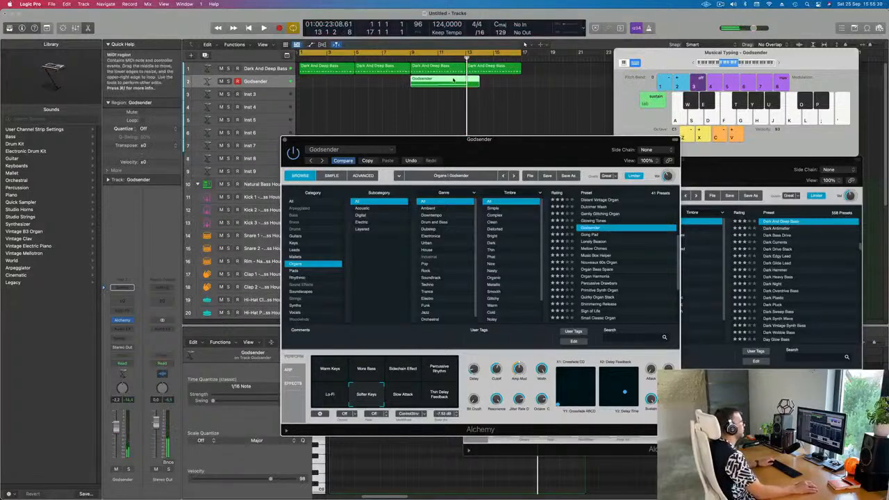
left_click_drag(454, 80, 326, 80)
Check the organ region's notes in the Piano Roll and trim the region to bars 1–4, splitting the notes that cross bar 5.
key("e")
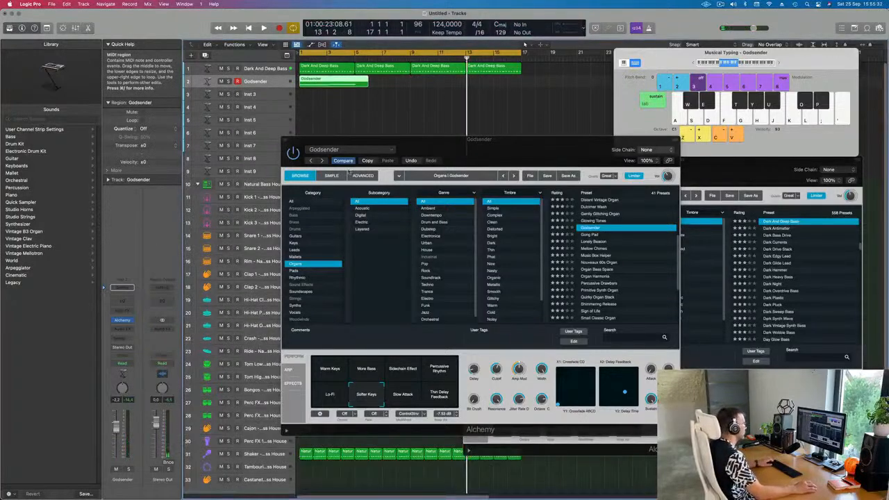
double_click(344, 83)
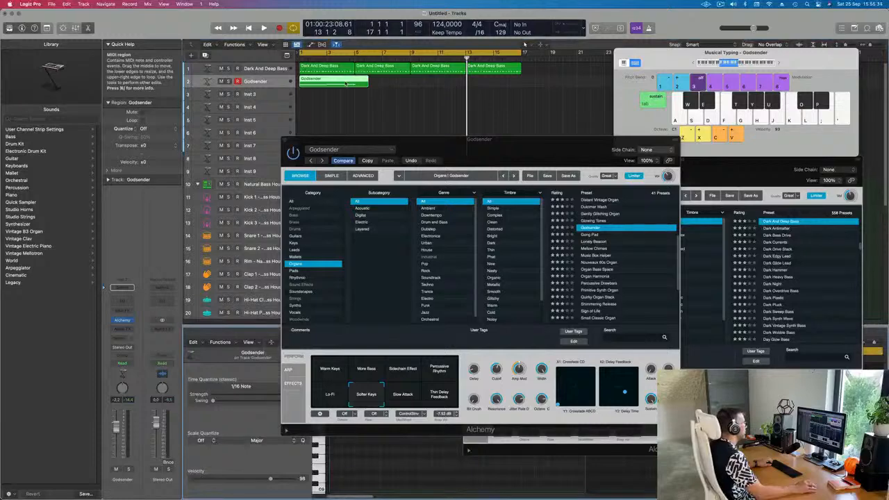
double_click(344, 84)
left_click_drag(465, 140, 667, 14)
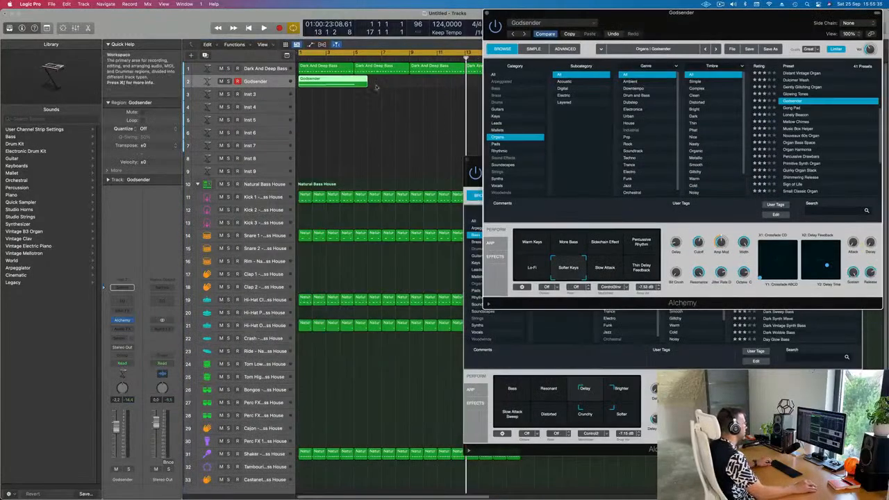
key("e")
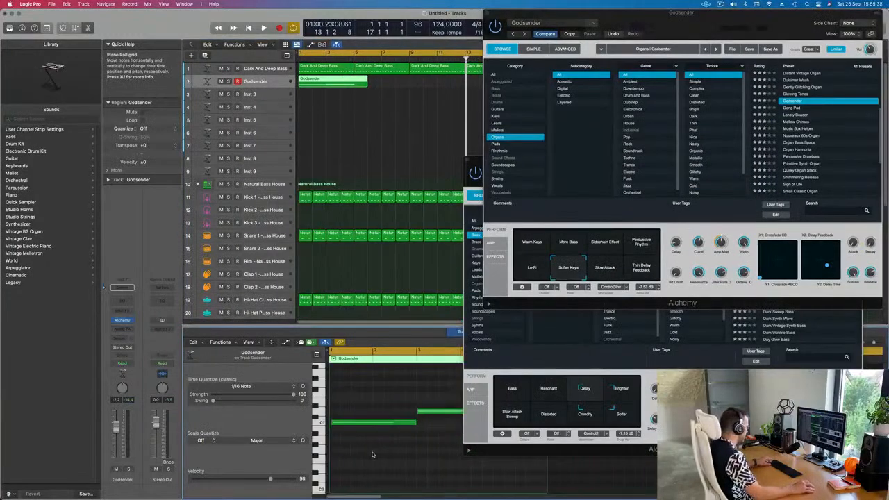
key("super+a")
left_click(375, 422)
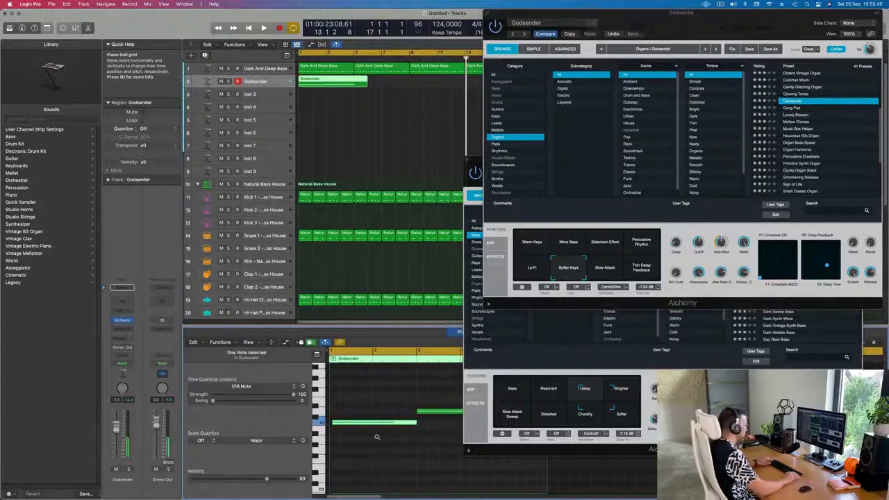
scroll(377, 439, "right", 5)
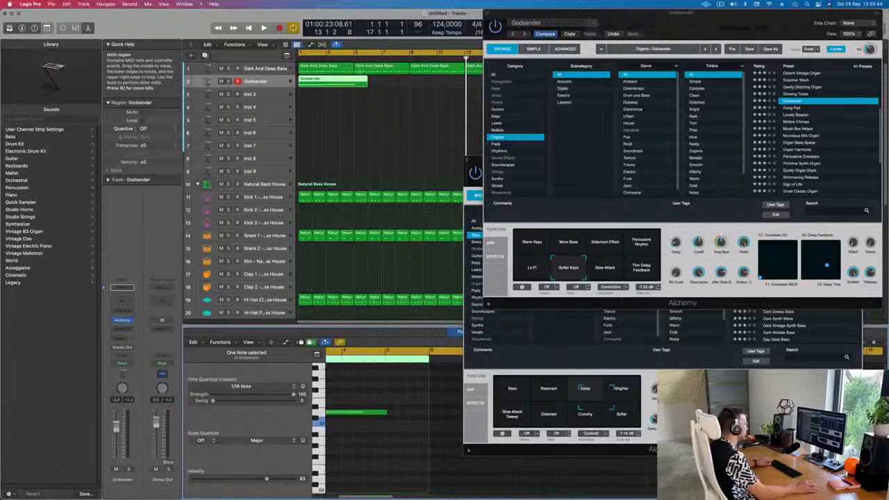
left_click(354, 81)
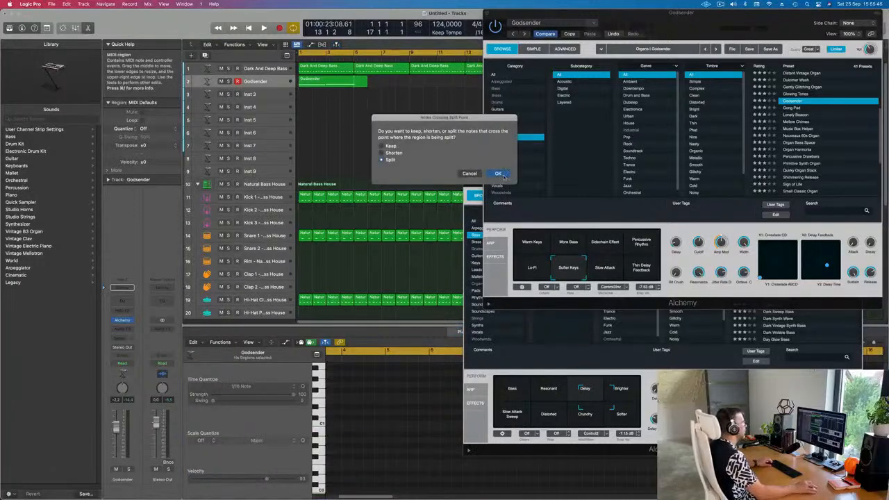
key("Return")
Play the loop from the start and repeat the four-bar organ region three times to fill all 16 bars.
key("space")
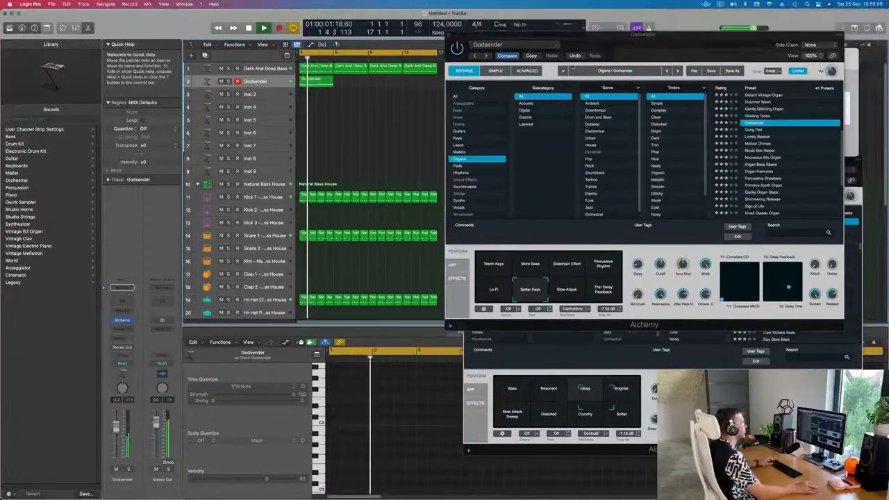
left_click_drag(636, 31, 468, 162)
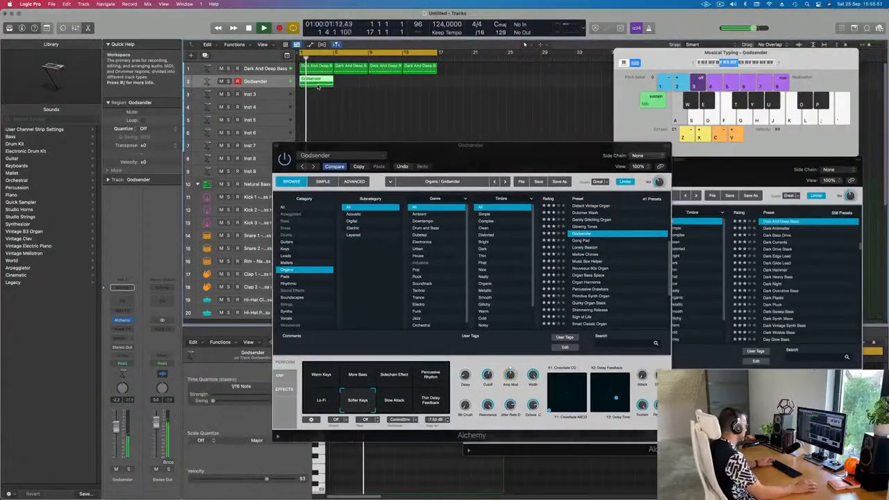
key("super+r")
key("super+r")
key("super+r")
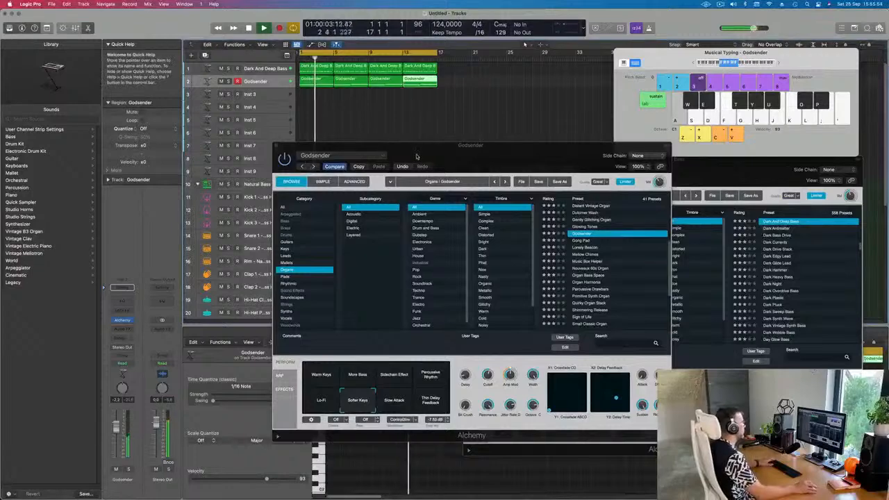
Audition Slow Attack, Thin Delay Feedback, Percussive Rhythm and Sidechain Effect on the looped organ, settle on Warm Keys and lower its track volume.
left_click_drag(454, 157, 395, 130)
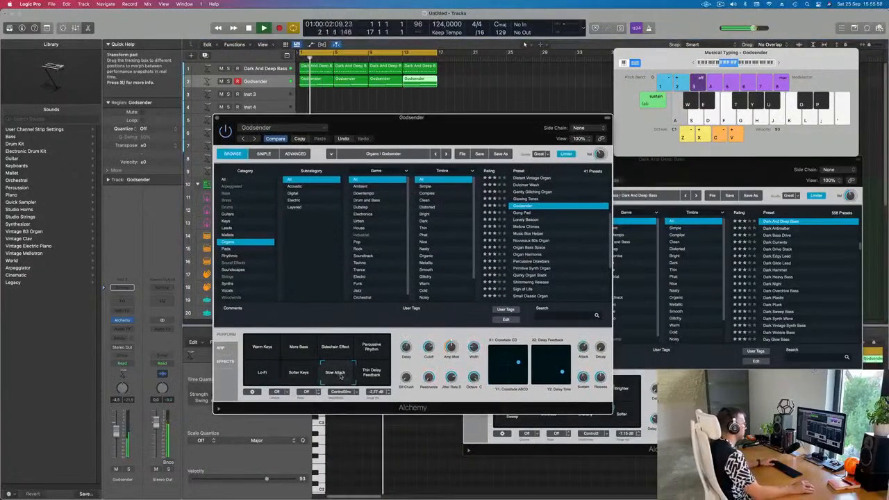
left_click(371, 373)
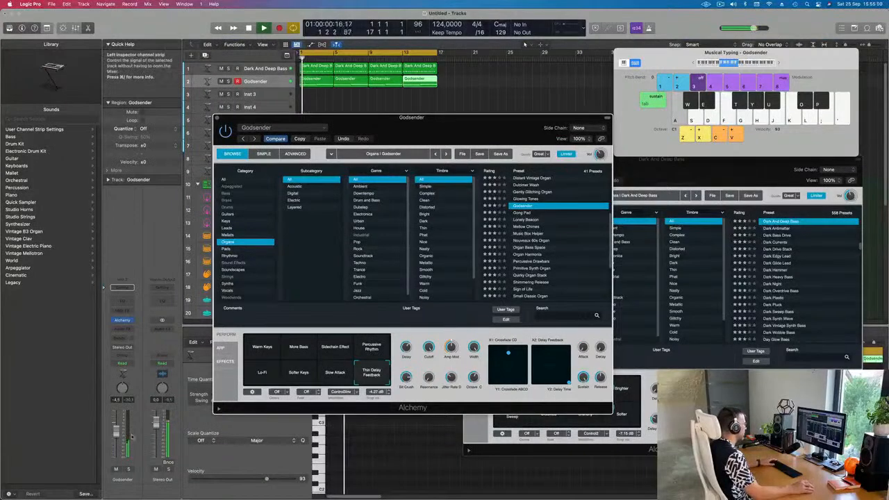
left_click(115, 427)
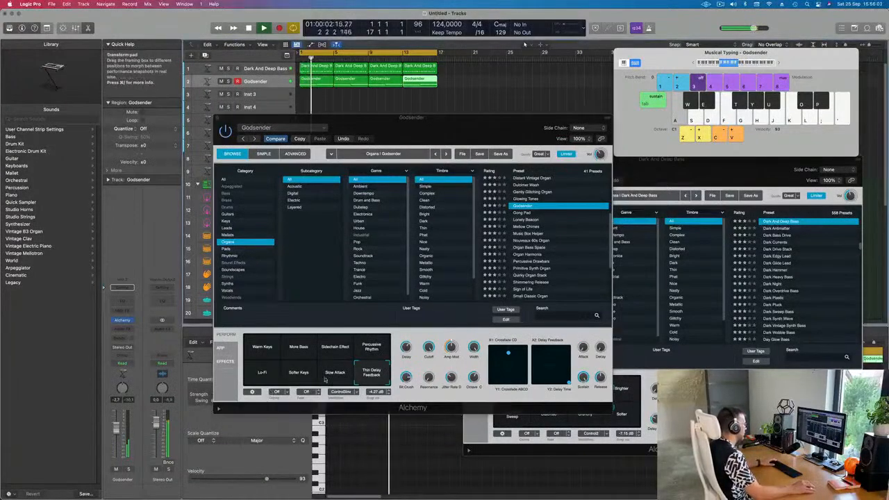
left_click(370, 349)
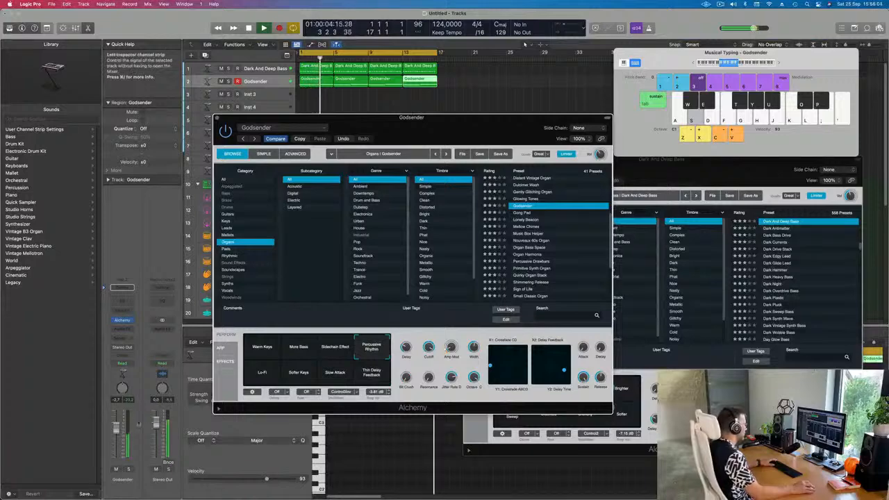
left_click_drag(117, 429, 117, 426)
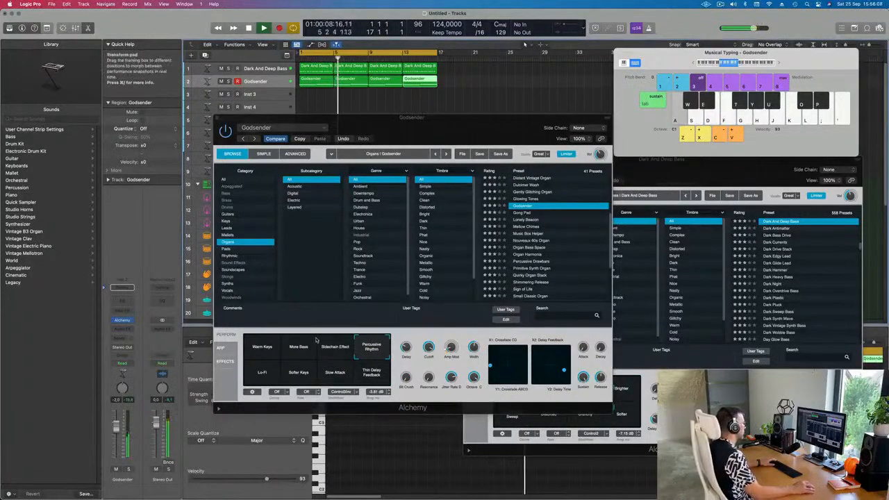
left_click(324, 359)
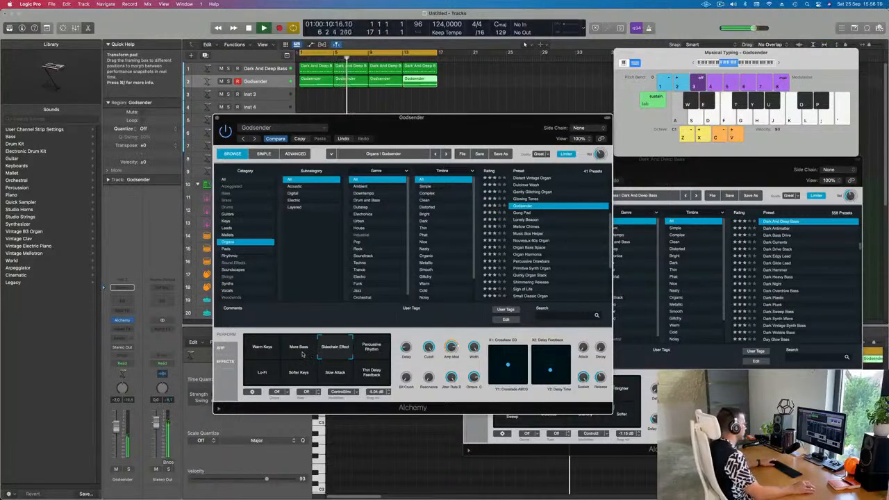
left_click(261, 352)
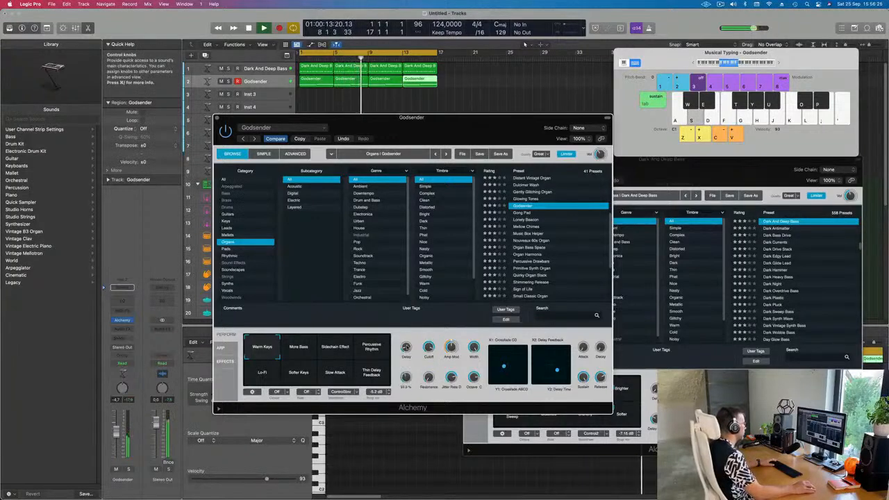
key("space")
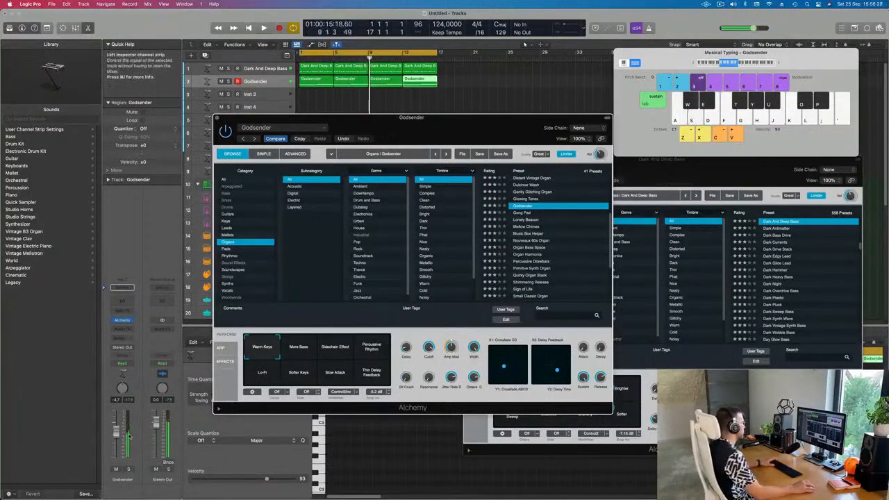
key("space")
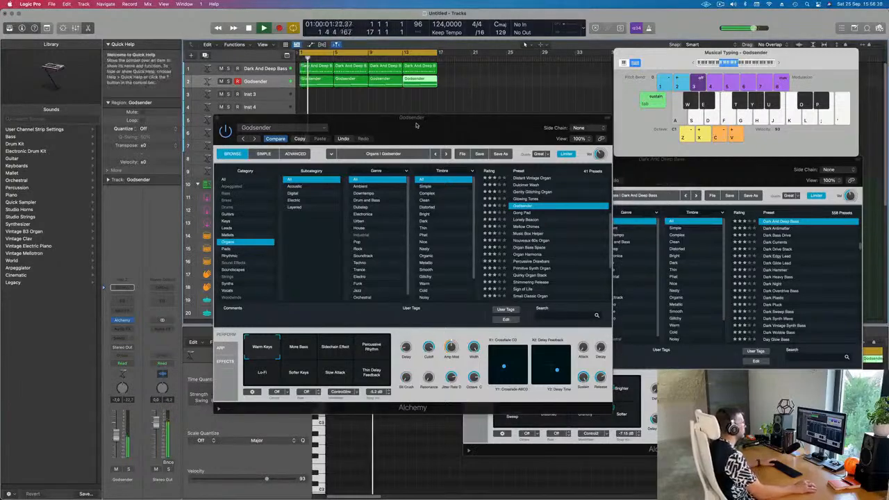
Close the Godsender instrument window, select and enlarge the empty Inst 3 track, and restart playback from bar 1.
left_click_drag(218, 119, 199, 151)
left_click(199, 151)
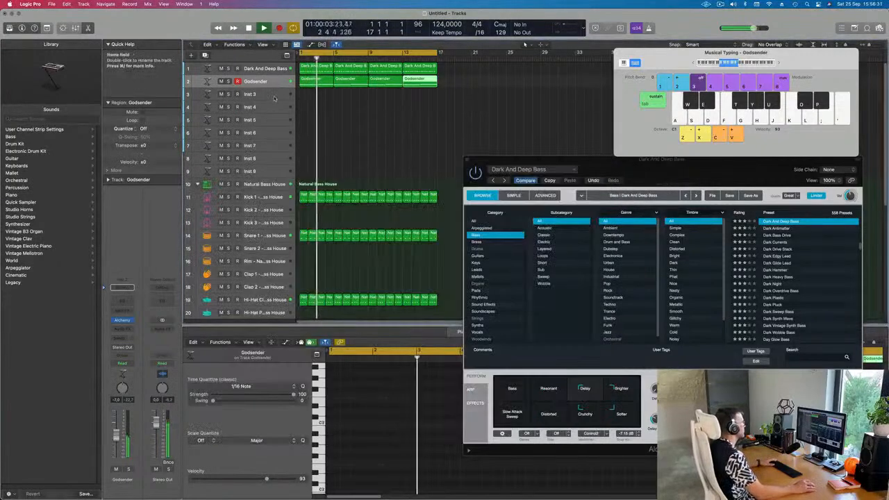
left_click(269, 97)
left_click_drag(270, 100, 270, 135)
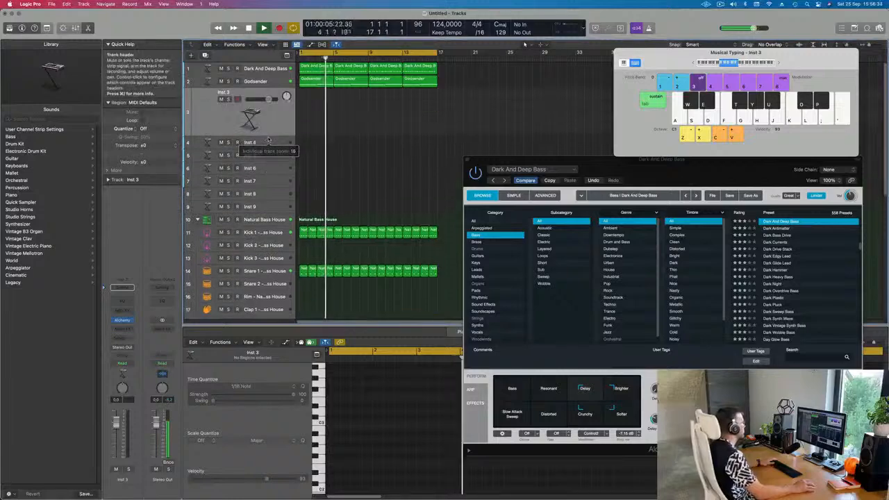
key("space")
key("space")
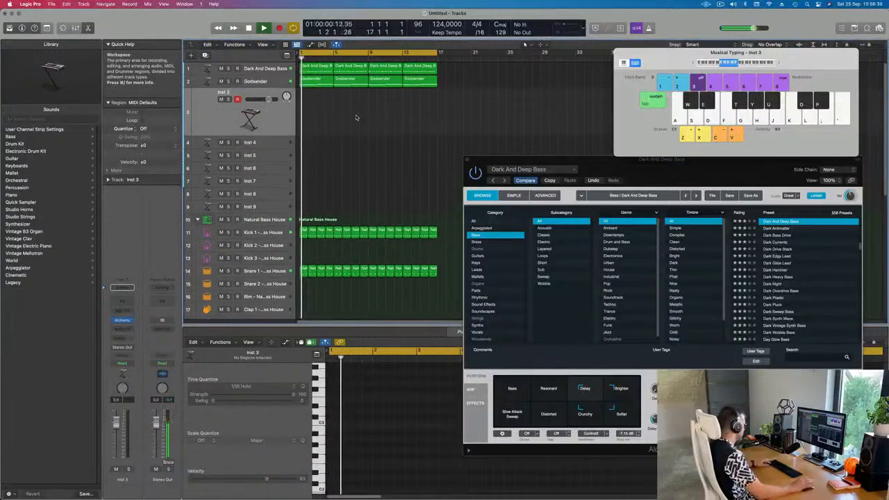
Repeat all regions once to fill 32 bars and extend the cycle range to bar 33.
key("super+a")
key("super+r")
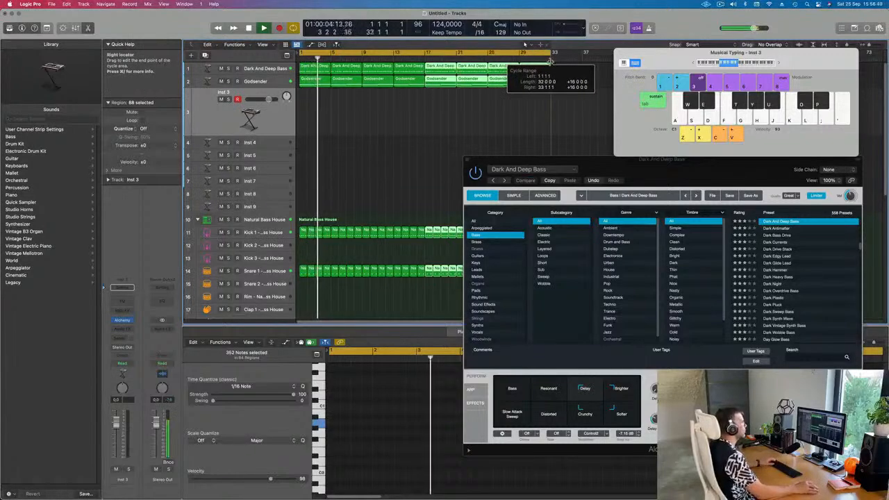
left_click_drag(603, 161, 459, 154)
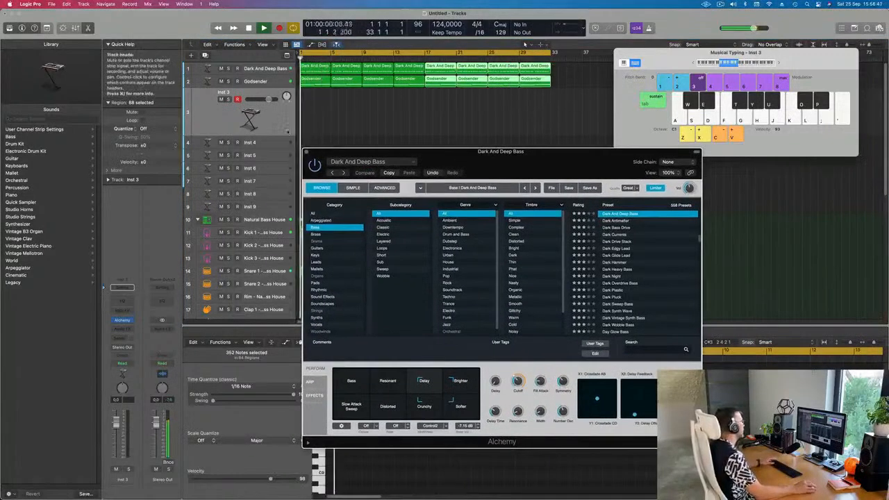
left_click(410, 124)
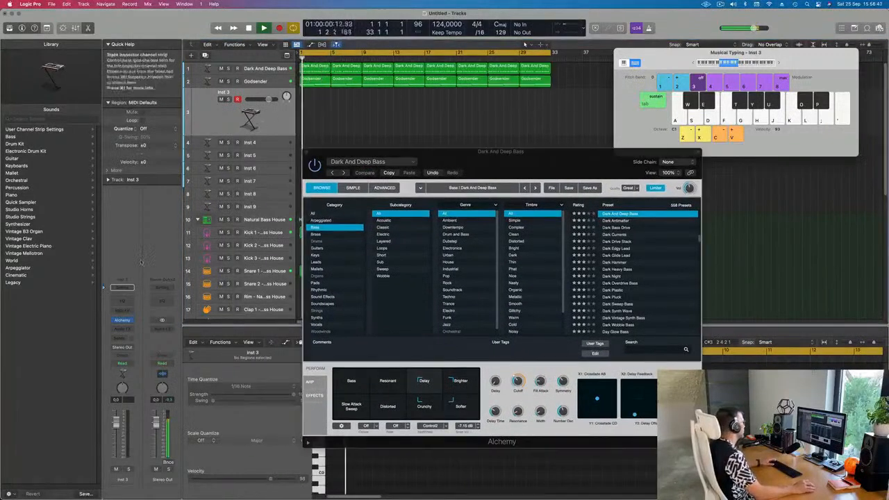
Open Alchemy on Inst 3 and add a send from the track to Bus 4.
left_click(122, 320)
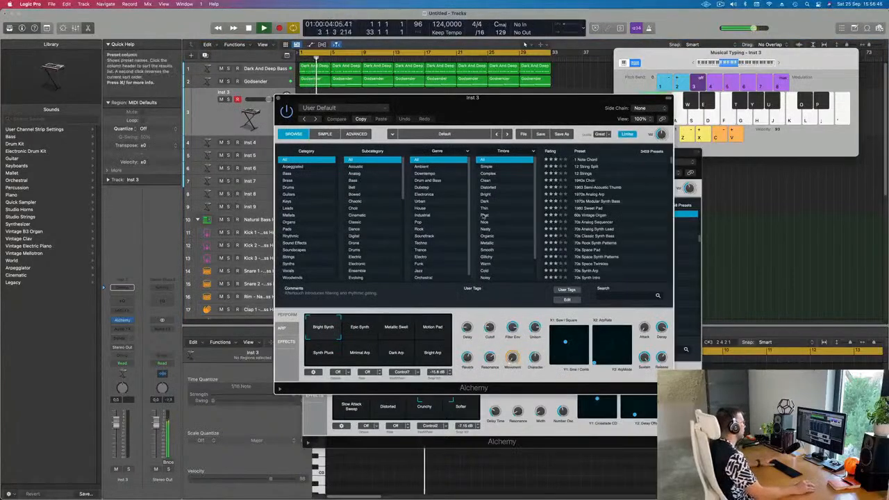
left_click(122, 339)
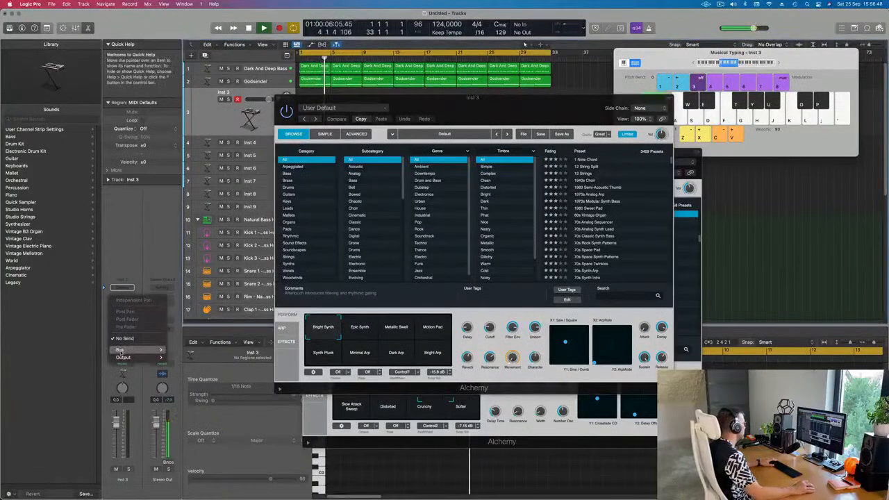
mouse_move(161, 350)
left_click(138, 337)
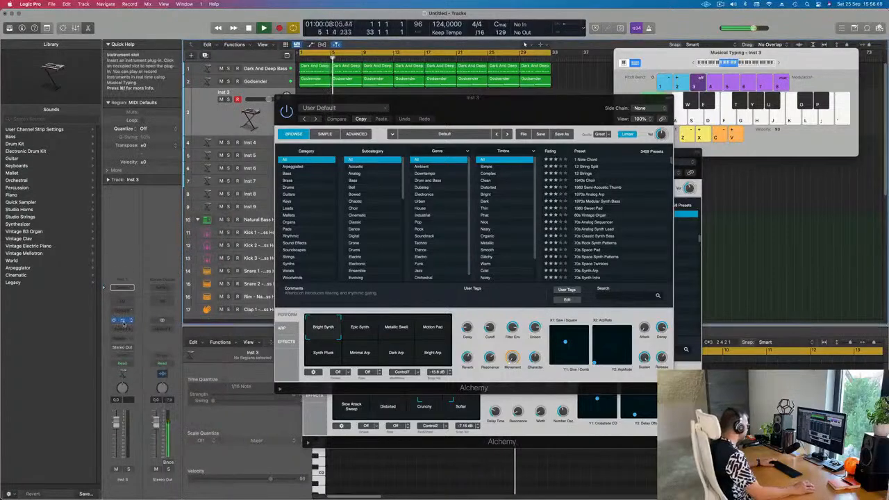
left_click(119, 339)
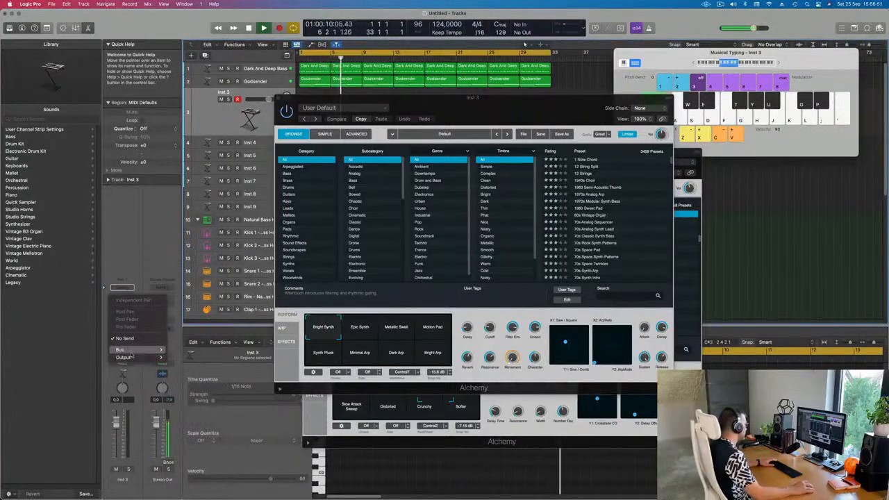
mouse_move(157, 350)
left_click(181, 220)
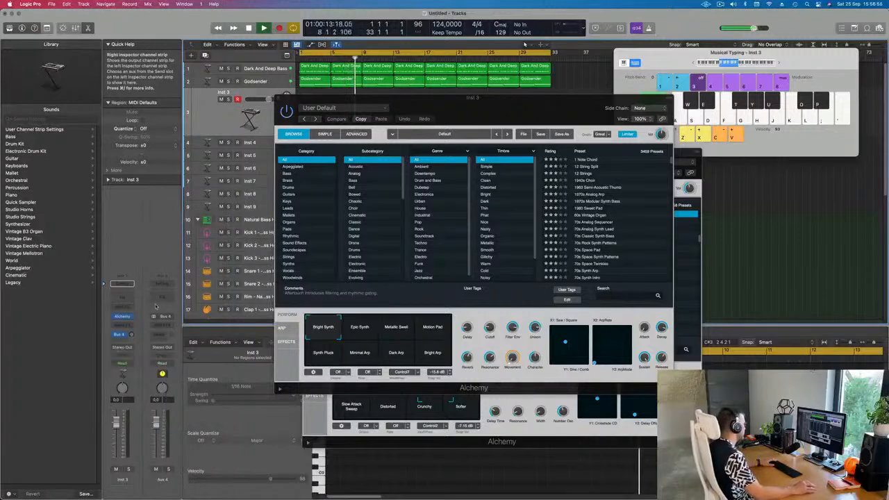
Insert a Channel EQ followed by a SilverVerb reverb on the Aux 4 channel strip.
left_click(164, 296)
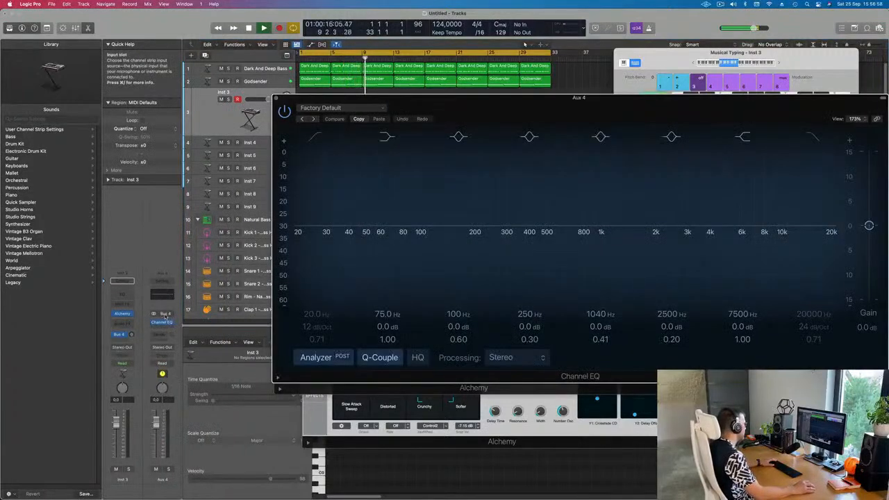
left_click(167, 328)
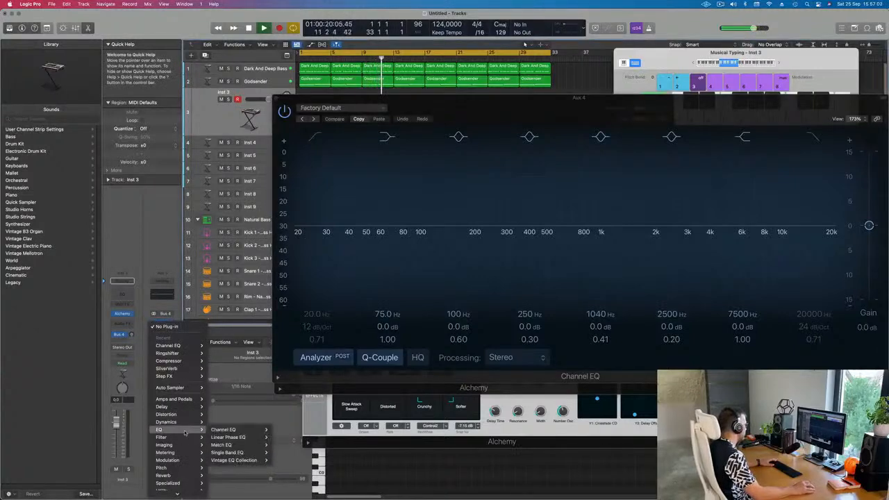
mouse_move(178, 475)
mouse_move(229, 485)
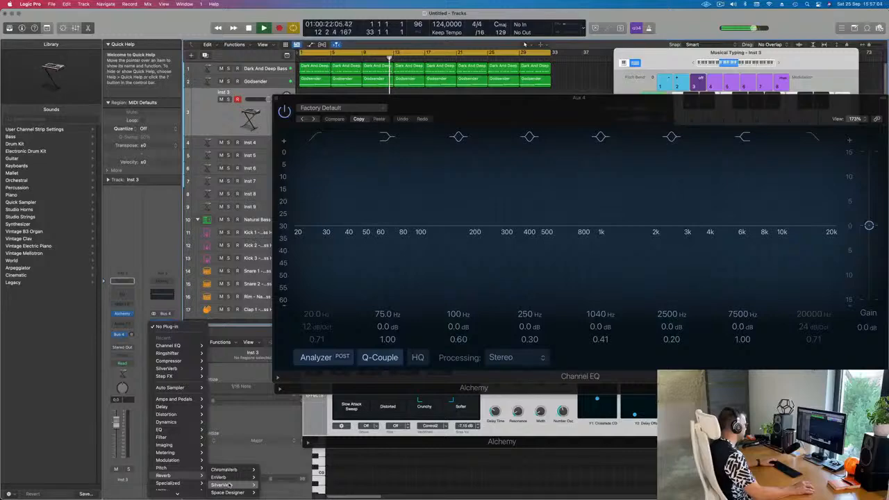
left_click(268, 486)
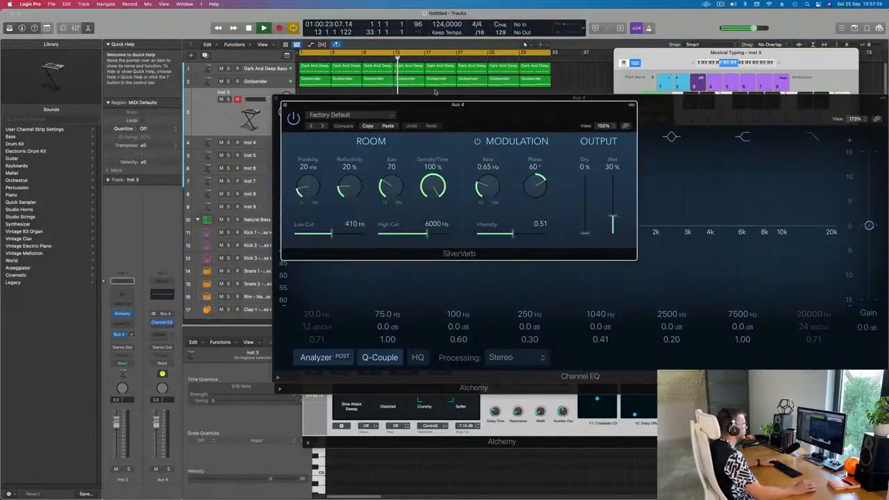
Load the grandiose setting in SilverVerb with Wet at 100%, then close it and move the Channel EQ window aside.
left_click(379, 115)
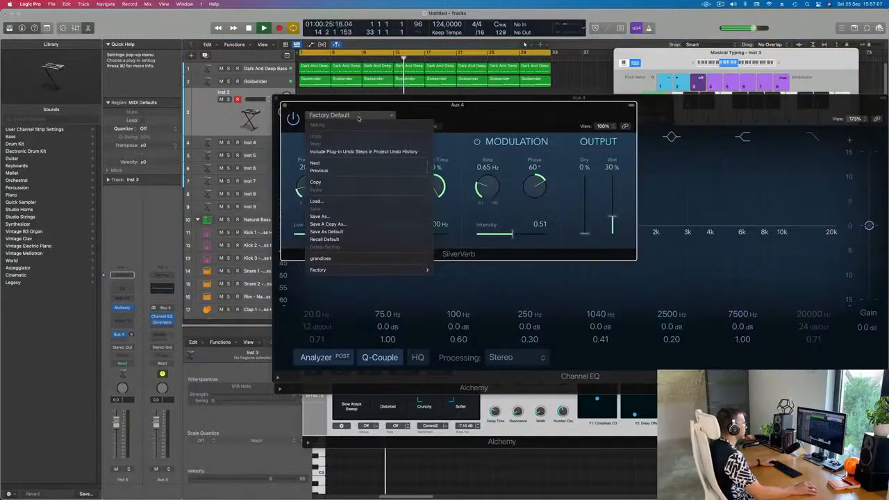
left_click(332, 258)
left_click_drag(612, 180, 612, 173)
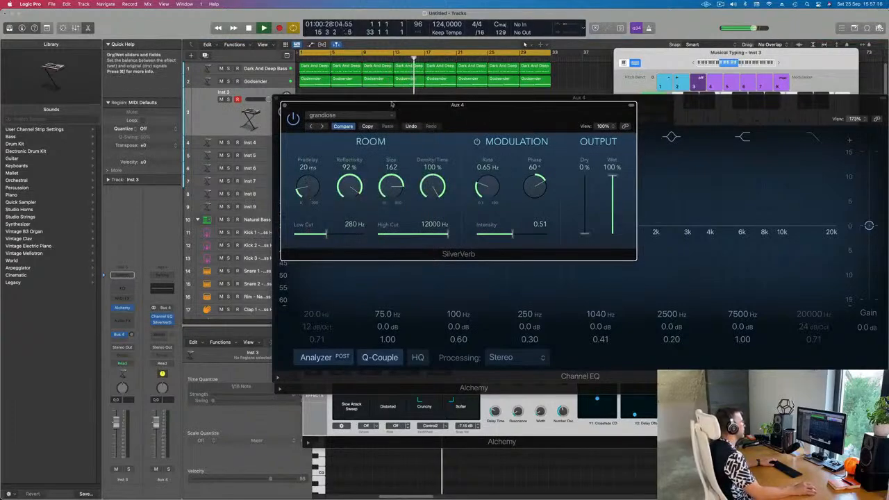
left_click(285, 105)
left_click_drag(323, 106, 438, 230)
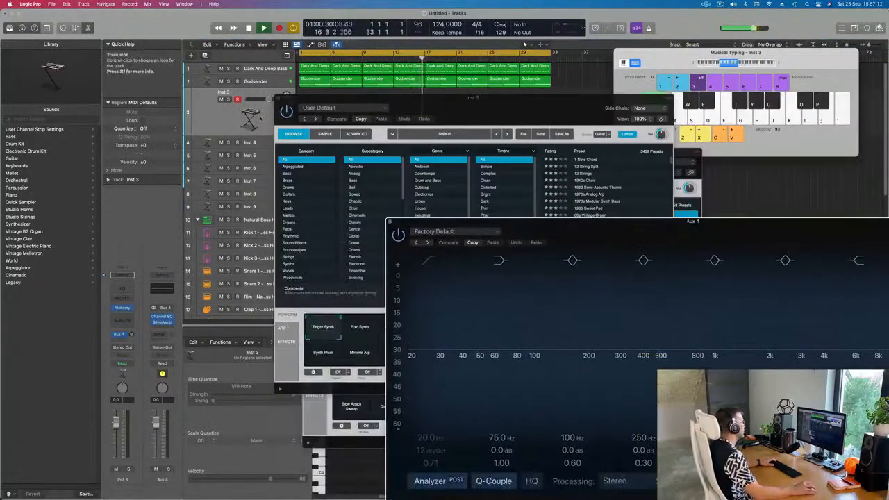
Raise Inst 3's Bus 4 send level and load the Brass preset 80s Slow Pop Sweep in its Alchemy.
left_click_drag(391, 102, 358, 124)
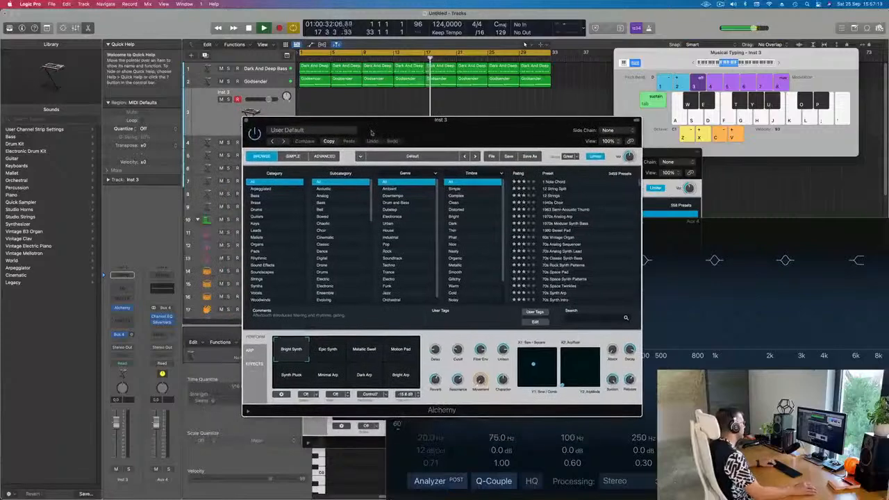
left_click(123, 311)
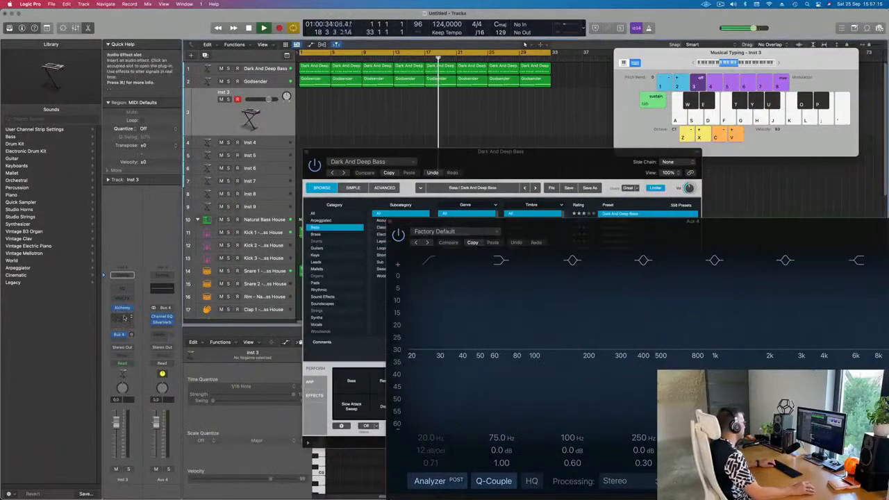
left_click(130, 310)
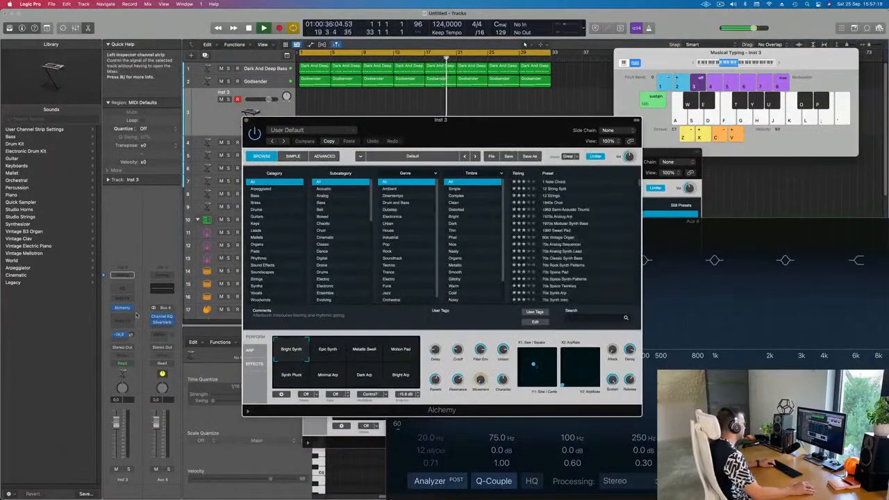
left_click_drag(435, 140, 415, 157)
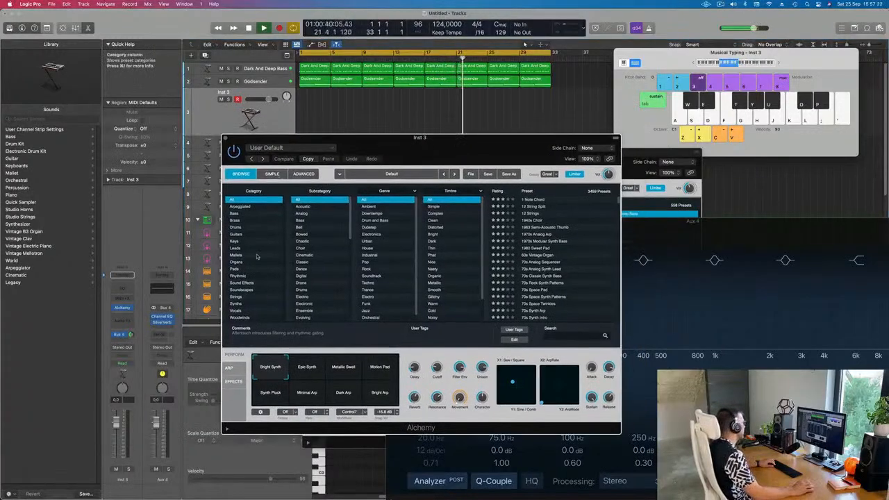
left_click(235, 220)
left_click_drag(530, 220, 608, 217)
left_click(606, 211)
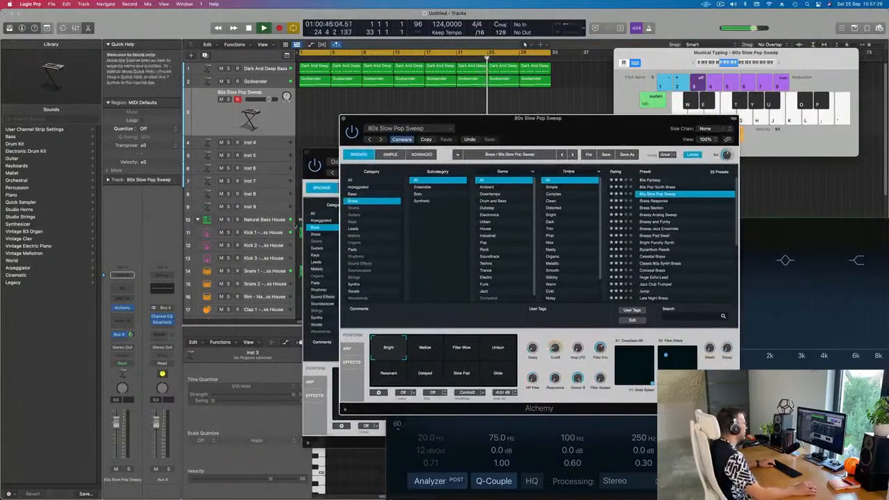
Try melody notes on the 80s Slow Pop Sweep track, lowering its volume and raising the Musical Typing octave to C3.
left_click_drag(116, 422, 116, 436)
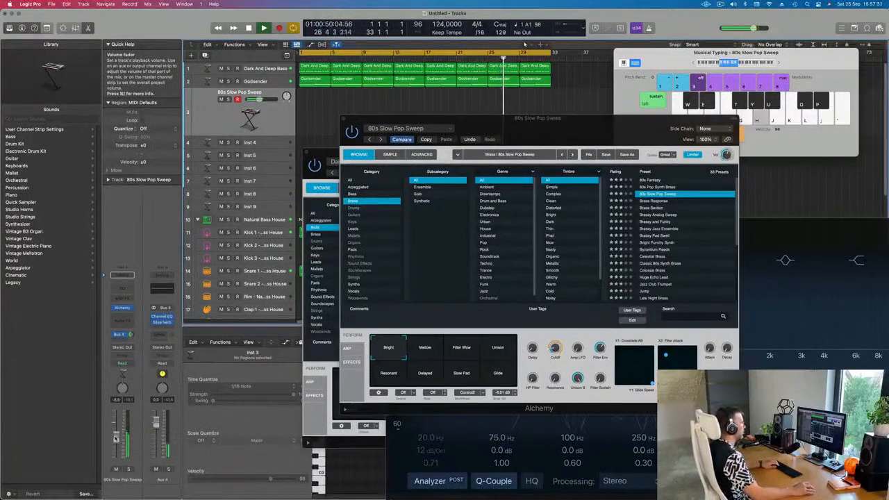
key("j")
key("g")
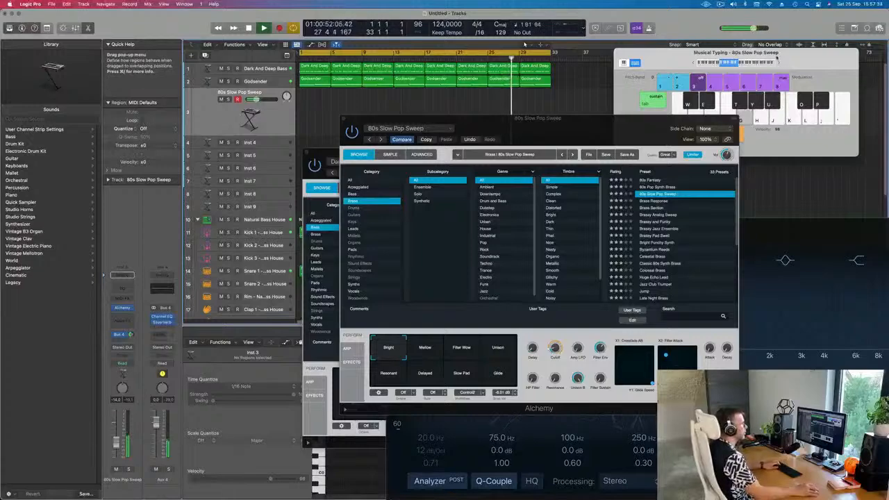
left_click(779, 64)
key("k")
key("k")
key("h")
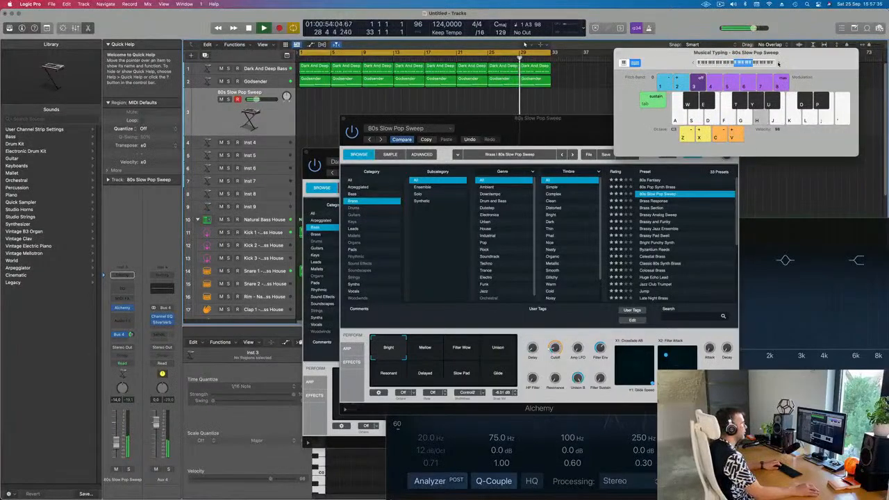
key("f")
key("h")
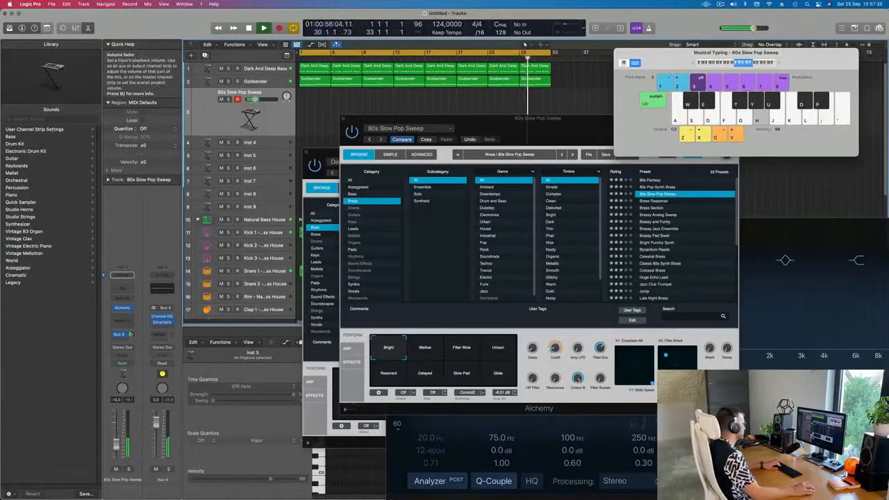
left_click_drag(116, 443, 116, 447)
key("f")
Audition Filter Wow, Unison, Glide, Slow Pad and Delayed, choose Mellow, and raise the track volume to -4.6 dB.
left_click(458, 353)
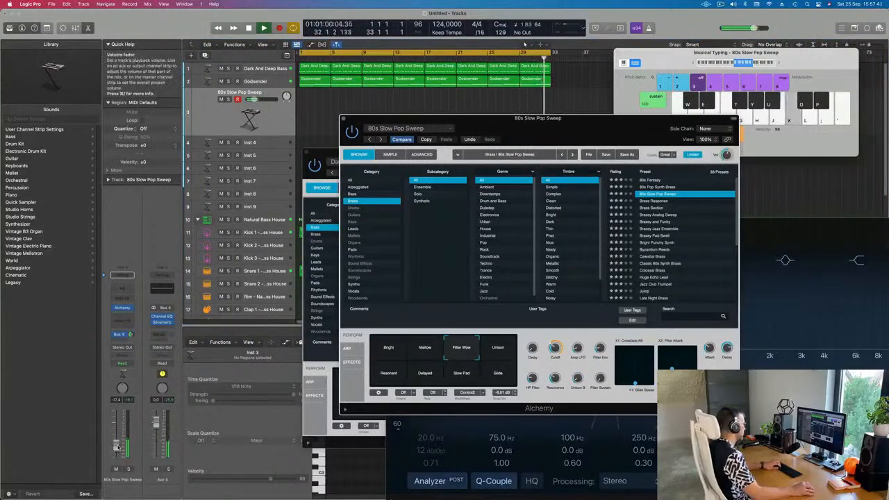
left_click_drag(115, 447, 116, 436)
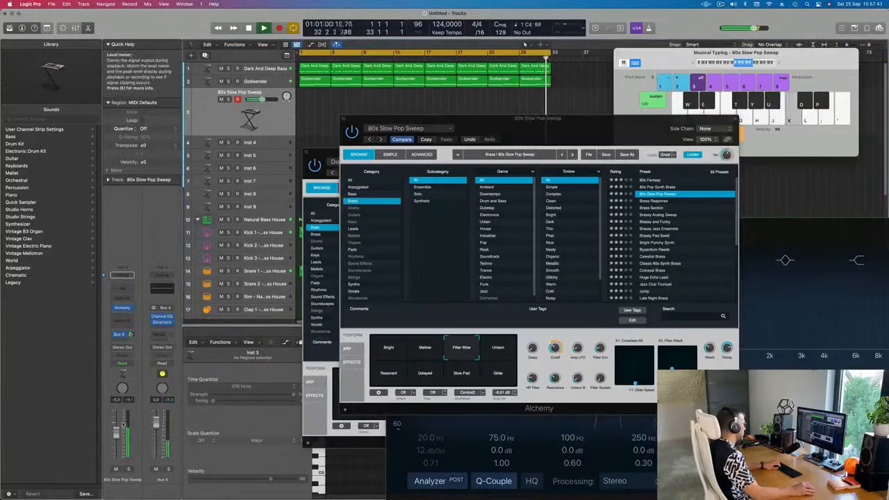
left_click(508, 349)
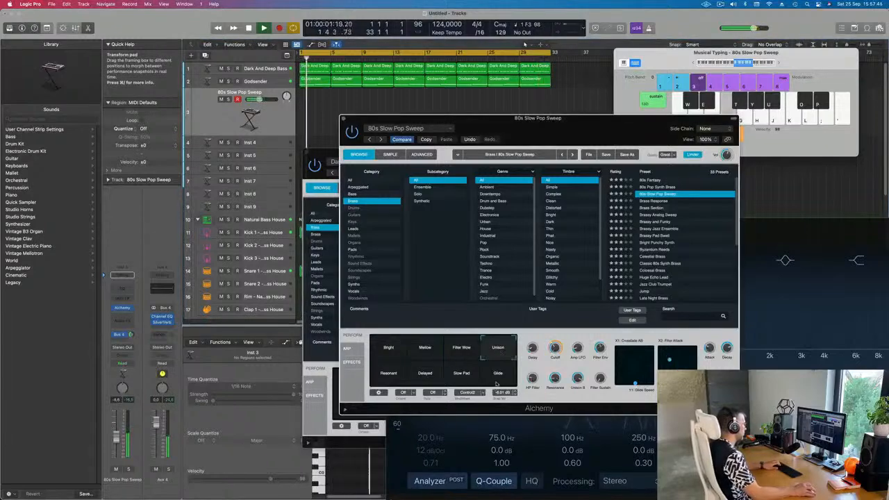
left_click(496, 378)
left_click(462, 375)
left_click(426, 378)
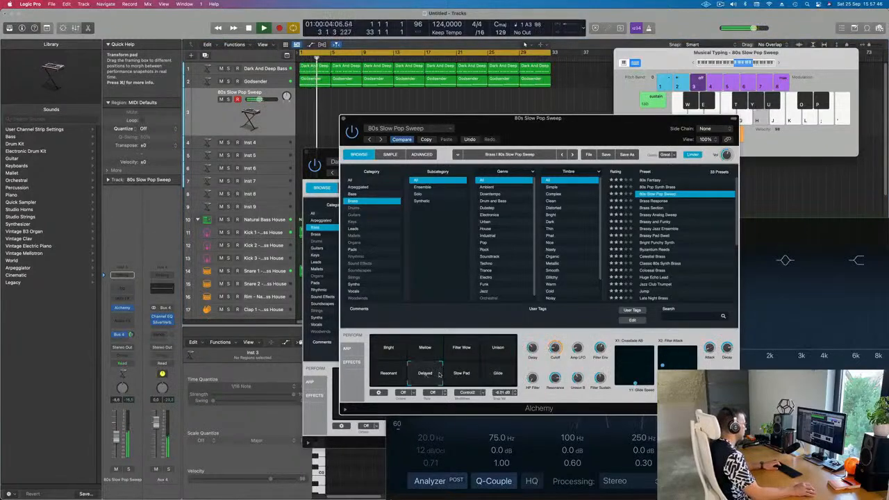
left_click(425, 349)
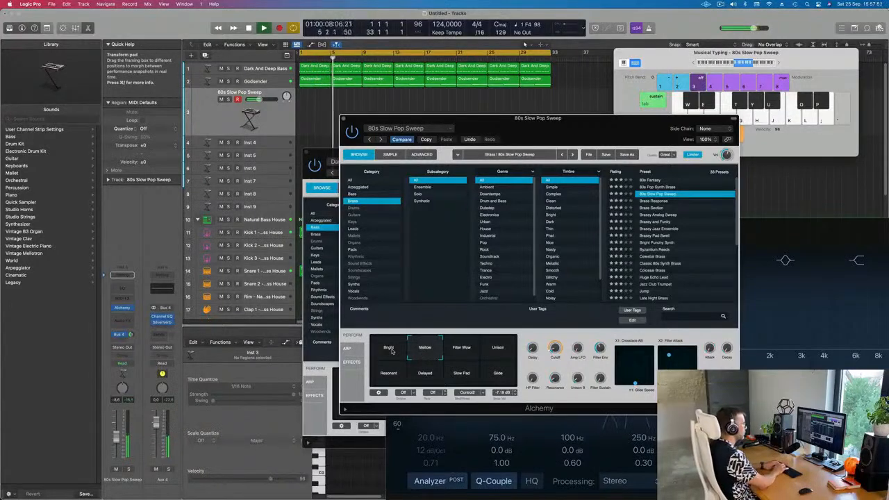
Play a trial melody with the Mellow sound and raise the Musical Typing octave to C4.
key("k")
key("f")
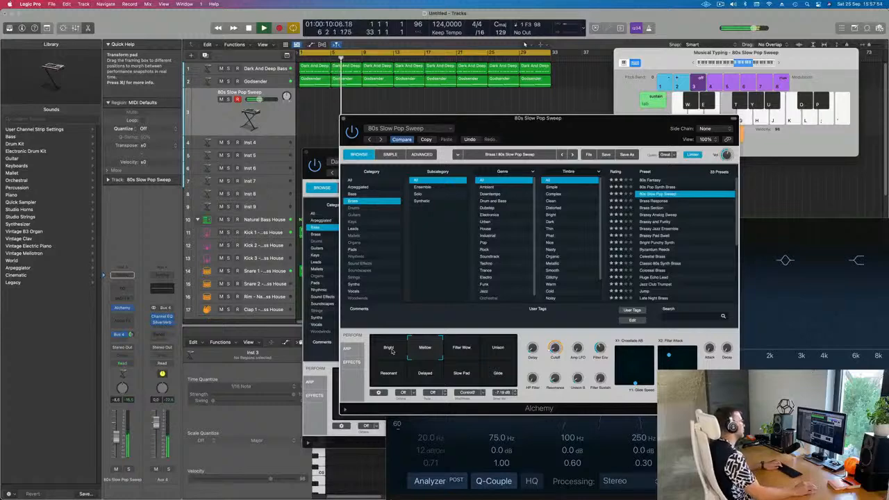
key("h")
key("j")
key("k")
key("h")
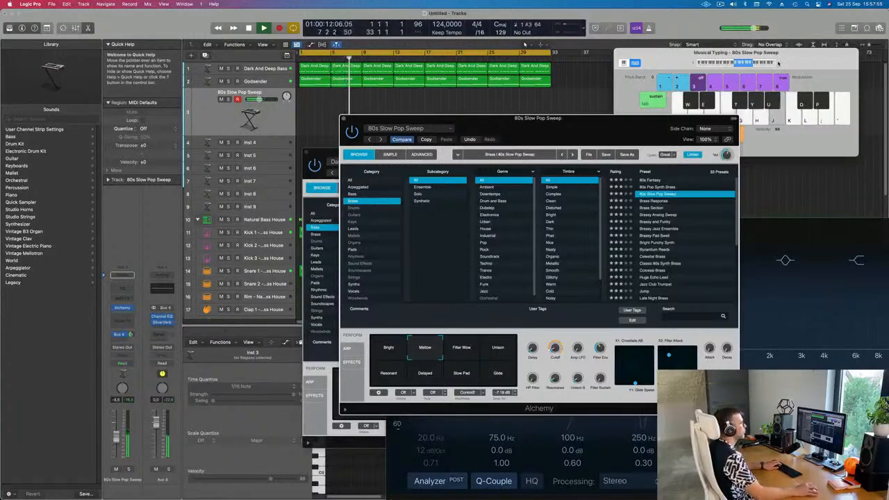
left_click(779, 62)
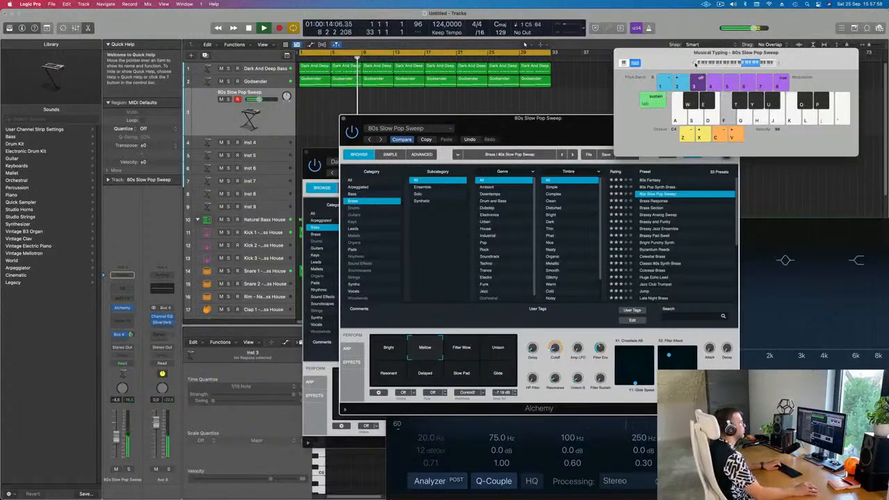
Rehearse melody notes with the Mellow sound along with playback on the 80s Slow Pop Sweep track.
key("h")
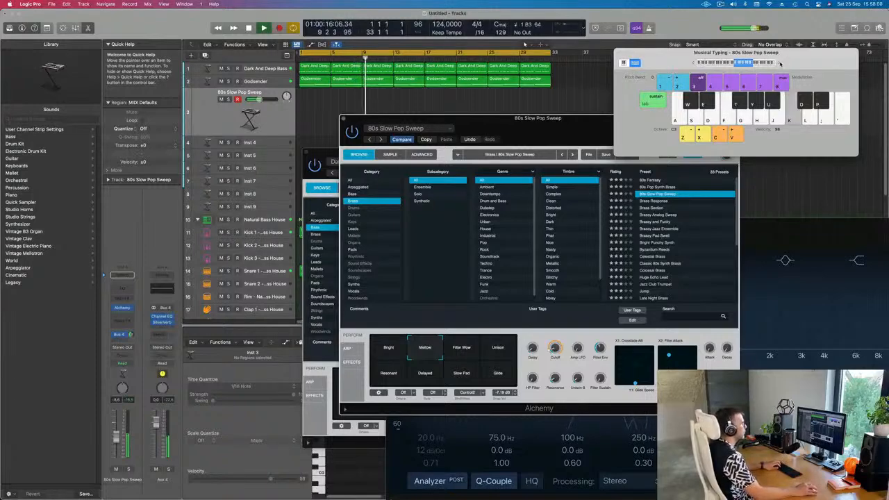
key("k")
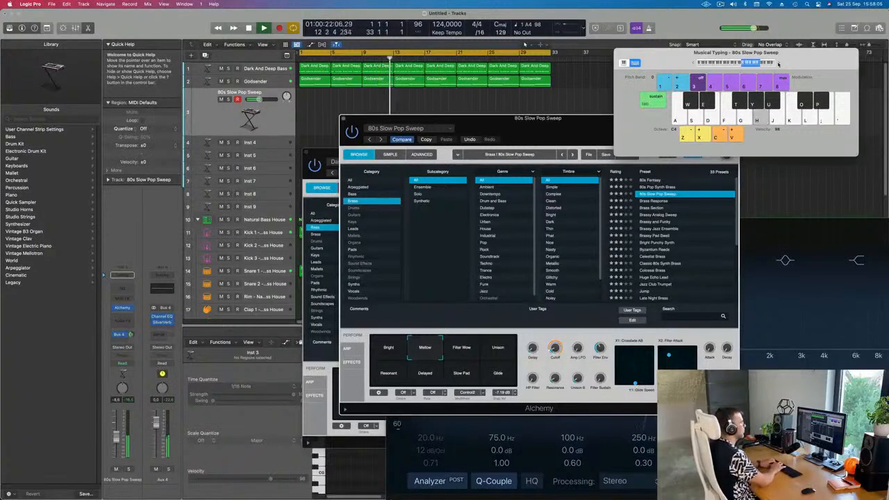
key("d")
key("d")
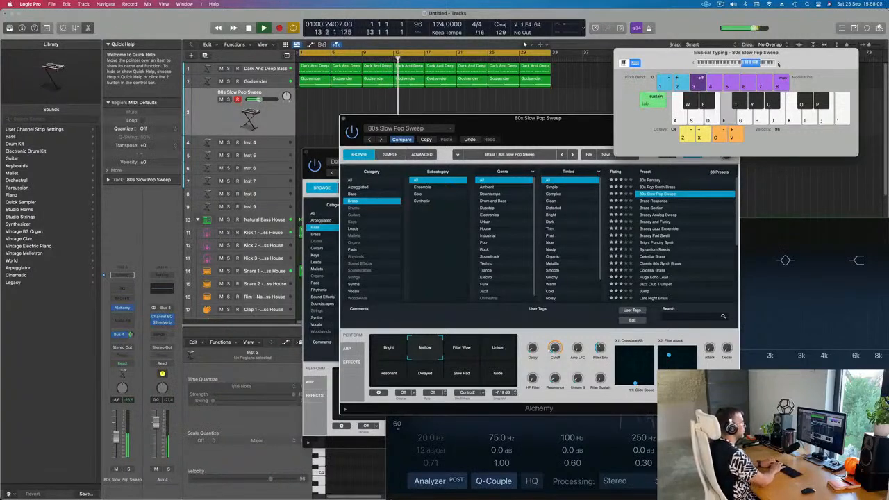
key("s")
key("j")
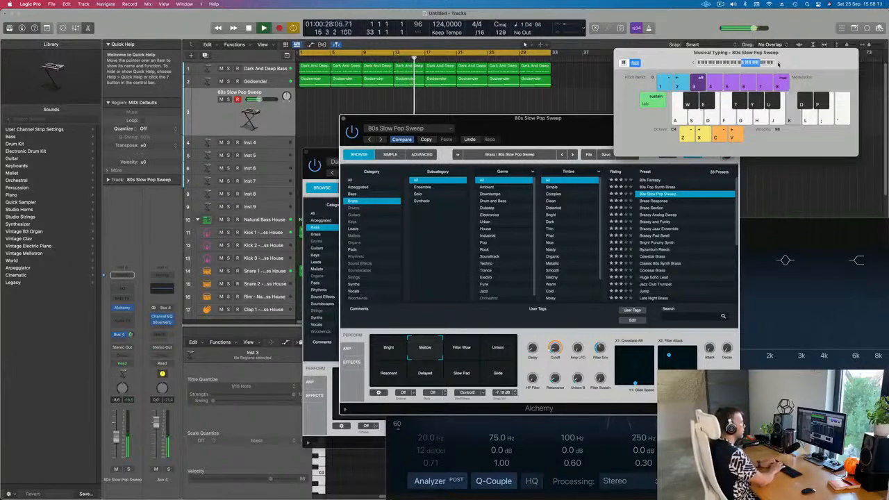
key("f")
key("s")
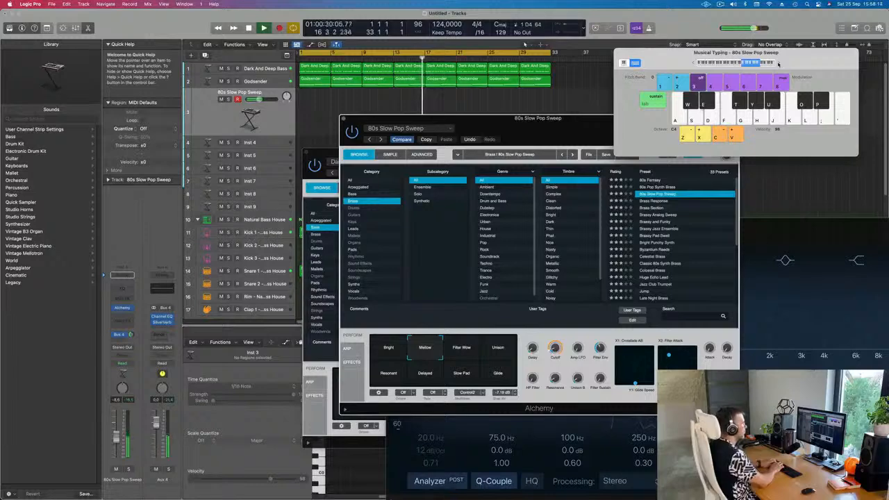
key("f")
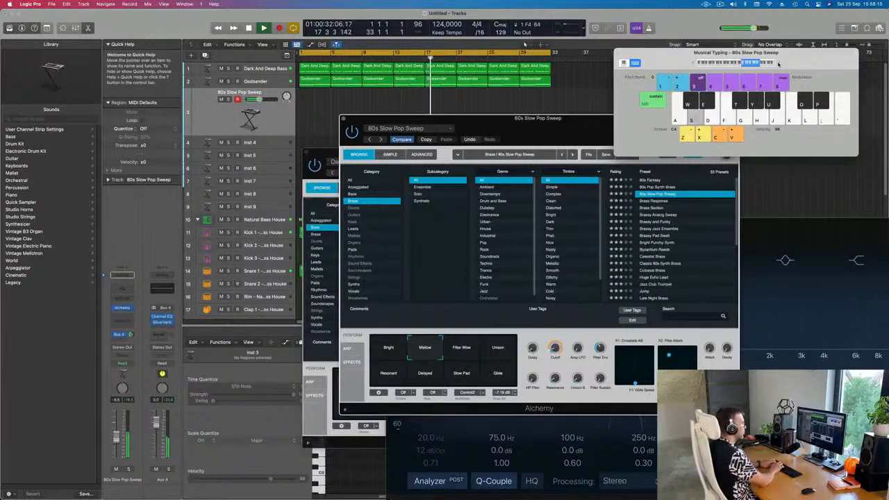
key("d")
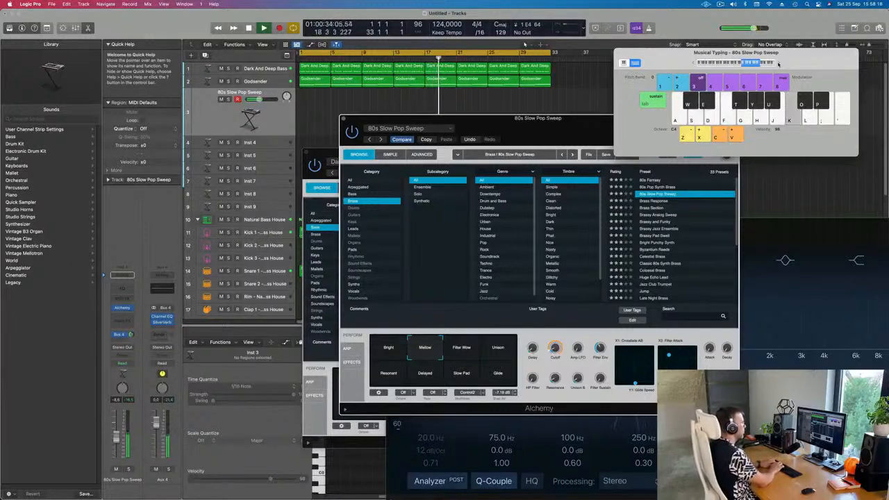
key("k")
Record the melody on the 80s Slow Pop Sweep track through about bar 28, then stop recording.
key("r")
key("j")
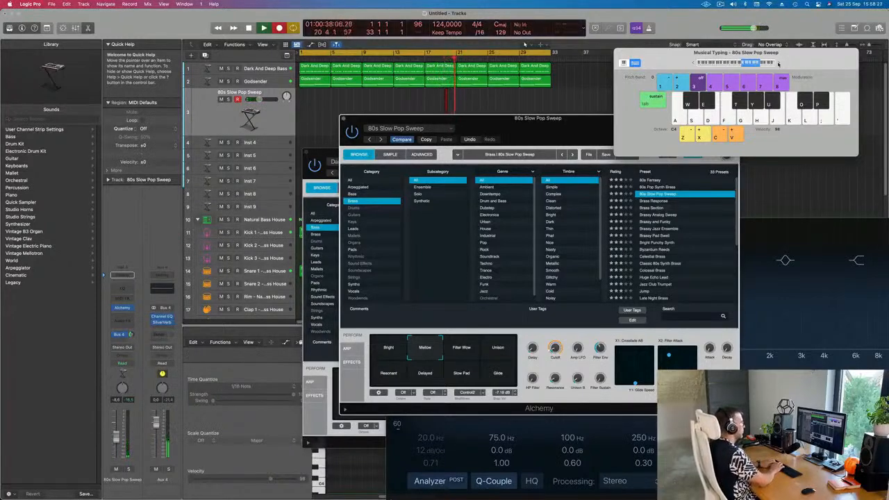
key("f")
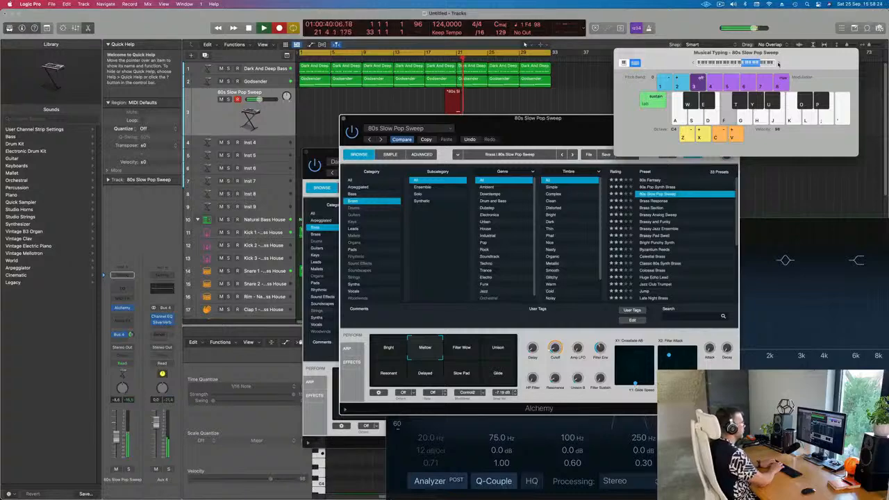
key("j")
key("j")
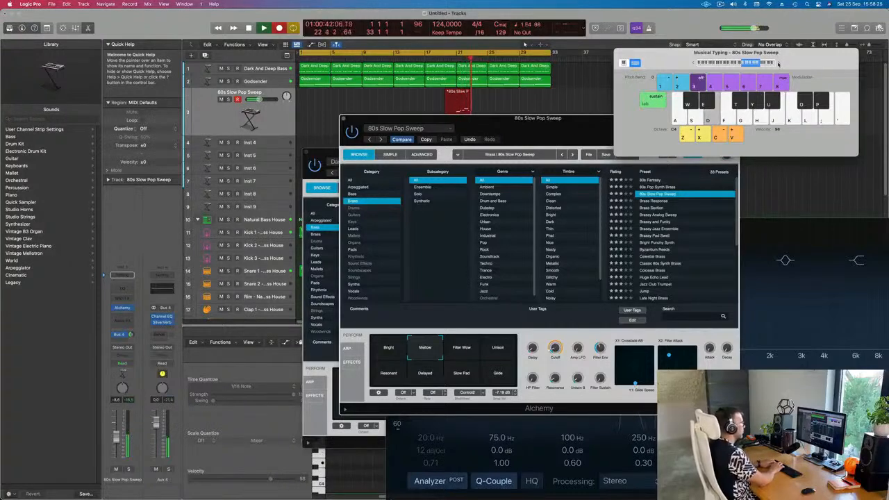
key("d")
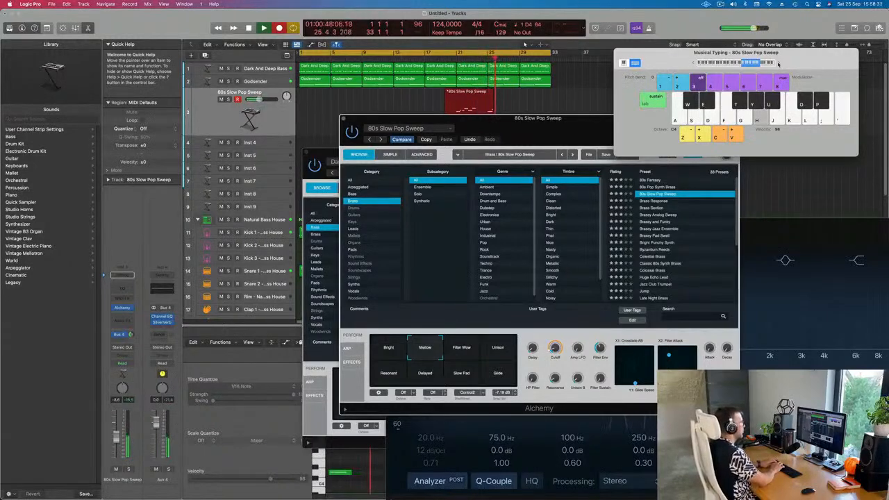
key("h")
key("d")
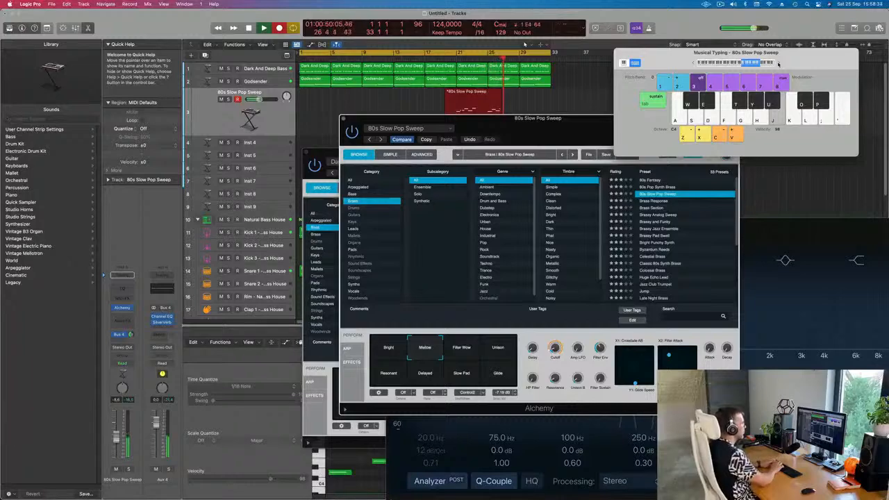
key("f")
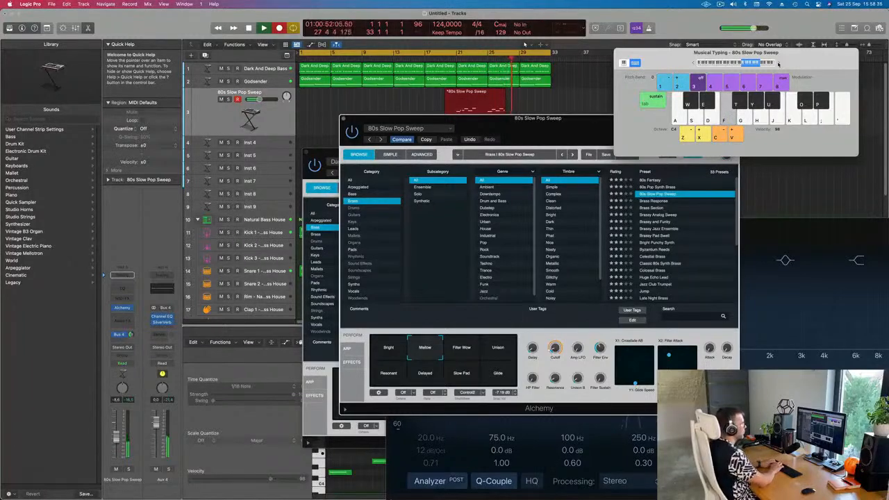
key("space")
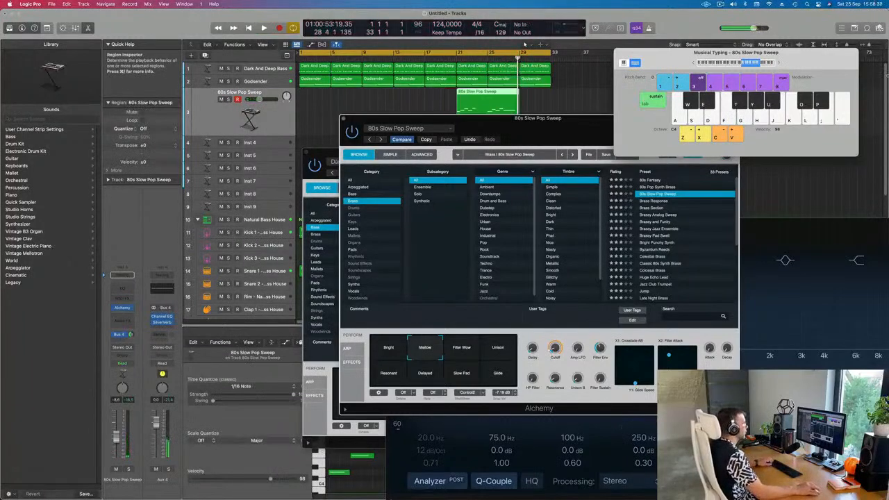
Split the recorded melody region at bar 25, keeping only the second part and moving it to bar 1.
key("super+t")
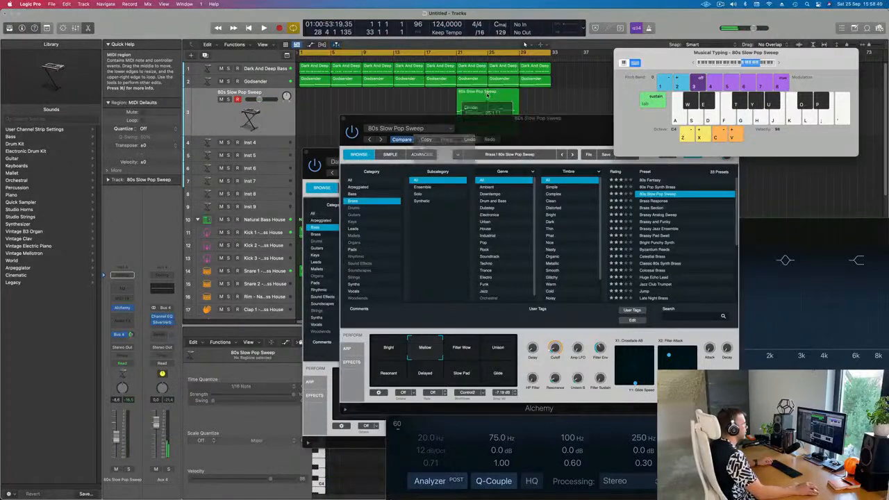
left_click(499, 174)
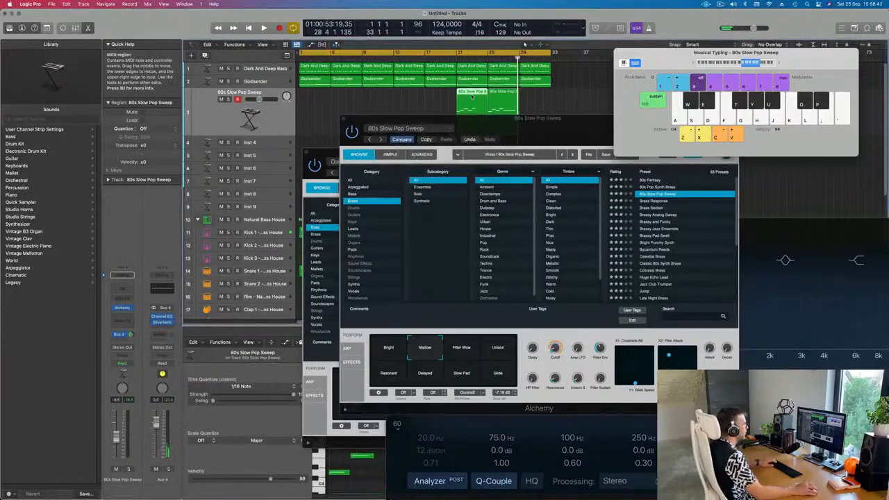
key("Delete")
left_click_drag(500, 100, 313, 102)
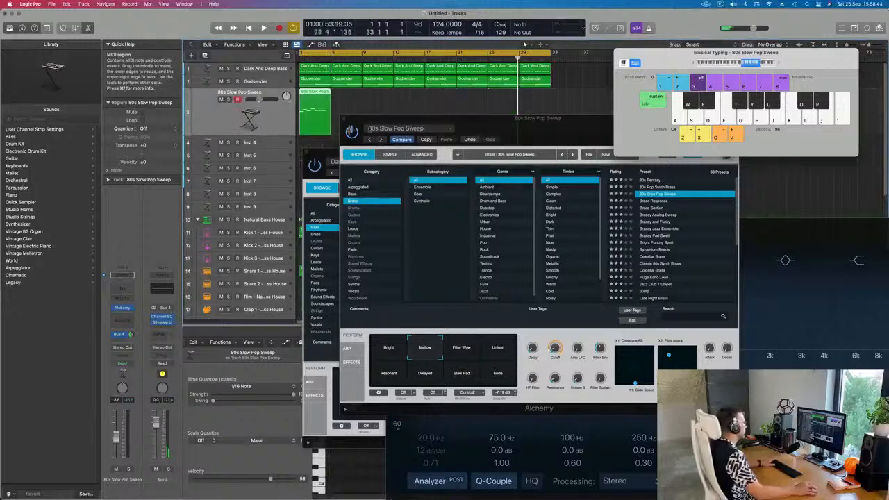
Play the moved melody region and clear both Alchemy windows away from its notes in the piano roll.
key("space")
left_click_drag(429, 123, 521, 96)
key("space")
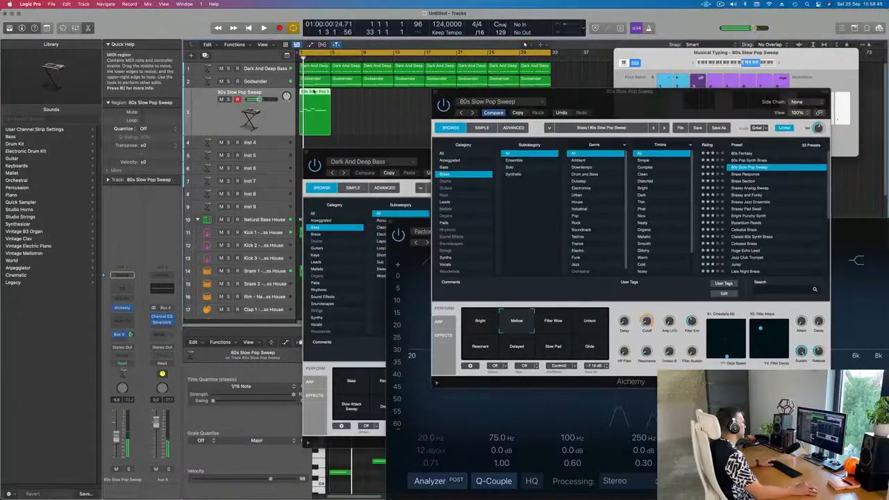
key("e")
double_click(314, 91)
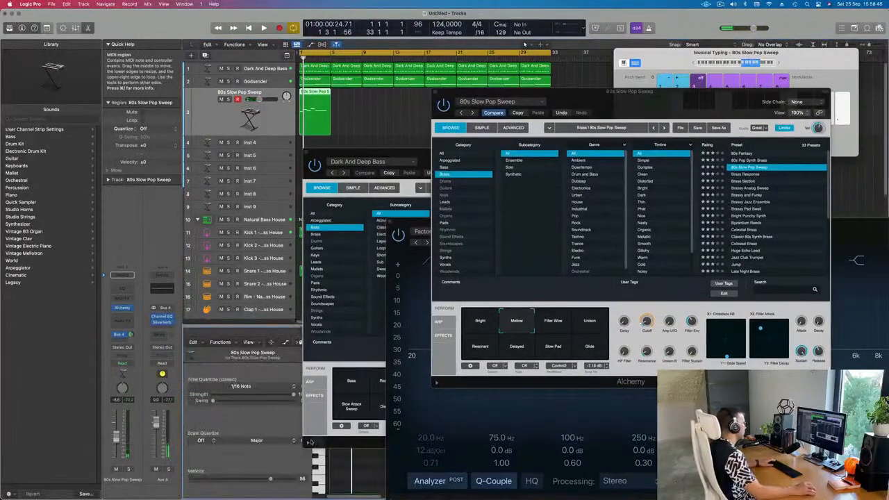
left_click_drag(339, 152, 623, 101)
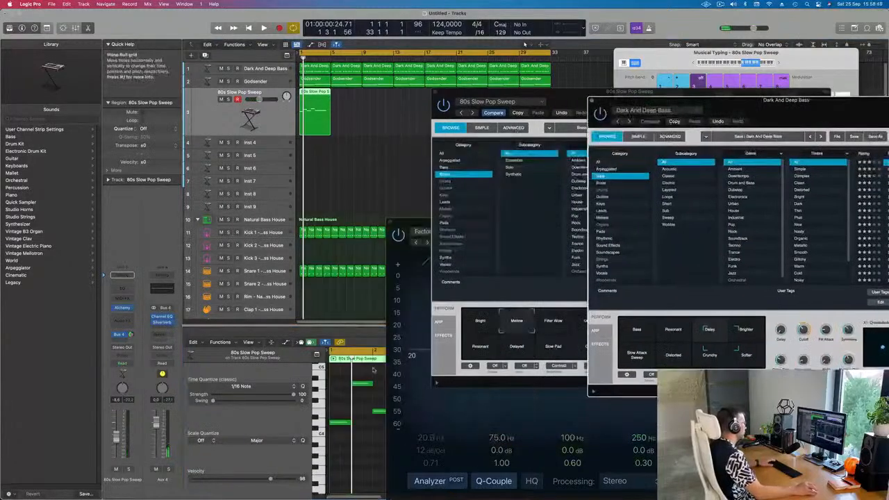
Select all notes of the melody region, play it back, and rearrange the two Alchemy windows.
left_click(342, 407)
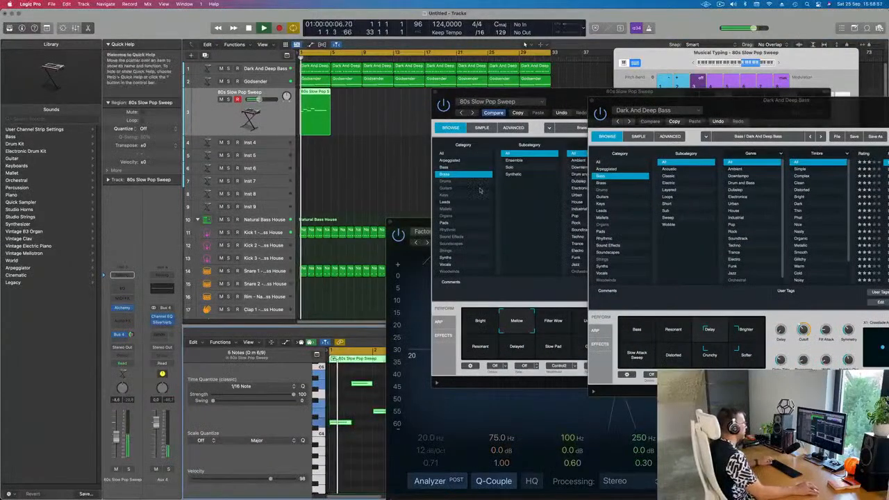
left_click_drag(725, 110, 696, 219)
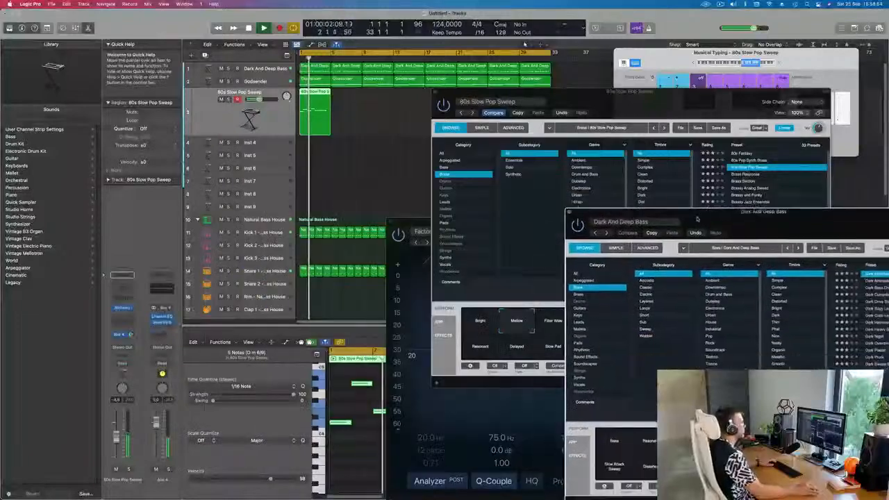
left_click_drag(648, 104, 646, 151)
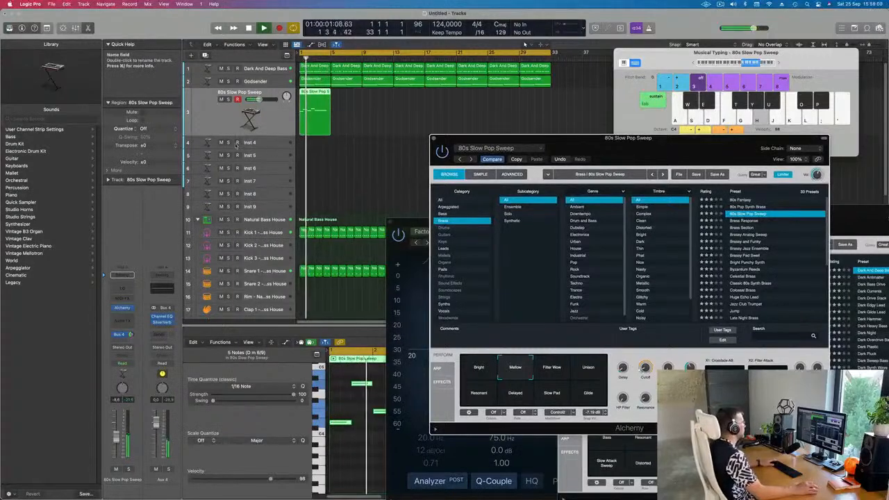
Load the Keys preset 80s Pop Electric Piano in Inst 4's Alchemy and lower the track volume to -10.2 dB.
left_click(259, 143)
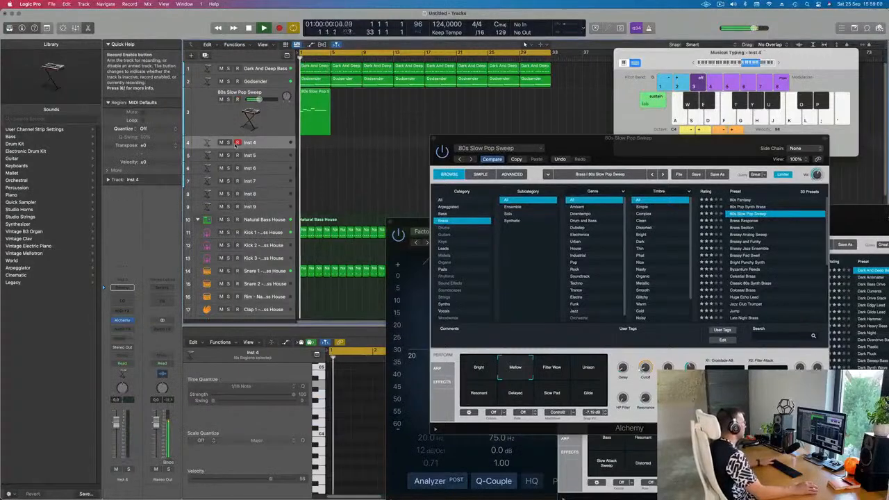
left_click(122, 320)
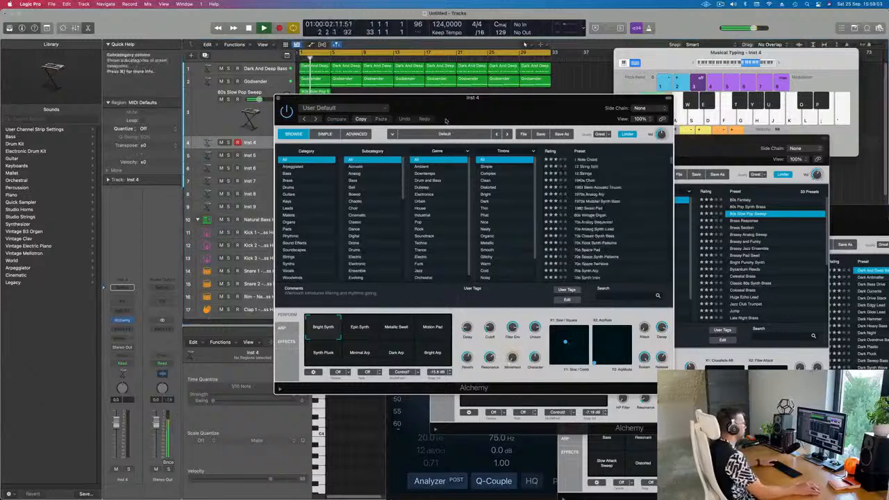
left_click_drag(472, 99, 577, 122)
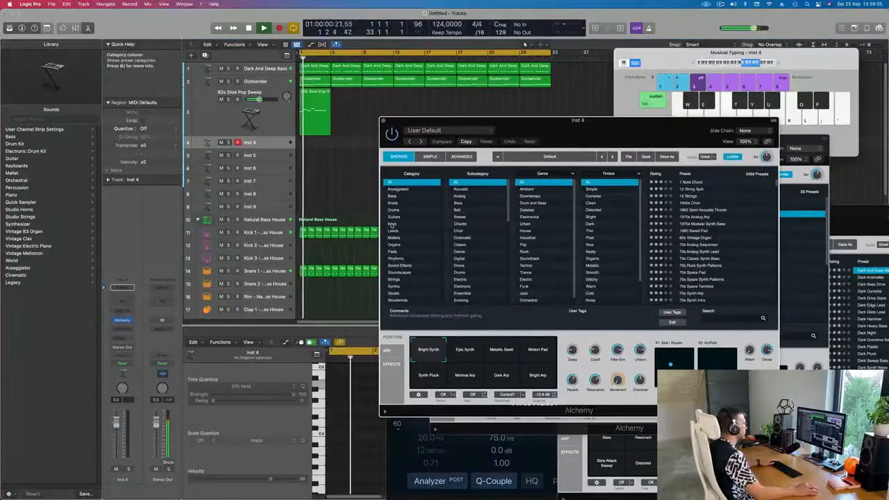
left_click(435, 224)
left_click(694, 203)
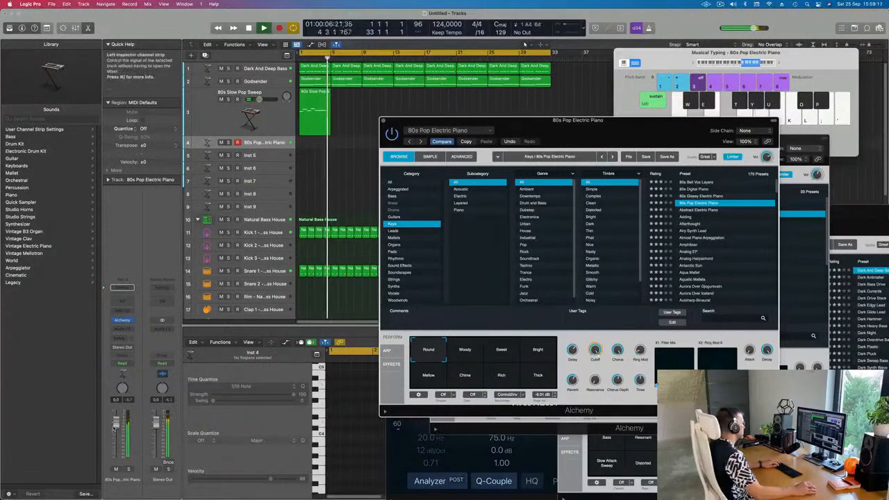
left_click_drag(116, 422, 116, 439)
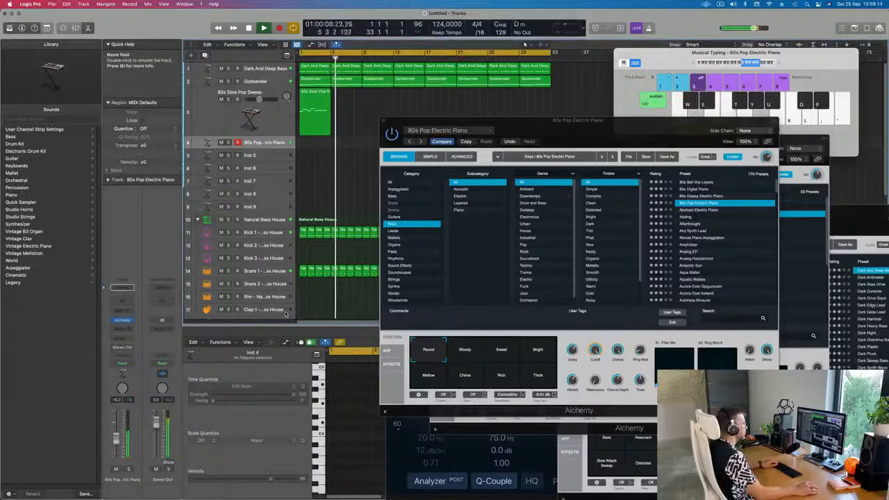
Audition the presets 80s Glassy Electric Piano and Afterthought, and load Airy Synth Lead on track 4.
left_click(700, 196)
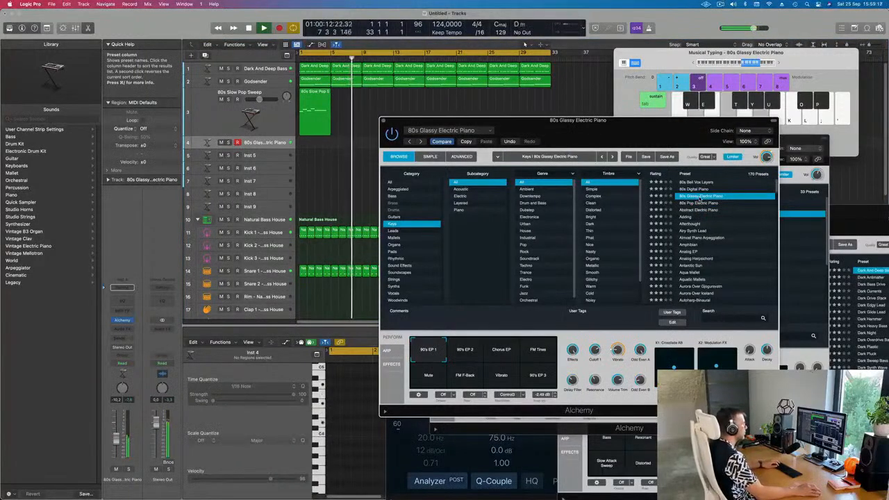
left_click(690, 223)
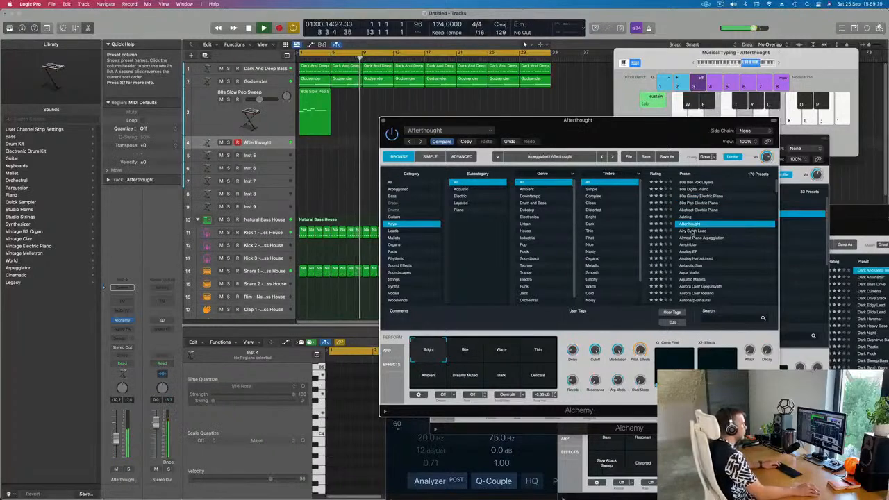
left_click(692, 231)
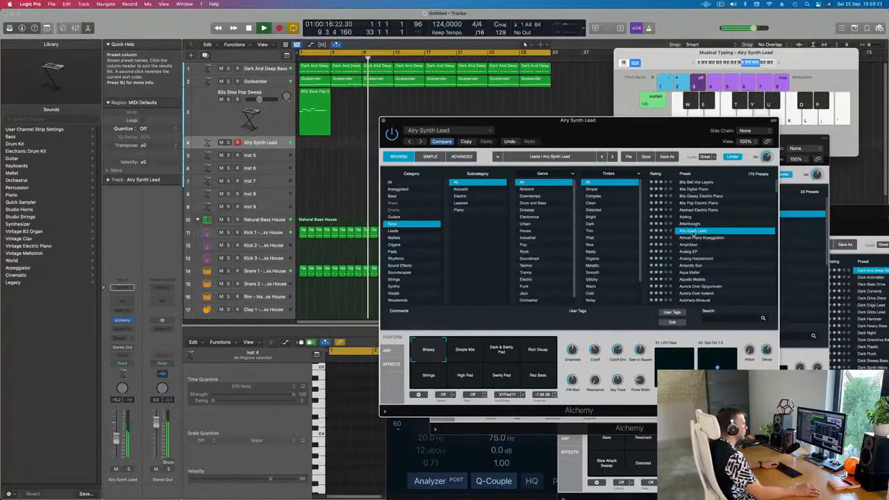
Lower the Musical Typing octave by two and try notes with the Airy Synth Lead sound, moving the Musical Typing window aside.
left_click(711, 19)
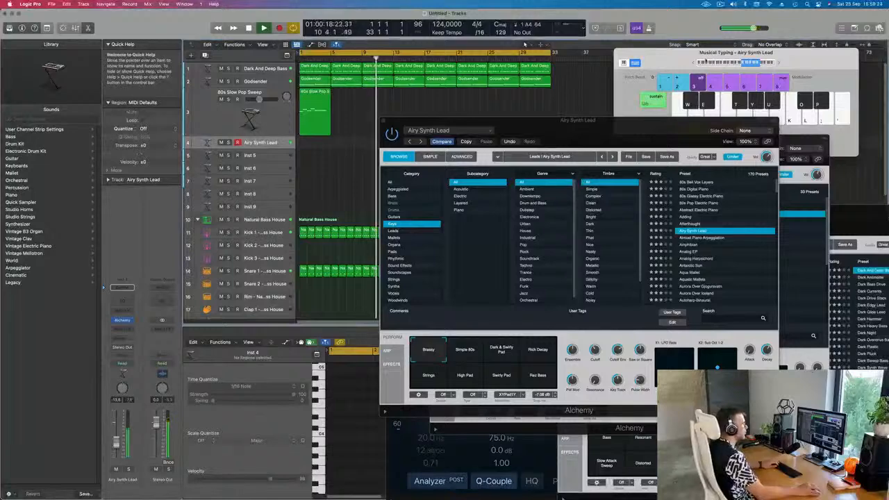
left_click(694, 64)
left_click(695, 63)
key("f")
key("h")
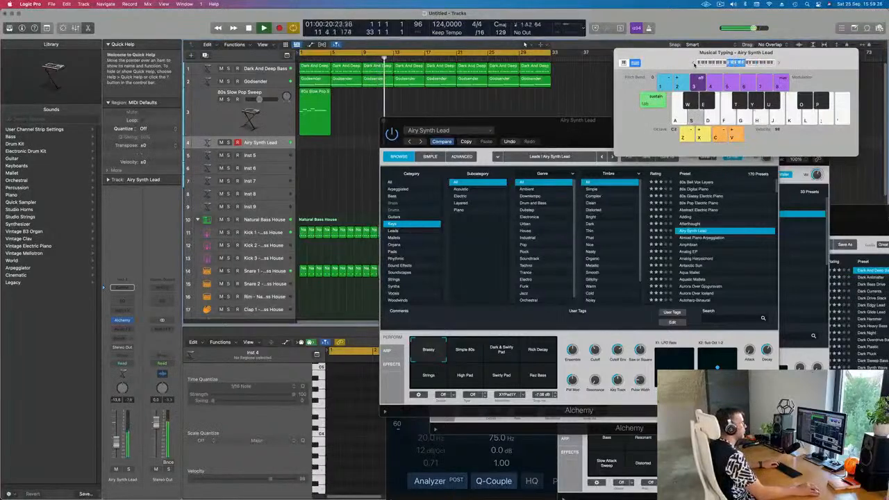
key("f")
key("h")
left_click_drag(676, 62, 695, 66)
key("f")
key("h")
left_click(535, 127)
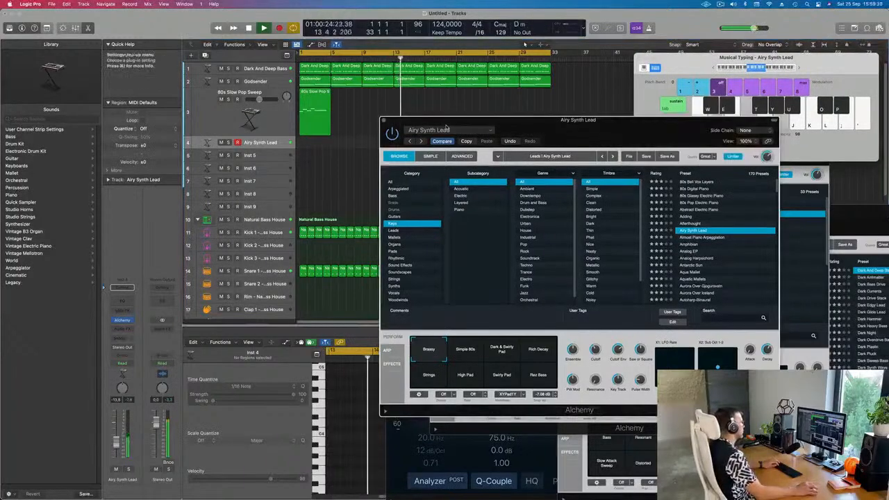
Add a send on the Airy Synth Lead track to Bus 3 (Reverb), and switch that send to Bus 4 (Aux 4).
left_click(122, 338)
mouse_move(122, 349)
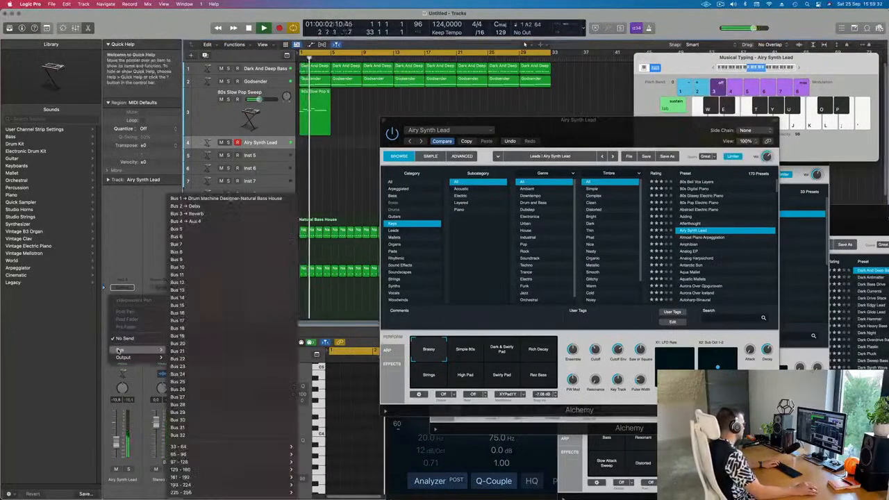
left_click(210, 215)
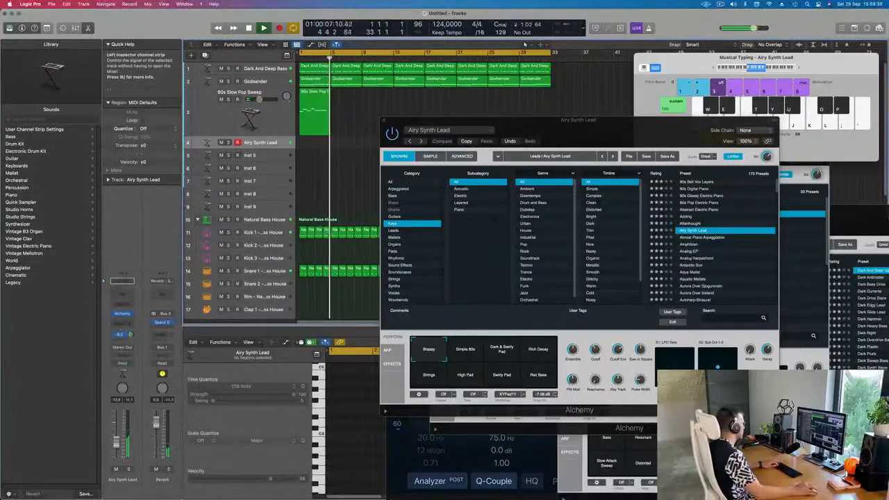
left_click(123, 333)
mouse_move(144, 396)
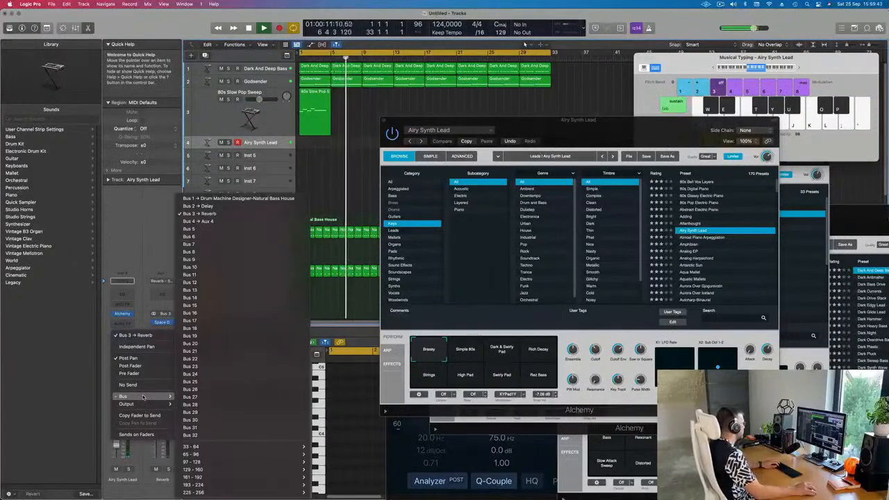
left_click(212, 222)
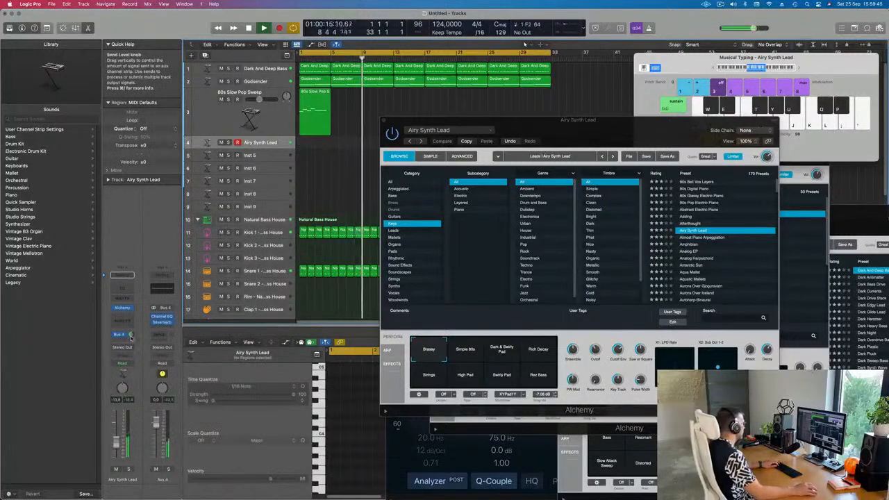
Move the Alchemy window aside, record a short chord on the Airy Synth Lead track near bar 4, and play it back.
left_click_drag(582, 127, 619, 135)
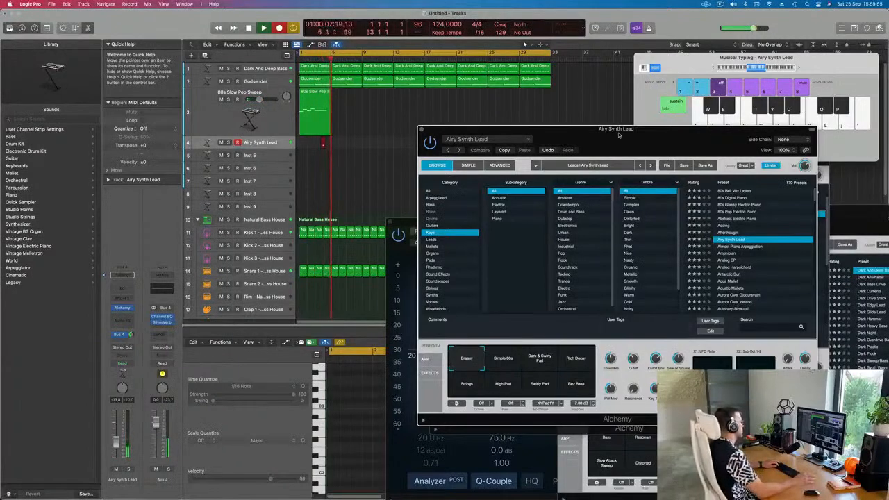
key("space")
key("space")
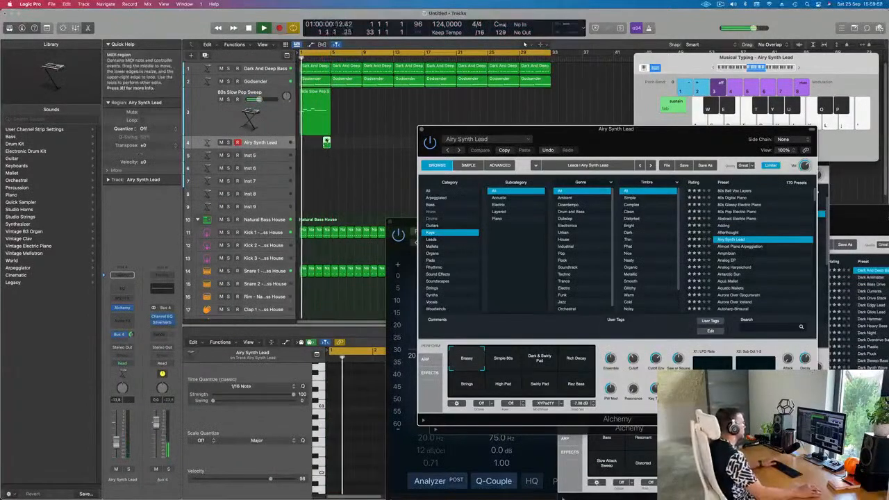
Select all notes of the short Airy Synth Lead region in the piano roll.
left_click(326, 141)
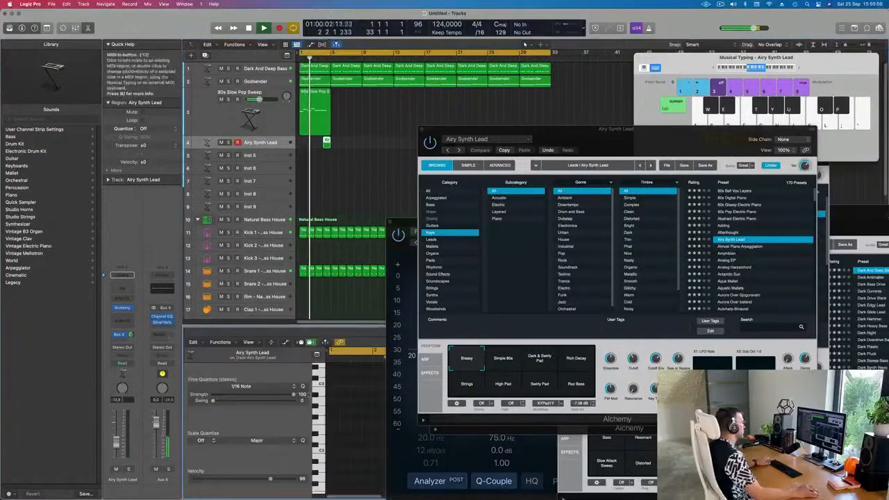
left_click_drag(343, 396, 378, 460)
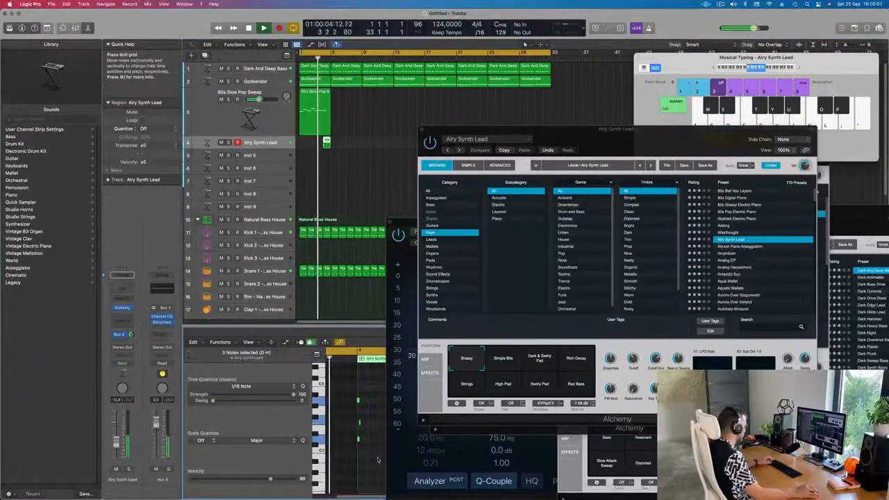
Adjust the timing of the F2 note in the Airy Synth Lead chord in the piano roll and replay the part.
key("super+Right")
key("super+Right")
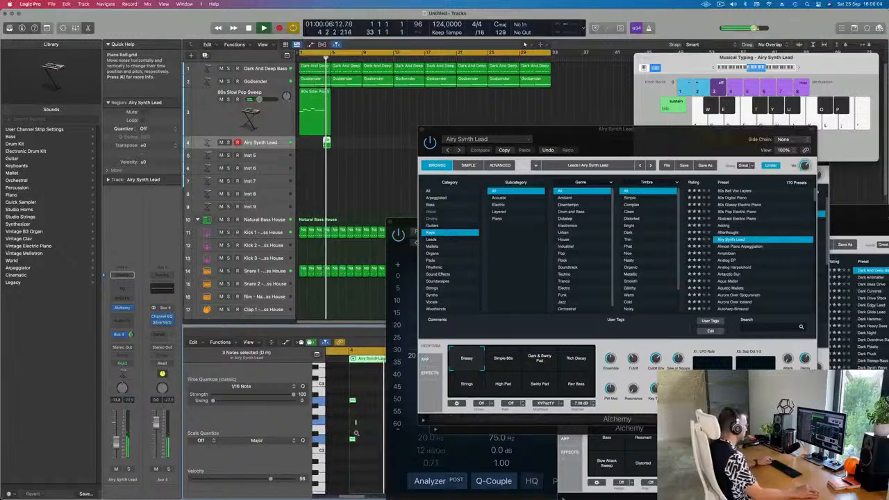
left_click(350, 429)
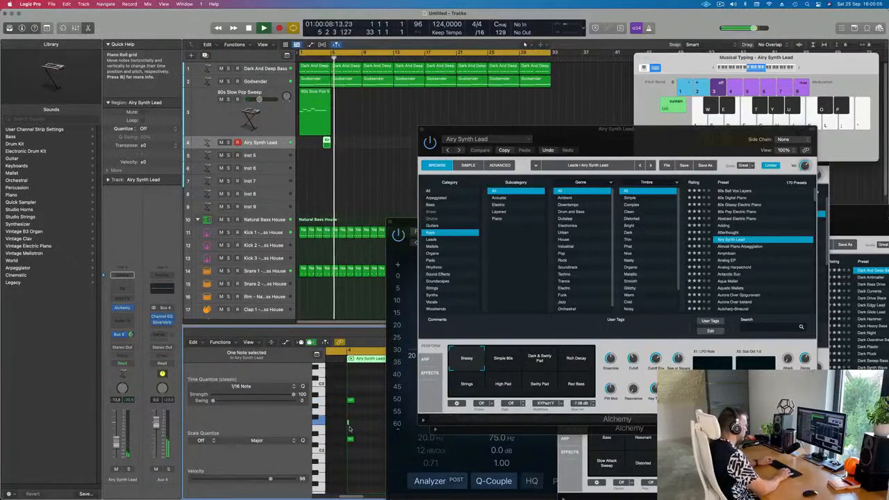
key("Return")
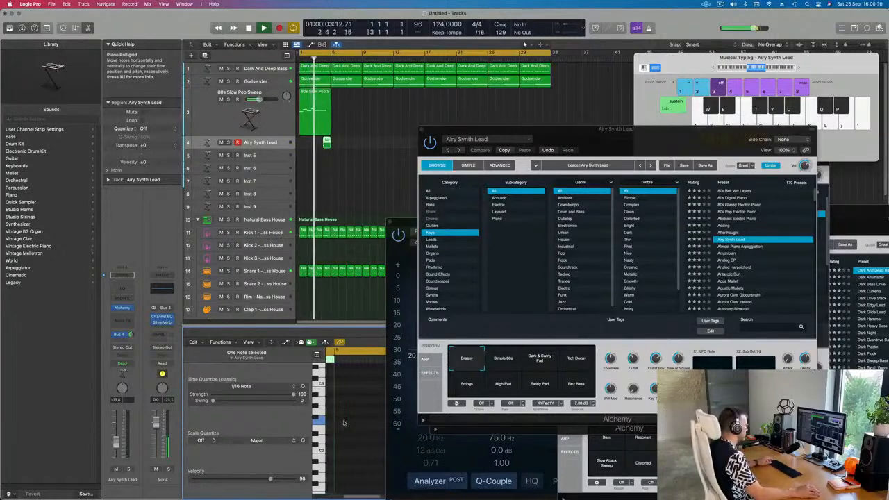
scroll(346, 423, "left", 2)
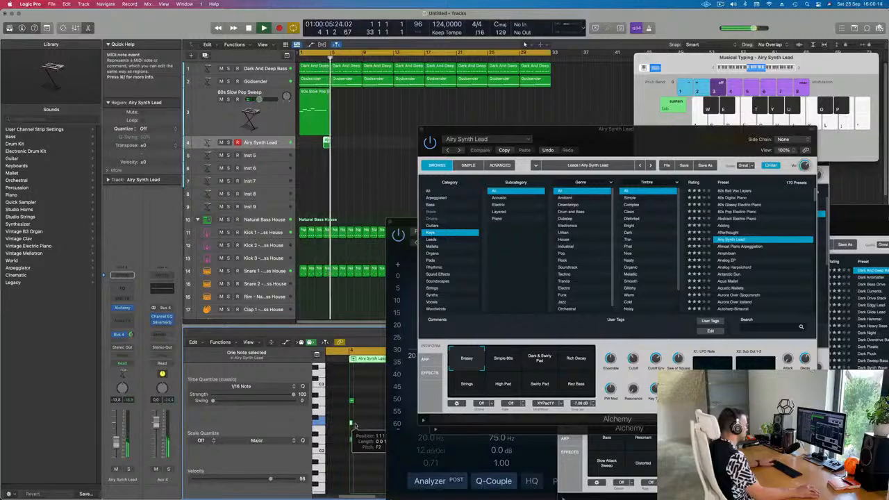
key("Return")
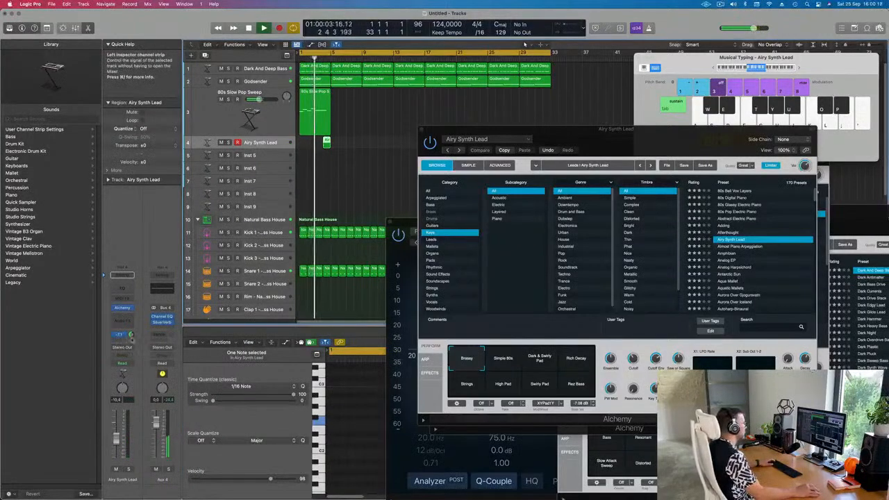
Try the Rich Decay performance sound of Airy Synth Lead in Alchemy and adjust its Cutoff during playback.
left_click_drag(662, 138, 652, 102)
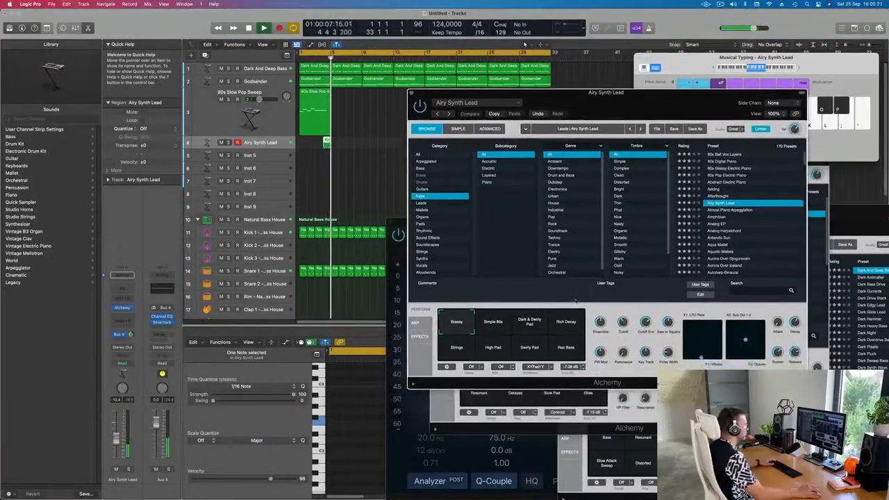
left_click(571, 325)
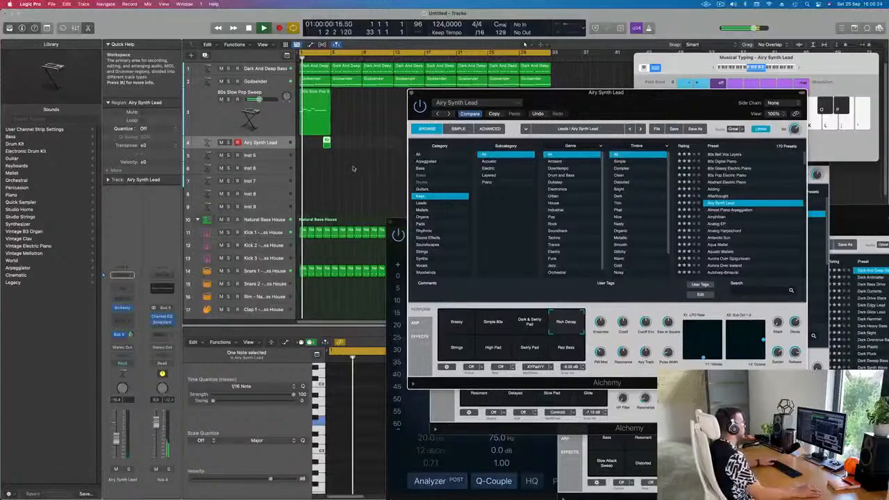
left_click_drag(609, 101, 613, 144)
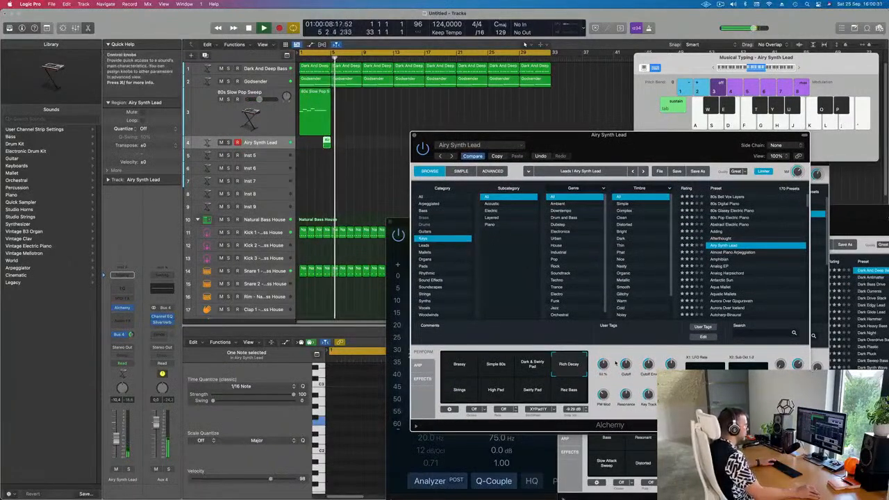
left_click_drag(628, 375, 629, 374)
key("space")
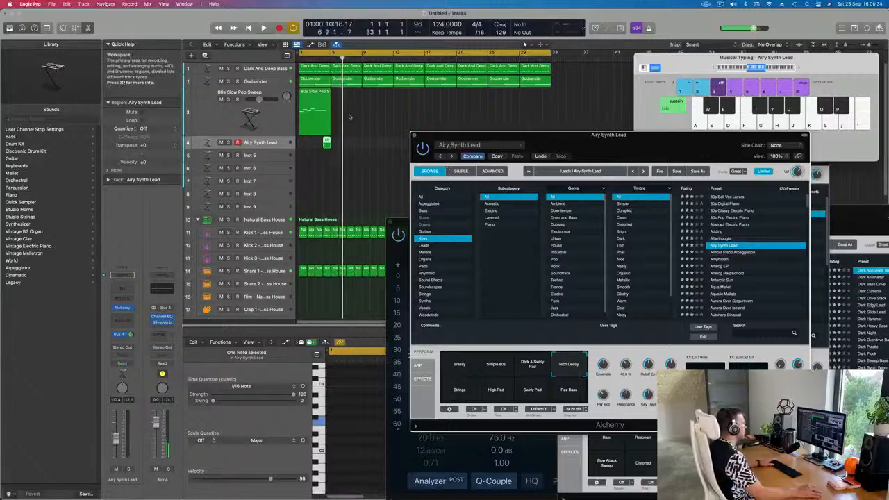
Repeat the 80s Slow Pop Sweep and Airy Synth Lead regions together until they fill the arrangement up to bar 33.
key("space")
left_click_drag(351, 116, 312, 156)
key("super+r")
key("super+r")
key("super+r")
key("super+r")
key("super+r")
key("super+r")
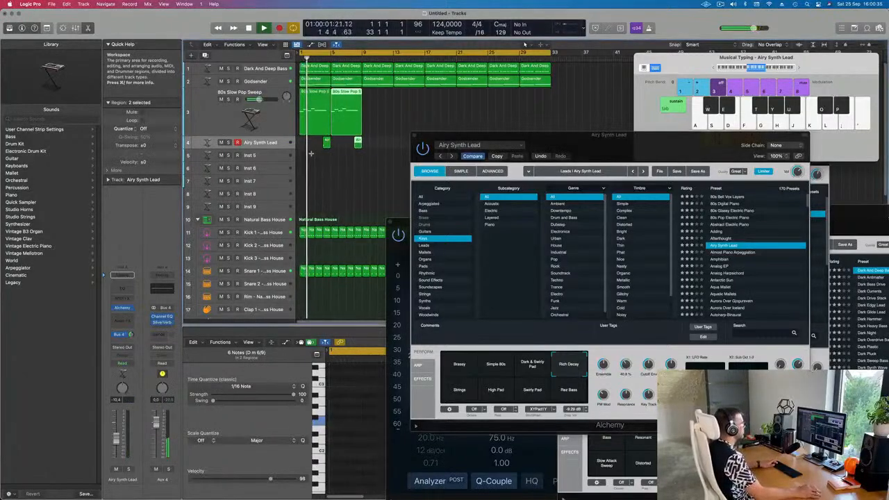
Compare the Brassy and Strings performance sounds of Airy Synth Lead, keep Brassy and set its Cutoff to 38.1 %.
left_click_drag(598, 143, 577, 142)
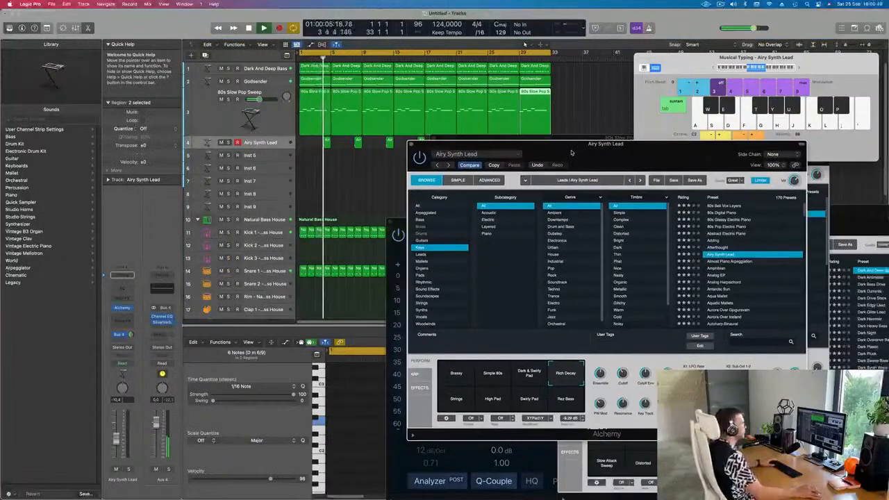
left_click_drag(567, 152, 580, 138)
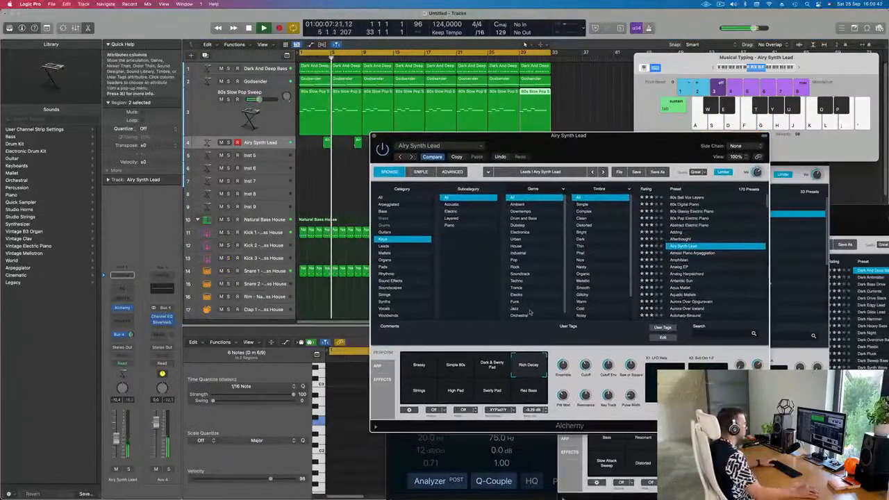
left_click(416, 375)
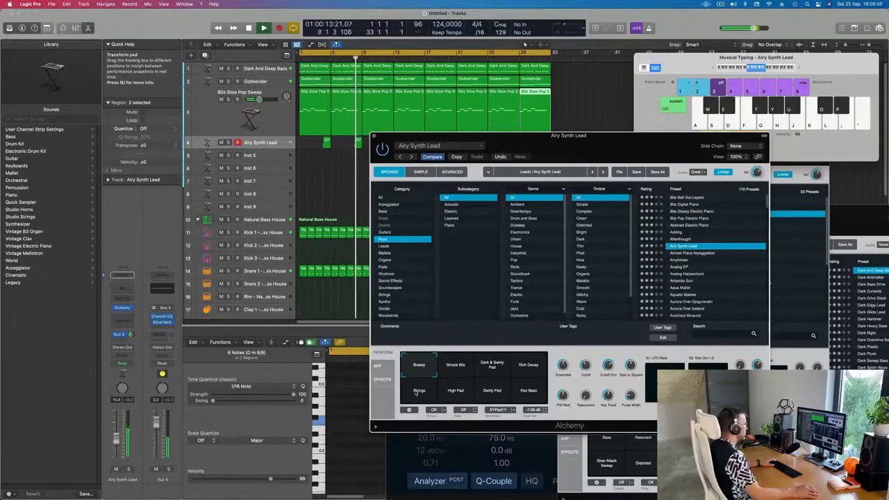
left_click(417, 391)
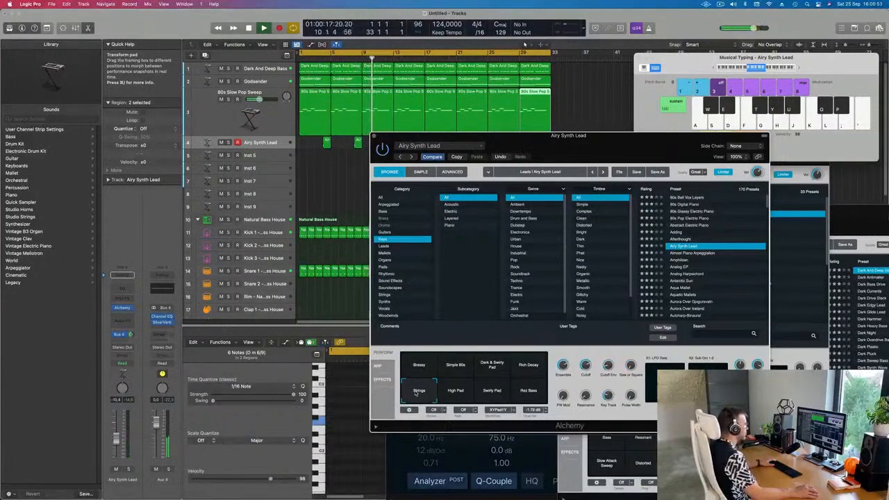
left_click_drag(625, 140, 633, 185)
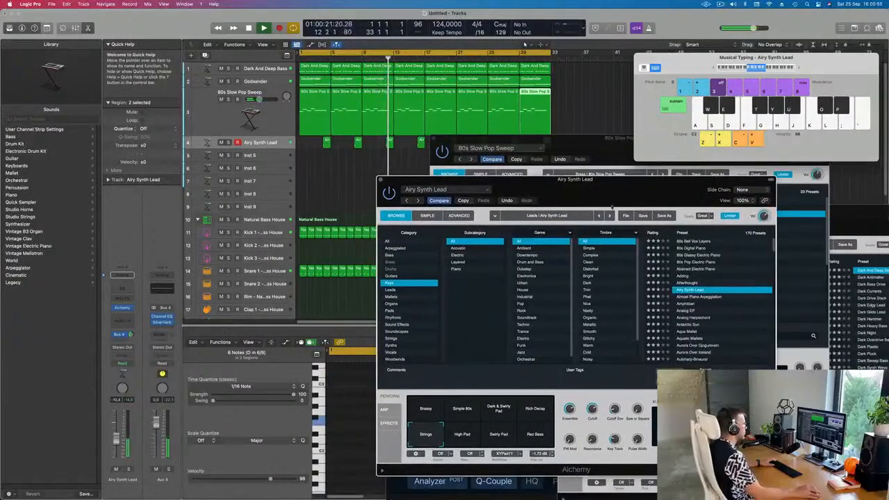
left_click(427, 410)
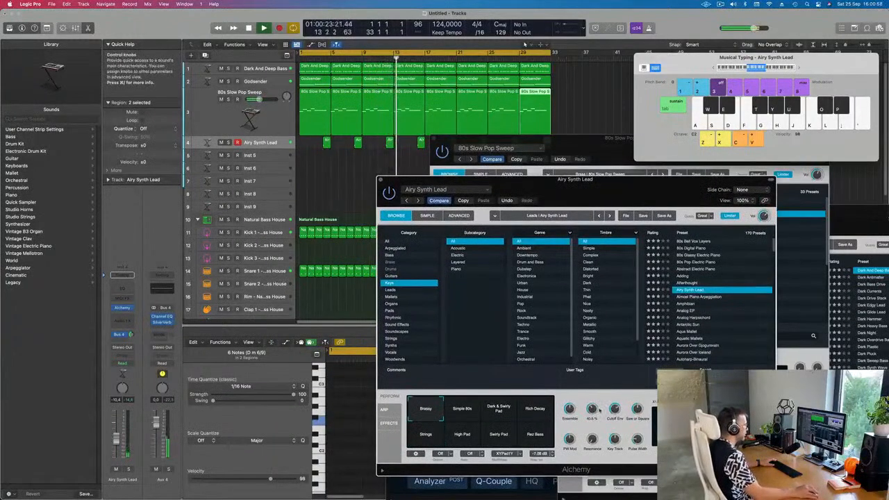
key("Return")
Open the Alchemy instrument of the 80s Slow Pop Sweep track and lower its Cutoff slightly.
left_click(208, 117)
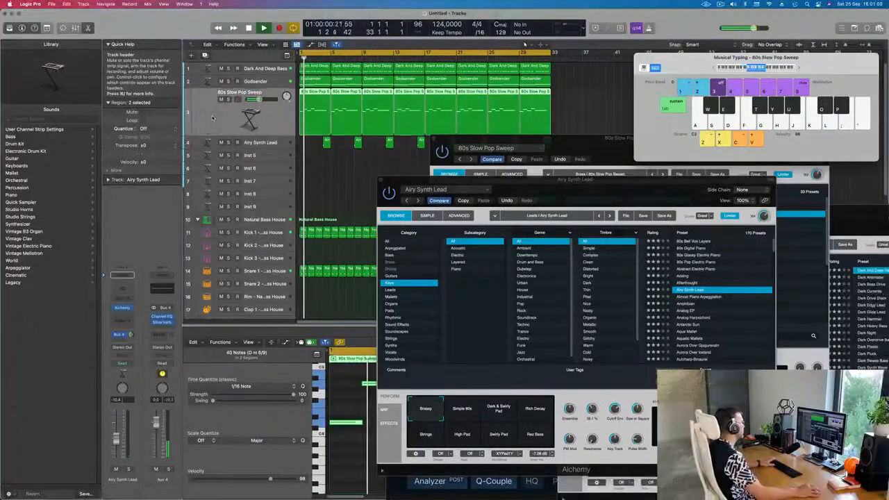
key("space")
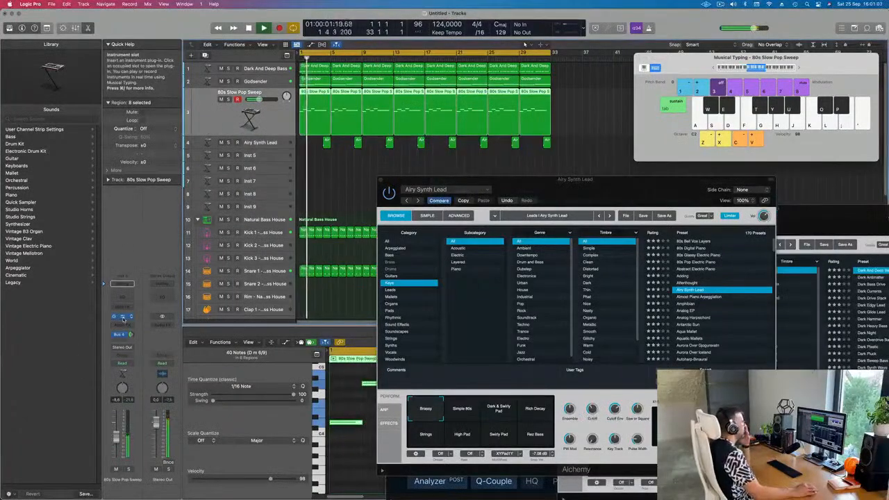
left_click(122, 317)
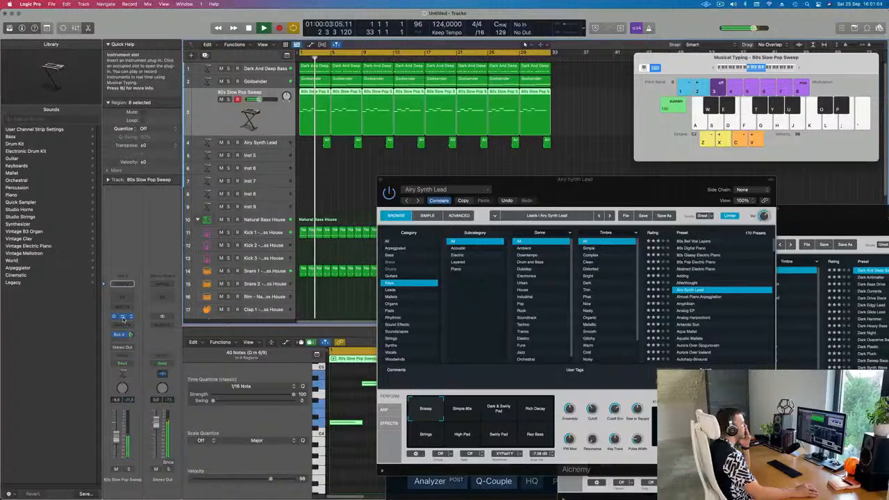
left_click(122, 317)
left_click_drag(618, 155, 527, 154)
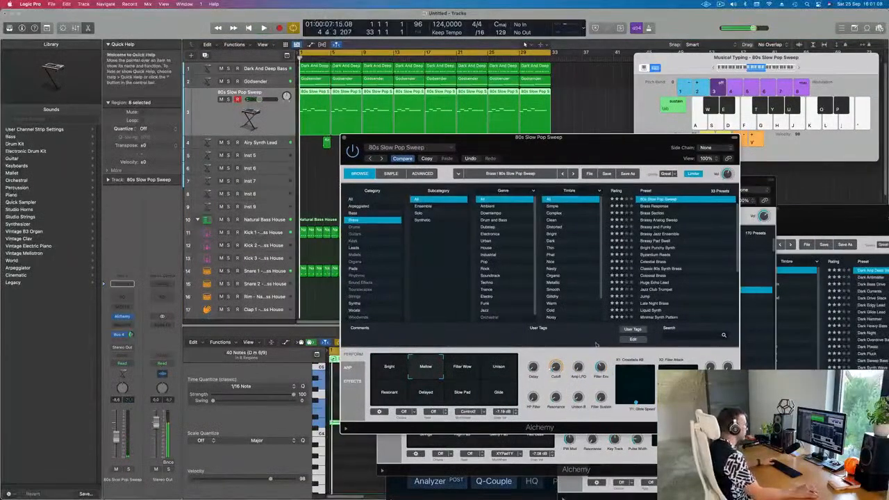
left_click_drag(555, 366, 555, 379)
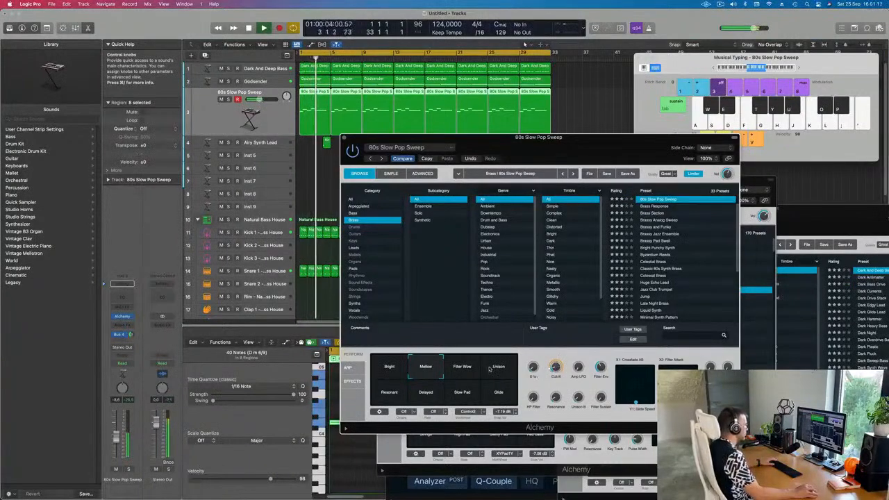
Audition the Unison, Filter Wow, Bright, Resonant, Delayed, Slow Pad and Glide performance sounds, returning to Mellow.
left_click(504, 370)
key("space")
key("space")
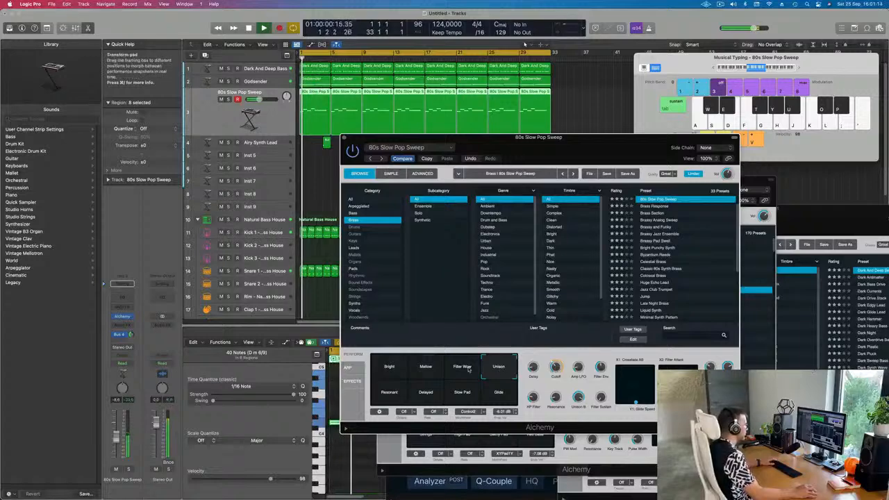
left_click(470, 368)
left_click(425, 368)
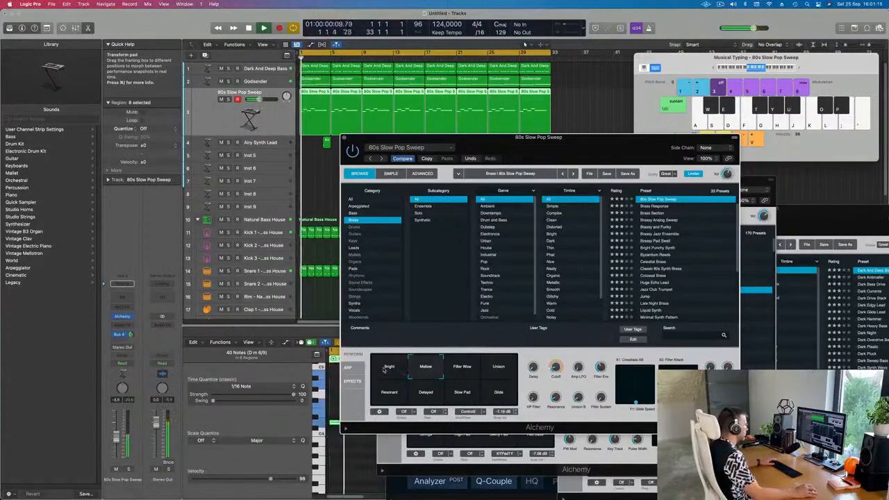
left_click(388, 372)
left_click(389, 393)
left_click(425, 393)
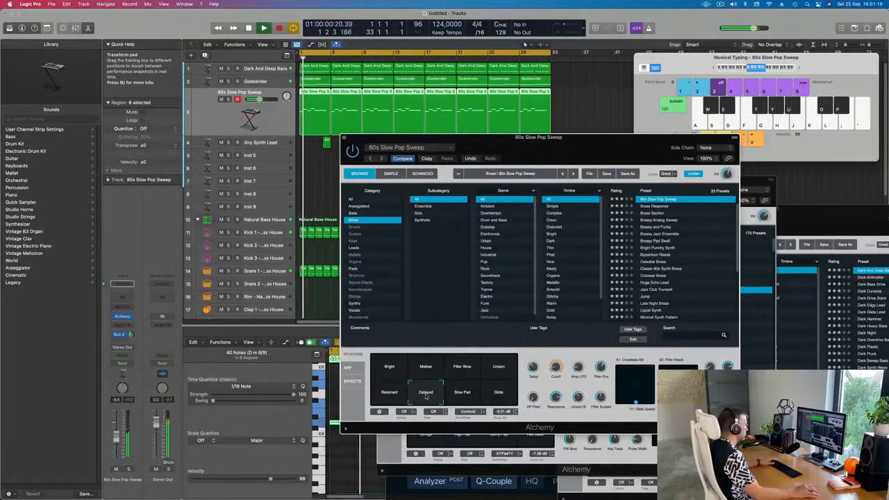
left_click(463, 397)
left_click(499, 394)
left_click(425, 369)
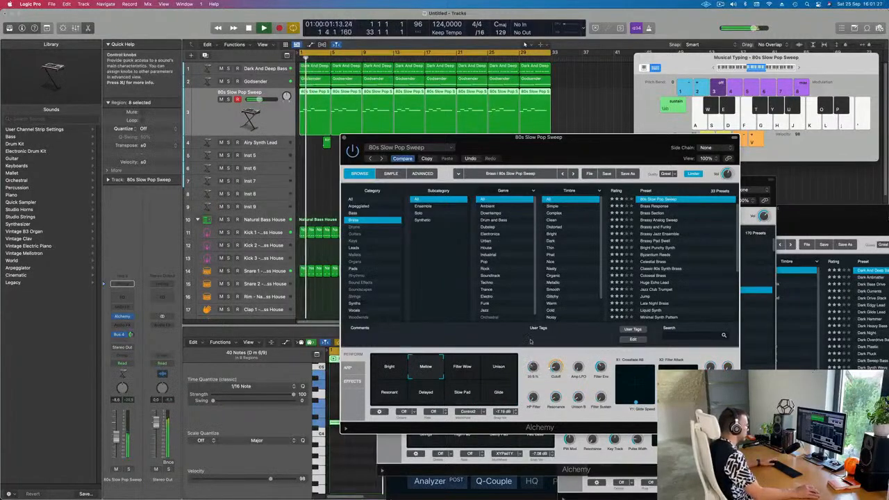
Adjust the Delay and HP Filter controls of the Mellow sound while replaying the loop from the start.
mouse_move(533, 368)
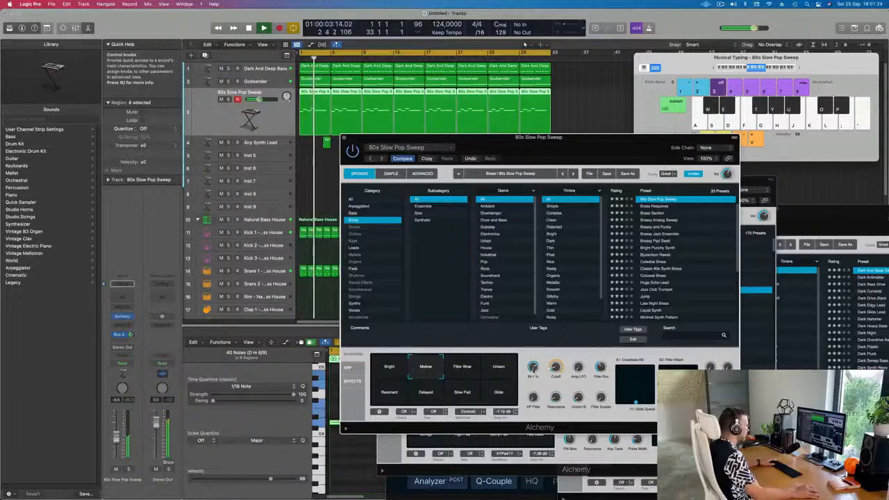
key("space")
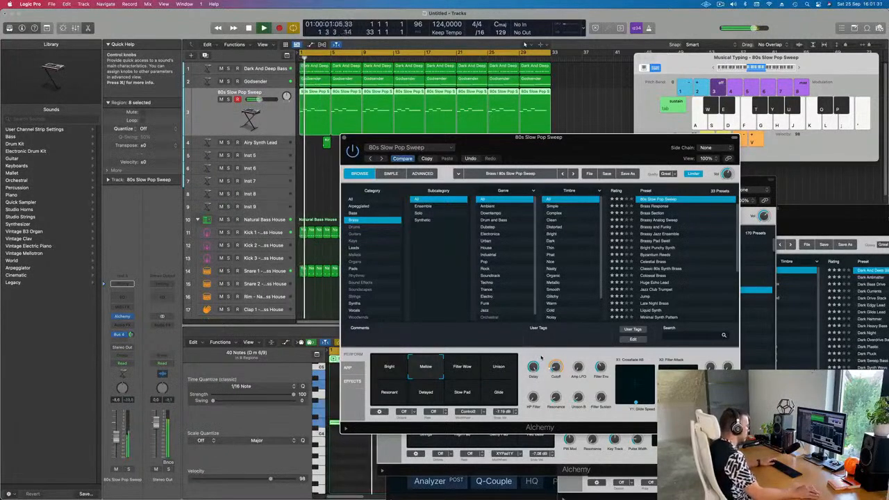
key("Return")
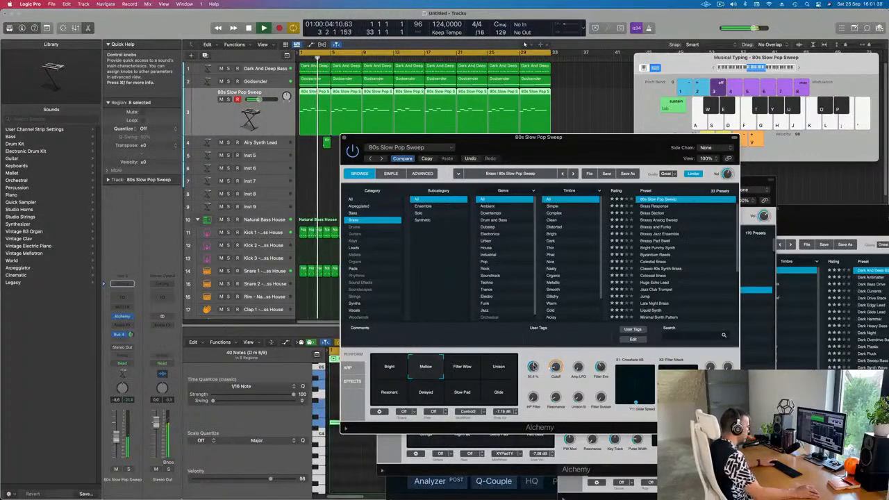
key("Return")
key("space")
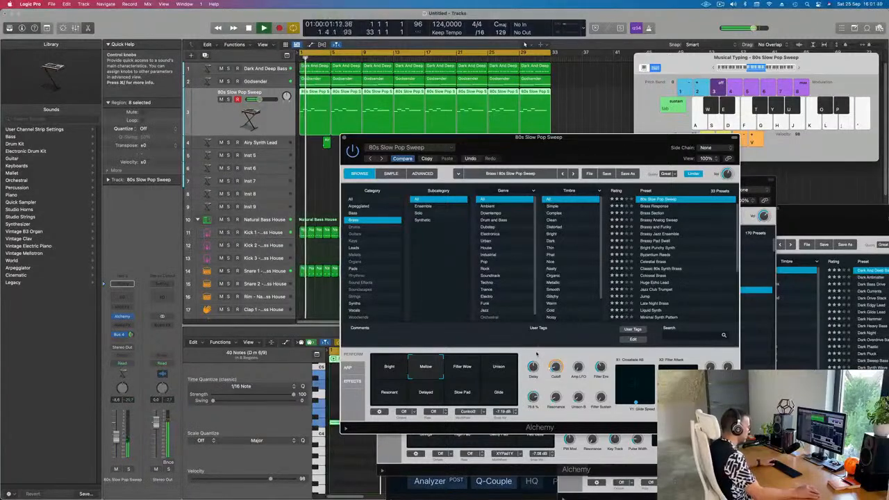
Adjust the Amp LFO and Filter Sustain controls of the Mellow sound while replaying the loop.
key("Return")
key("space")
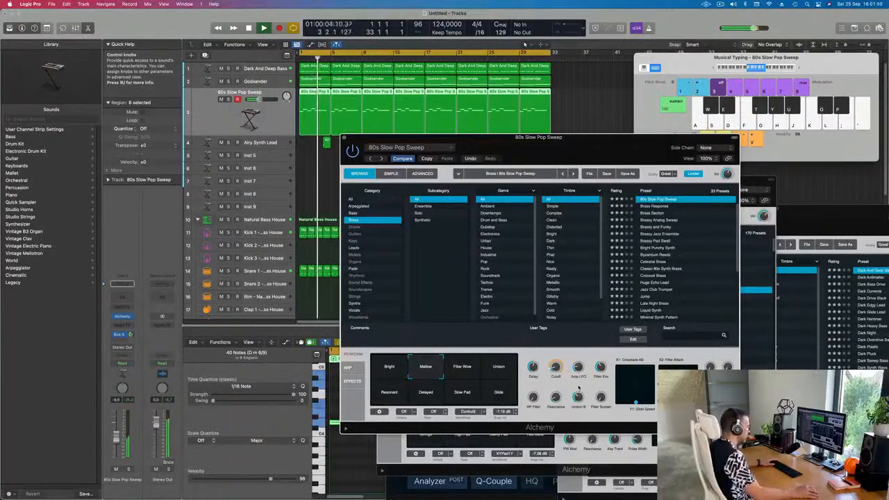
key("space")
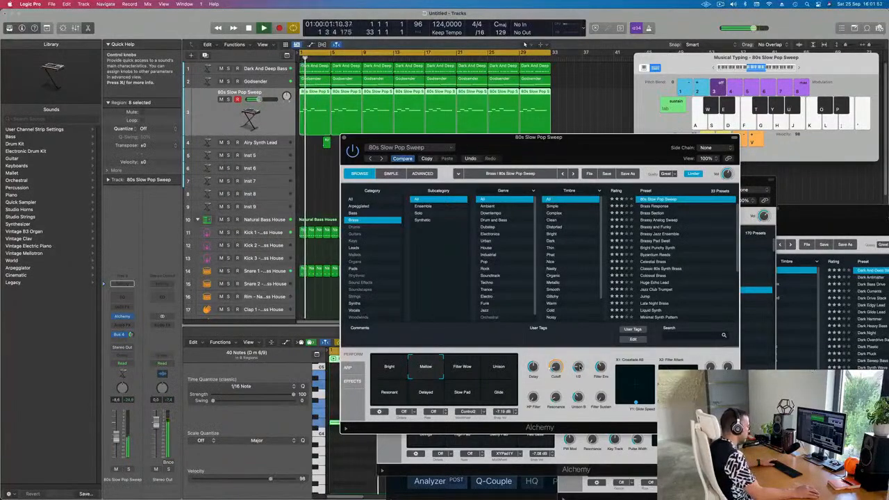
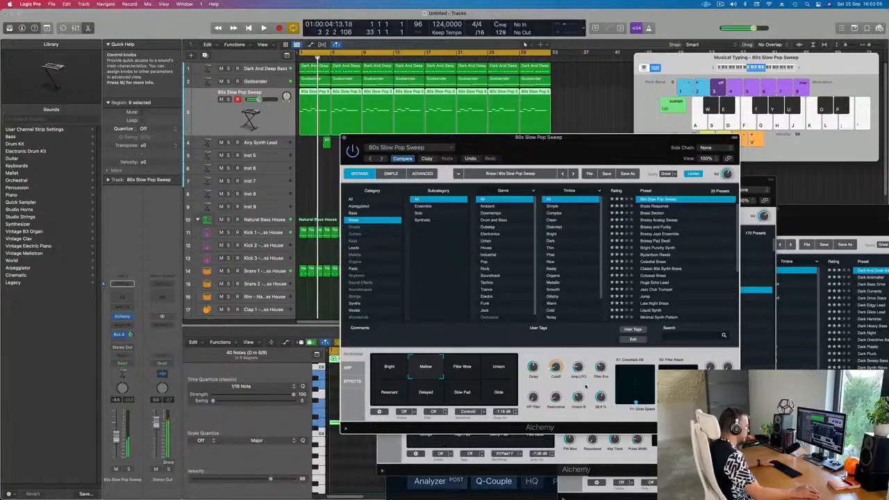
key("space")
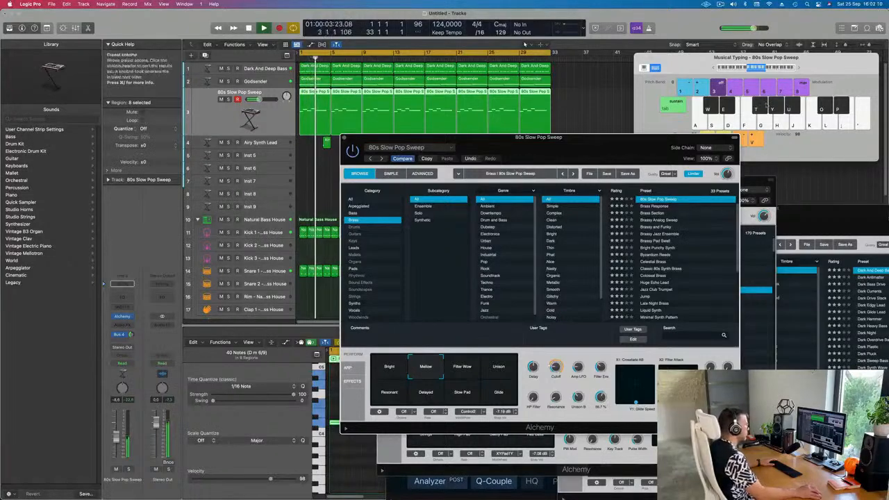
Insert a stereo Compressor on the 80s Slow Pop Sweep track after moving its Alchemy window aside.
left_click_drag(577, 138, 631, 102)
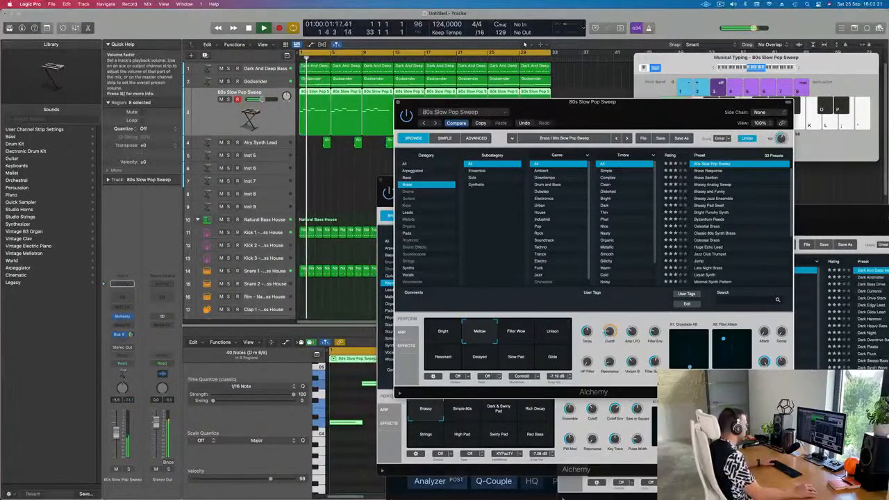
left_click(125, 326)
mouse_move(138, 361)
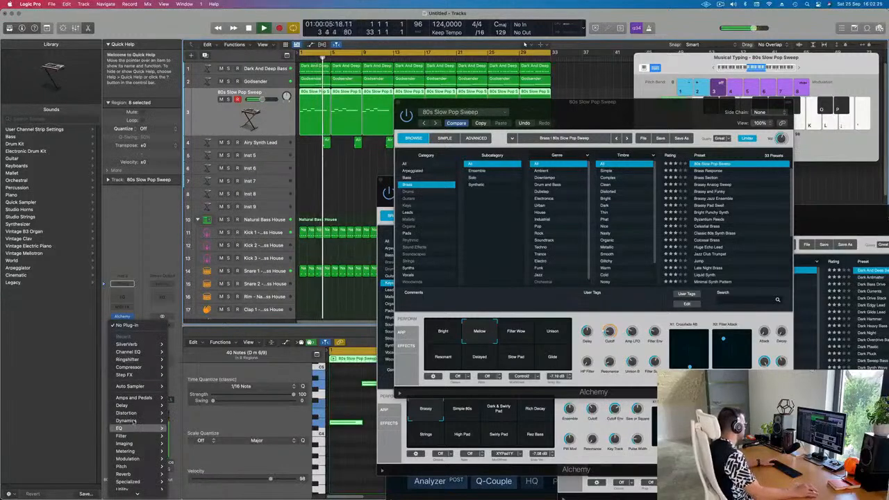
scroll(135, 435, "down", 1)
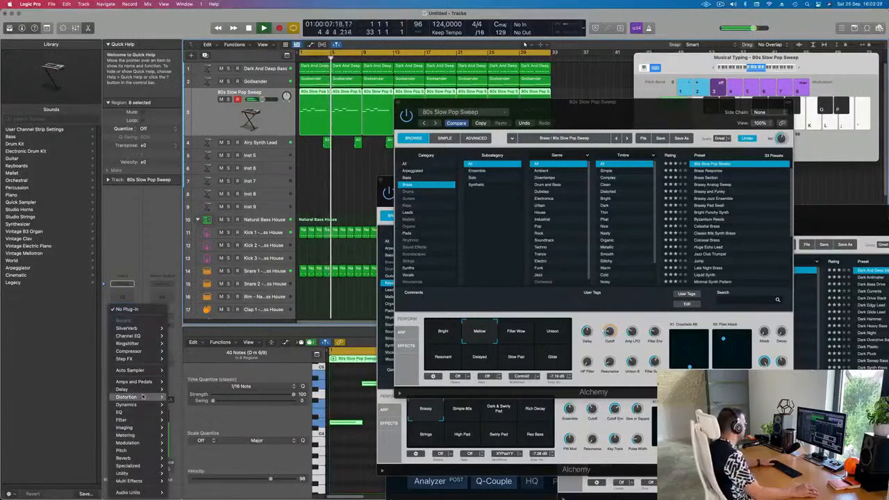
mouse_move(145, 445)
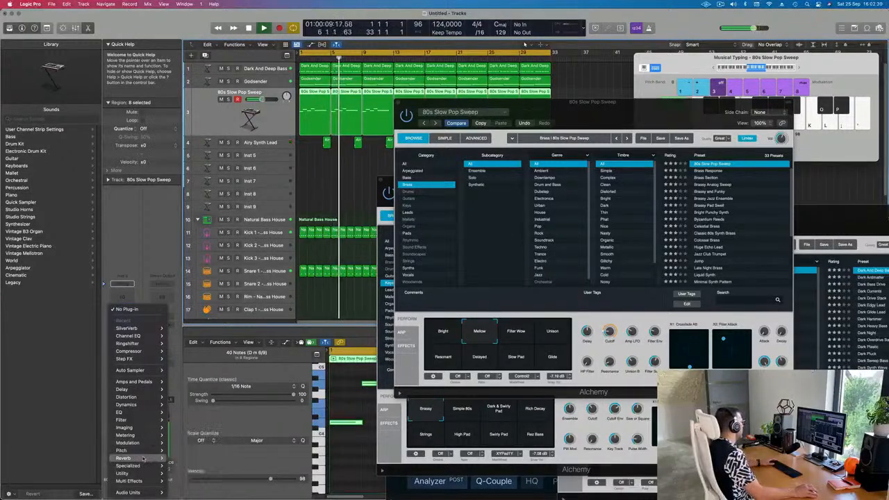
mouse_move(136, 404)
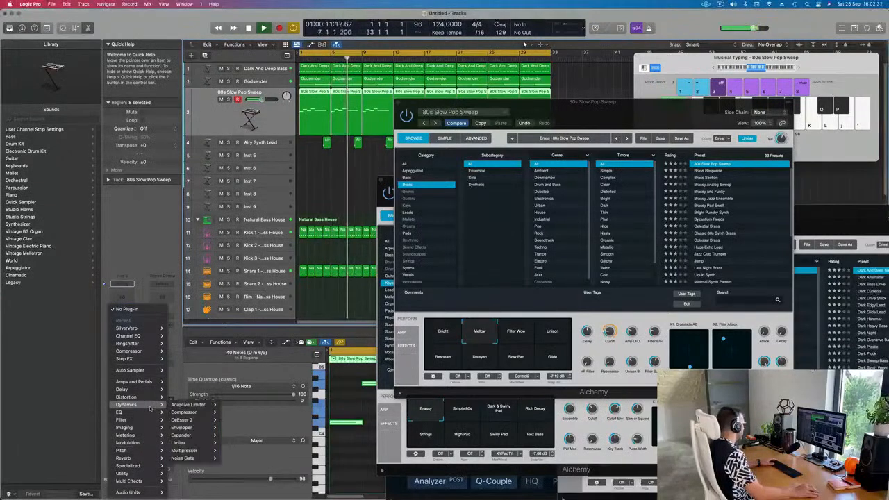
mouse_move(200, 414)
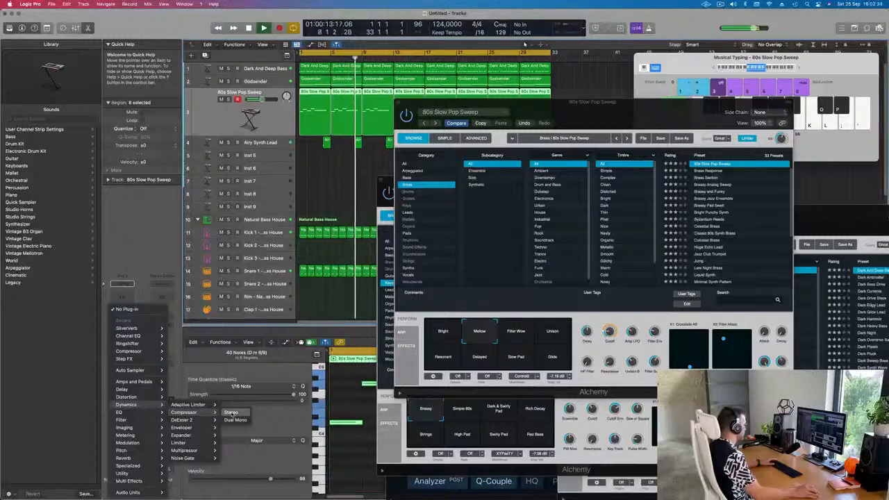
left_click(231, 413)
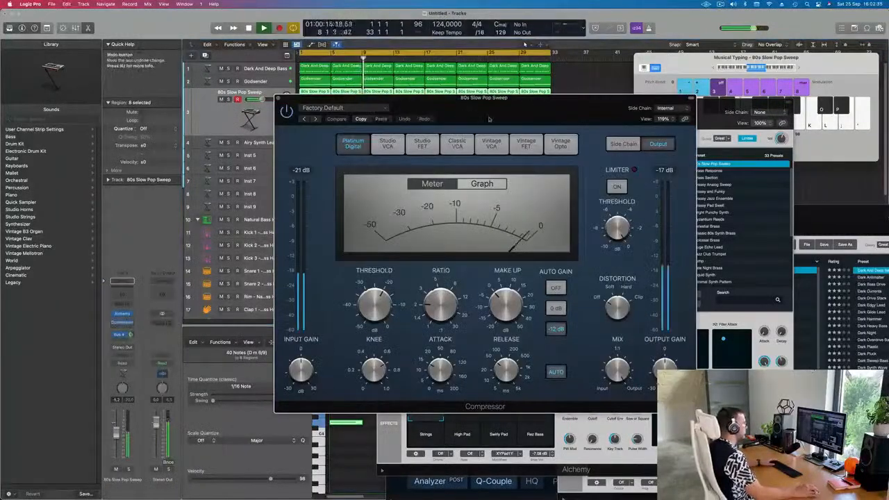
Set the Compressor's side chain source to the Kick 1 - Natural Bass House instrument.
left_click(650, 108)
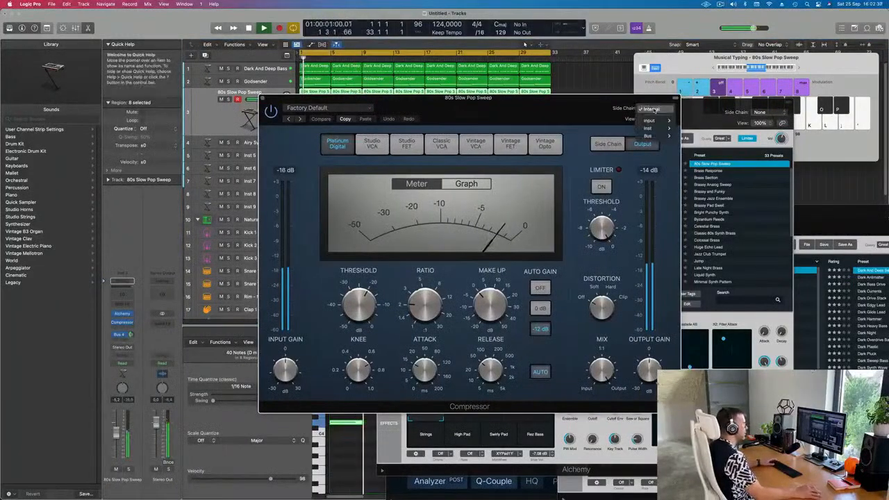
mouse_move(658, 136)
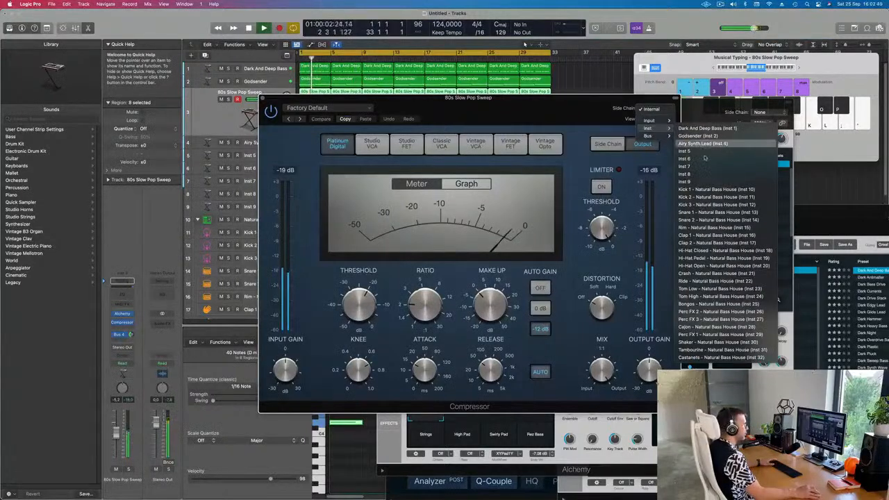
left_click(716, 188)
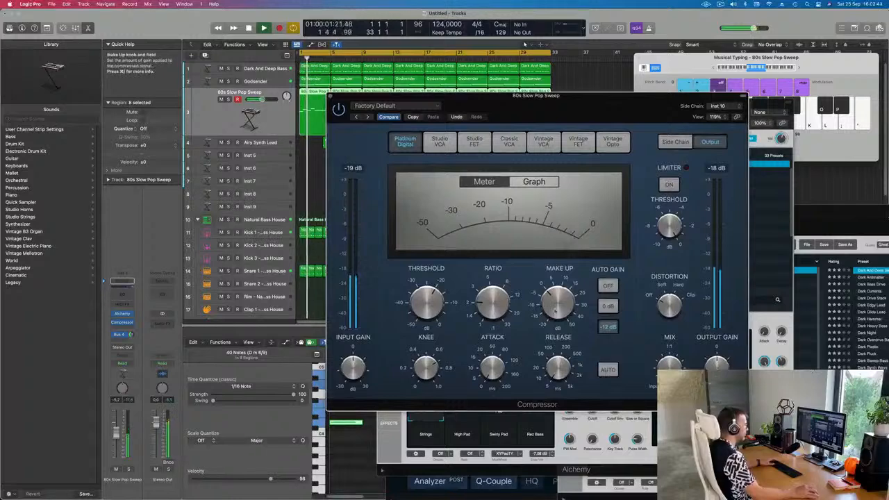
Raise the Compressor's Ratio to about 4.1:1 and lower its Threshold slightly on the 80s Slow Pop Sweep track.
left_click_drag(489, 286, 489, 281)
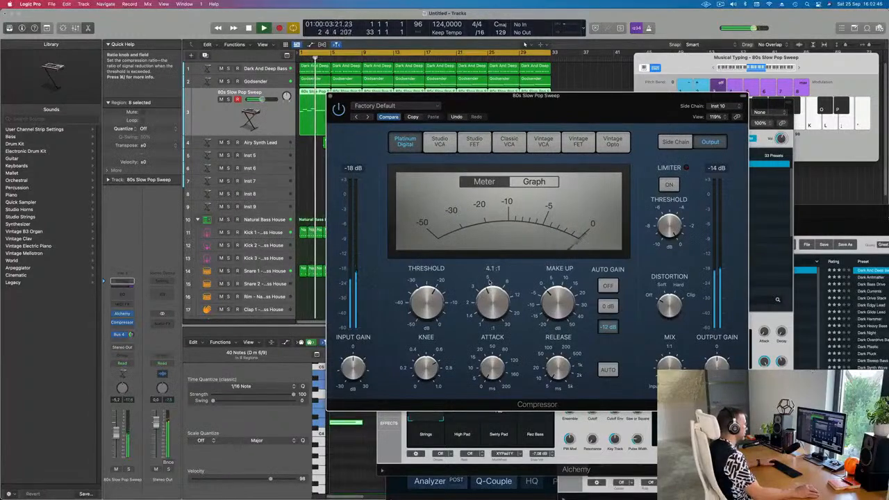
left_click_drag(428, 296, 428, 298)
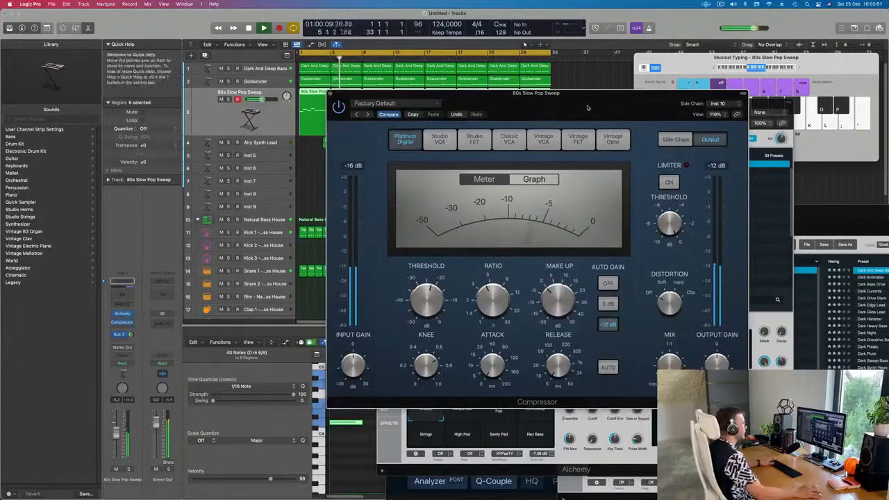
left_click_drag(583, 109, 619, 96)
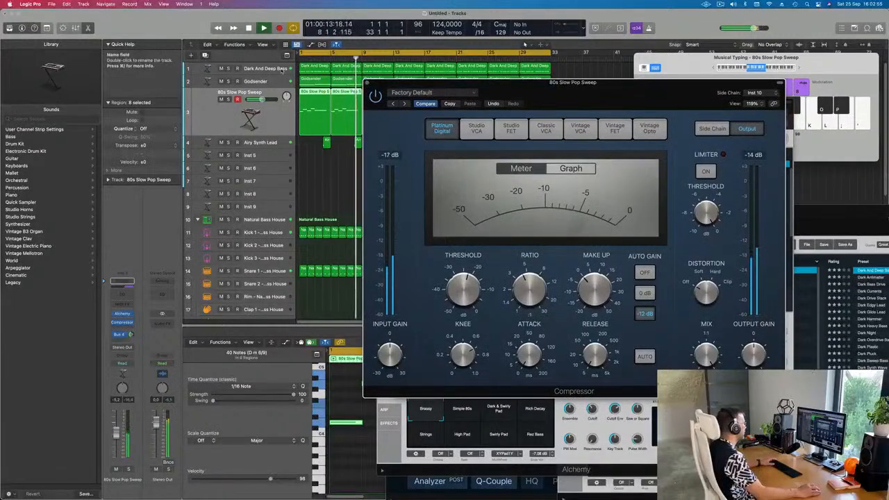
Show the mixer with the Dark And Deep Bass track selected, closing the plug-in windows that cover it.
left_click(281, 69)
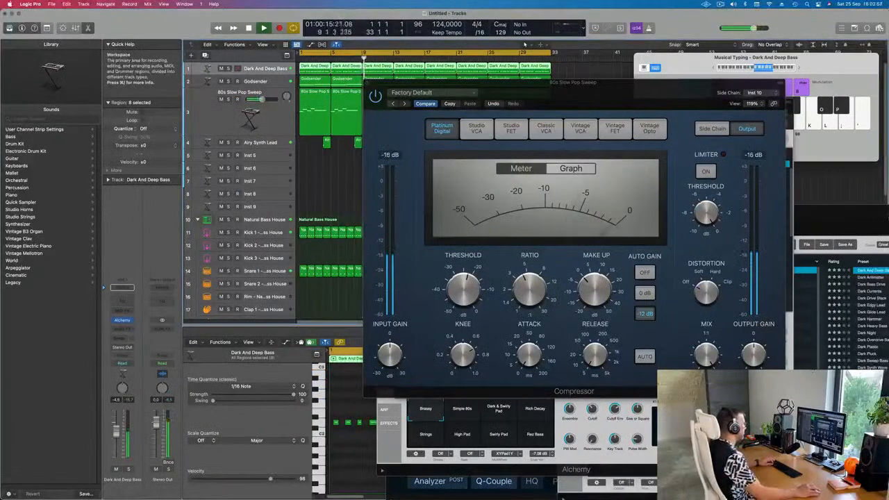
key("super+k")
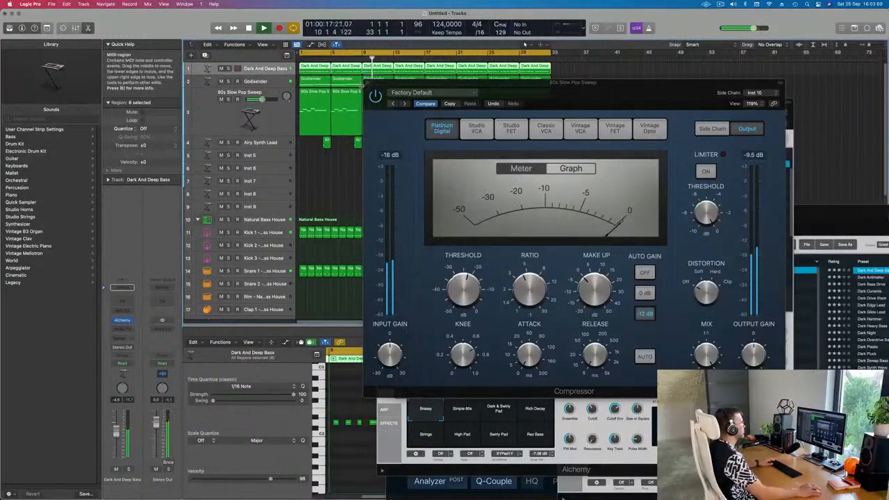
left_click(369, 83)
key("x")
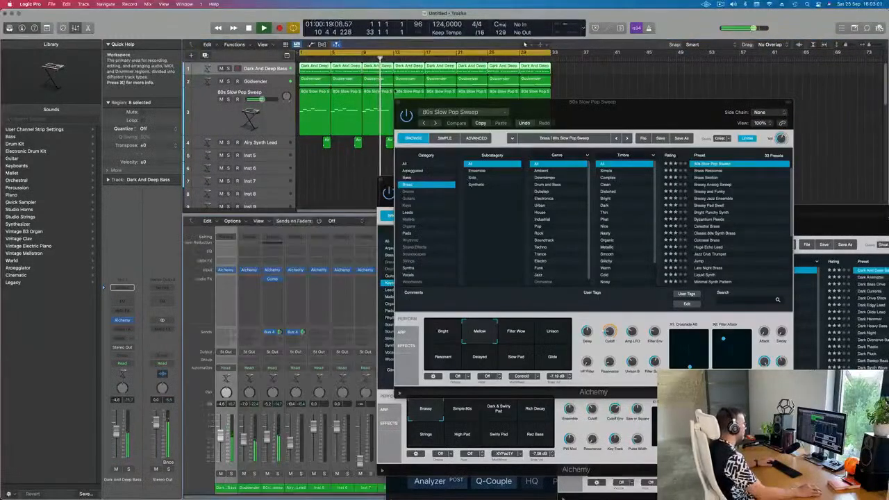
left_click(399, 102)
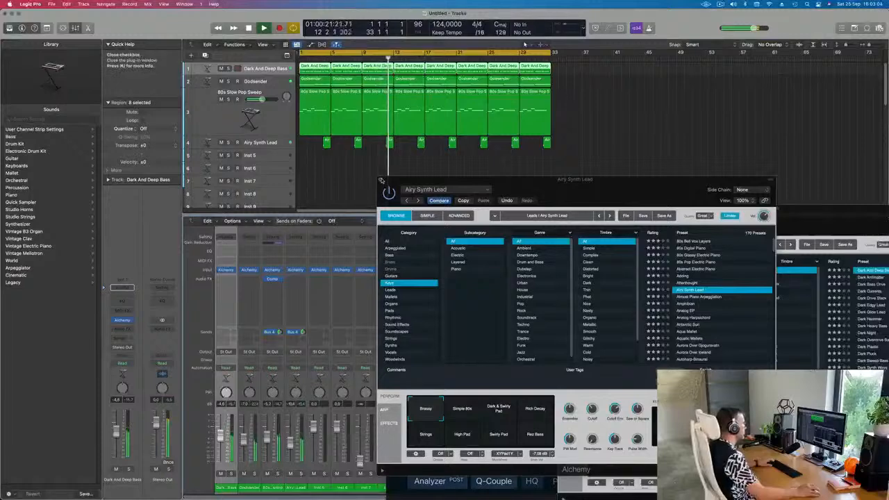
left_click(380, 180)
left_click(391, 226)
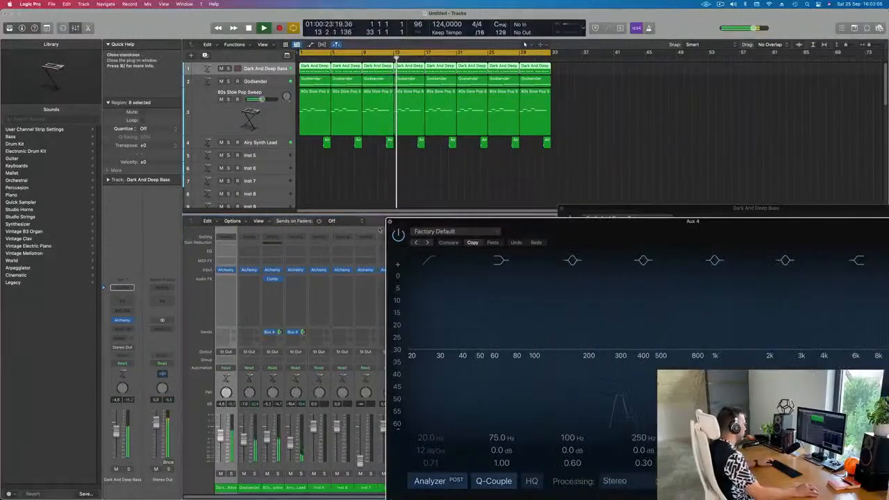
left_click(391, 226)
key("Return")
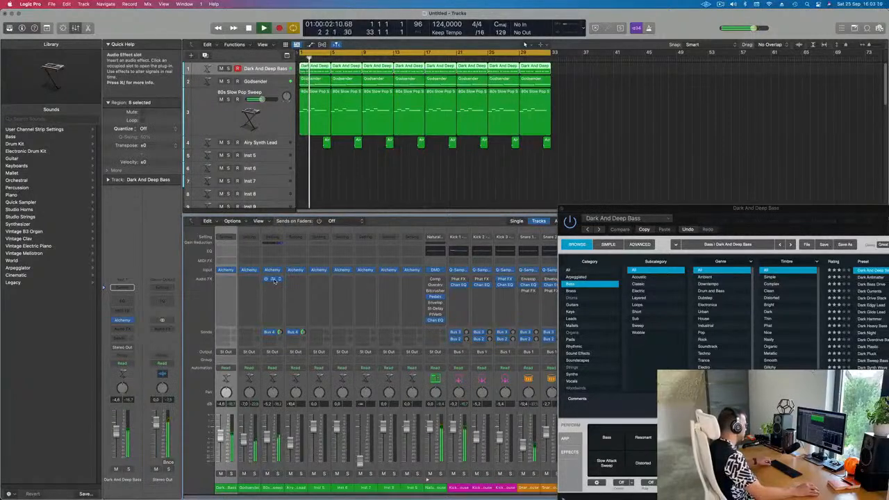
Copy the sidechained Compressor from 80s Slow Pop Sweep to Dark And Deep Bass and test its Auto release, leaving it off.
left_click_drag(274, 280, 231, 282)
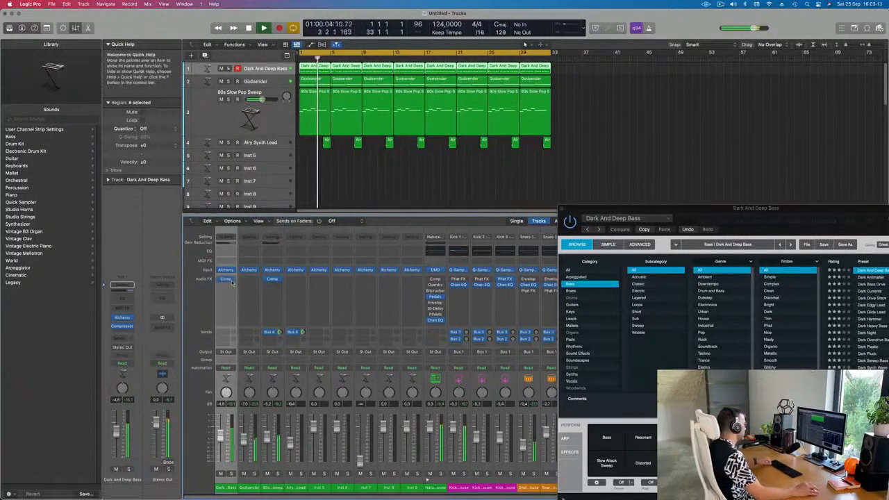
key("Return")
left_click(225, 279)
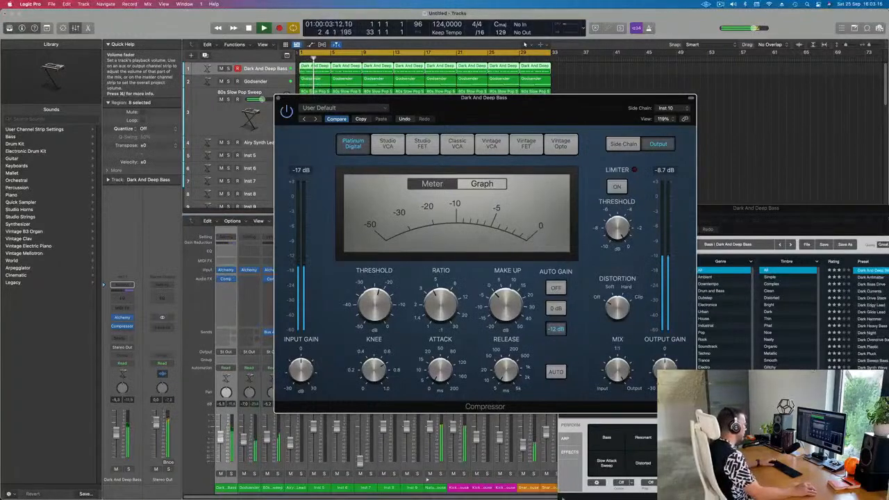
left_click(556, 372)
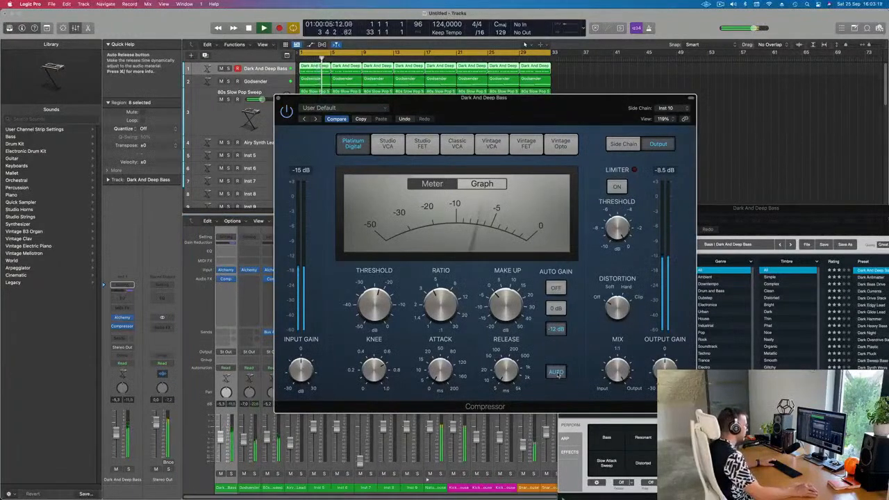
left_click(558, 373)
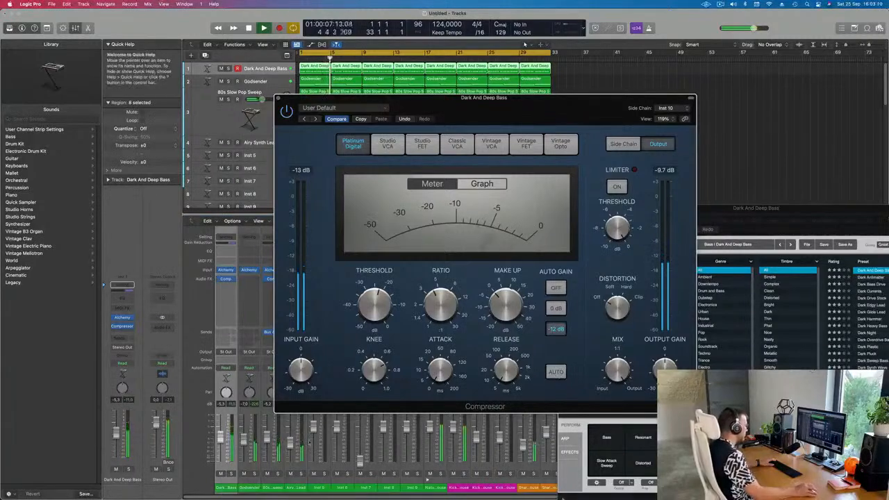
Lower the Dark And Deep Bass volume to about -5.9 dB and close its Compressor, replaying the loop.
left_click_drag(220, 440, 220, 441)
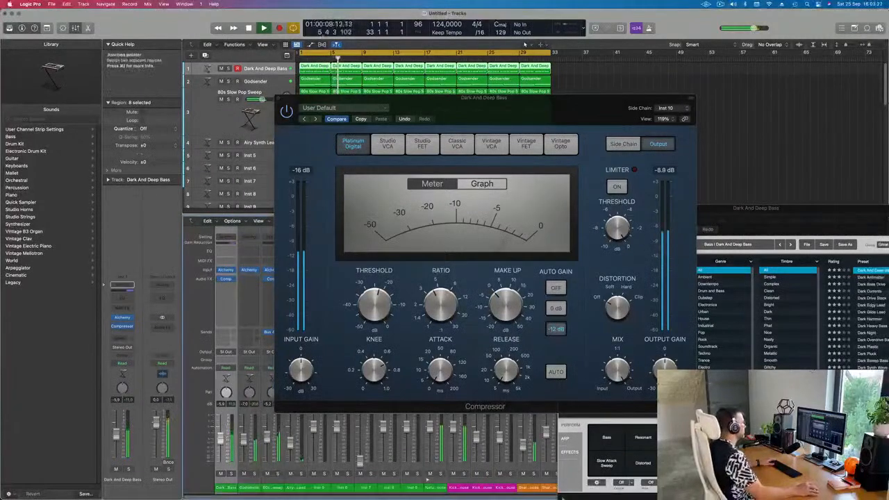
left_click(279, 97)
key("space")
key("space")
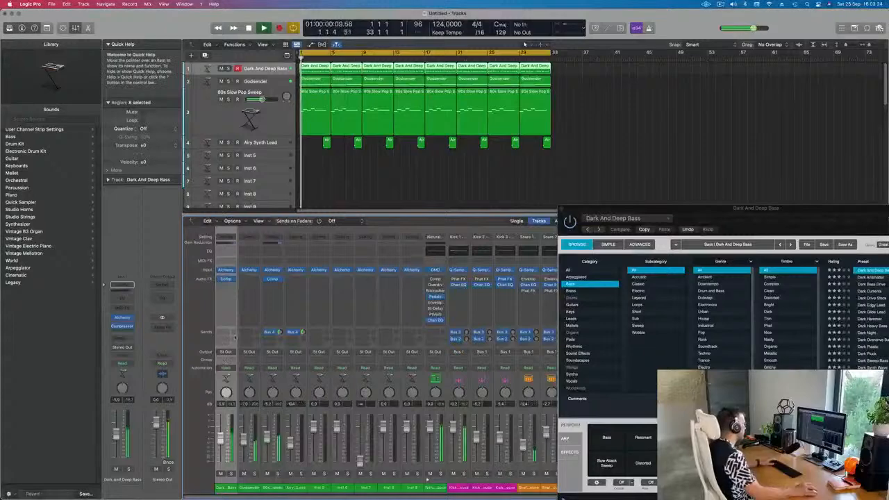
Set the Dark And Deep Bass Alchemy Cutoff to about 26% and raise the track volume to about -4.9 dB.
left_click(226, 269)
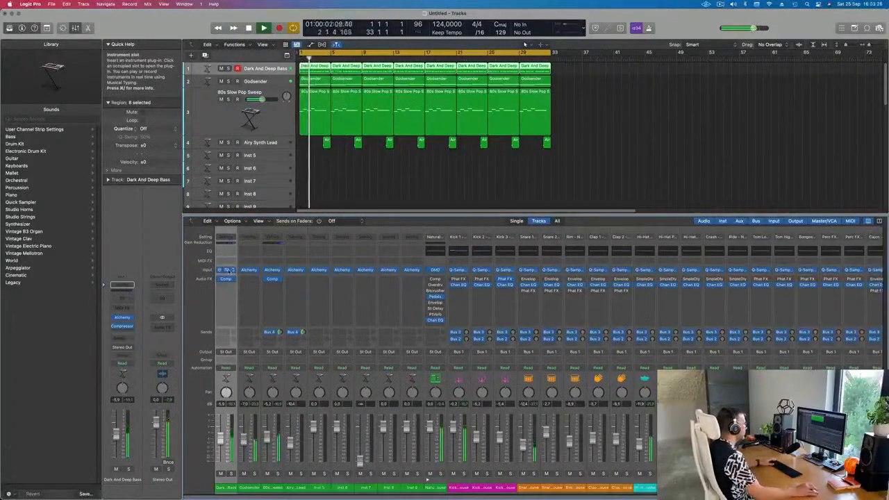
left_click_drag(770, 209, 518, 117)
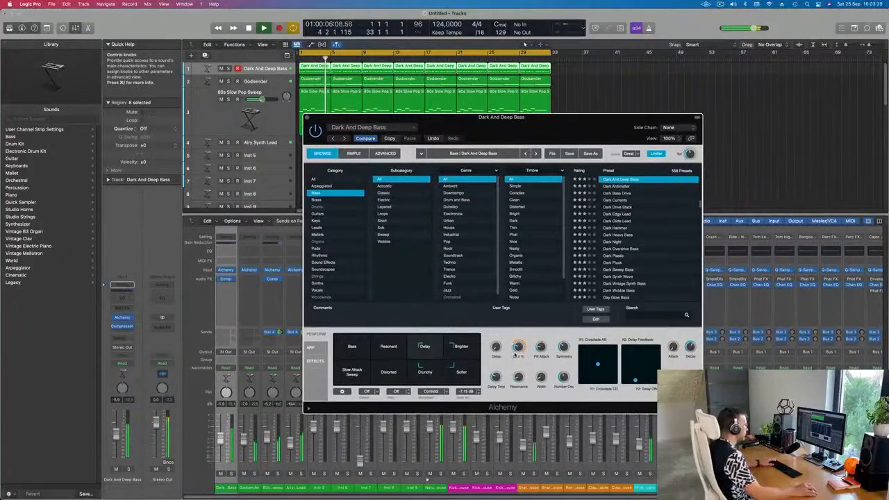
key("Return")
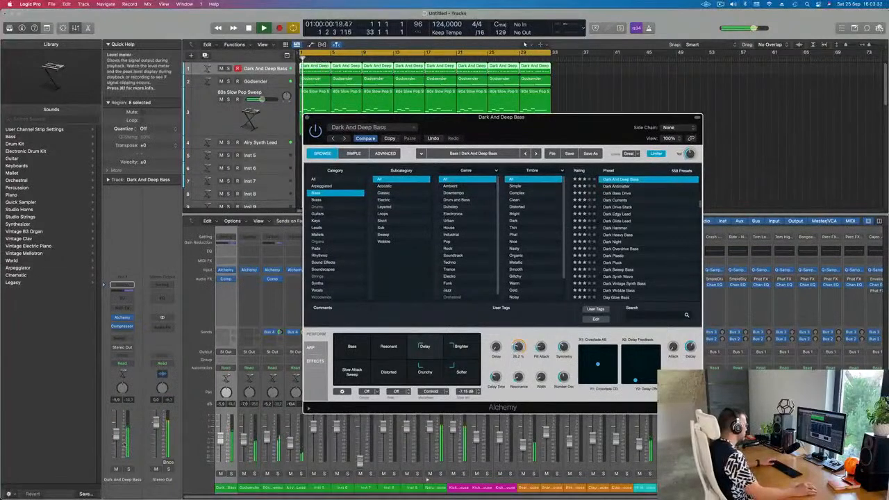
left_click_drag(116, 436, 116, 433)
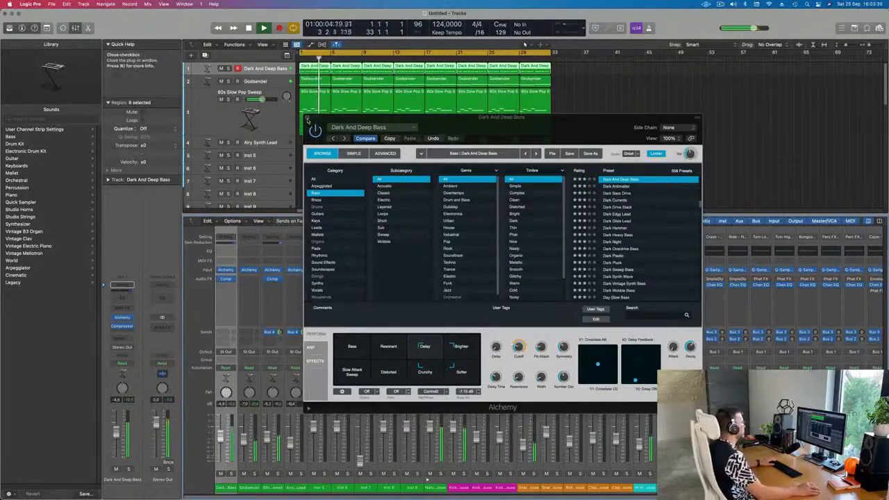
left_click(308, 118)
Select the empty Inst 5 track and open its Alchemy instrument while replaying the loop from the start.
key("super+Left")
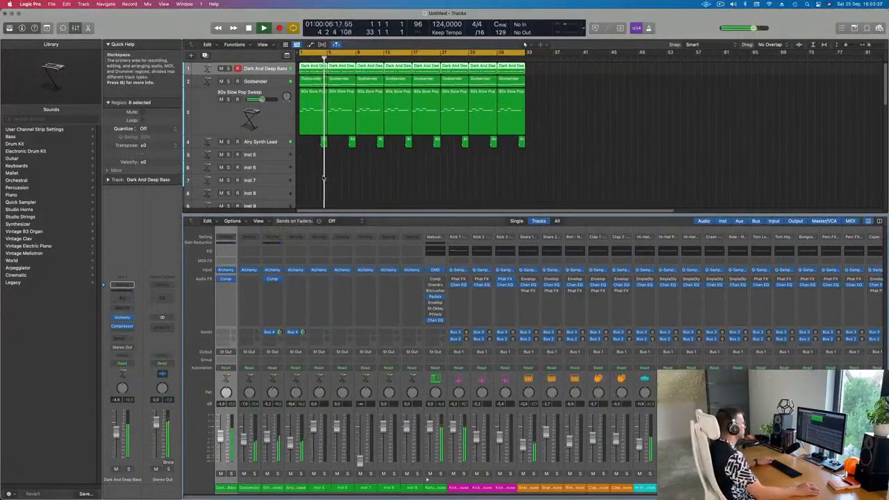
left_click(303, 109)
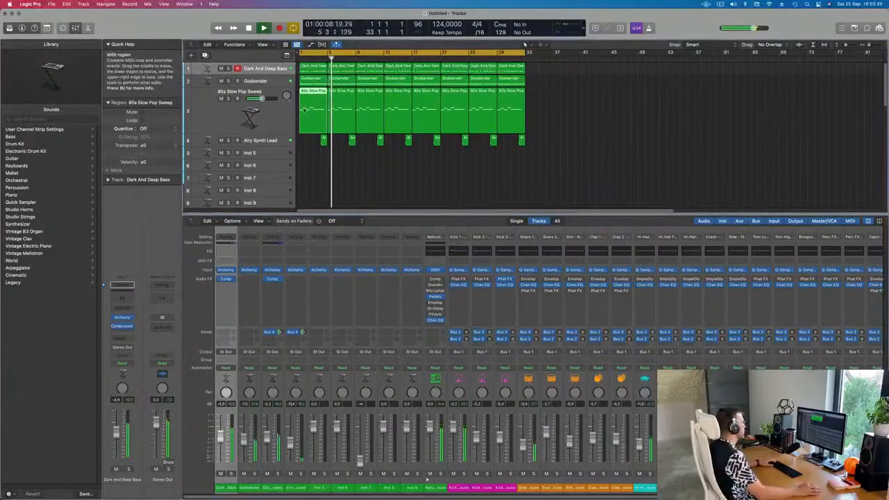
left_click(269, 154)
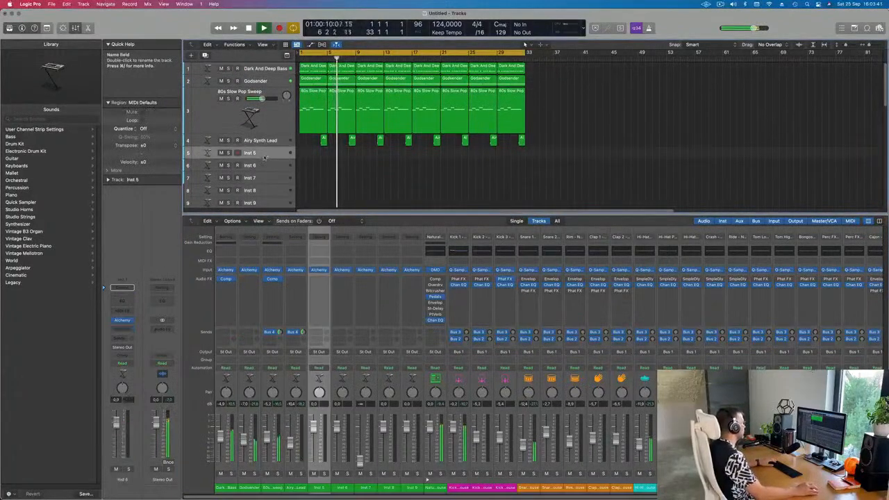
key("Return")
left_click(124, 321)
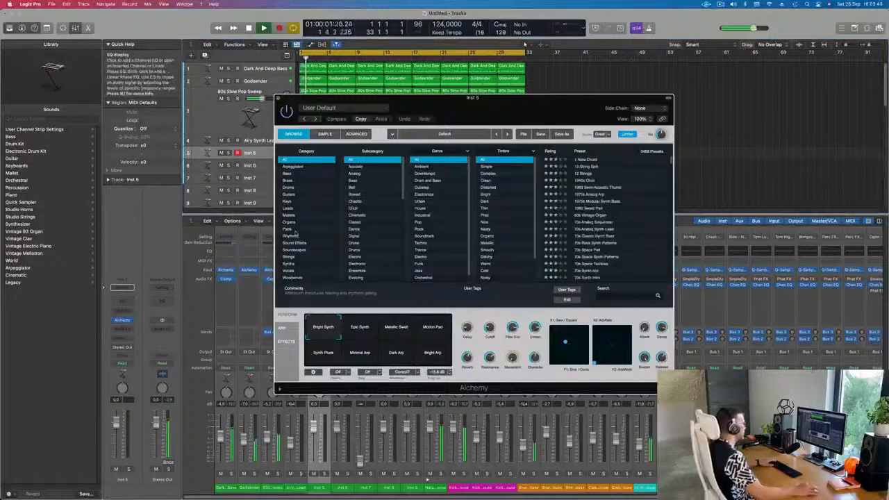
Open Alchemy on the 80s Slow Pop Sweep track, adjust its Cutoff while replaying the loop from the start, and close it.
left_click(273, 117)
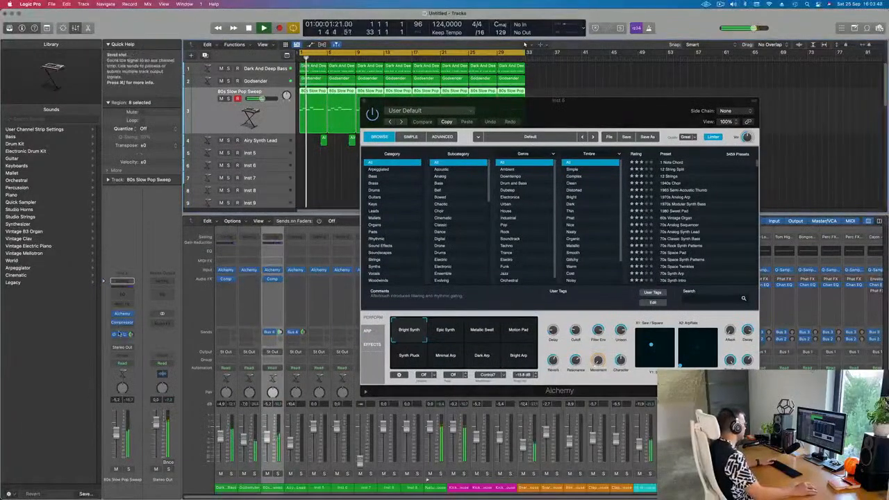
left_click(122, 315)
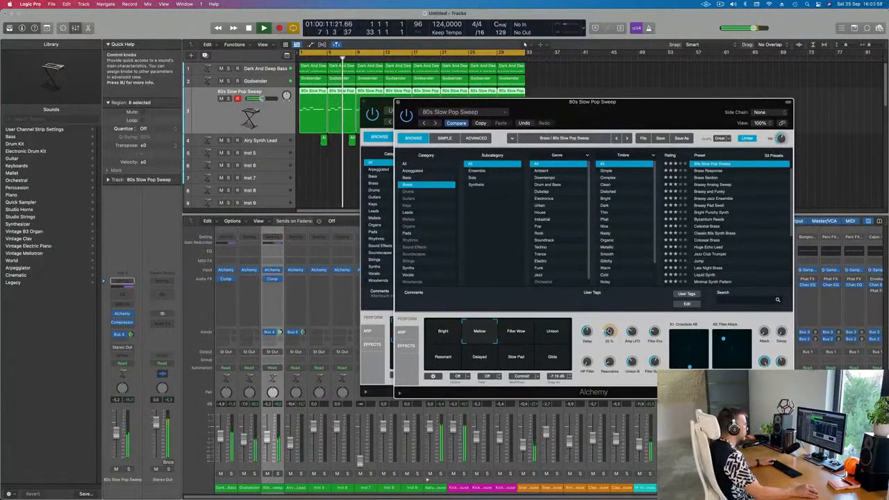
key("Return")
left_click(398, 103)
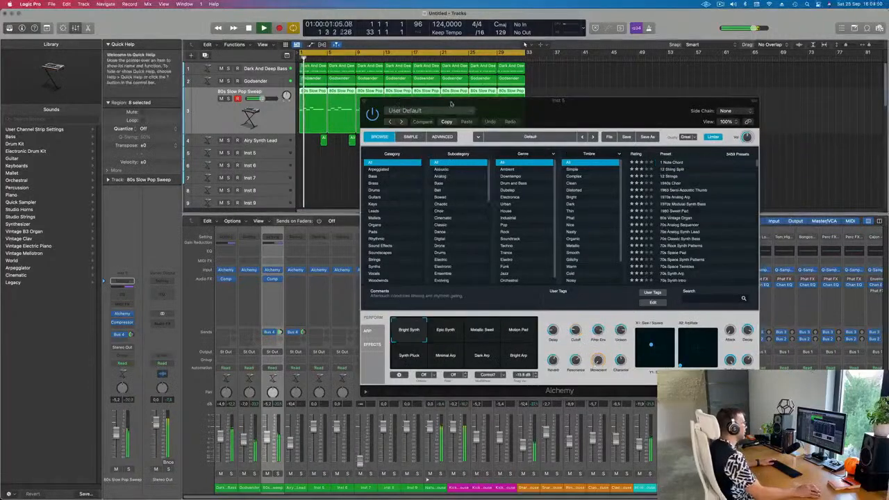
Load the 70s Space Pad preset from the Pads category in the Inst 5 Alchemy.
left_click_drag(398, 103, 343, 101)
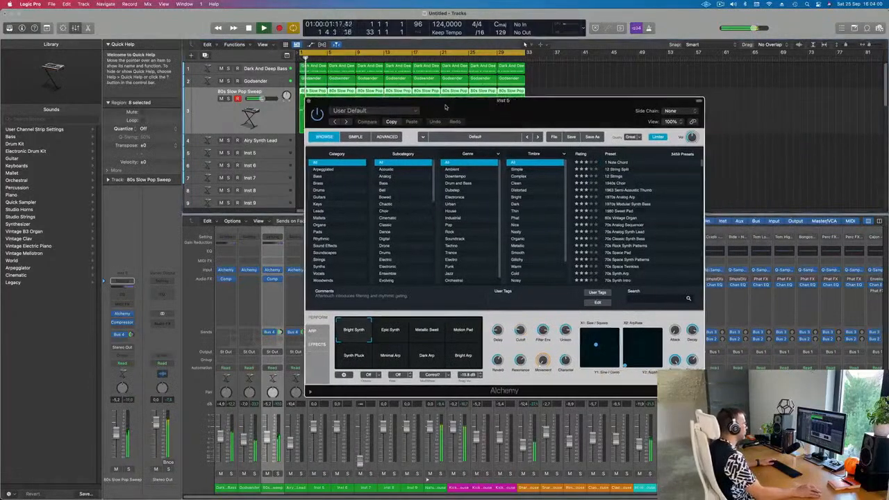
left_click(319, 233)
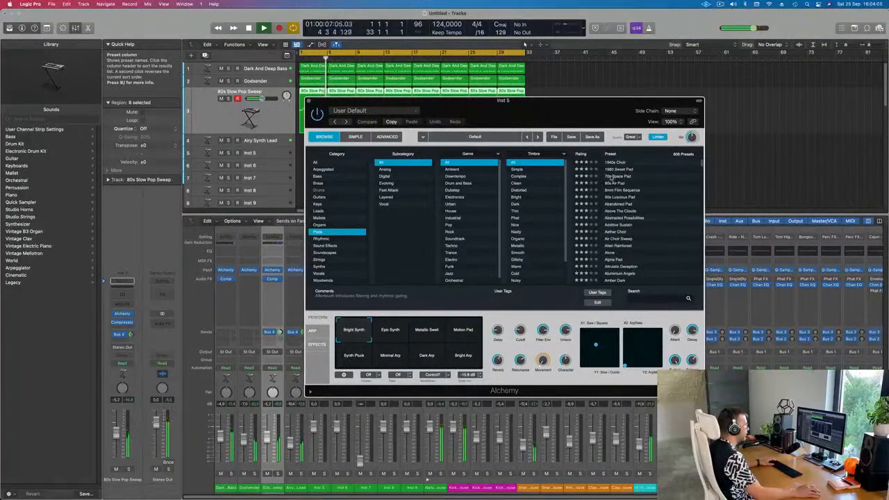
left_click(612, 177)
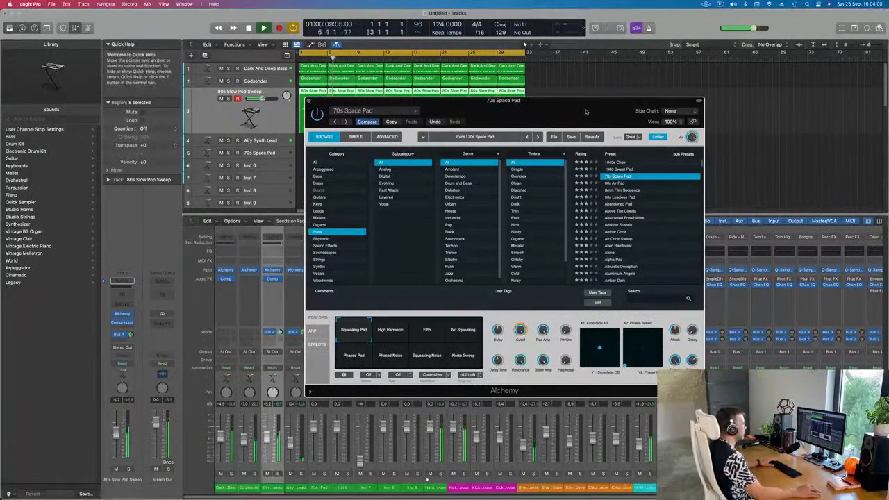
Open Musical Typing, raise its octave to C4, and move the Alchemy window clear of the track list.
left_click_drag(589, 112, 587, 109)
key("super+k")
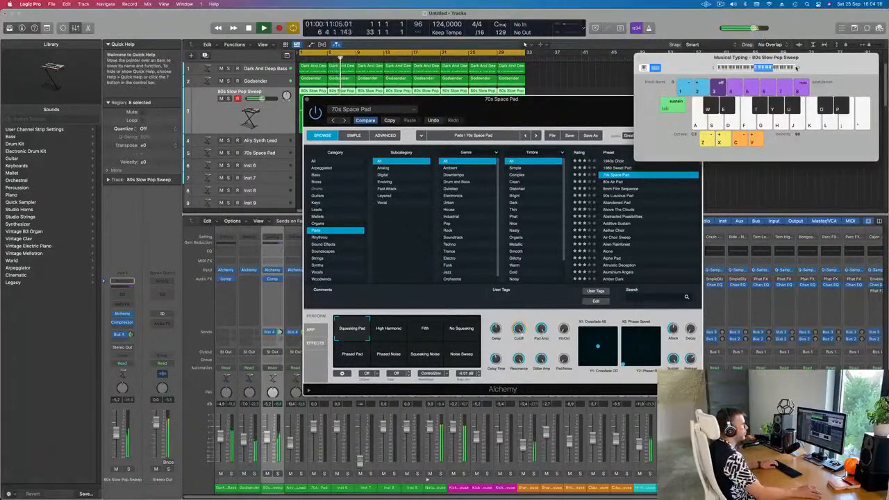
left_click(798, 68)
left_click_drag(574, 108, 542, 124)
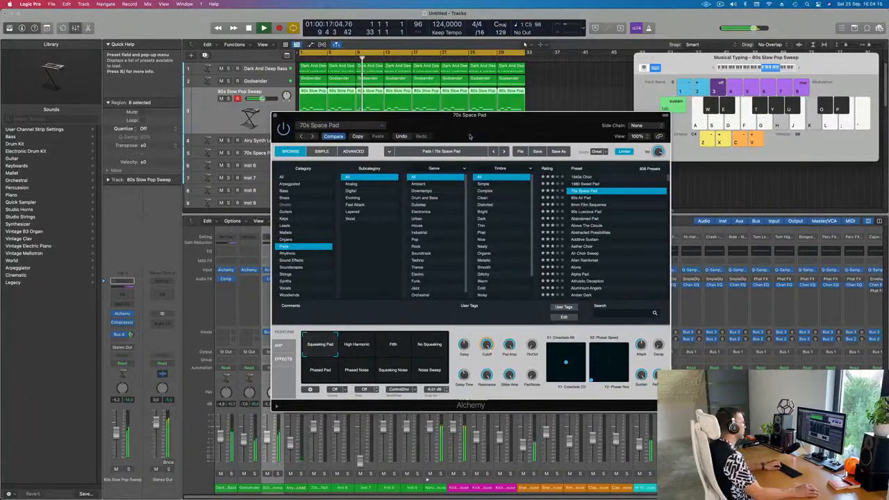
left_click_drag(490, 127, 621, 193)
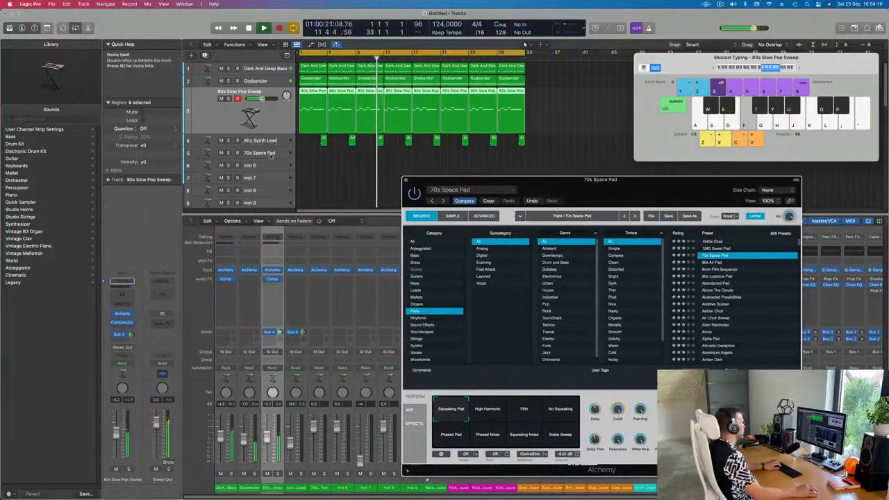
Select the 70s Space Pad track for playing and lower its volume to about -14.0 dB.
left_click(271, 157)
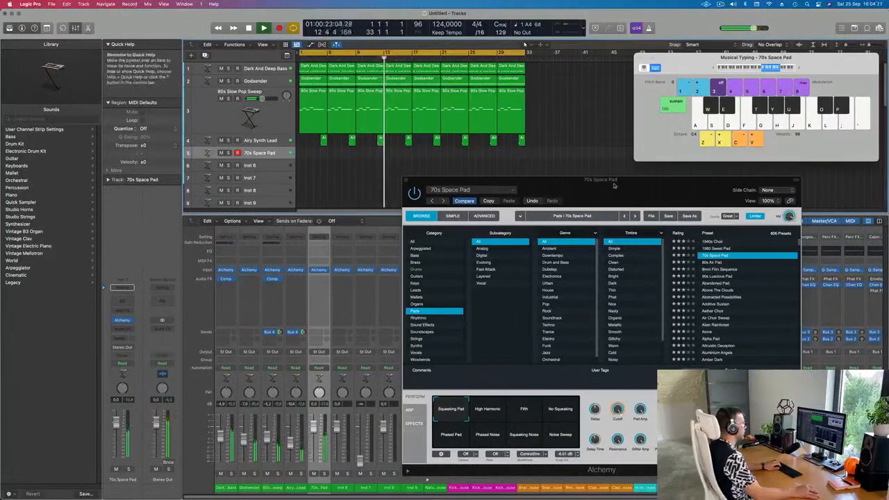
left_click_drag(614, 185, 480, 131)
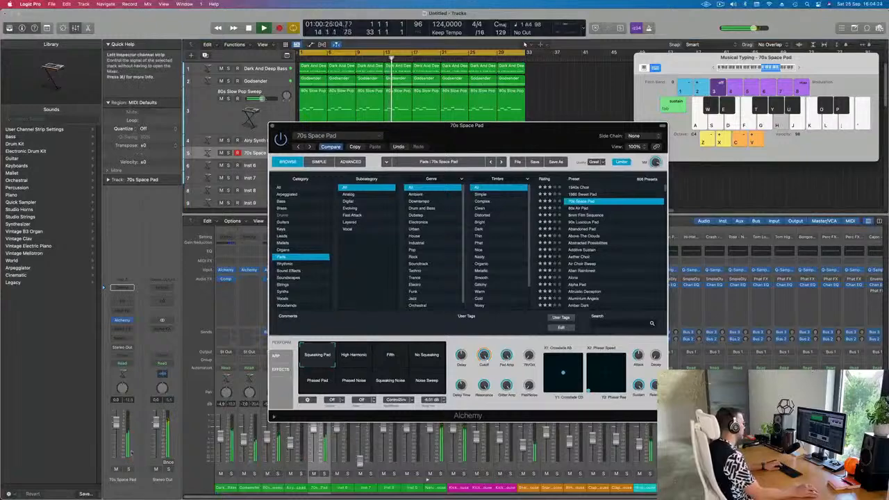
left_click(127, 366)
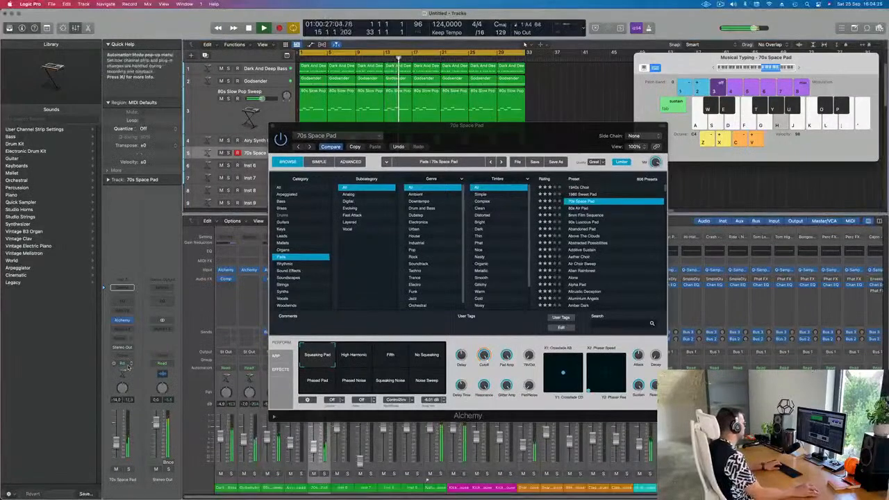
Add a send to Bus 3 (Reverb) on the 70s Space Pad track.
left_click(123, 338)
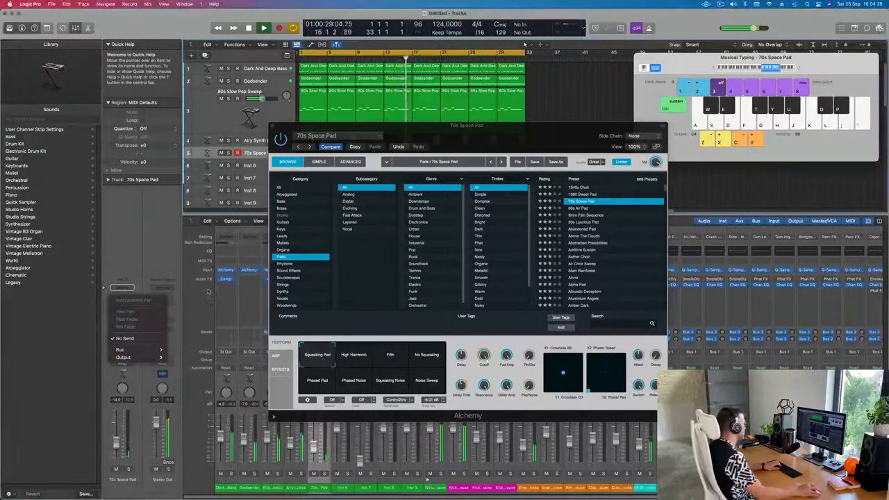
mouse_move(139, 350)
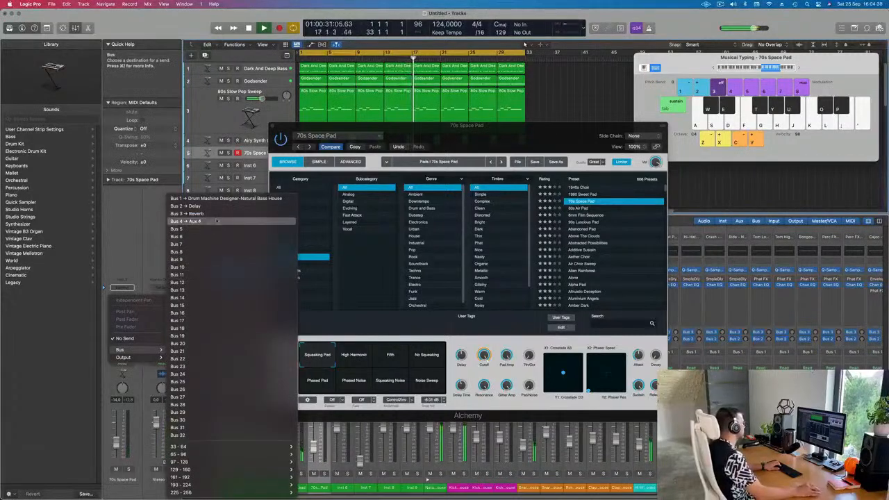
left_click(189, 215)
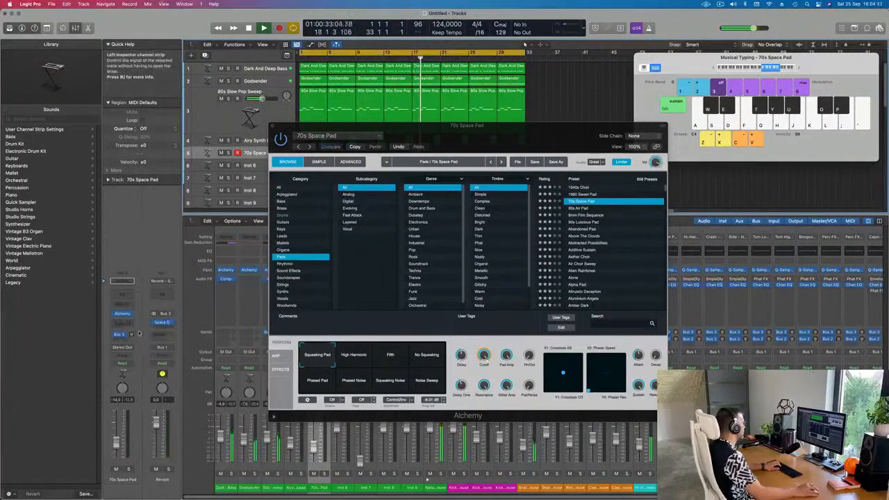
Reroute the 70s Space Pad send to Bus 4 (Aux 4) and turn up its send level.
left_click(124, 336)
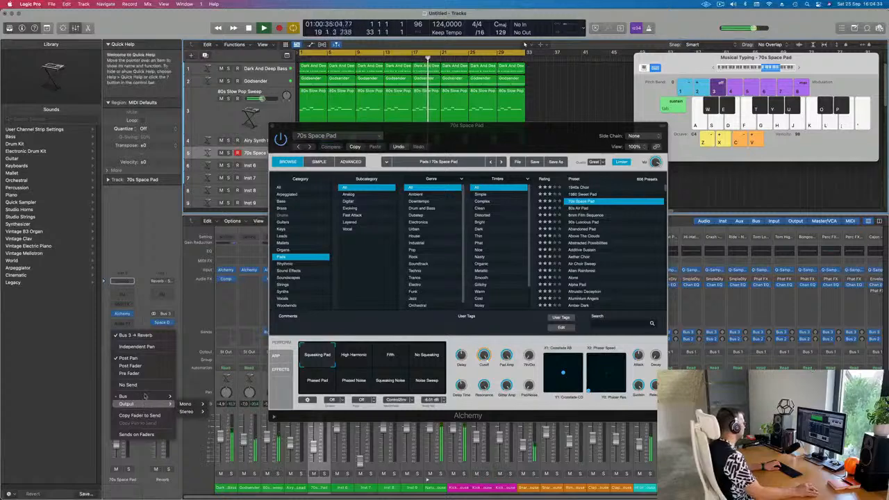
mouse_move(149, 399)
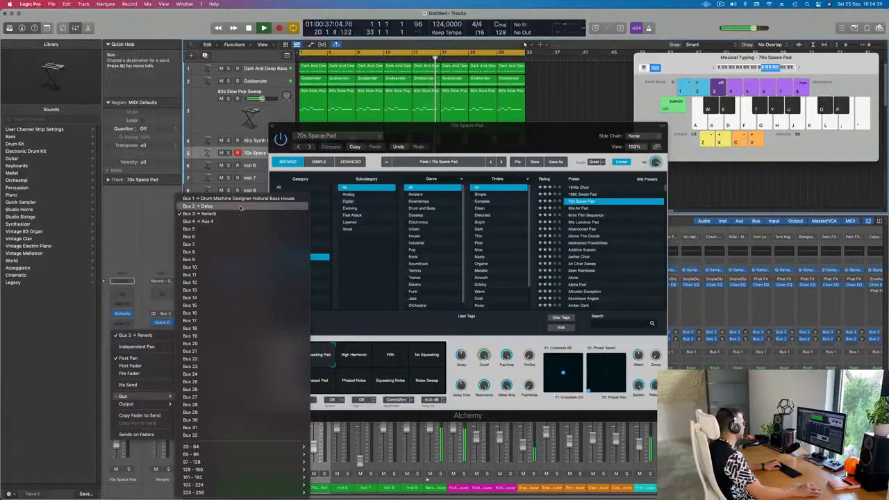
left_click(200, 221)
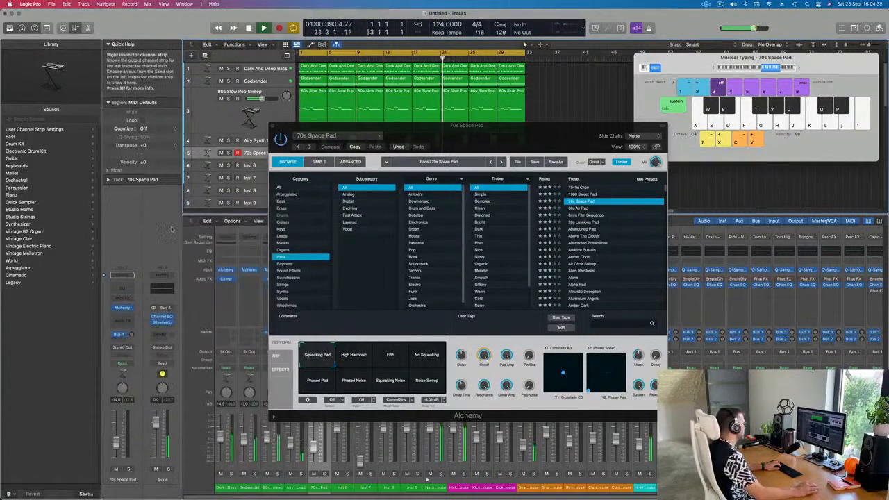
left_click_drag(131, 336, 131, 335)
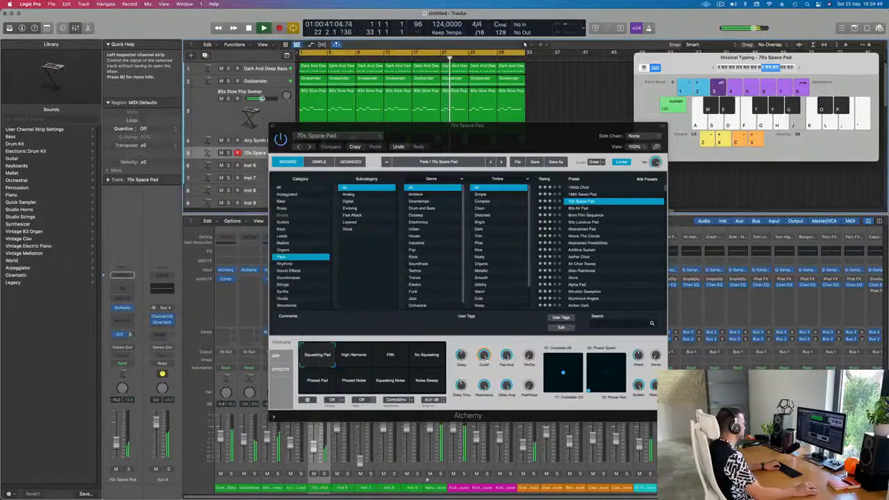
Try the No Squeaking variation, load the 80s Air Pad preset instead, and lower the Musical Typing octave to C3.
left_click(426, 355)
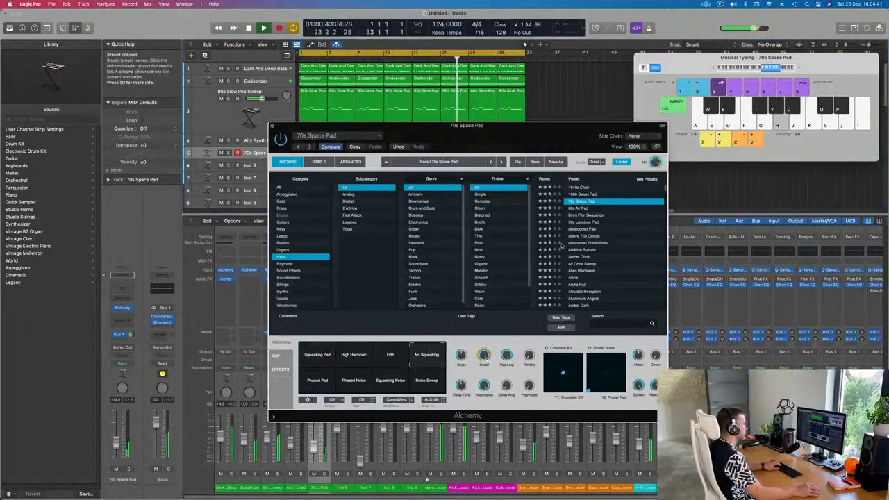
left_click(582, 208)
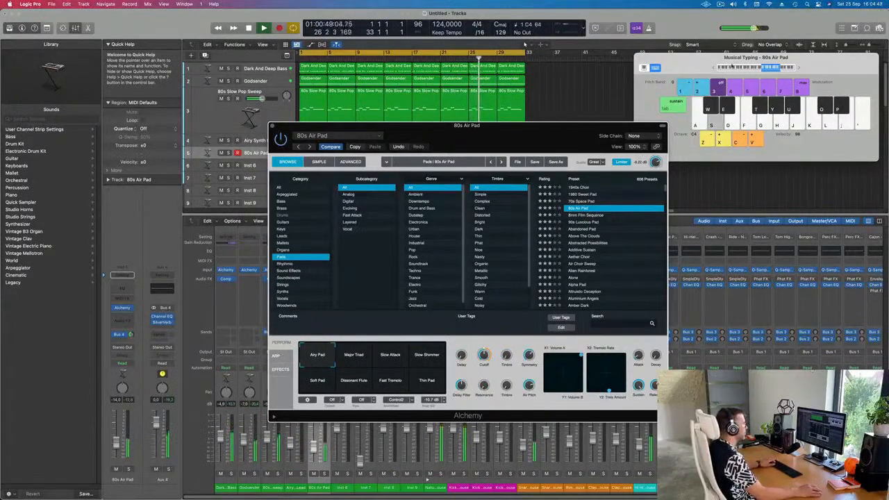
left_click(715, 68)
left_click(714, 68)
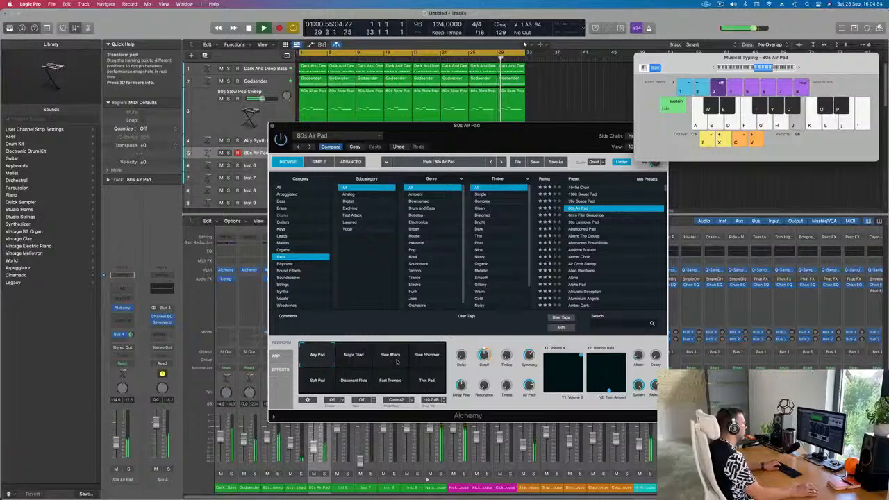
Try the Slow Attack variation of 80s Air Pad and raise the track volume to about -3.6 dB.
left_click(397, 359)
key("h")
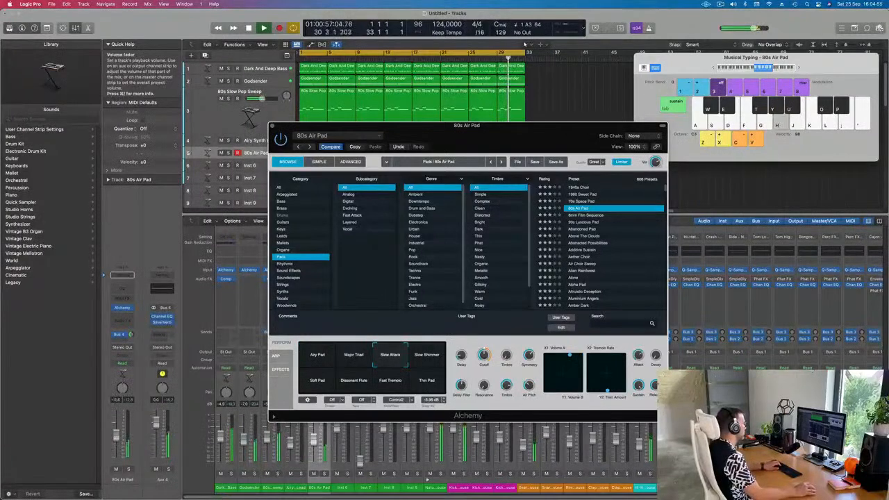
left_click_drag(116, 441, 116, 435)
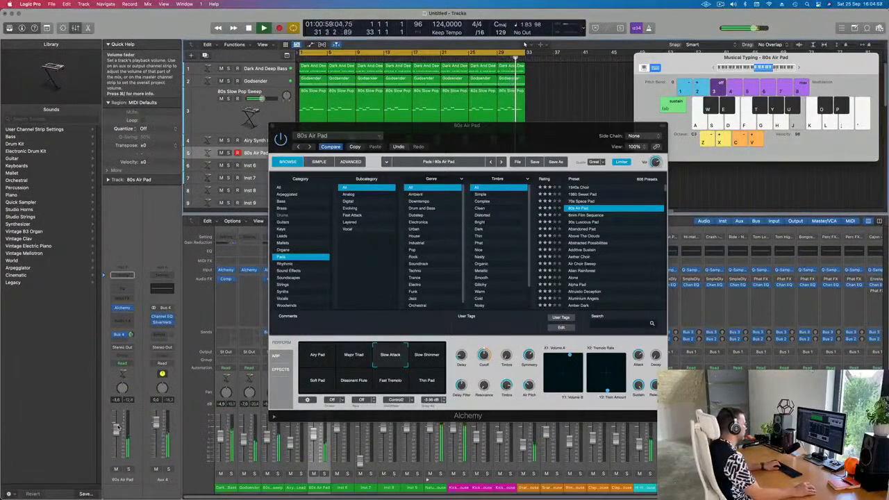
Audition the Slow Shimmer, Soft Pad, Dissonant Flute, Fast Tremolo and Thin Pad variations of 80s Air Pad.
left_click(422, 367)
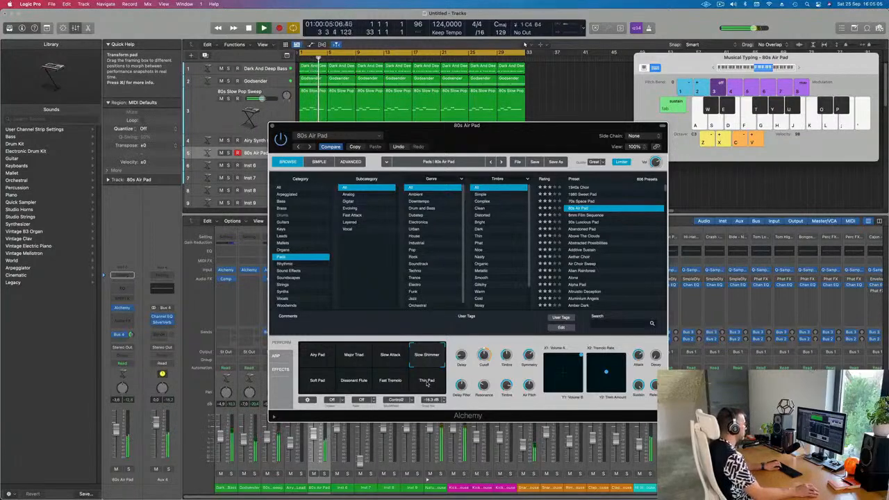
left_click(317, 381)
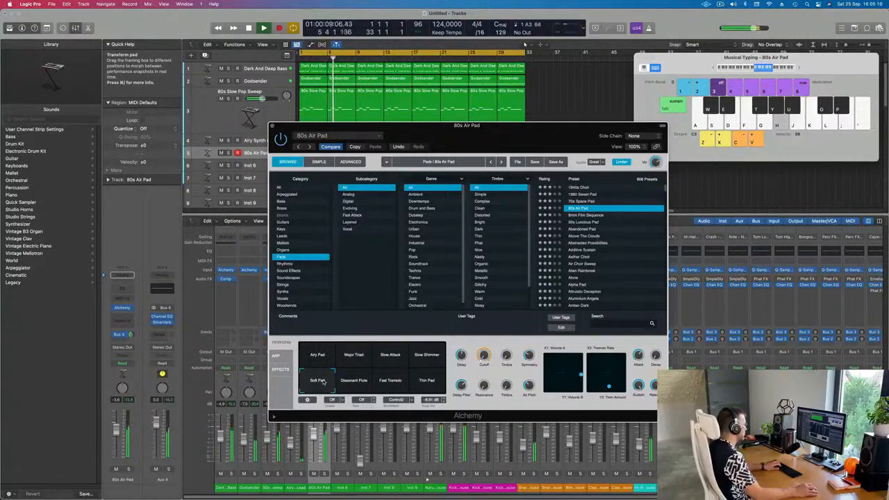
left_click(365, 382)
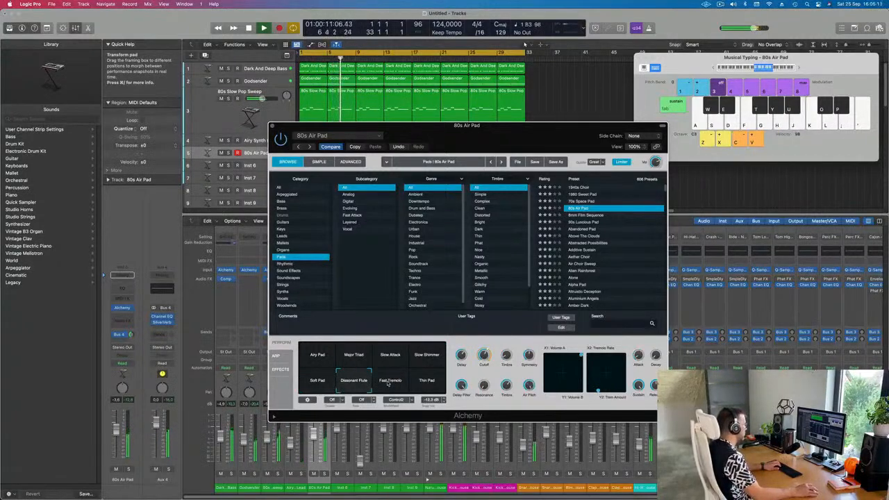
left_click(391, 382)
left_click(425, 382)
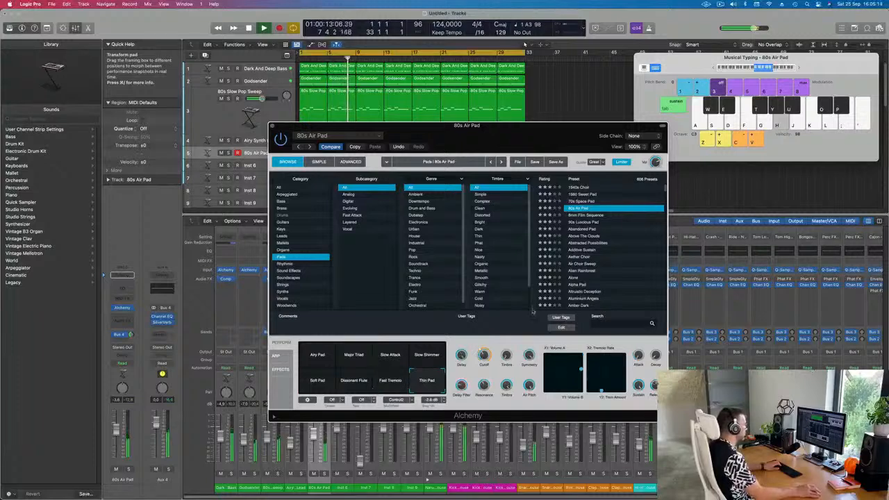
Load the 90s Luscious Pad preset and lower the track volume to about -10.6 dB while playing notes.
left_click(589, 222)
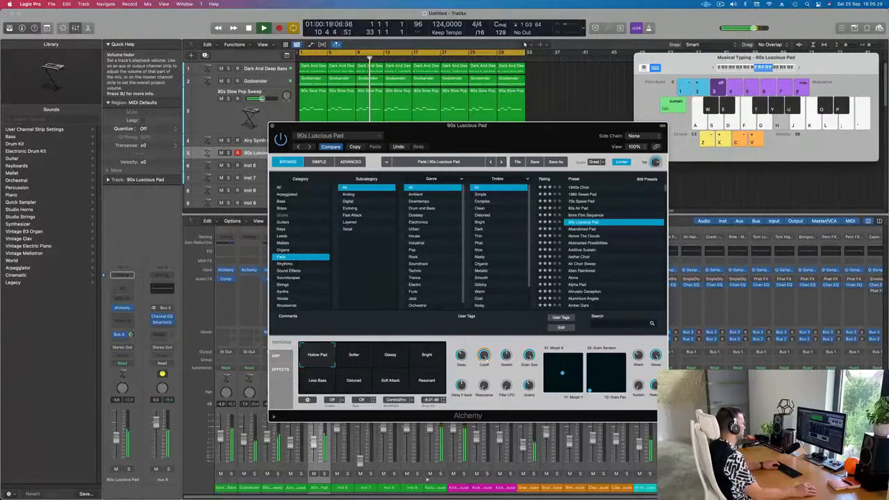
left_click_drag(117, 446, 117, 449)
key("g")
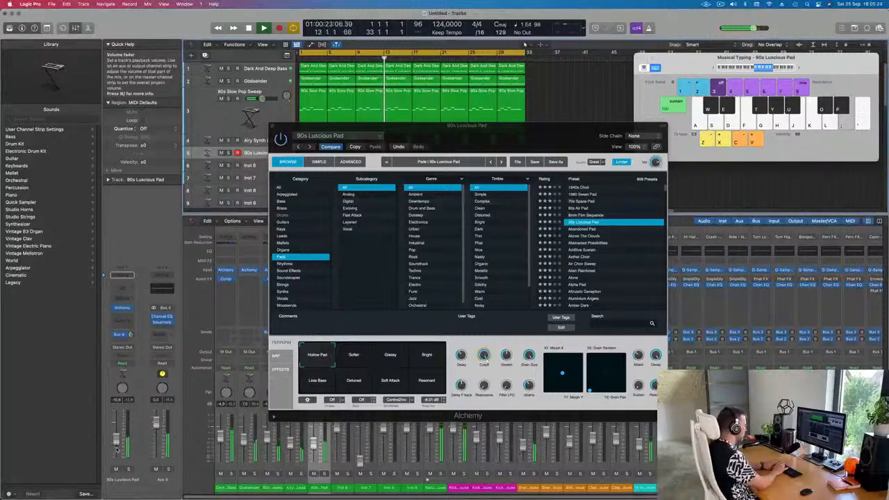
Raise the Musical Typing octave to C4 and try out melody notes with 90s Luscious Pad over the loop.
key("apostrophe")
key("semicolon")
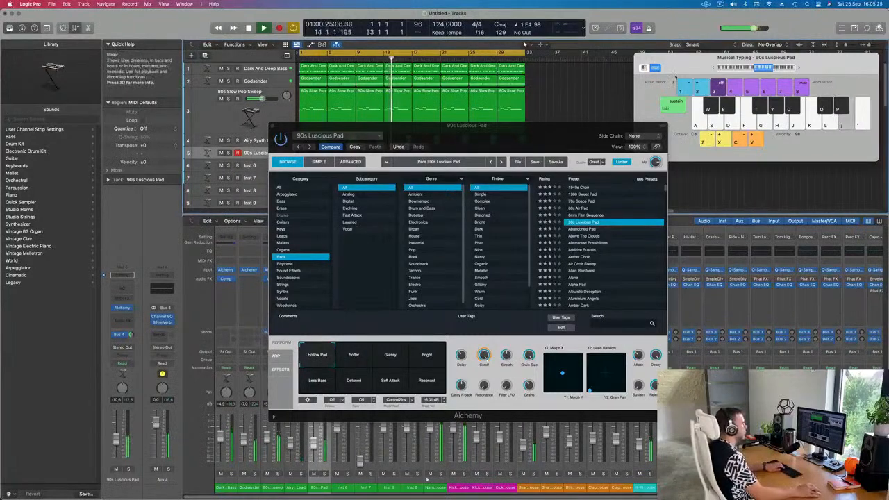
left_click_drag(793, 68, 798, 68)
key("l")
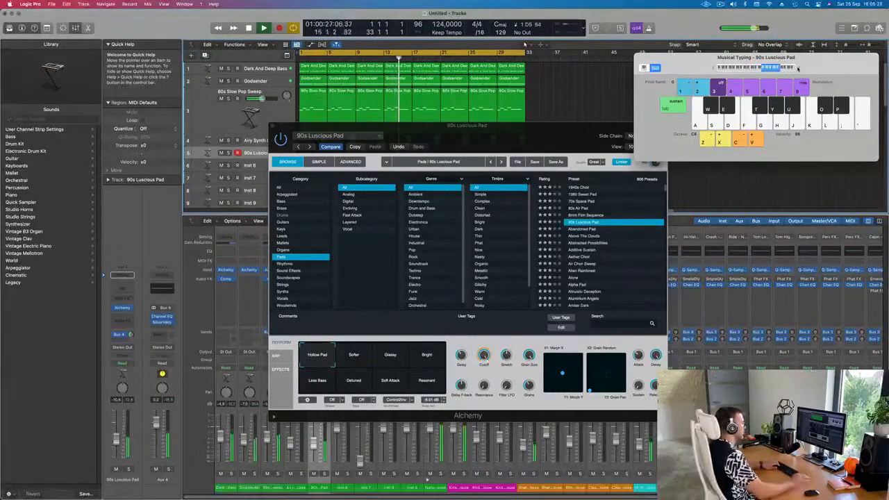
key("f")
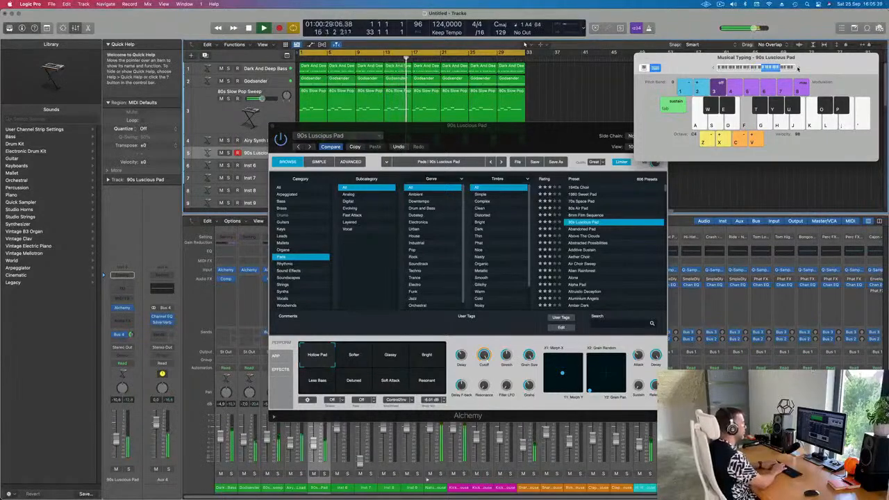
key("h")
key("f")
key("semicolon")
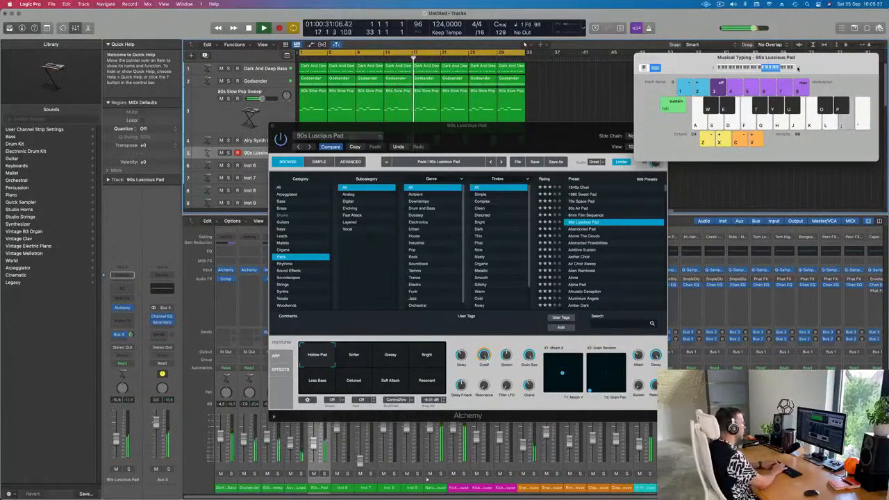
key("f")
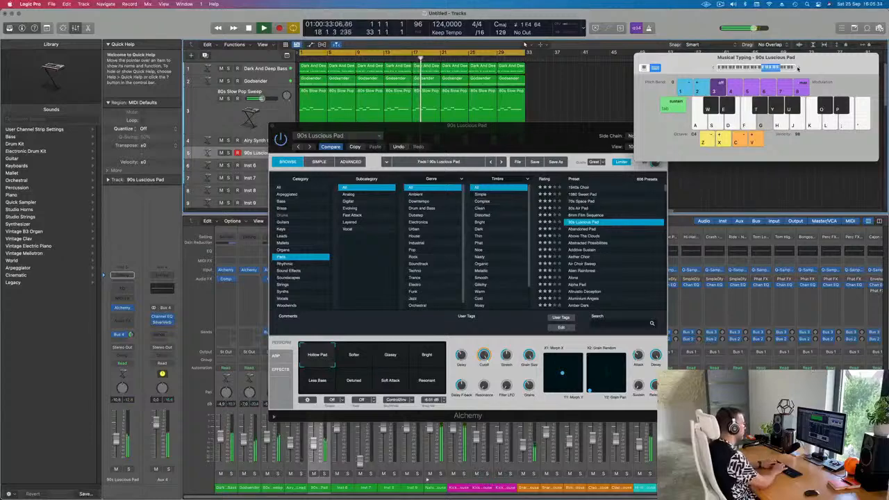
Rehearse a note pattern in the C4 octave with 90s Luscious Pad over the playing loop.
key("l")
key("g")
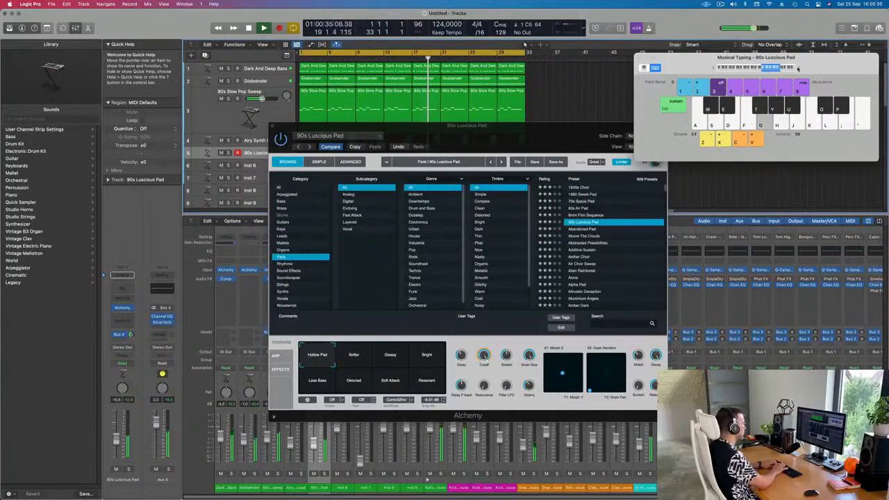
key("d")
key("s")
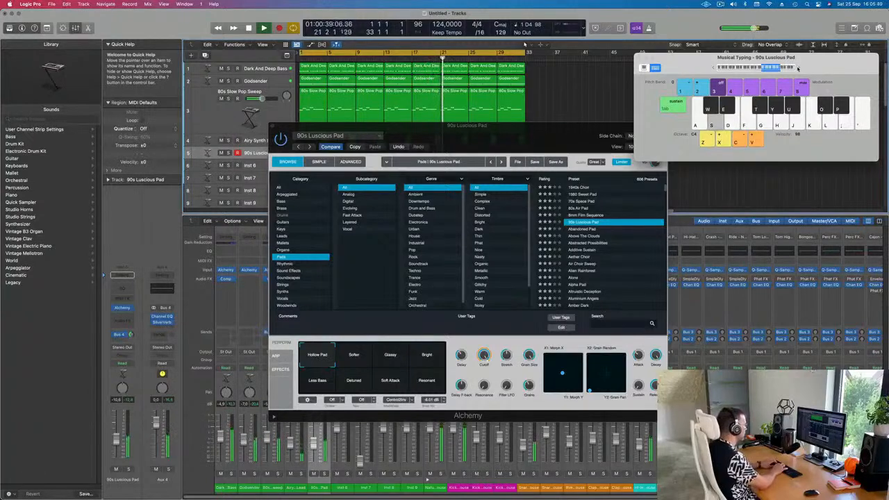
key("s")
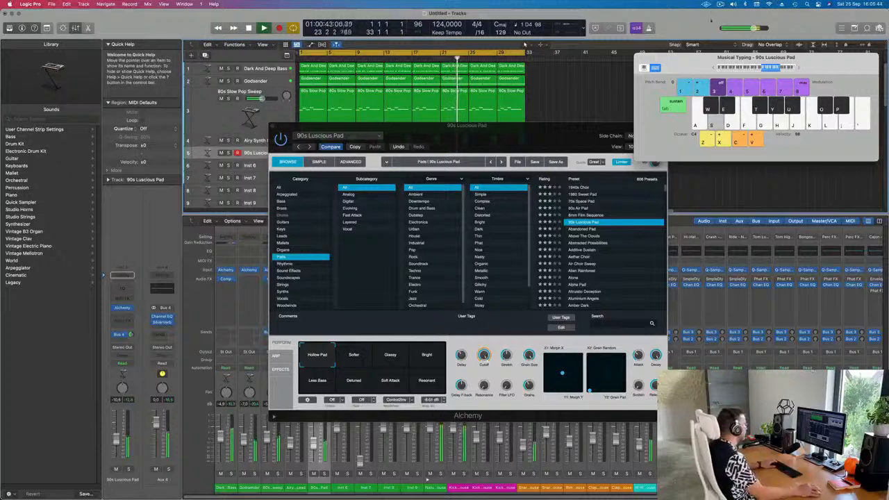
Record a four-bar part on the 90s Luscious Pad track, move the region to bar 1 and open it in the Piano Roll.
left_click_drag(434, 136, 679, 161)
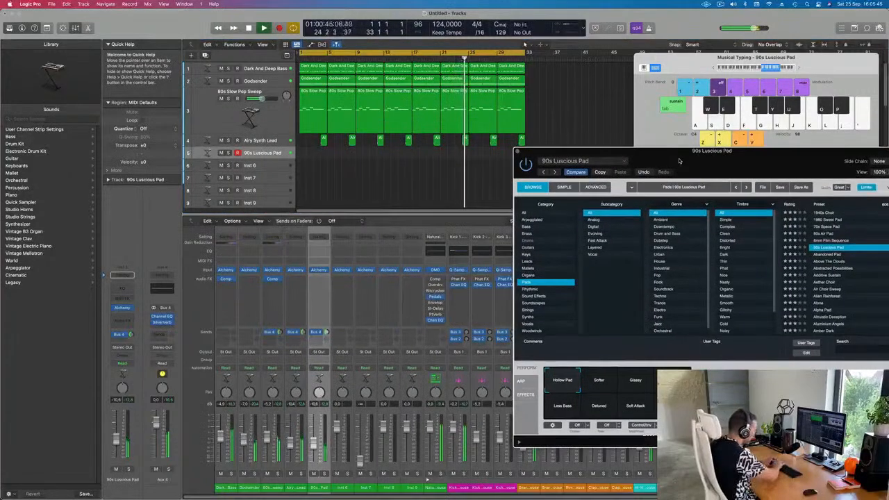
key("r")
key("s")
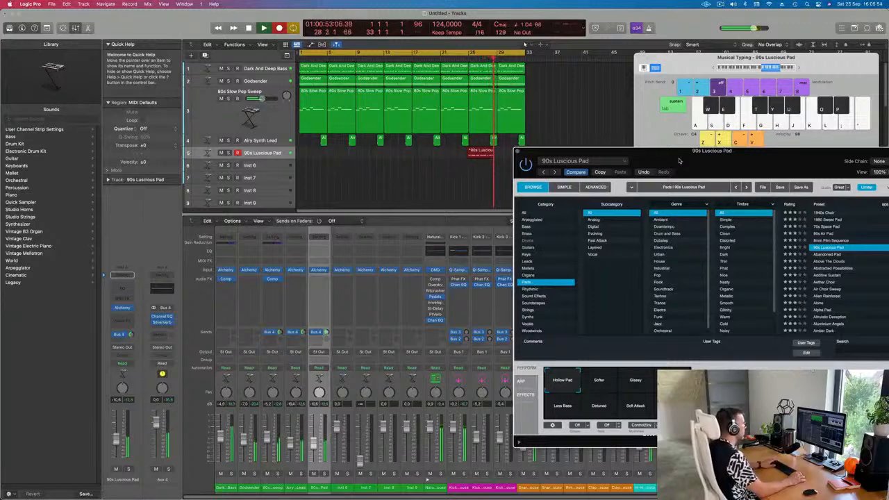
key("space")
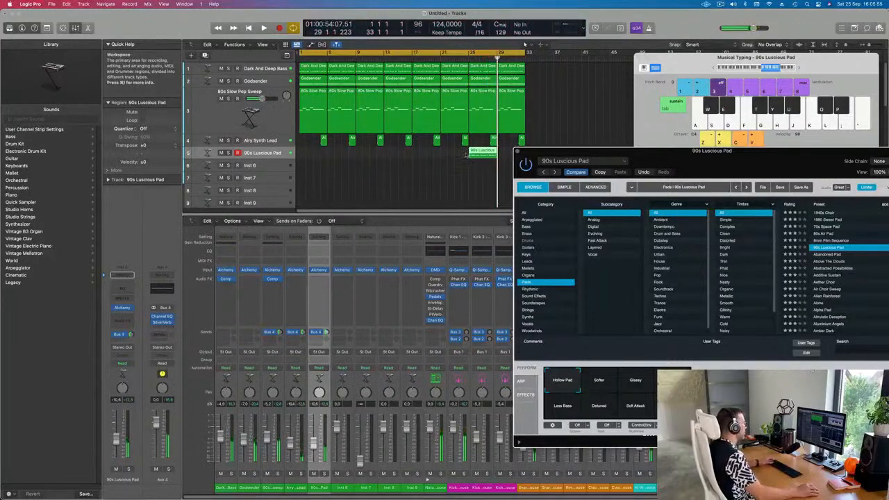
left_click_drag(480, 152, 310, 154)
double_click(309, 154)
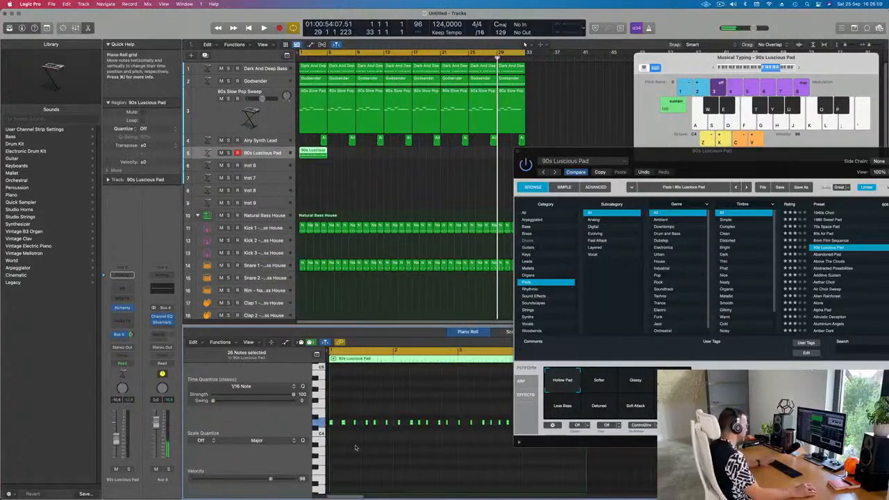
Audition the Softer, Glassy, Bright, Resonant, Soft Attack and Less Bass variations of 90s Luscious Pad, then return to Hollow Pad.
key("space")
left_click_drag(727, 166, 510, 144)
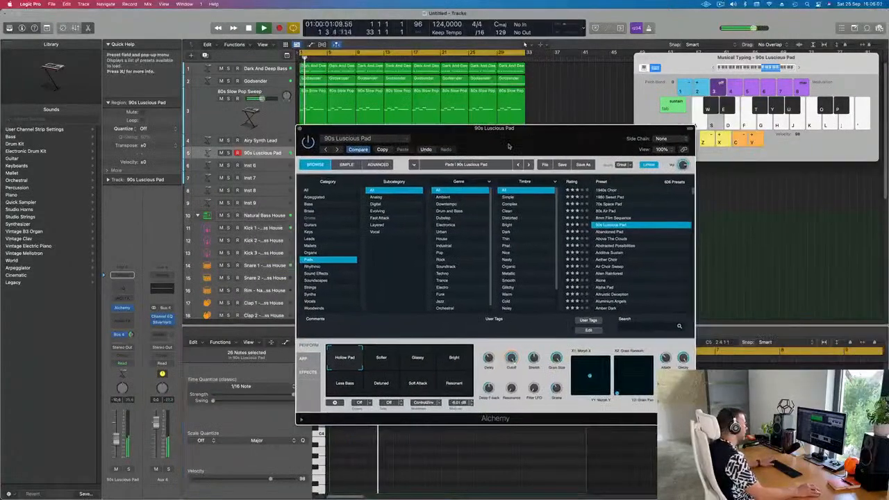
key("space")
key("space")
left_click(381, 358)
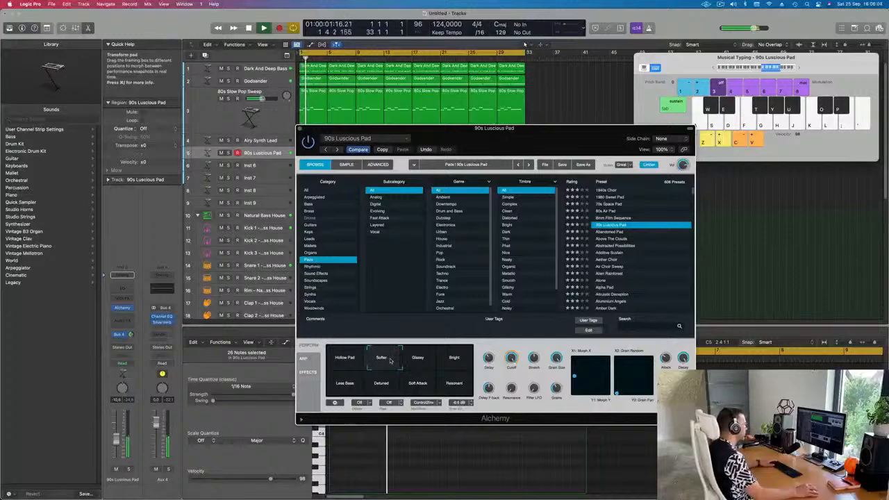
left_click(426, 359)
left_click(455, 357)
left_click(464, 389)
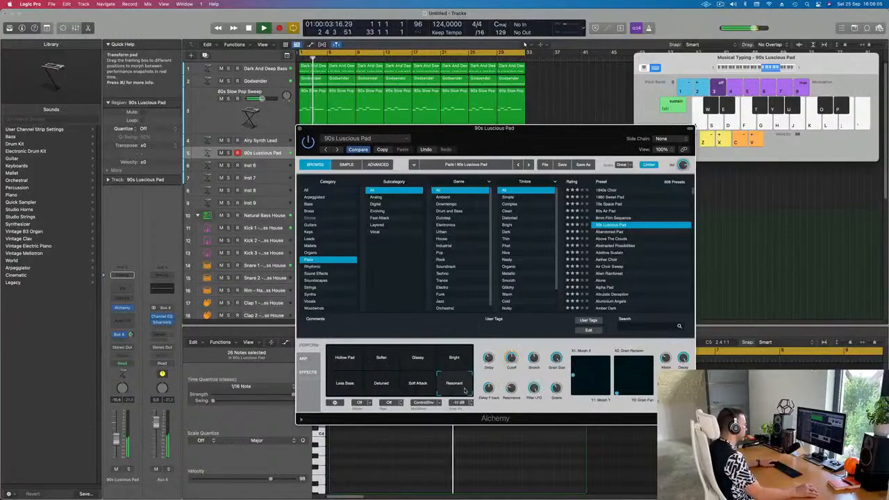
left_click(418, 393)
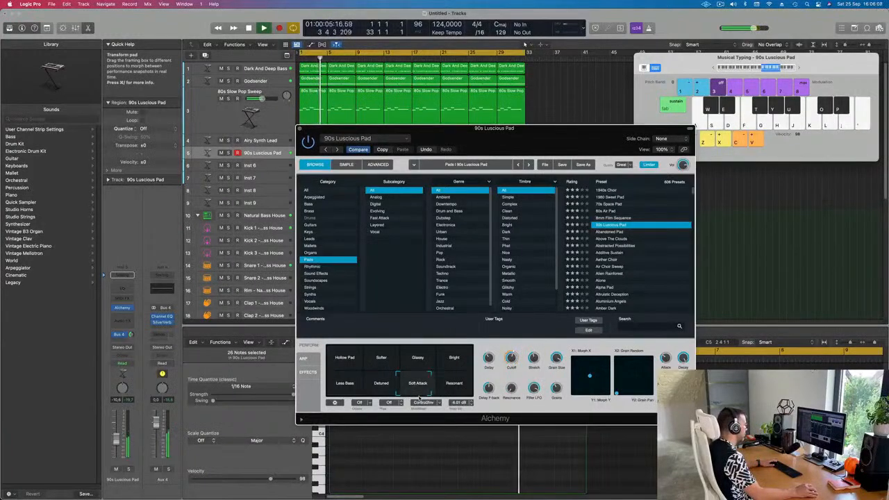
left_click(363, 388)
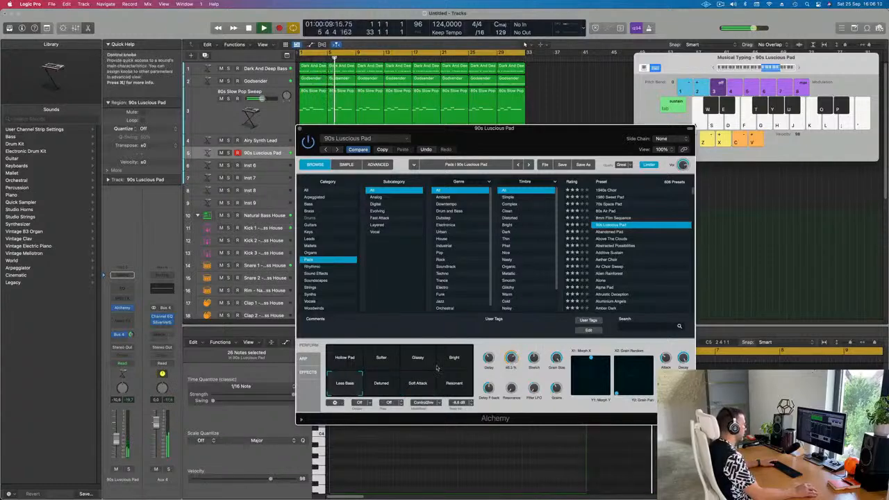
left_click(345, 360)
Lower the 90s Luscious Pad track volume to about -17 dB and repeat its region up to bar 33.
left_click_drag(494, 127, 607, 71)
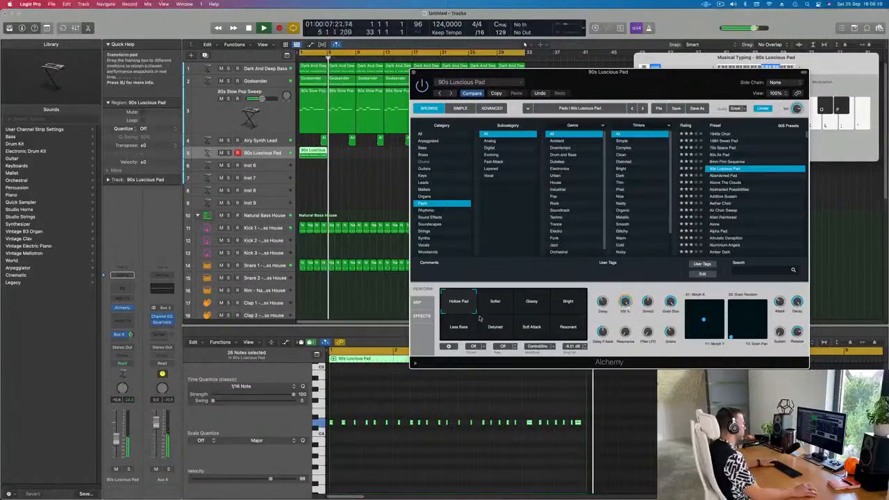
left_click(116, 444)
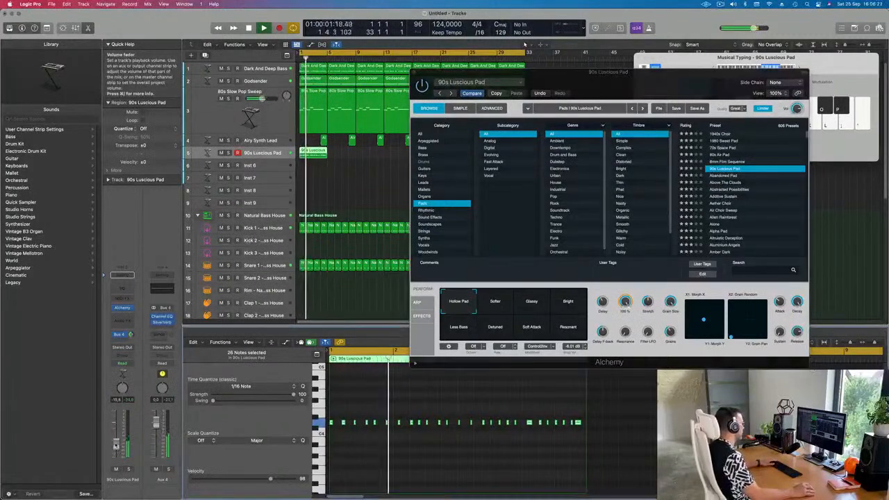
left_click_drag(116, 445, 115, 451)
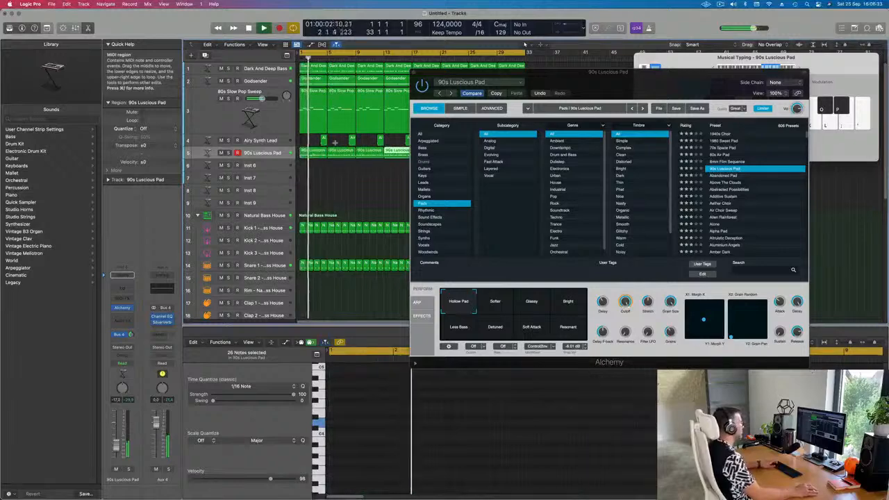
left_click_drag(486, 71, 629, 131)
key("super+r")
key("super+r")
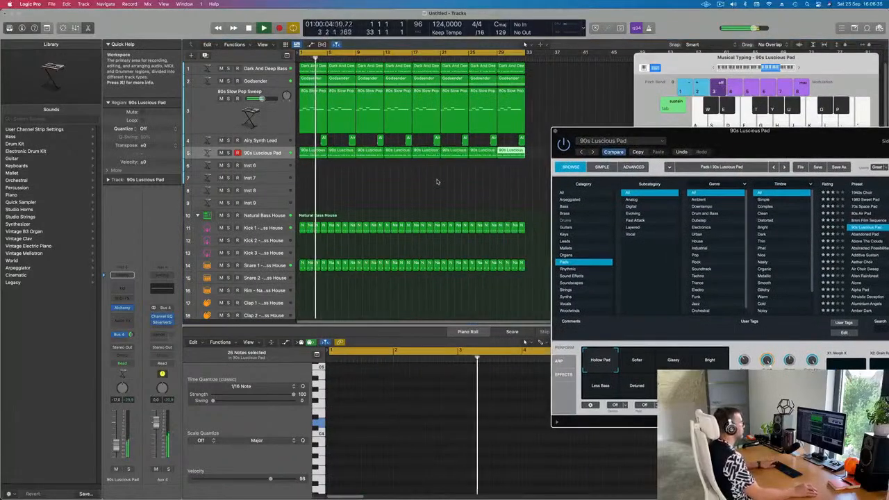
left_click(413, 202)
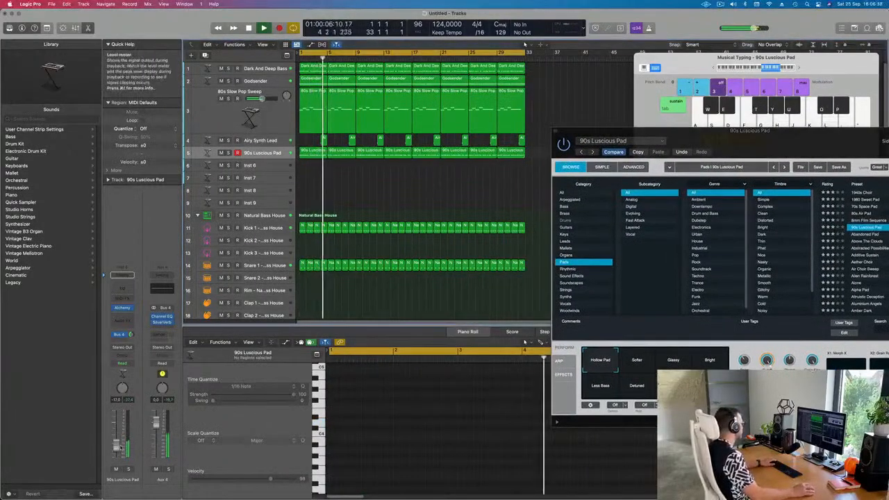
Lower the 90s Luscious Pad track volume further to about -23 dB and close its Alchemy window.
left_click_drag(116, 448, 116, 452)
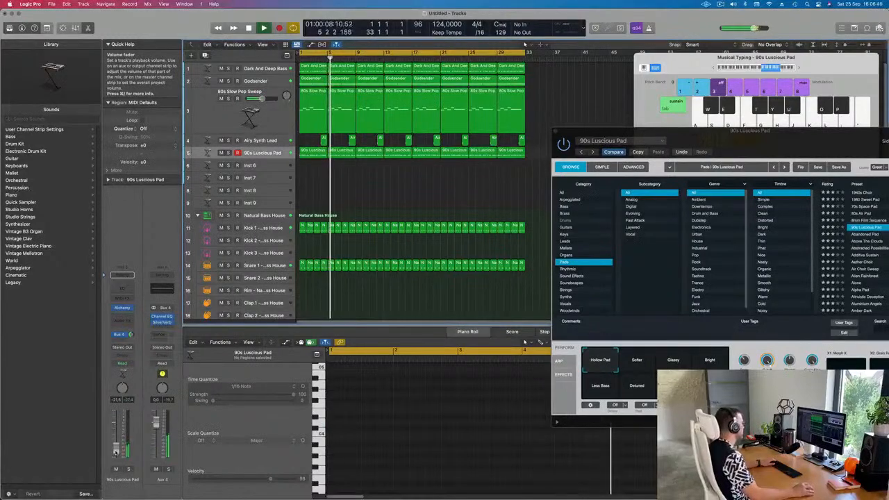
left_click_drag(770, 146, 562, 177)
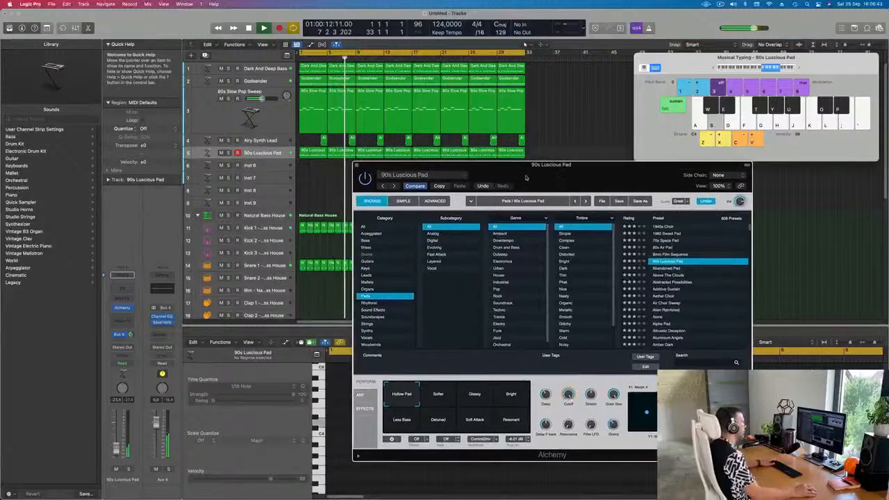
left_click(354, 162)
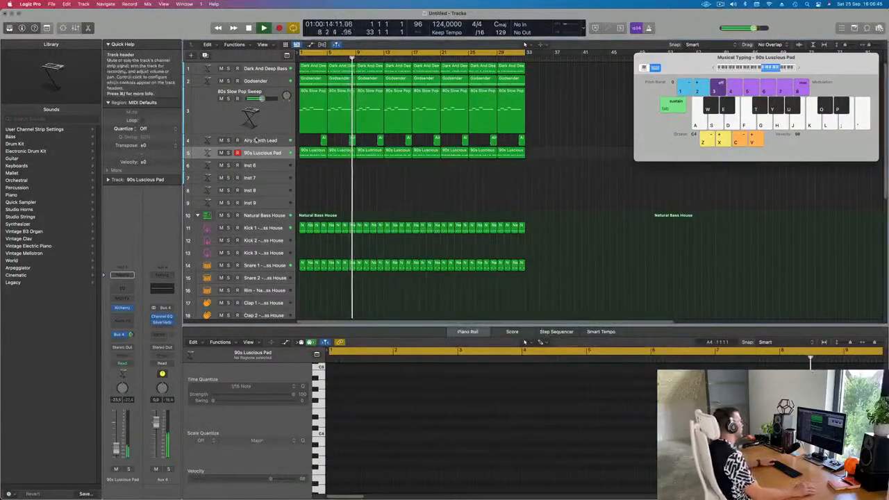
Duplicate the Dark And Deep Bass track with its settings and copy its first region onto the new track at bar 1.
left_click(267, 69)
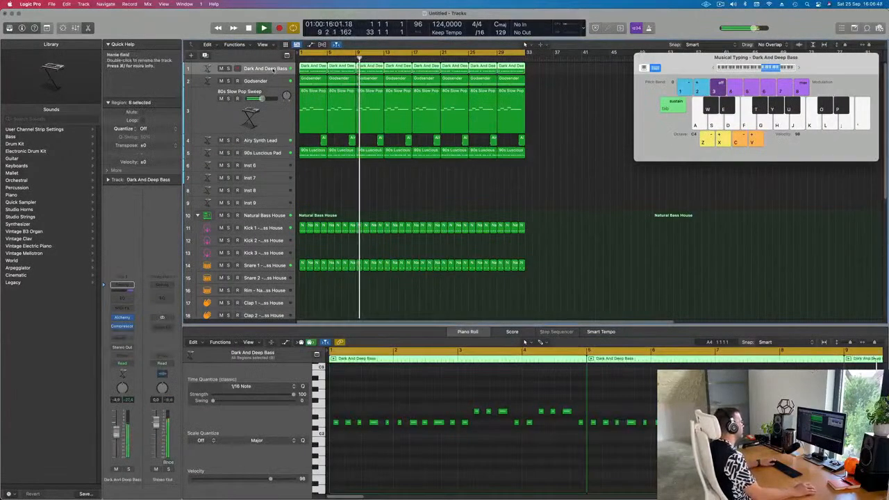
key("super+d")
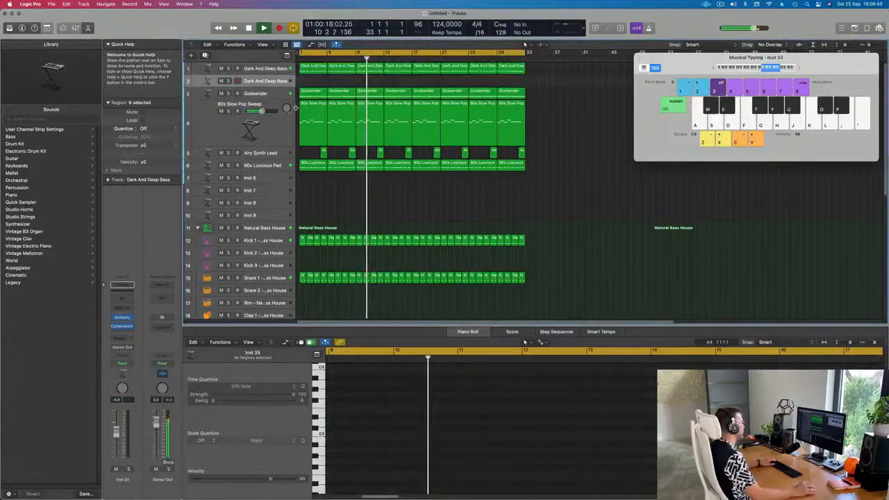
left_click(314, 69)
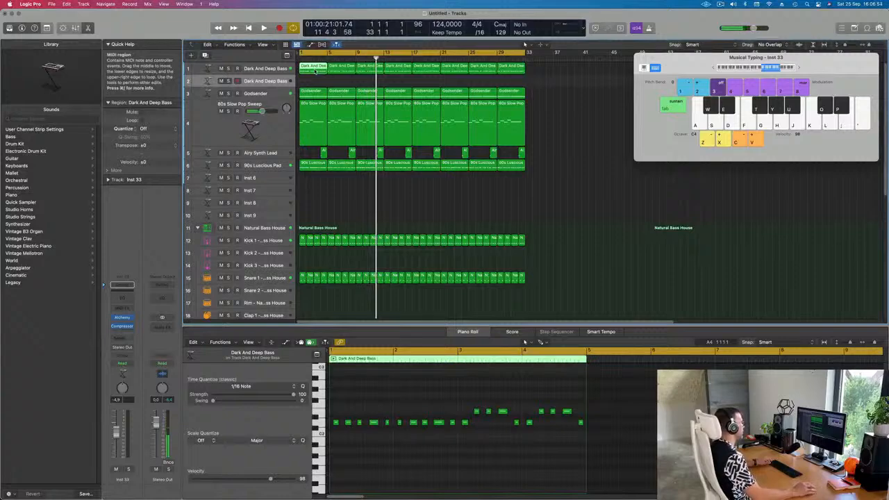
left_click_drag(316, 71, 315, 81)
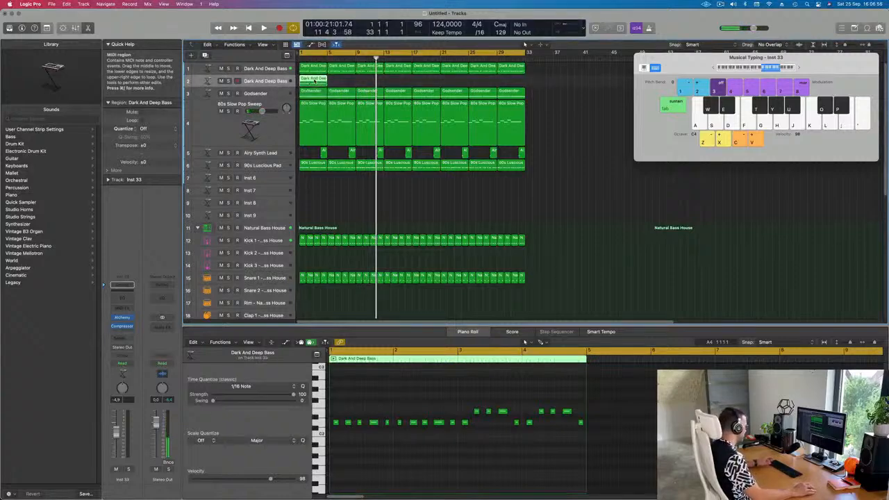
Repeat the copied bass region up to bar 33 and start playback from the beginning.
key("super+r")
key("super+r")
key("super+r")
key("super+r")
key("super+r")
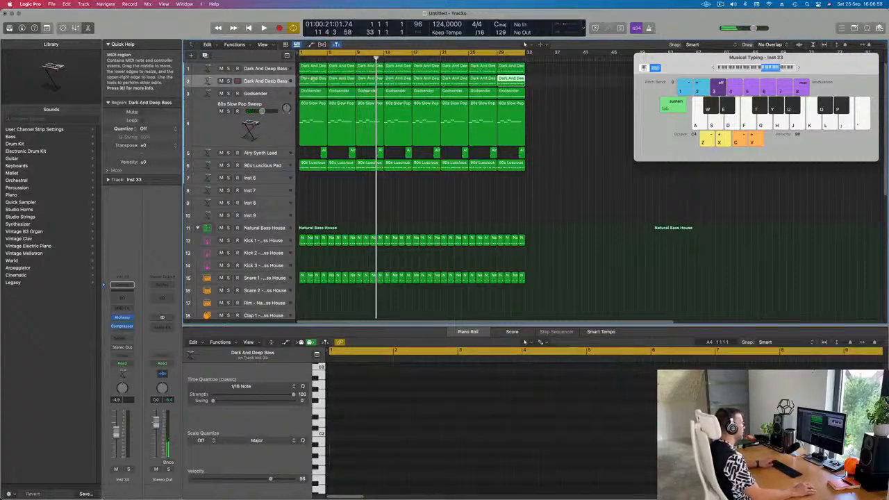
key("Return")
key("super+a")
key("space")
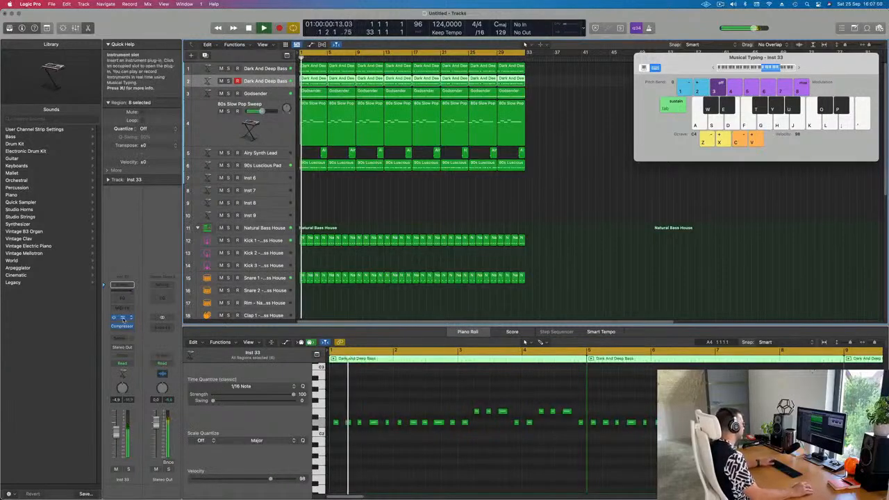
Open Alchemy on the duplicated bass track and filter the presets to the Plucked subcategory across all categories.
left_click(123, 318)
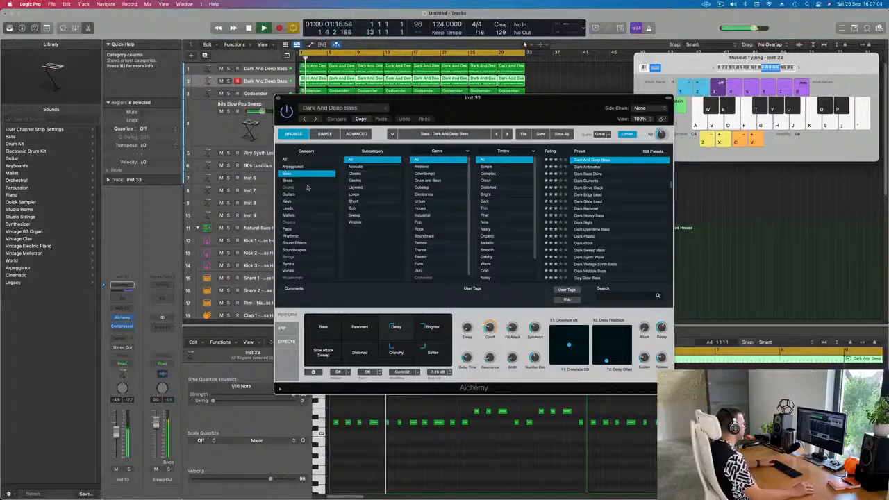
left_click(284, 160)
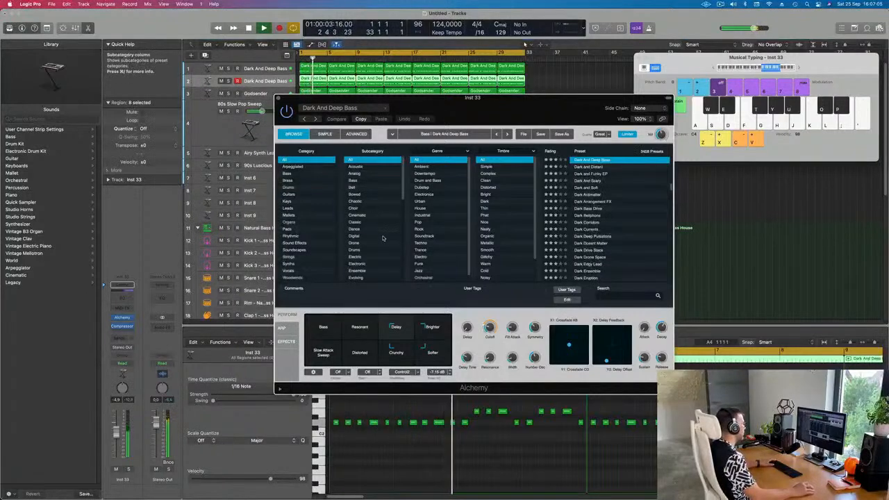
scroll(382, 238, "down", 5)
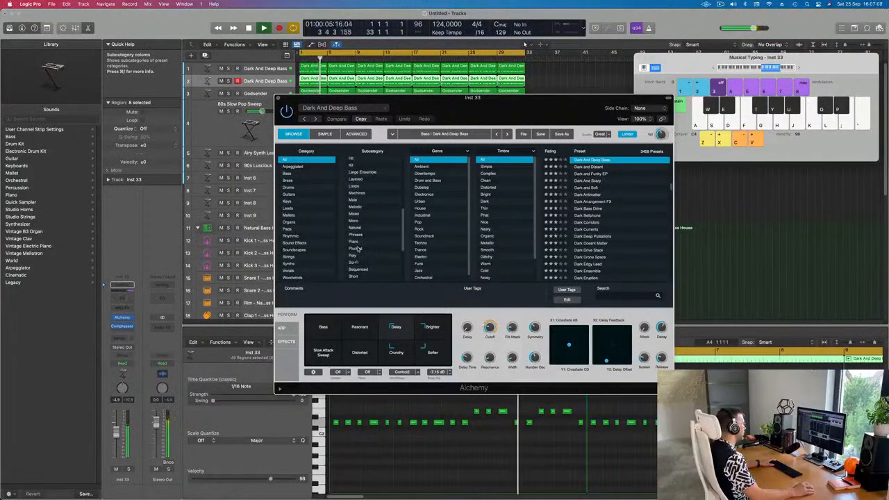
left_click(355, 248)
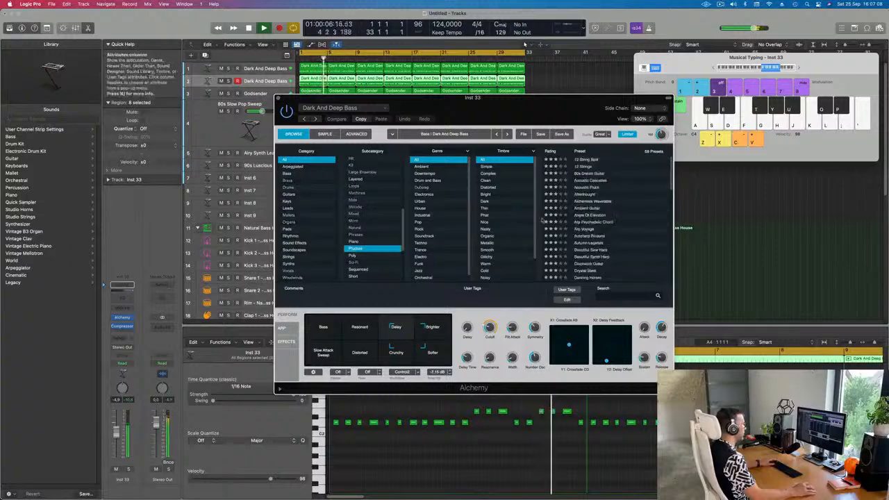
Try the Alchemists Wavetable preset on the duplicated track and lower the track volume slightly.
left_click(586, 203)
left_click_drag(486, 97, 613, 102)
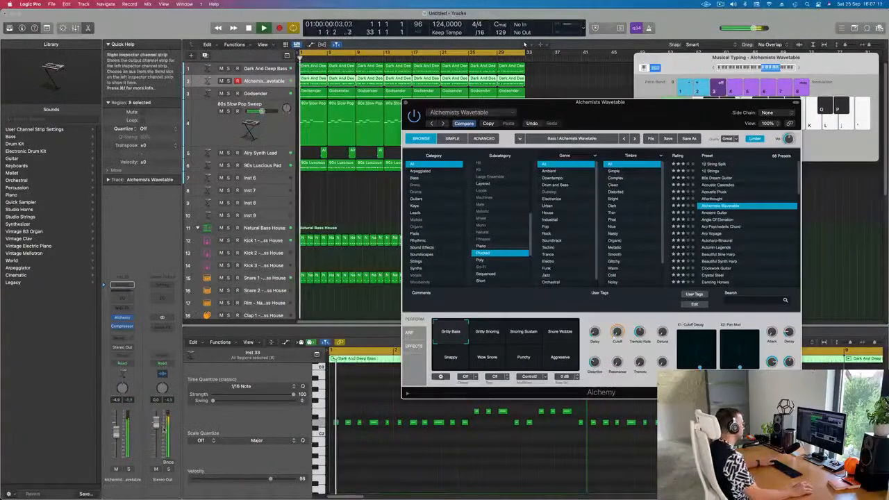
left_click_drag(116, 431, 116, 434)
key("space")
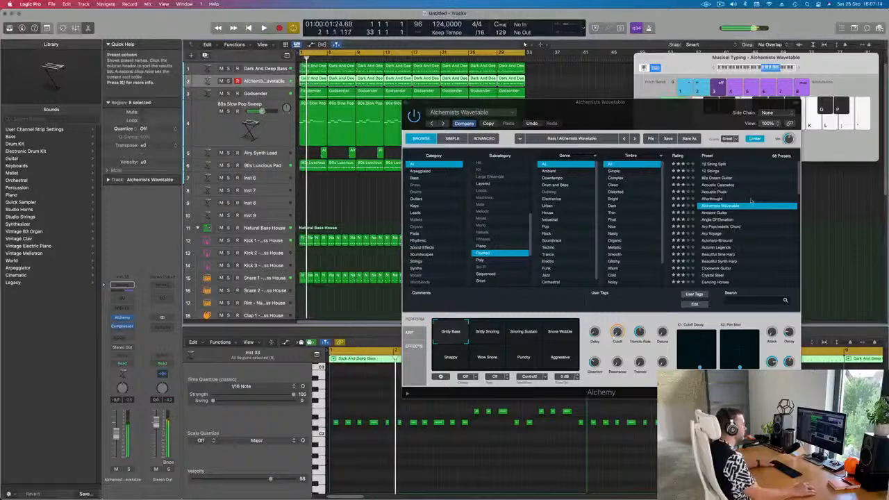
key("space")
Load the Angle Of Elevation preset, adjust the track volume and briefly solo the track during playback.
left_click(718, 220)
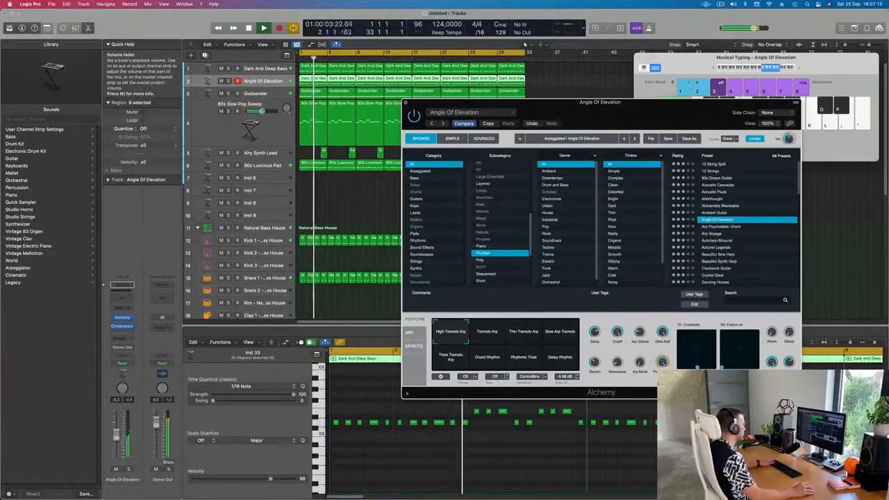
left_click_drag(116, 434, 117, 437)
key("space")
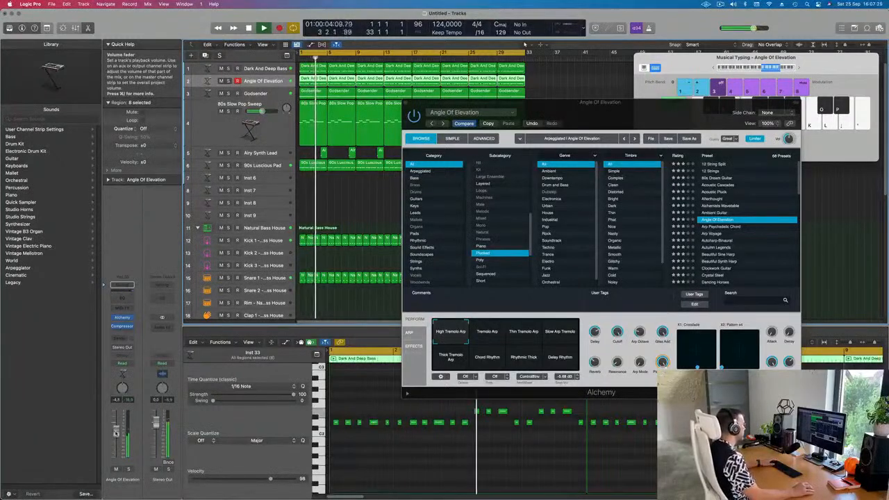
left_click(128, 470)
left_click(128, 470)
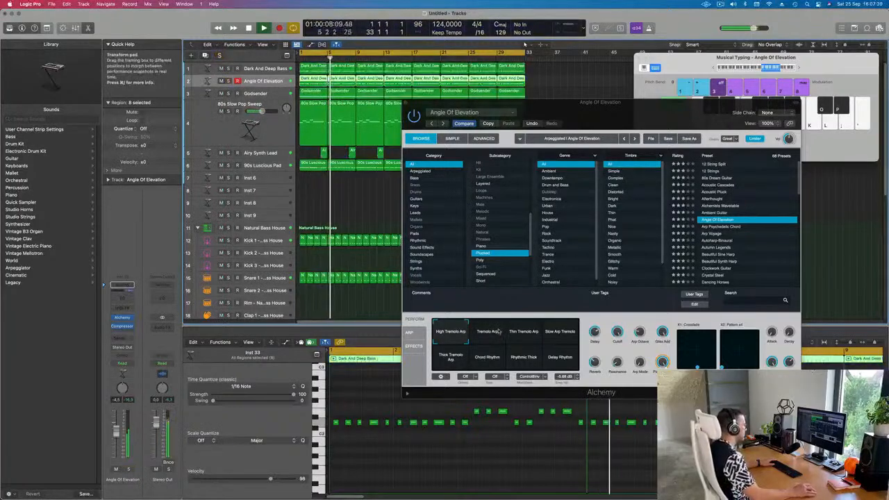
Audition the Thin Tremolo Arp, Slow Arp Tremolo and Delay Rhythm variations, return to High Tremolo Arp and close Alchemy.
left_click(530, 334)
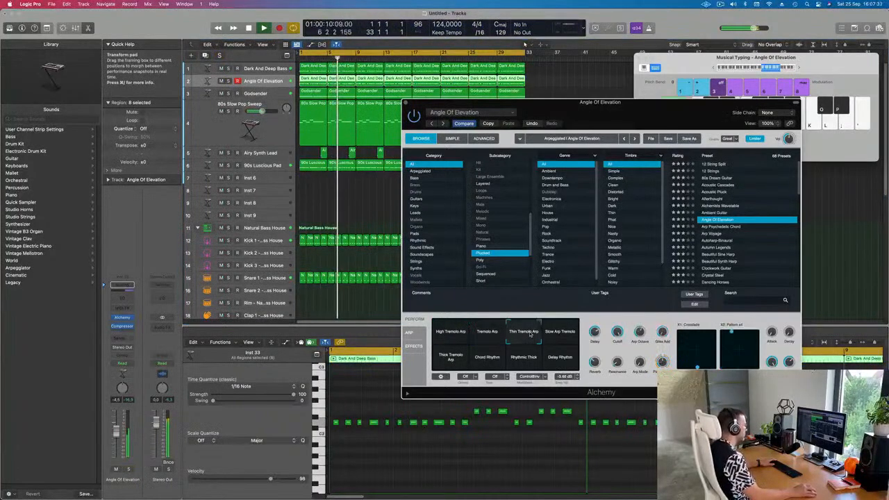
left_click(562, 334)
left_click(559, 361)
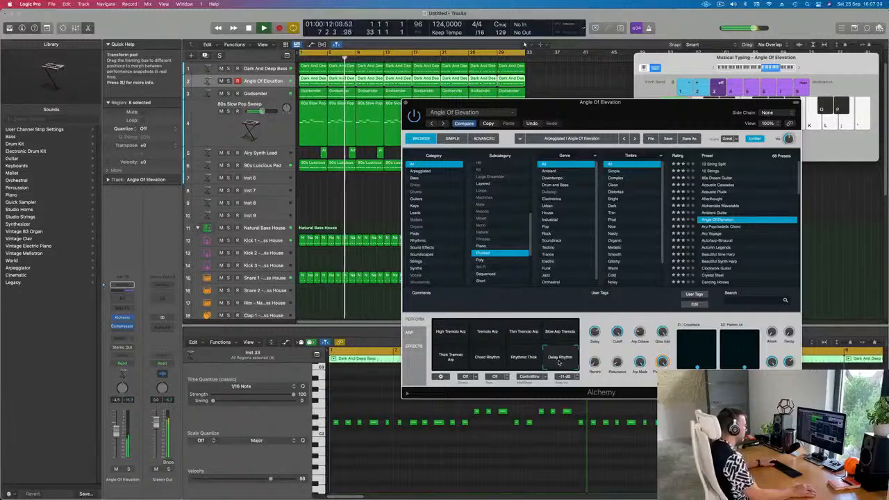
left_click(450, 333)
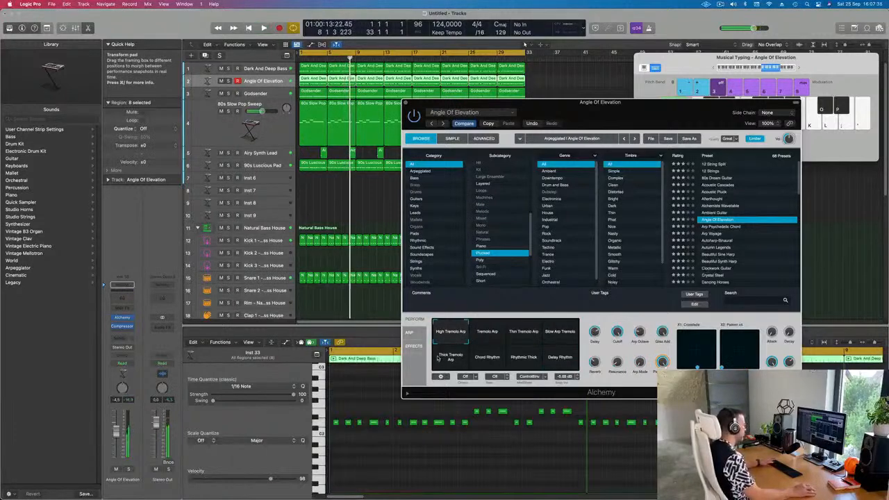
left_click_drag(486, 102, 418, 153)
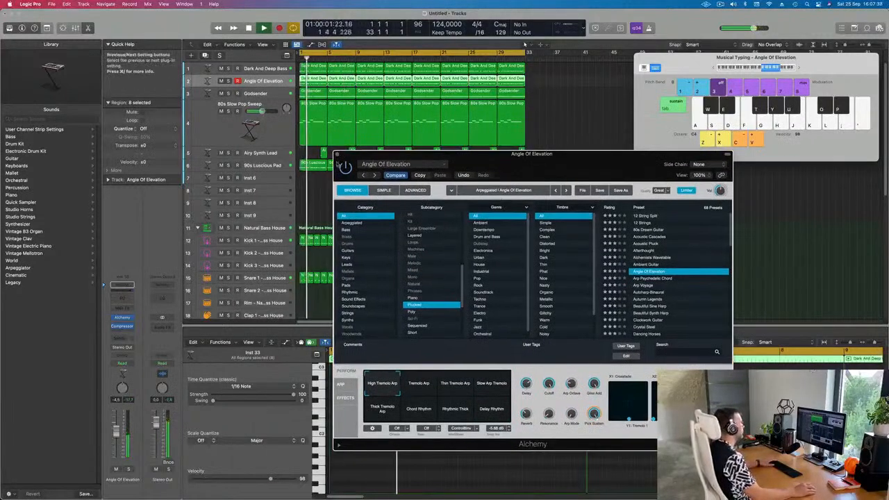
left_click(337, 154)
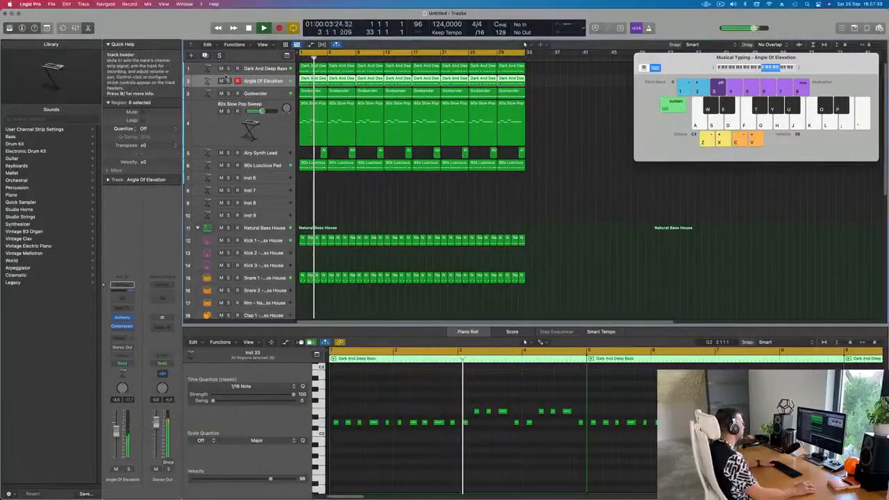
Check playback with the Angle Of Elevation track's mute toggled, and mute the 80s Slow Pop Sweep track.
left_click(220, 80)
left_click(221, 80)
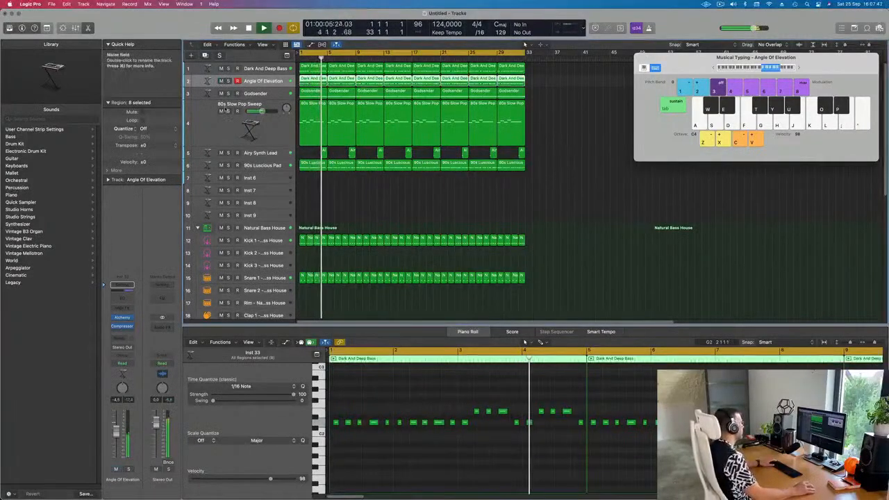
left_click(221, 111)
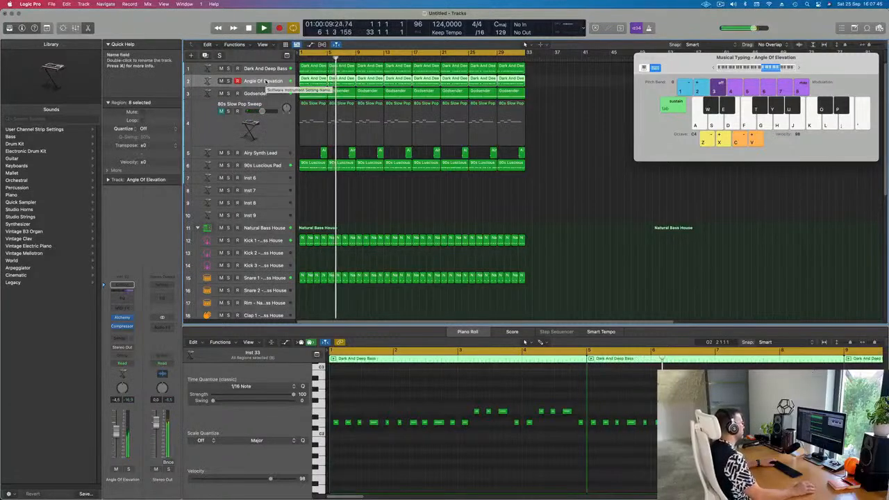
left_click(213, 134)
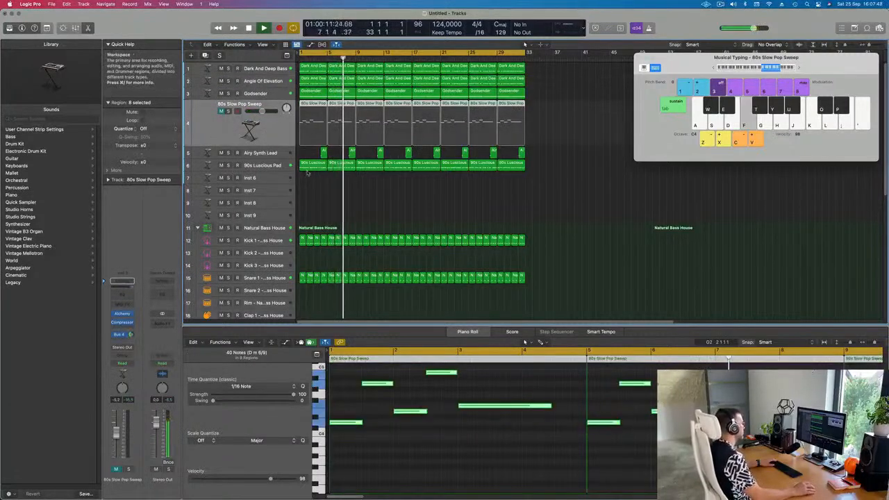
key("super+Left")
left_click(408, 203)
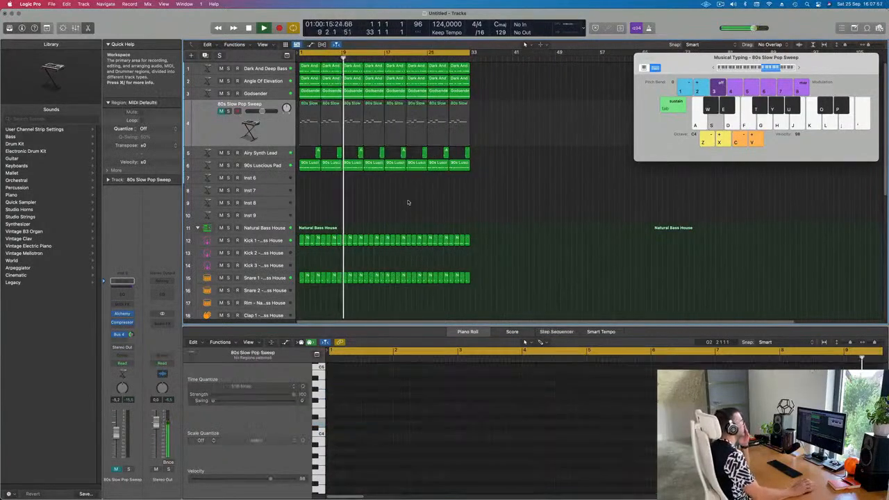
Briefly solo the open hi-hat and shaker tracks of the Natural Bass House kit during playback.
scroll(406, 204, "down", 2)
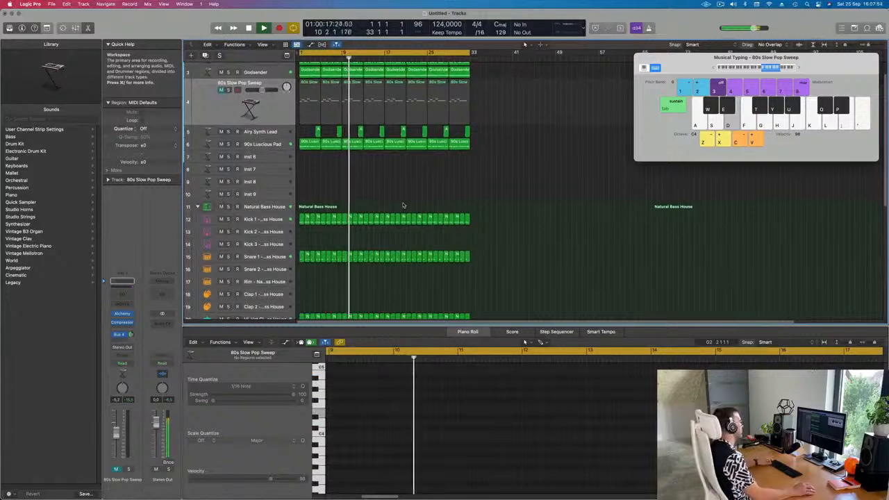
scroll(397, 215, "down", 10)
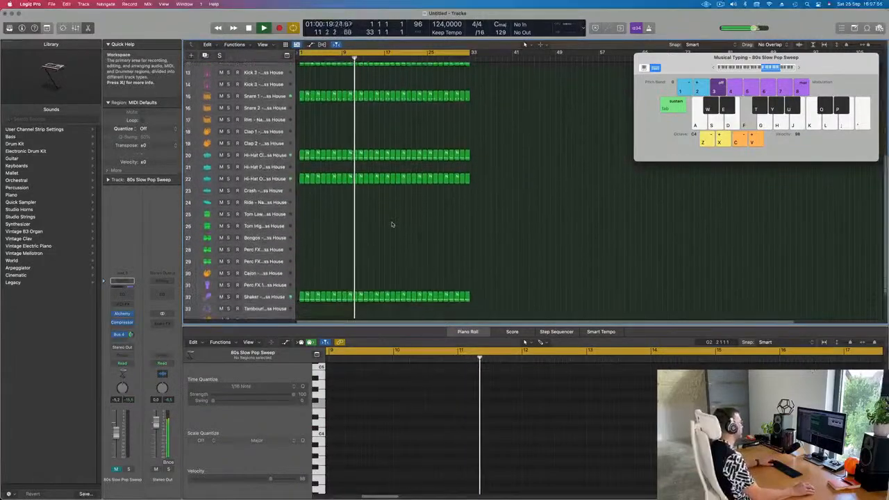
scroll(391, 225, "down", 2)
left_click(228, 155)
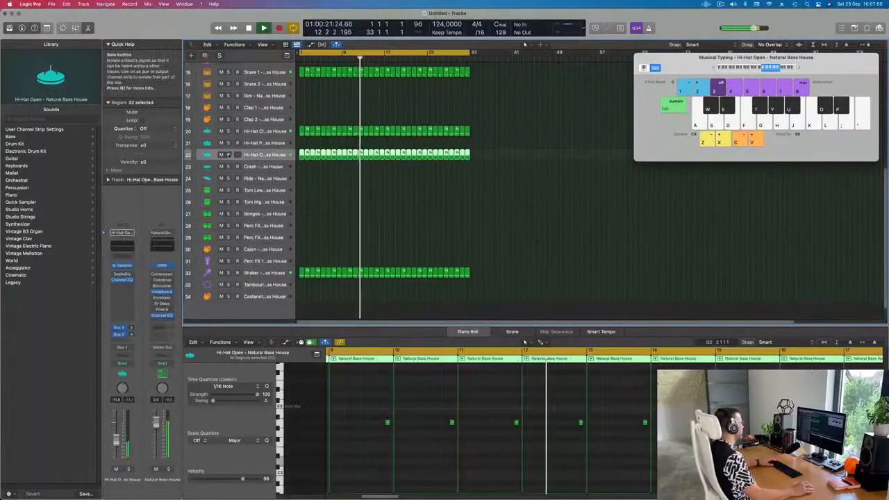
left_click(228, 155)
left_click(229, 155)
left_click(228, 273)
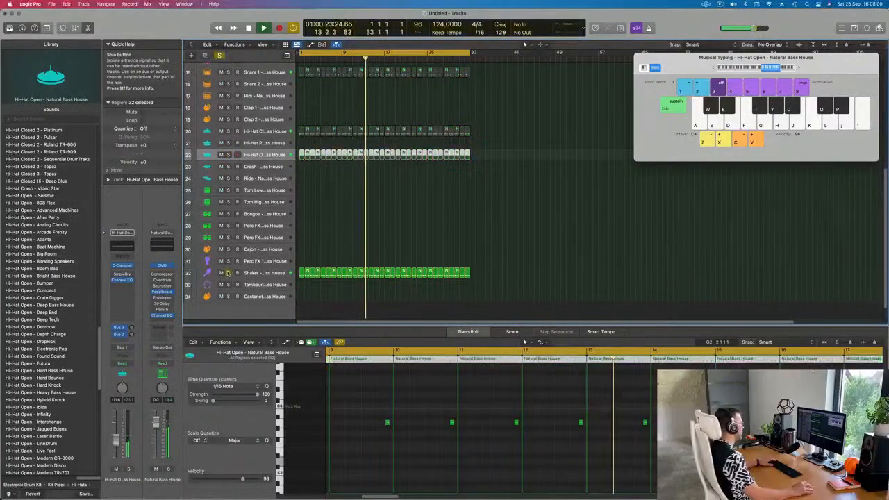
left_click(228, 273)
Lower the shaker track's volume slightly, restart playback and raise the shaker's Bus 2 delay send.
left_click(261, 273)
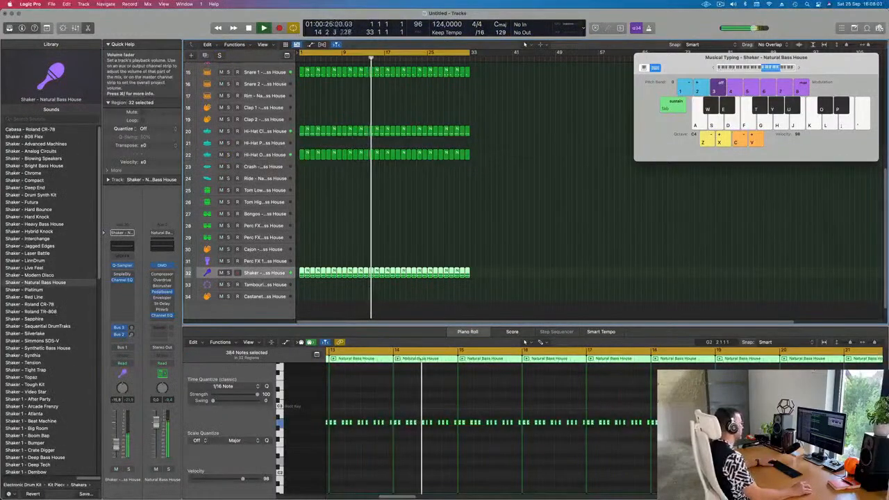
left_click_drag(116, 445, 116, 446)
key("Return")
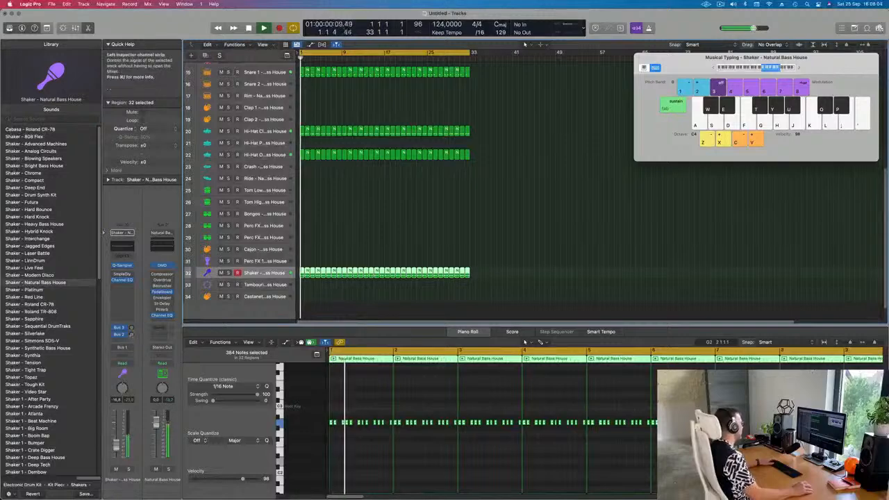
left_click_drag(131, 335, 131, 330)
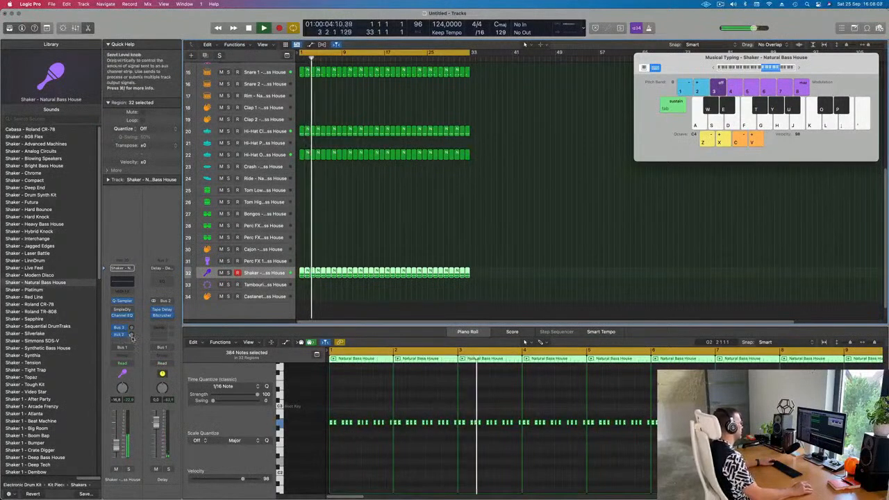
Unmute the 80s Slow Pop Sweep track and lower its volume slightly.
scroll(389, 208, "up", 10)
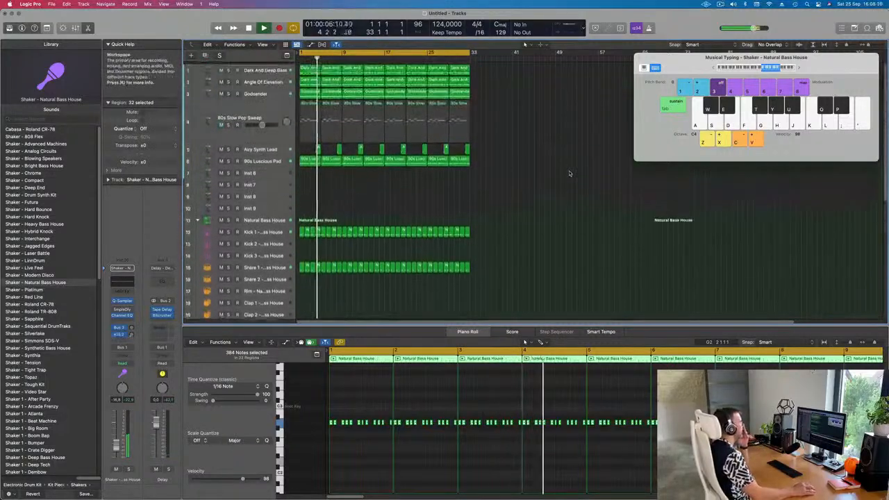
left_click(553, 155)
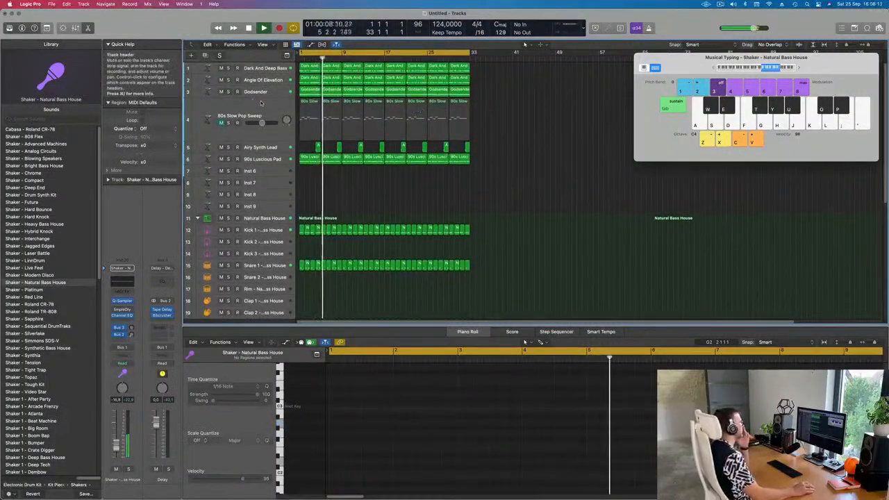
left_click(224, 129)
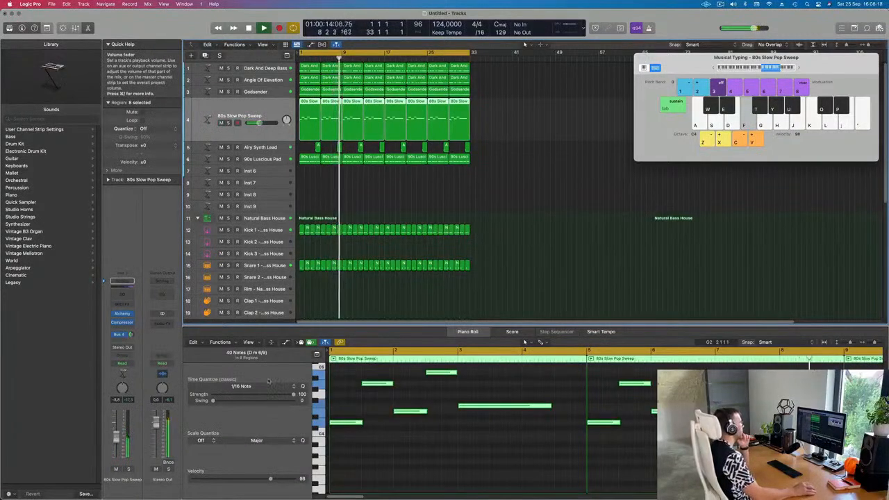
left_click(500, 255)
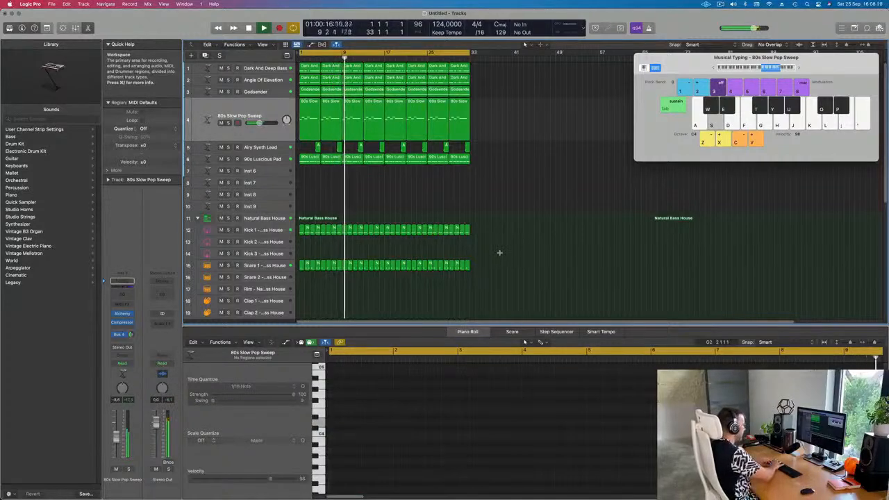
Repeat all regions once so the arrangement extends to bar 65.
key("super+a")
key("super+r")
key("super+Left")
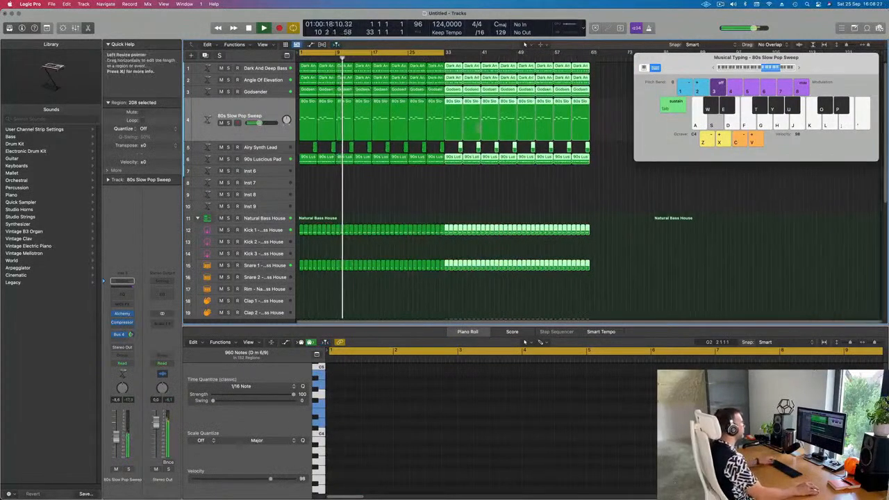
Show the secondary ruler and extend the cycle range to bar 65.
left_click(263, 44)
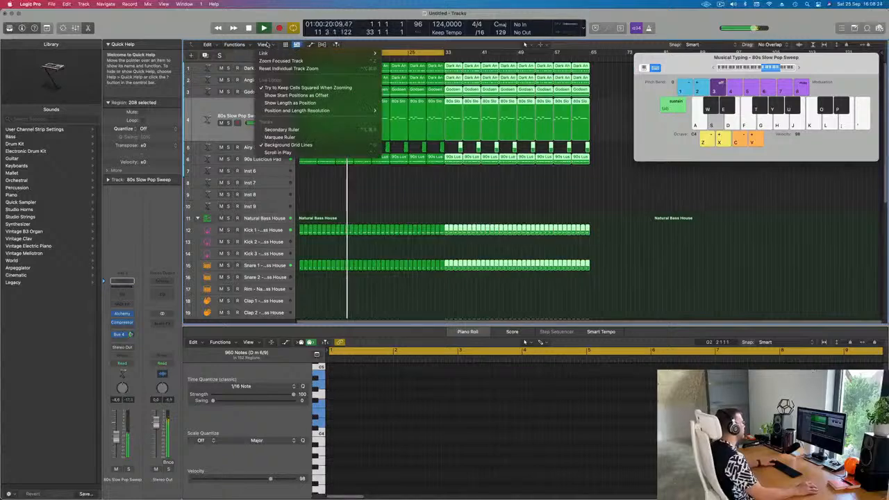
left_click(282, 130)
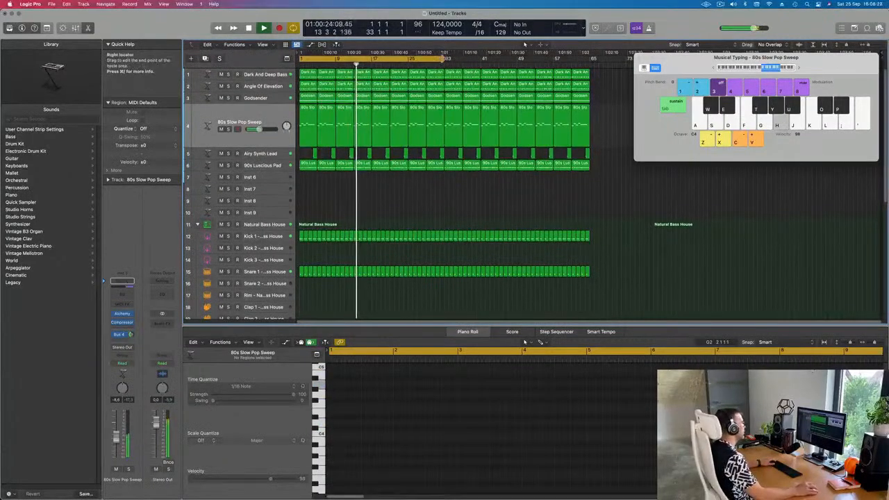
left_click_drag(445, 58, 592, 78)
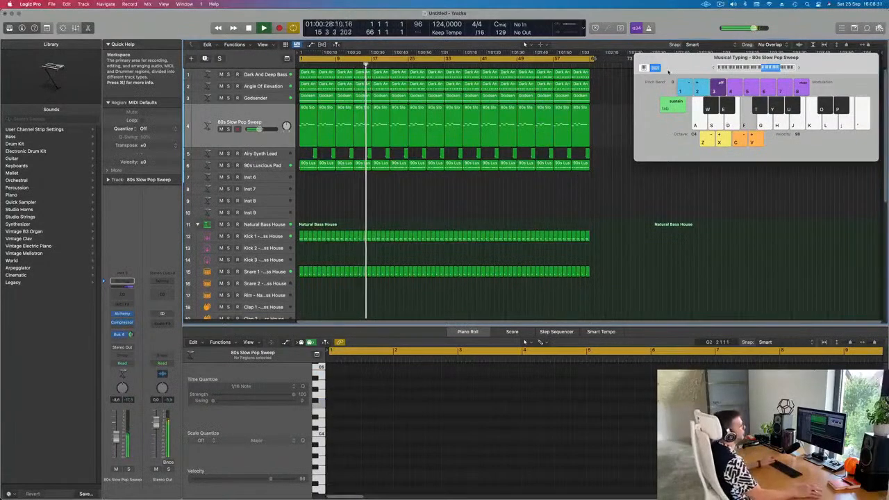
left_click_drag(591, 59, 592, 60)
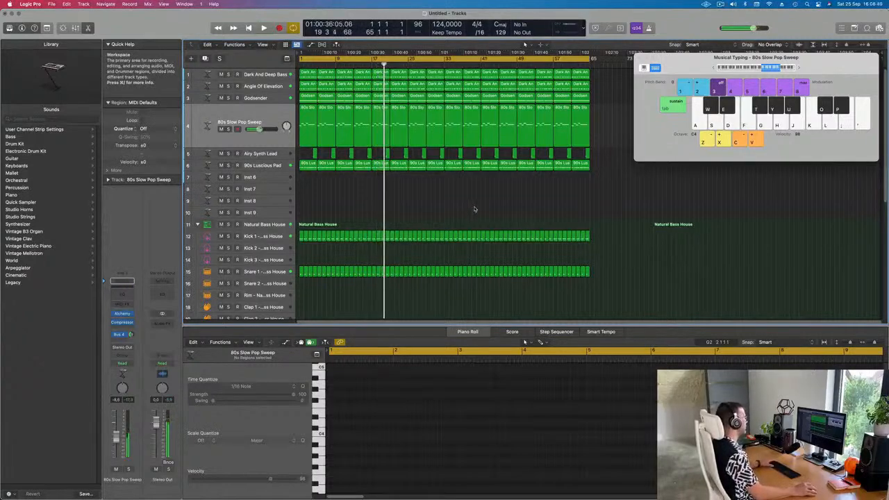
Restart playback from the beginning, mute the 80s Slow Pop Sweep track and briefly solo the Godsender track.
key("Return")
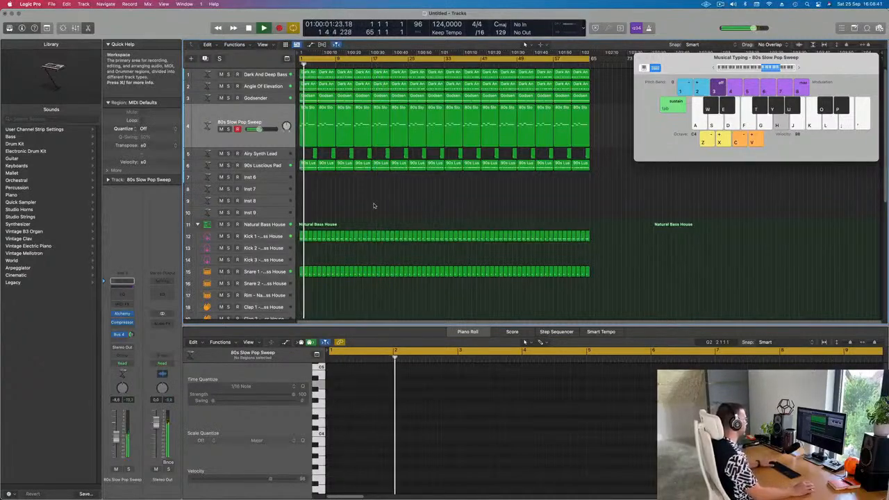
key("Return")
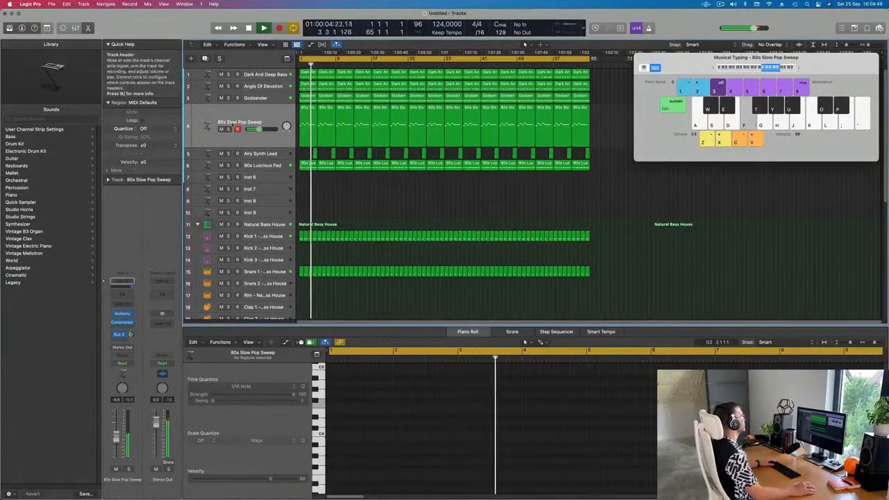
left_click(221, 129)
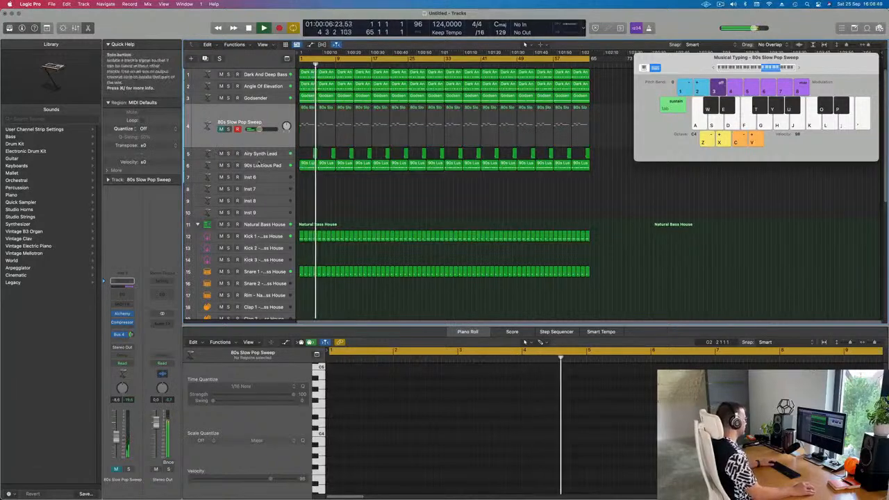
left_click(229, 98)
left_click(229, 98)
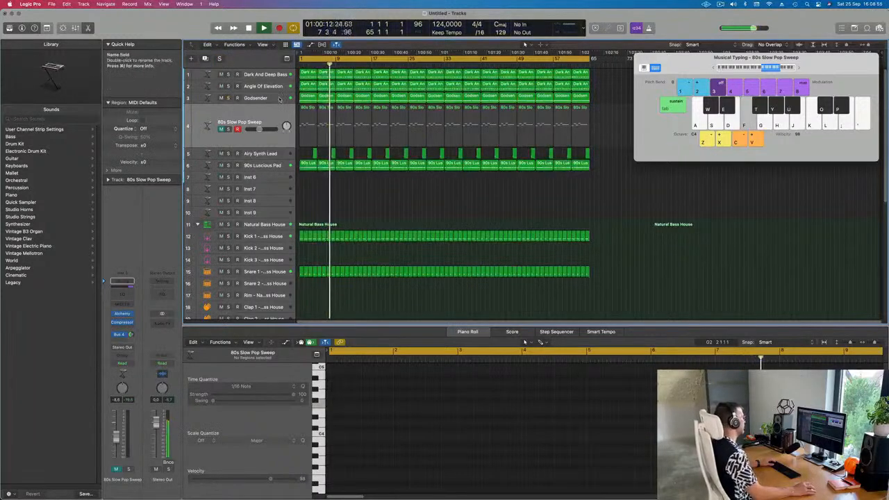
Mute Godsender briefly for comparison, and mute the 90s Luscious Pad and Airy Synth Lead tracks.
left_click(219, 101)
left_click(220, 98)
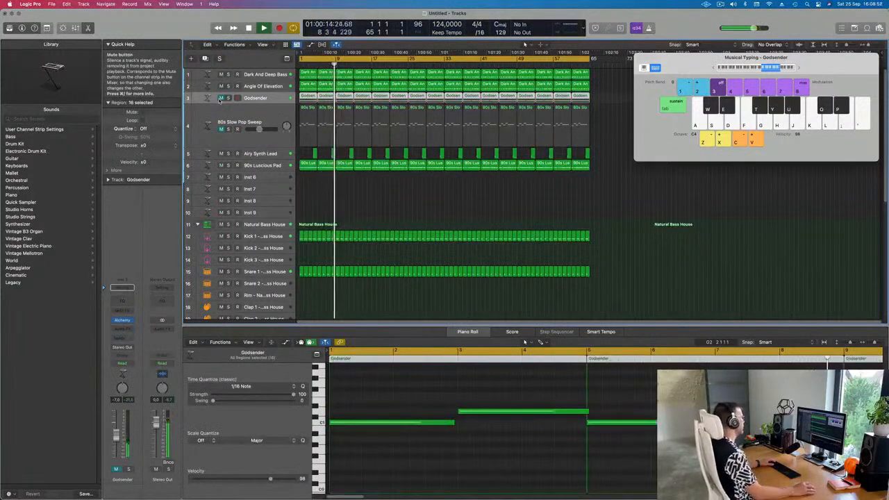
left_click(220, 98)
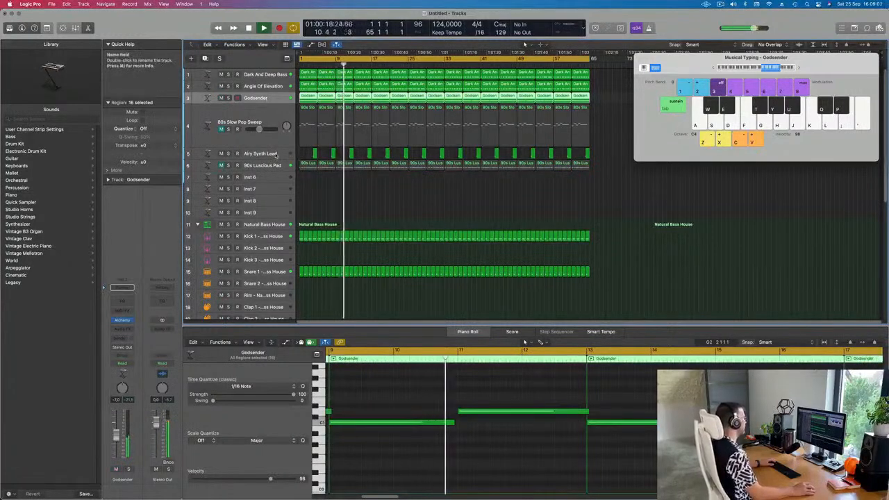
left_click(277, 154)
left_click(220, 153)
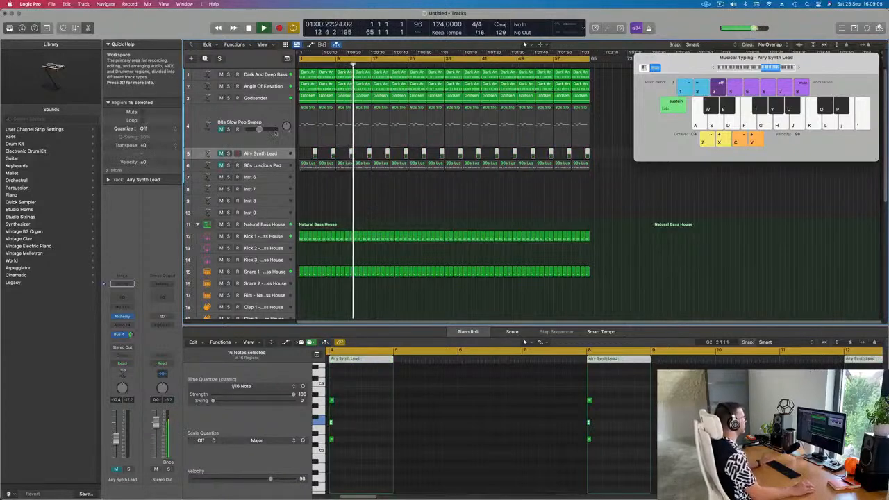
Duplicate the Godsender track and move the first Godsender region onto the new track at bar 1.
left_click(270, 98)
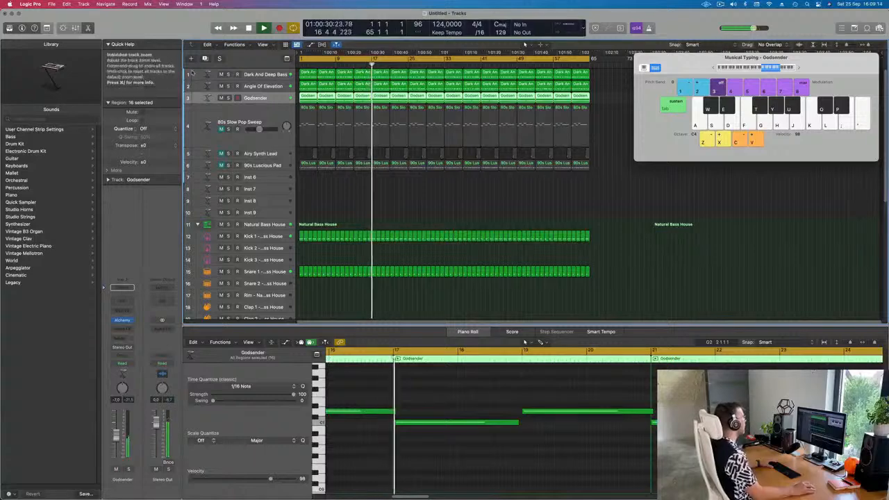
key("super+d")
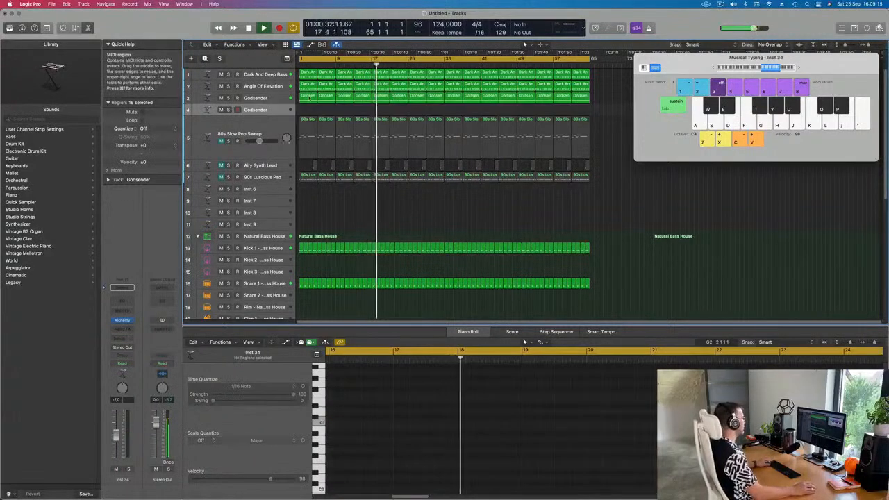
left_click_drag(310, 98, 309, 110)
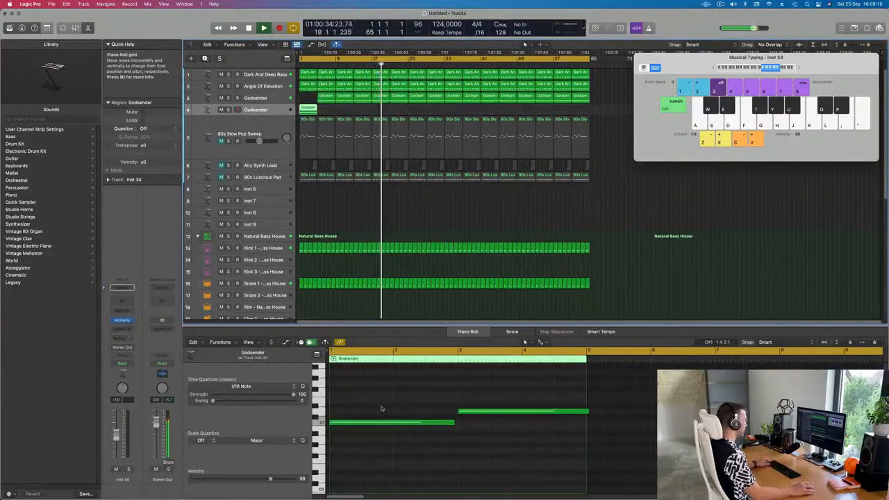
Resize both notes in the duplicated track's Godsender region to two bars each and copy them one octave higher.
left_click_drag(453, 422, 457, 423)
left_click(574, 413)
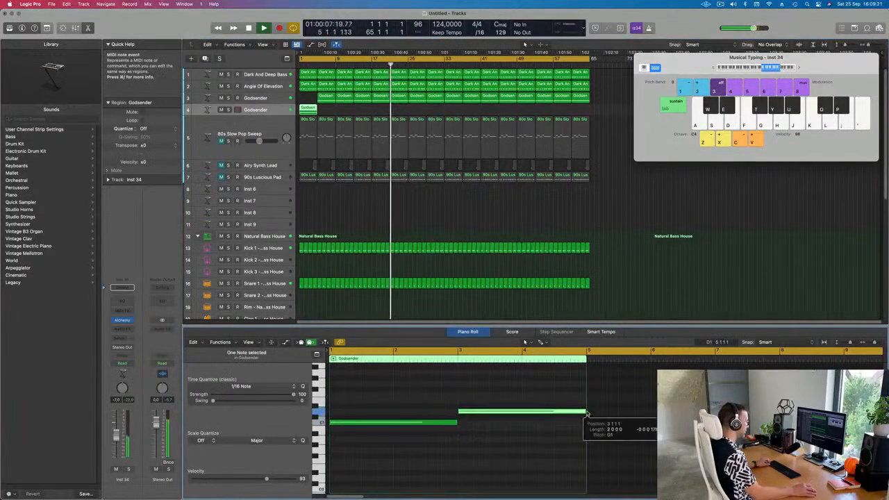
scroll(486, 434, "up", 2)
left_click_drag(397, 428, 487, 474)
left_click_drag(437, 445, 437, 383)
Copy the bar 5 Godsender region on the original track to bar 1 and start playback from the beginning.
left_click(323, 102)
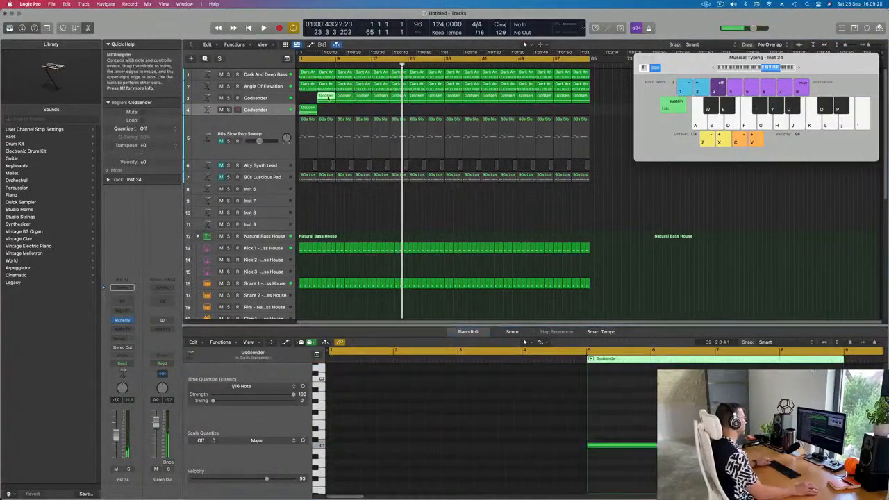
left_click_drag(324, 102, 306, 101)
key("v")
key("Return")
key("space")
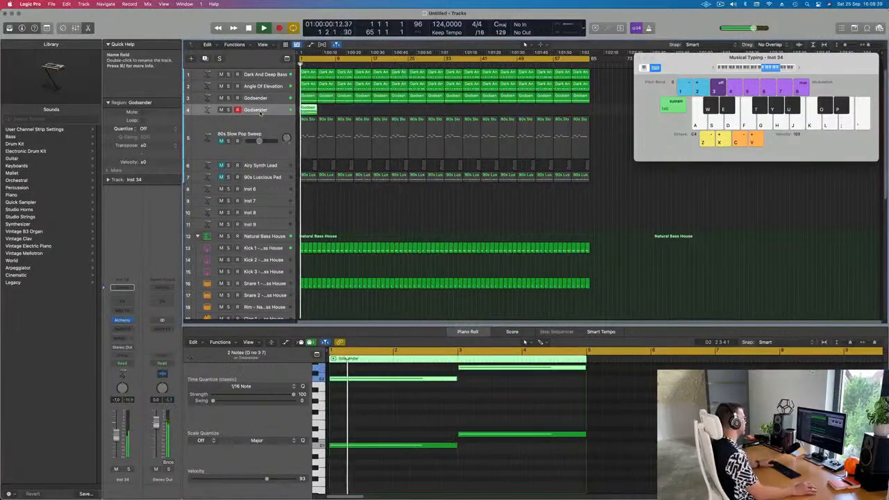
Insert an Arpeggiator MIDI effect on the duplicated Godsender track, move its window aside and stop playback.
left_click(126, 312)
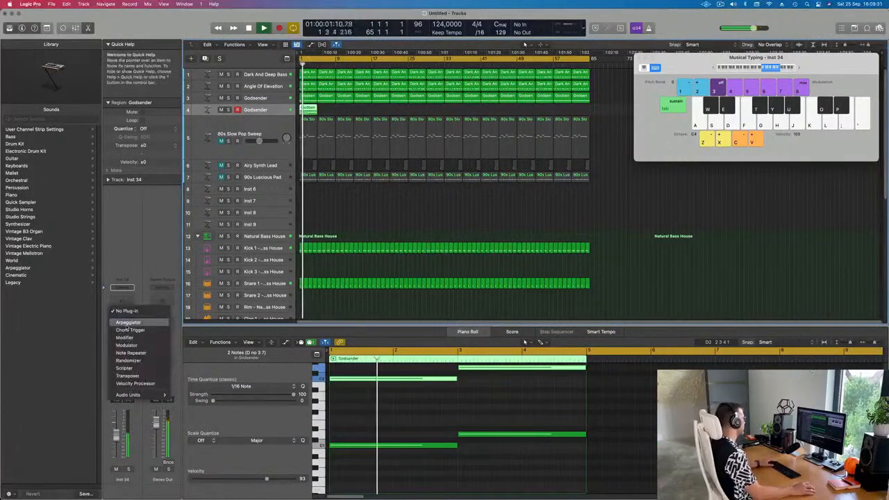
left_click(143, 246)
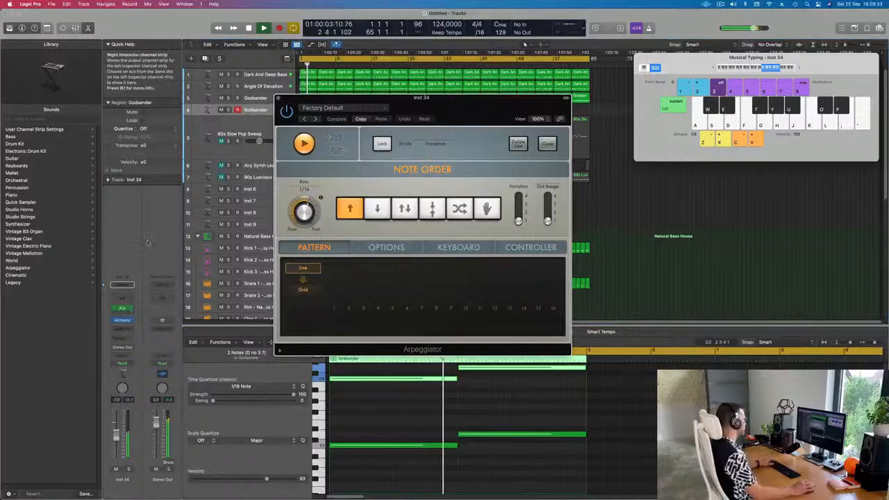
left_click_drag(439, 45, 681, 105)
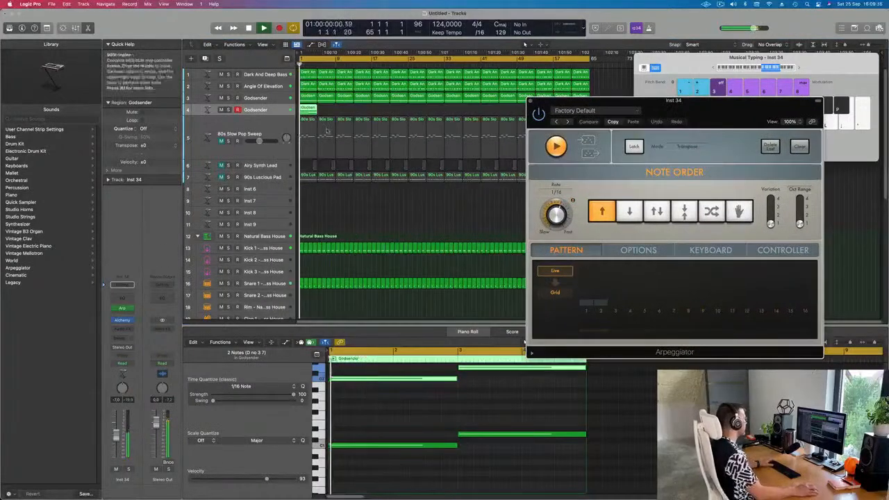
key("space")
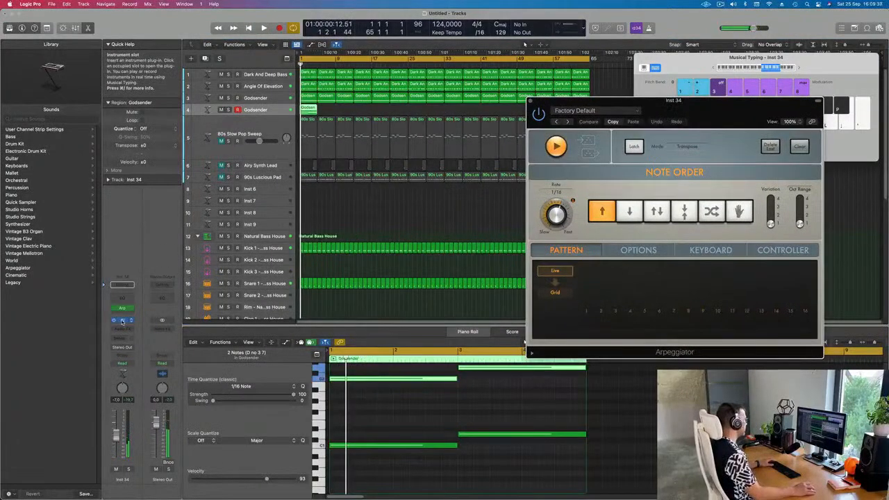
Try Alchemy's Flute Step preset from the Keys category on the arpeggiated track and briefly audition it.
left_click(126, 320)
left_click_drag(452, 105, 625, 123)
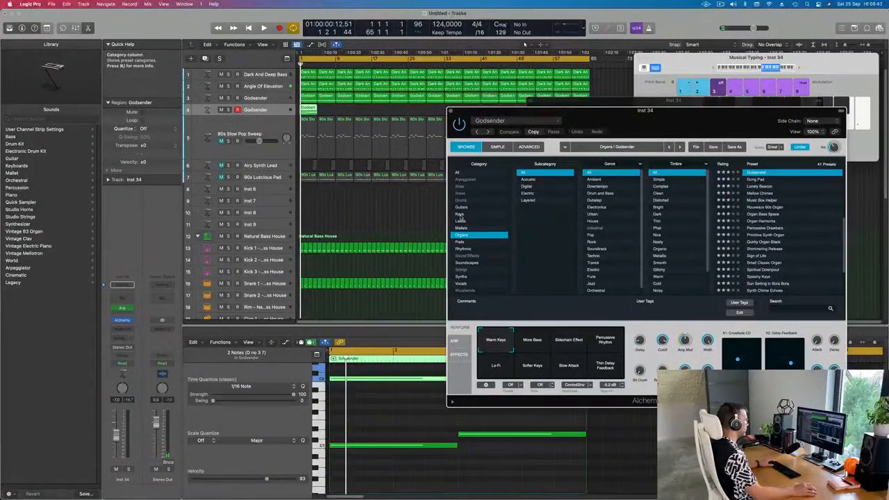
left_click(460, 214)
scroll(764, 270, "down", 5)
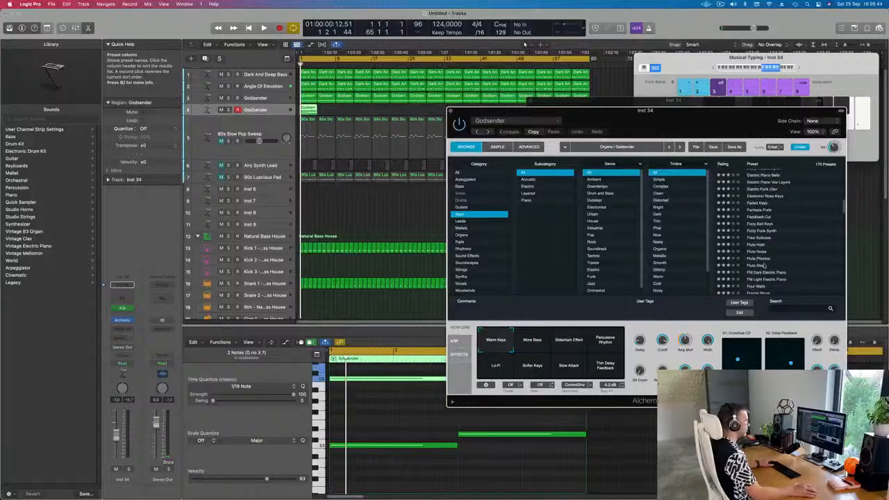
left_click(759, 265)
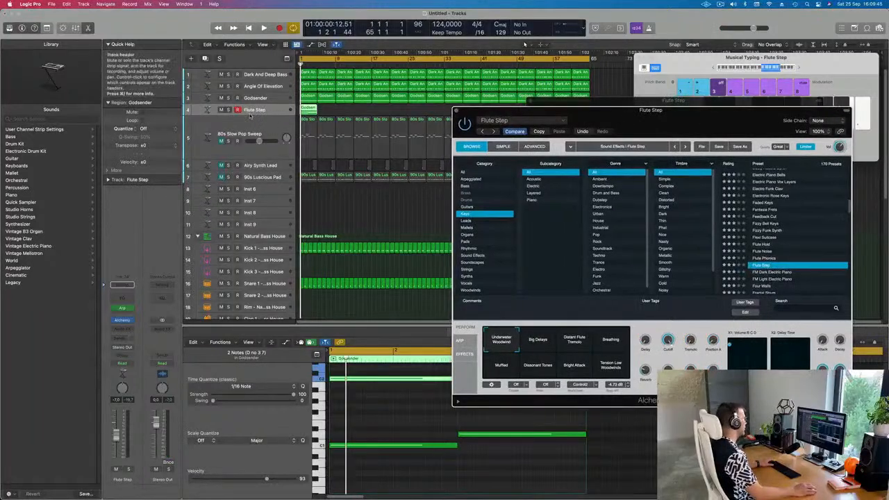
key("space")
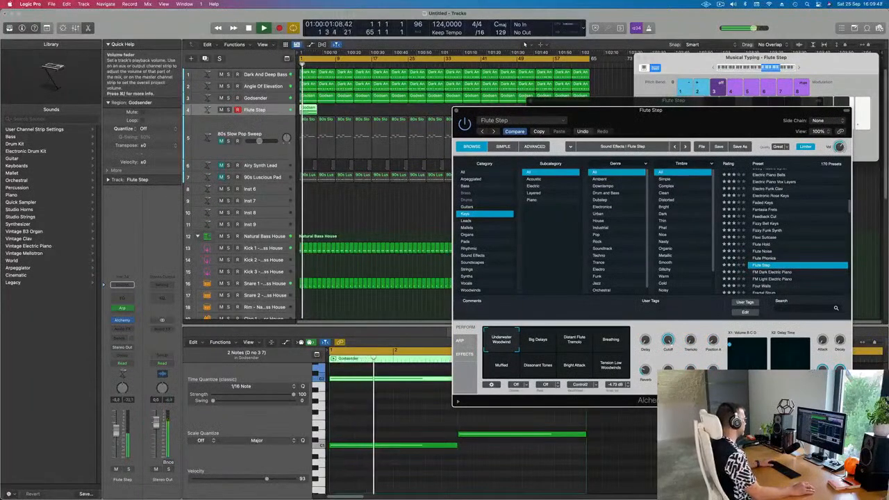
key("space")
Transpose all four notes in the arpeggiated track's region up one octave.
left_click(406, 440)
key("super+a")
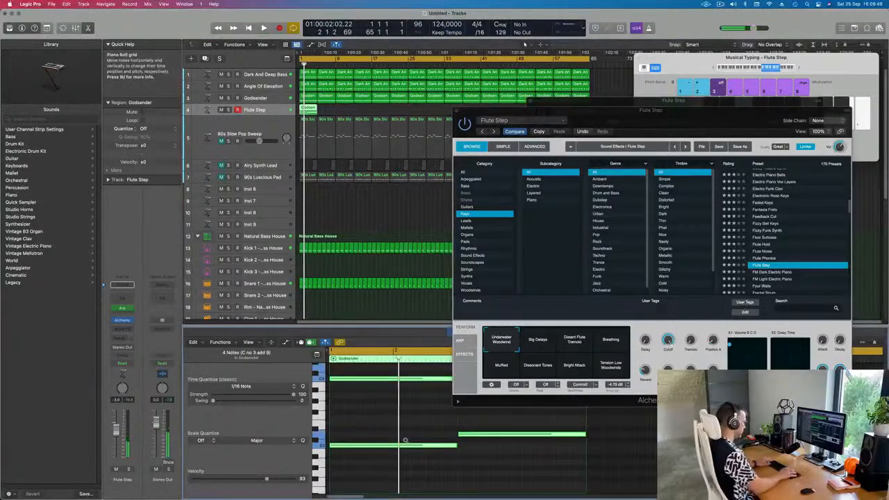
key("Delete")
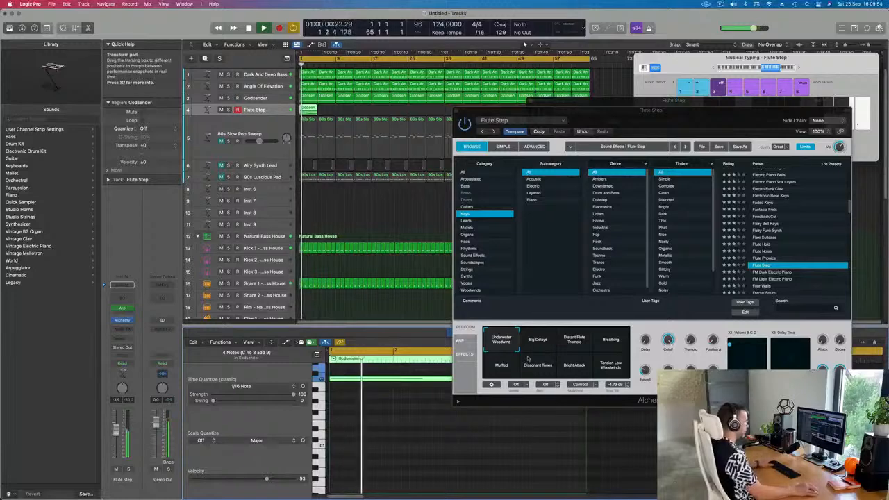
Audition the Alchemy presets FM Dark Electric Piano, Gentle Sine Bells and Hammered Mallets on the arpeggiated track.
left_click(771, 272)
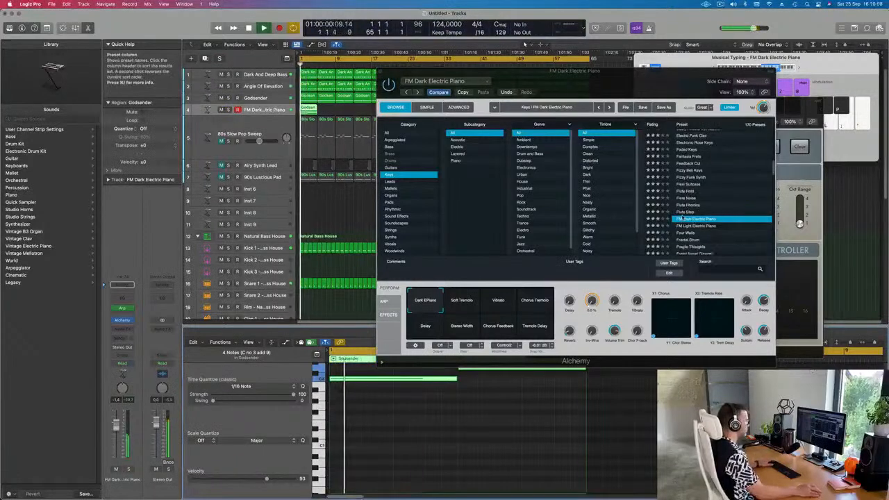
scroll(695, 231, "down", 5)
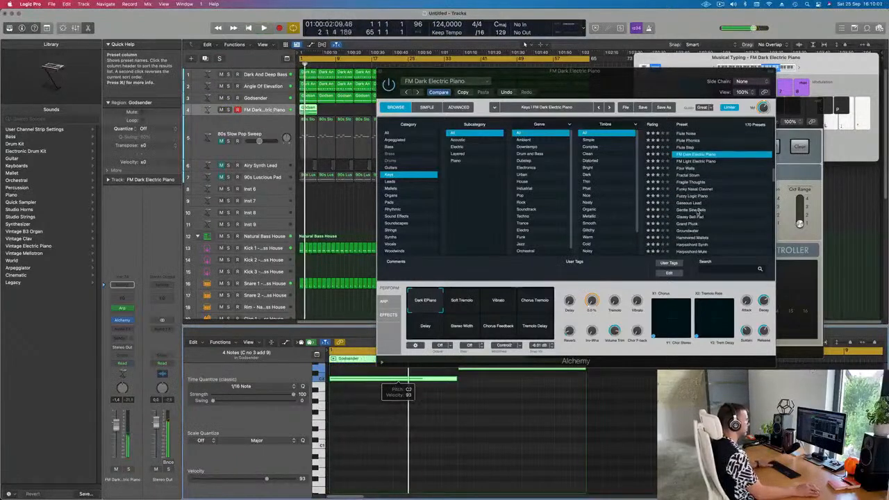
left_click(696, 209)
scroll(693, 219, "down", 1)
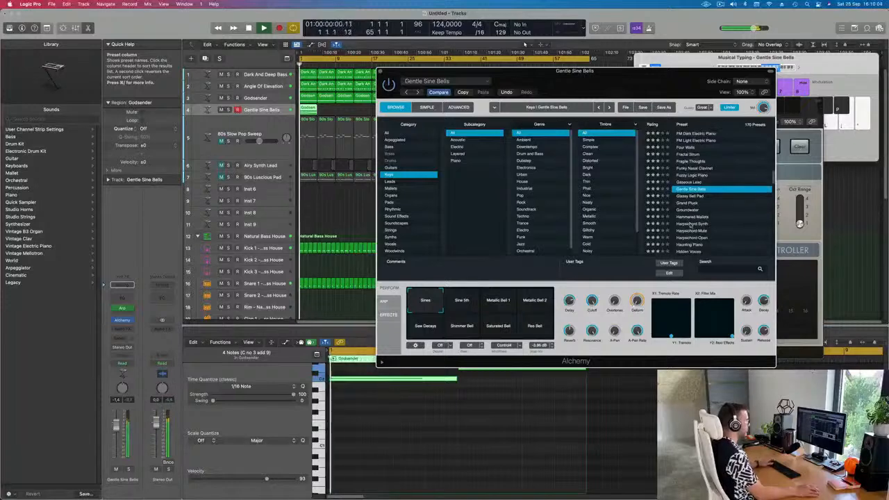
left_click(691, 217)
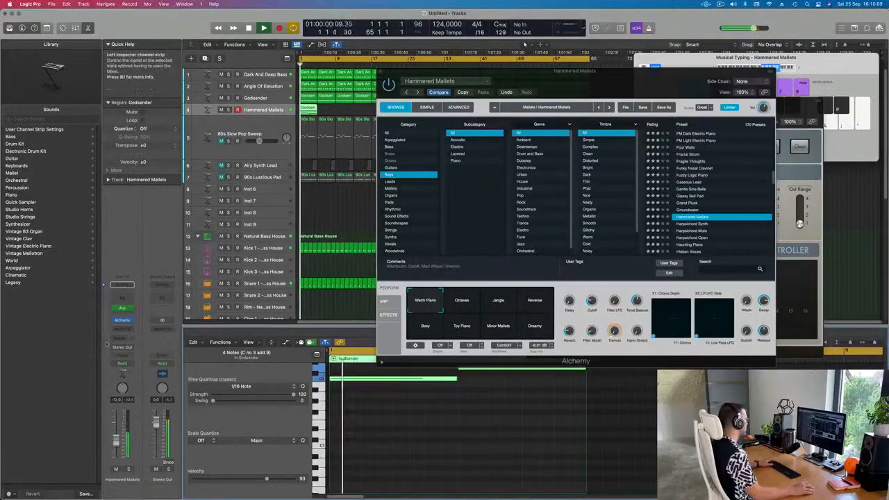
Replace Alchemy with a stereo Retro Synth on the arpeggiated track and move the synth window out of the way.
left_click(128, 320)
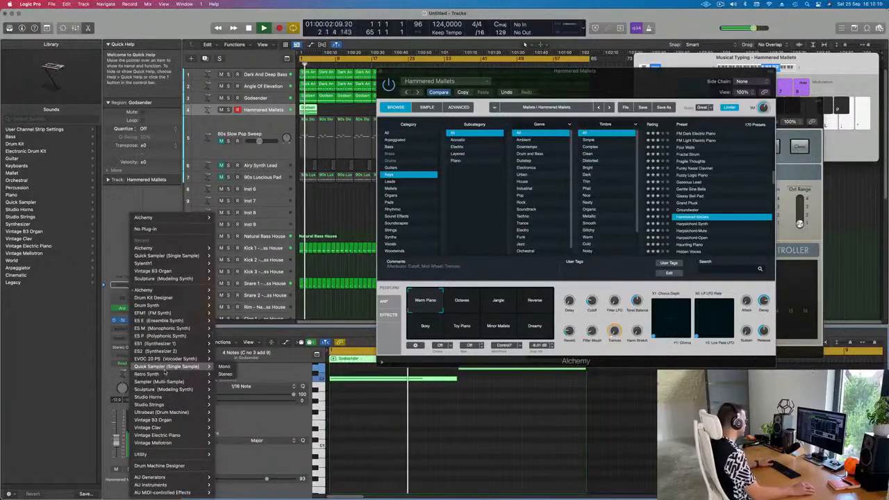
mouse_move(168, 375)
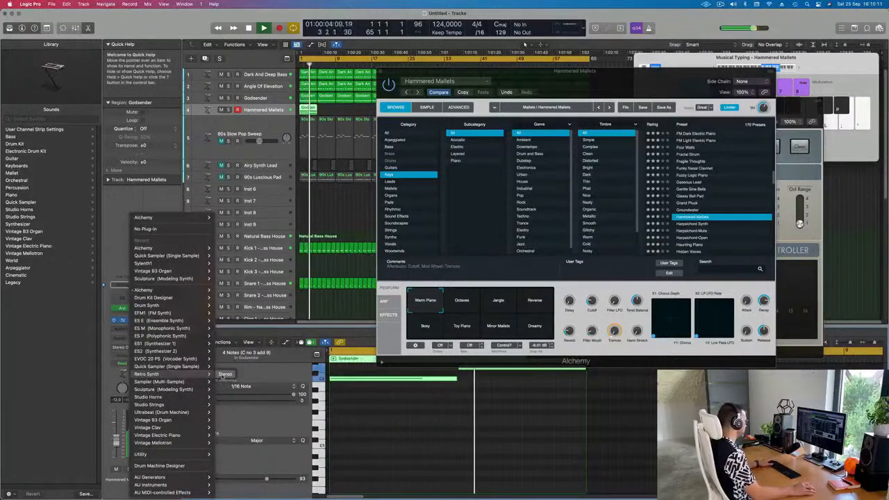
left_click(225, 374)
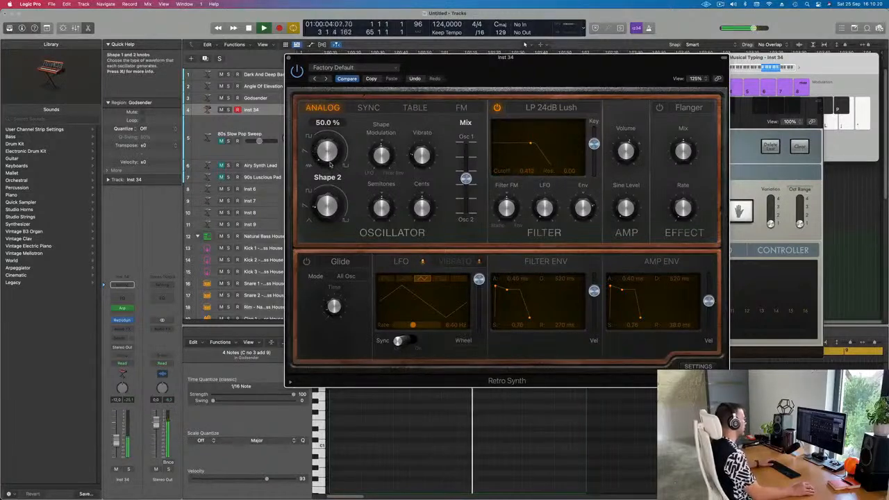
left_click_drag(464, 92, 411, 73)
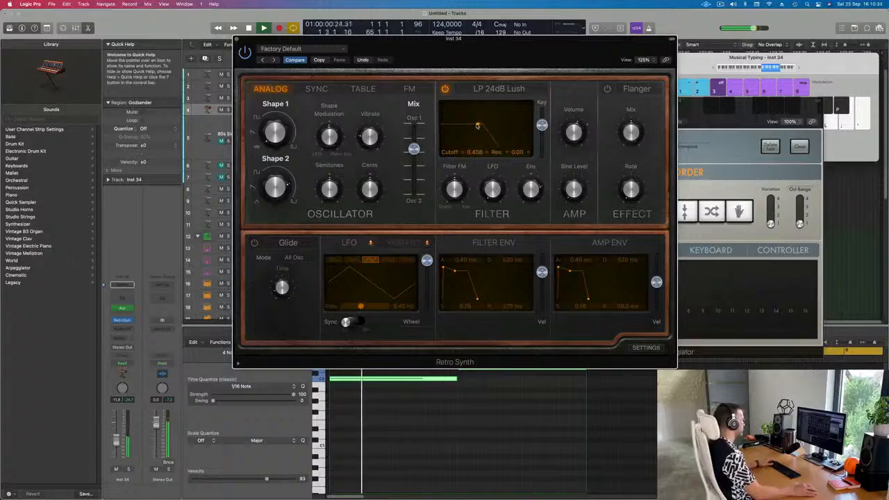
Shape Retro Synth's filter envelope to about 190 ms decay, 0.00 sustain and 1.00 ms release, then close the synth window.
key("space")
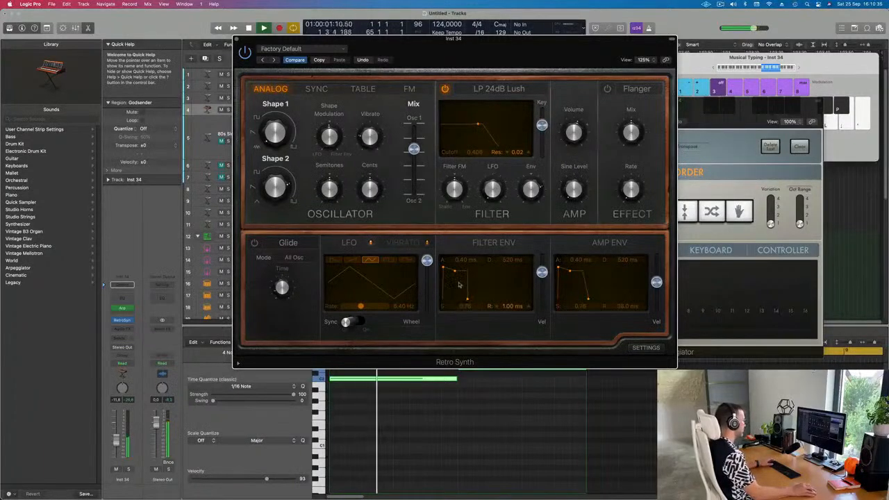
key("space")
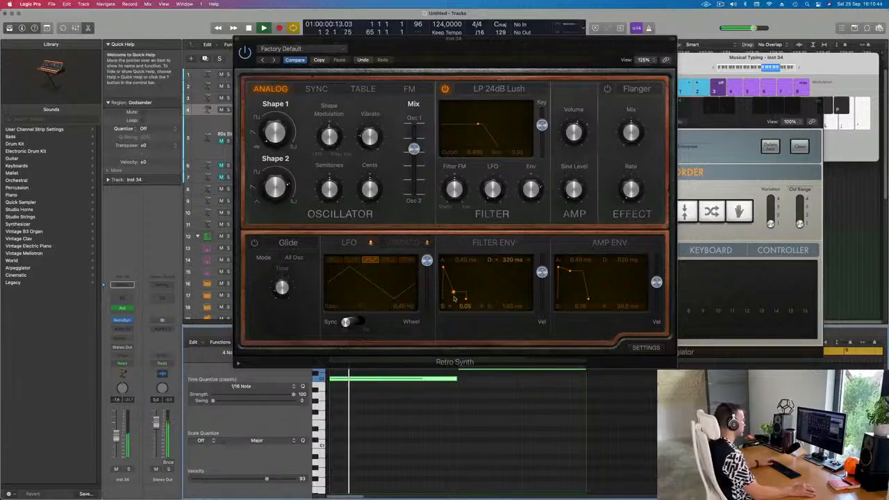
mouse_move(454, 294)
left_mouse_down()
mouse_move(454, 305)
mouse_move(473, 301)
mouse_move(451, 301)
left_mouse_up()
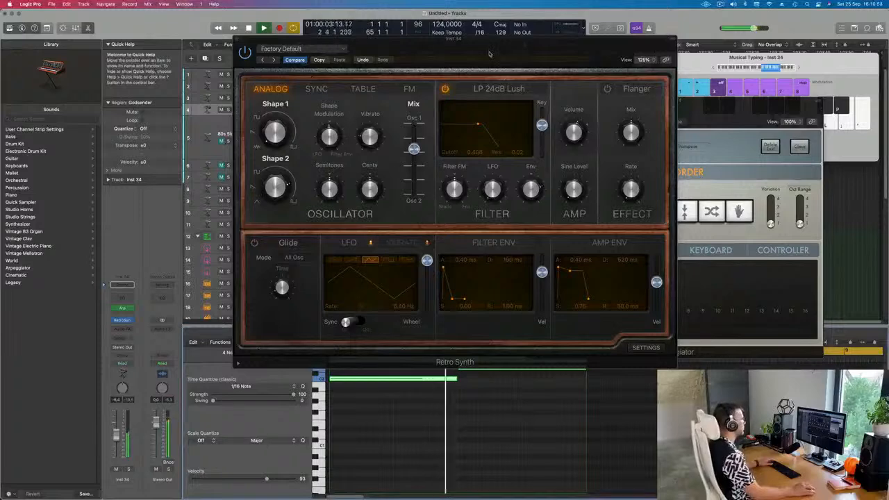
left_click_drag(429, 36, 525, 46)
key("super+w")
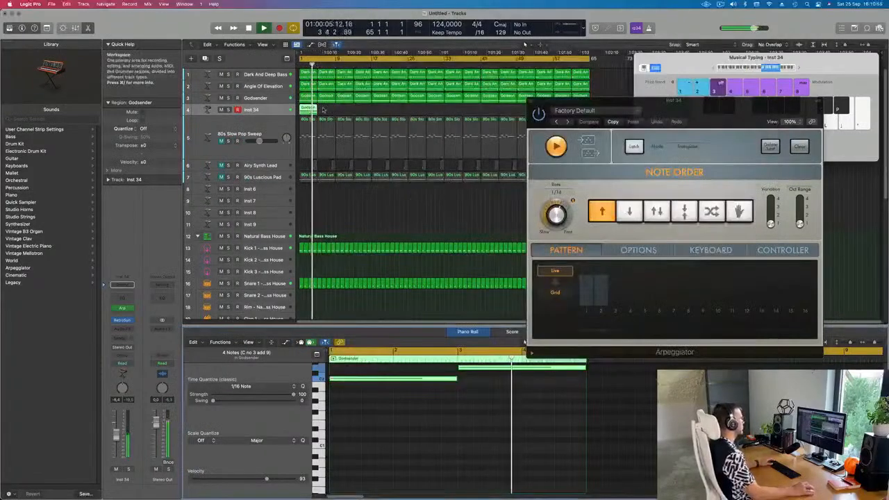
Mute the Angle Of Elevation and Dark And Deep Bass tracks.
left_click(221, 86)
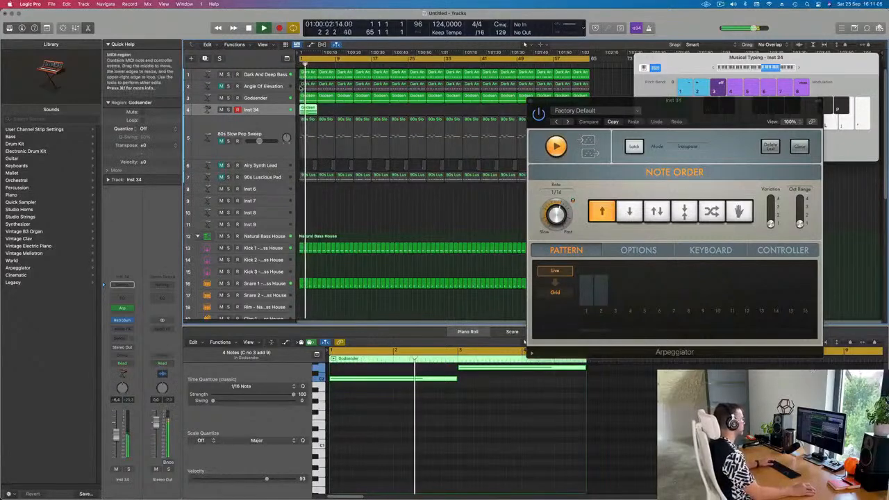
left_click(252, 74)
left_click(221, 75)
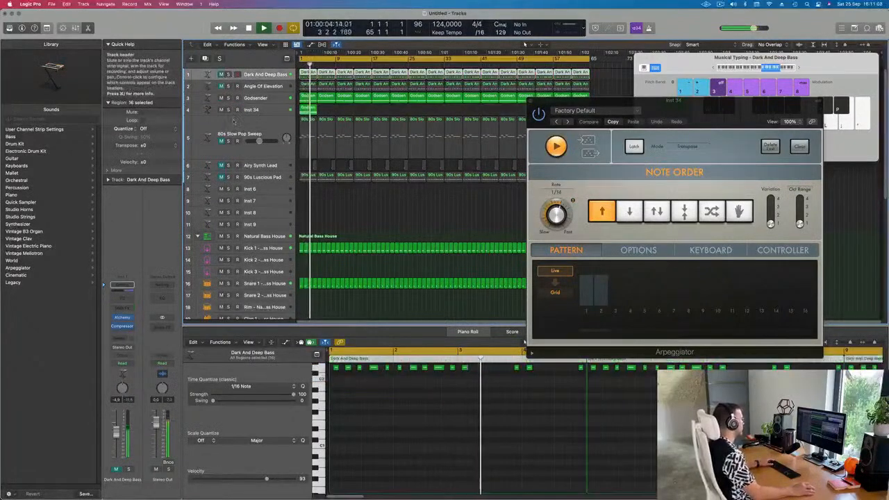
Repeat the four-bar region on the Inst 34 track until it fills the arrangement up to bar 65.
left_click(308, 108)
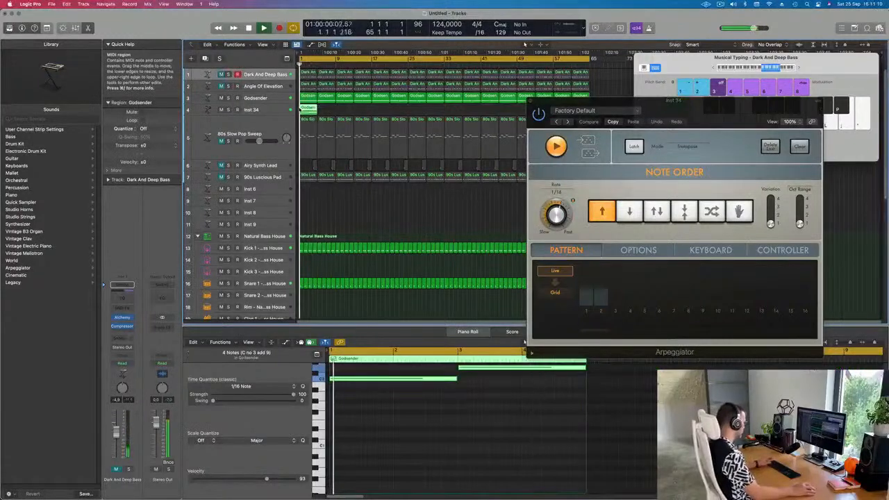
key("super+r")
key("super+r")
key("super+r")
key("super+r")
key("super+r")
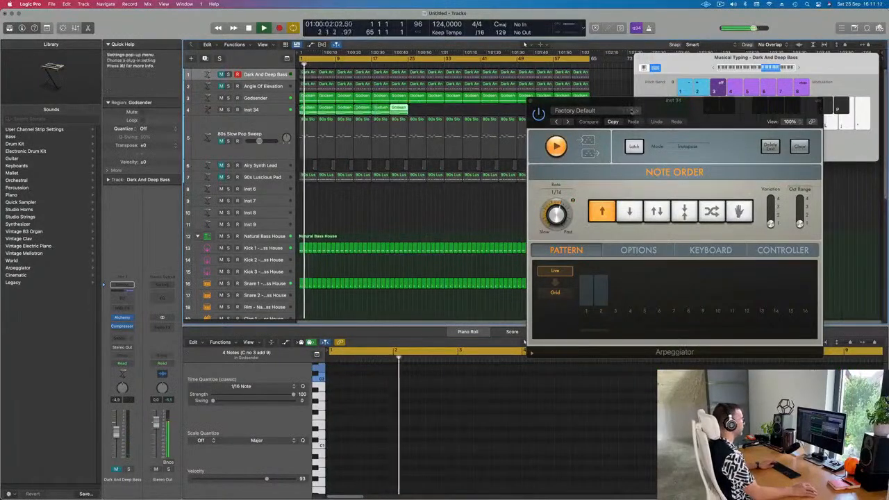
left_click_drag(626, 102, 672, 187)
left_click_drag(421, 112, 307, 109)
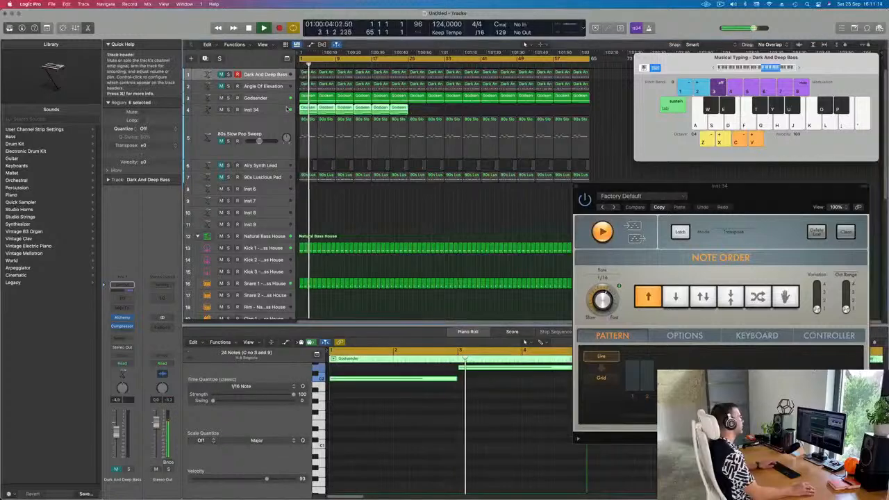
key("super+r")
left_click_drag(531, 111, 457, 114)
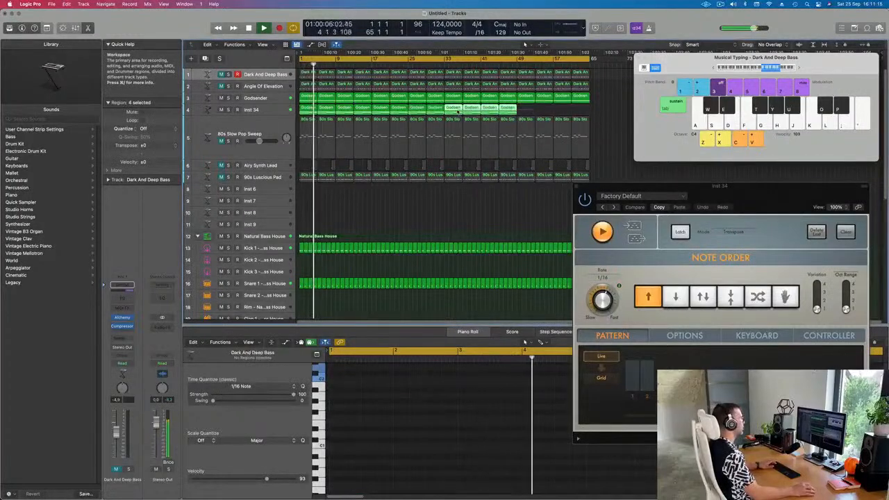
key("super+r")
Rename and recolor all regions in the arrangement to match their tracks, and deselect them.
key("super+a")
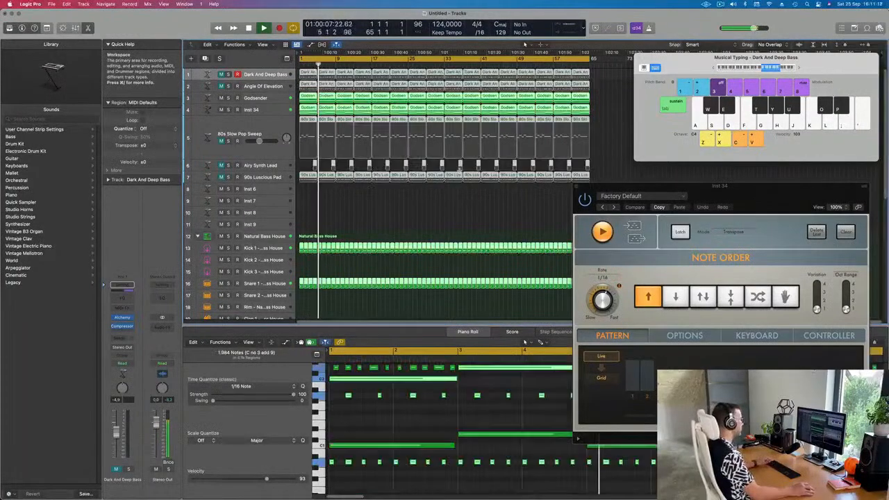
right_click(455, 120)
left_click(473, 122)
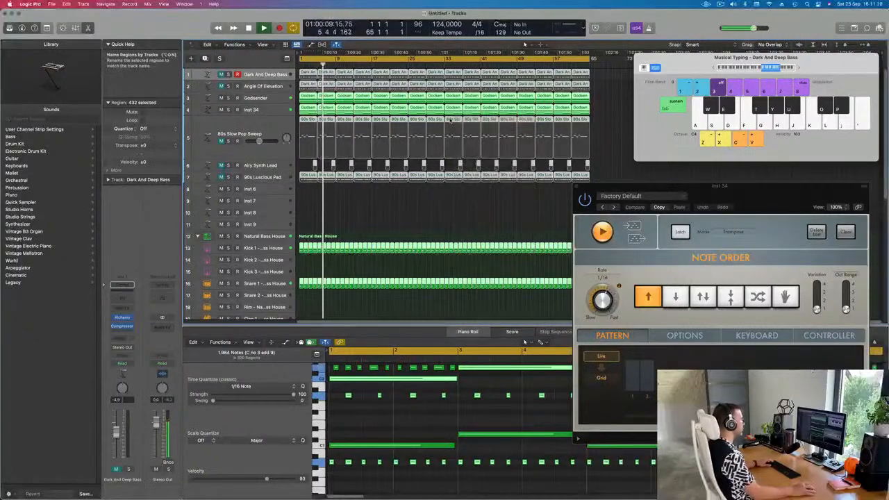
right_click(451, 120)
left_click(473, 130)
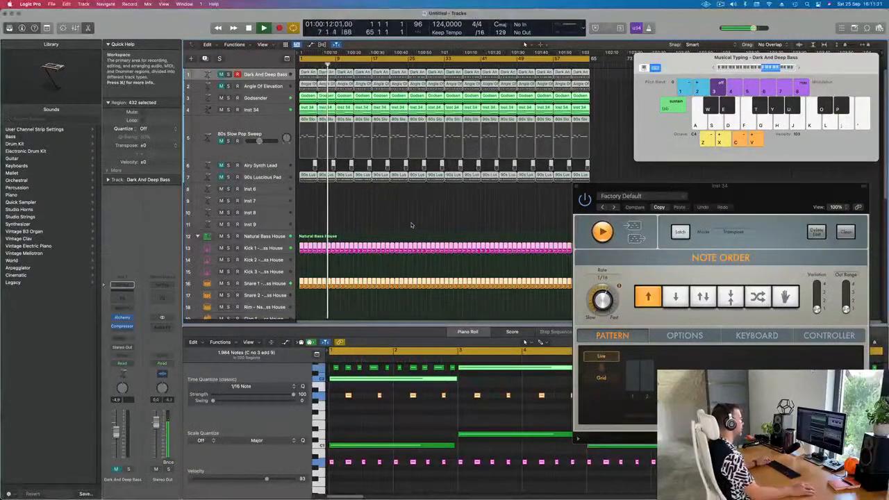
left_click(379, 218)
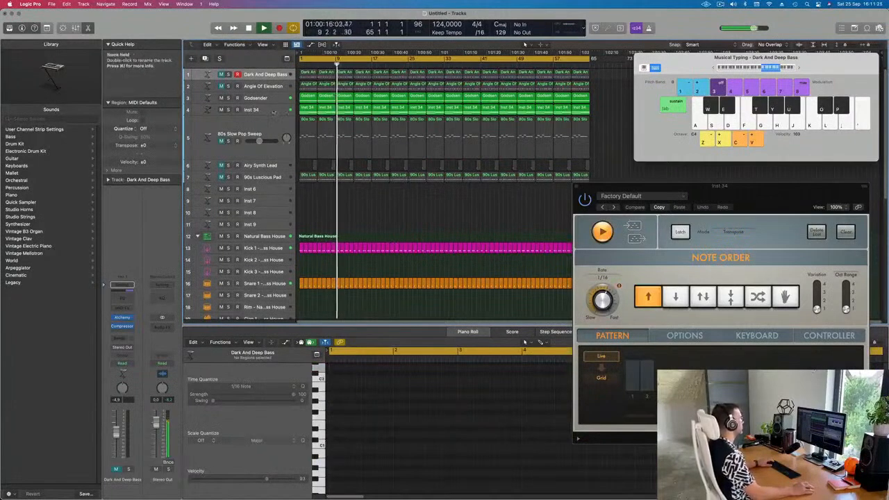
Solo the Inst 34 track to hear it alone during playback, and turn its solo off again.
left_click(226, 109)
left_click(227, 110)
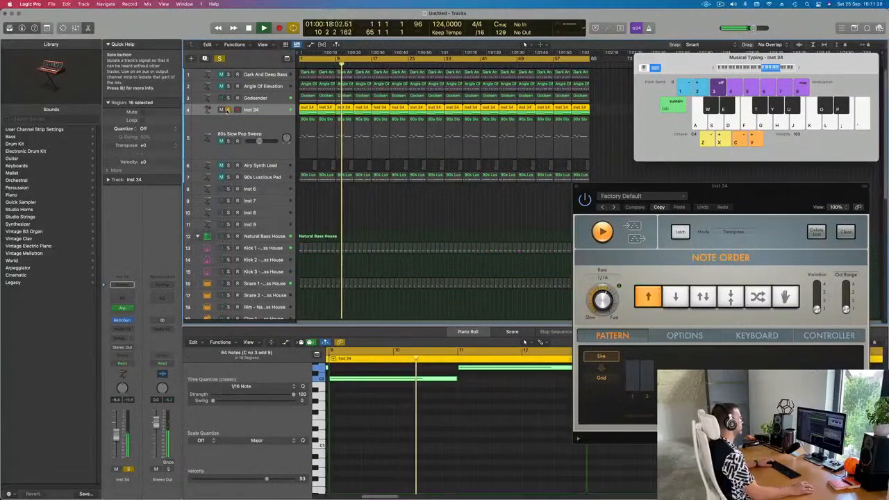
left_click(227, 110)
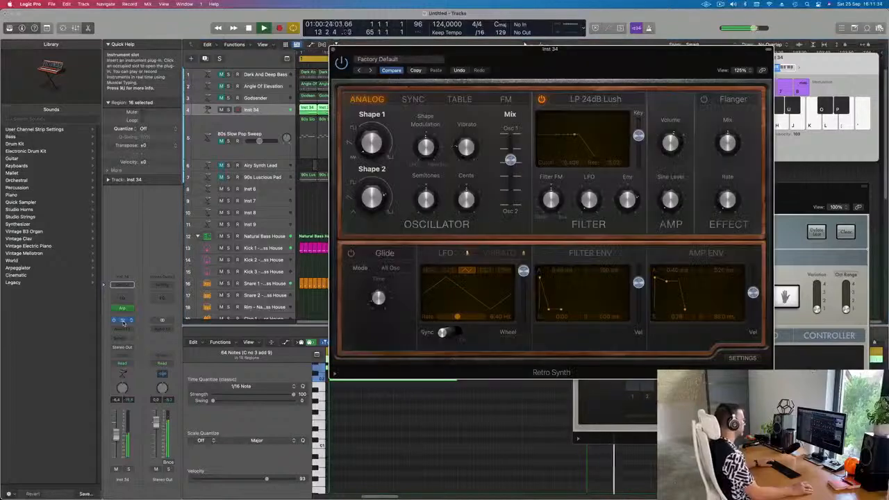
Open Inst 34's Retro Synth, lower its filter key tracking and set the oscillator mix to about 0.38.
left_click(122, 320)
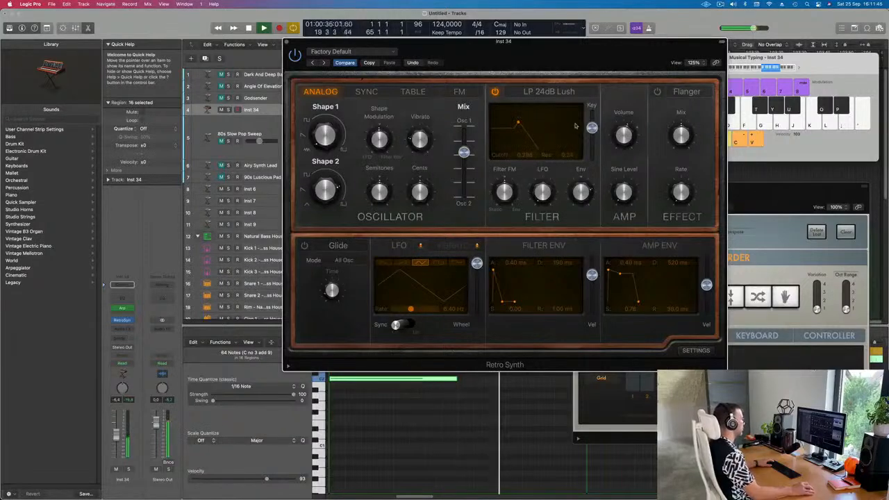
mouse_move(592, 127)
left_mouse_down()
mouse_move(591, 149)
mouse_move(592, 132)
left_mouse_up()
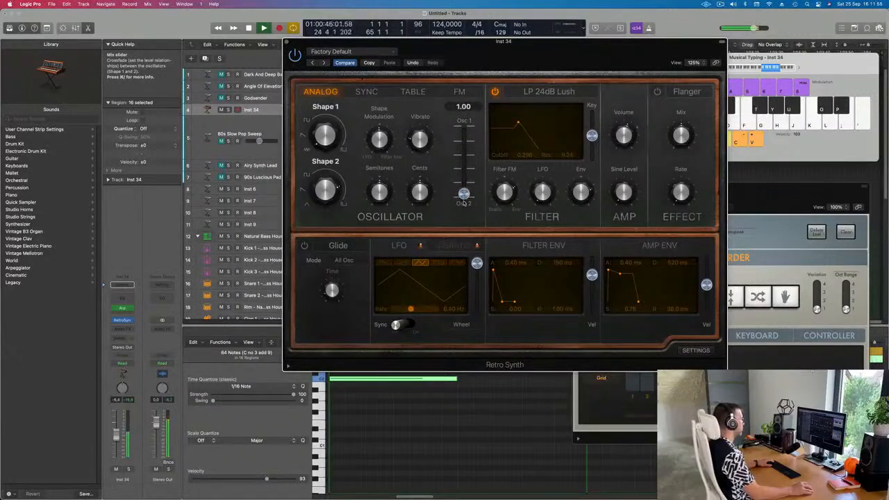
left_click_drag(464, 168, 464, 155)
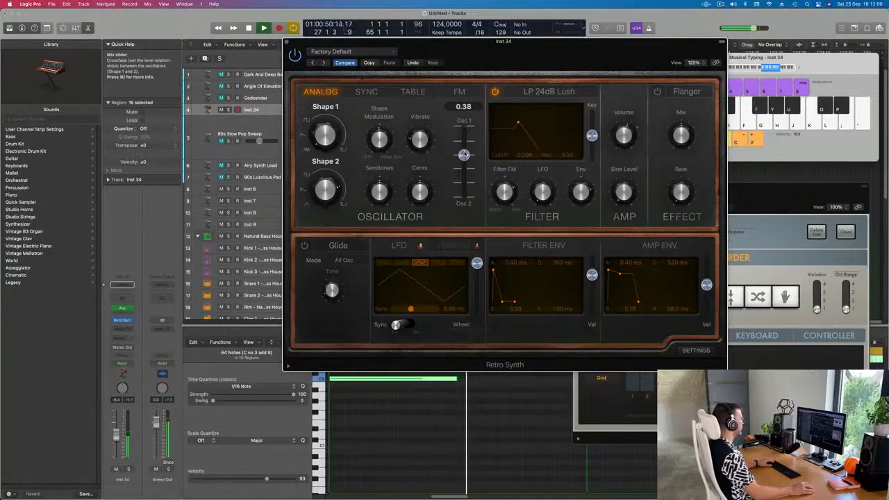
Try Retro Synth's FM oscillator mode, return to Analog and adjust the Shape 1 waveform.
left_click(460, 91)
left_click(320, 92)
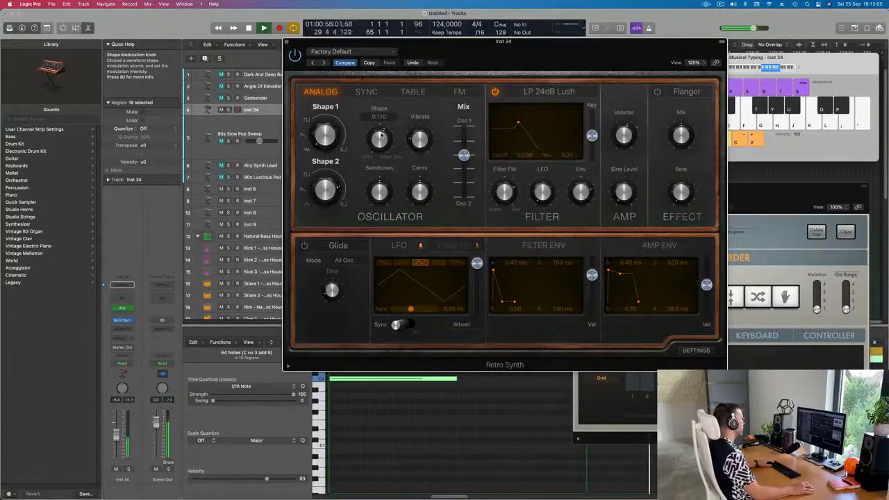
left_click_drag(325, 134, 326, 142)
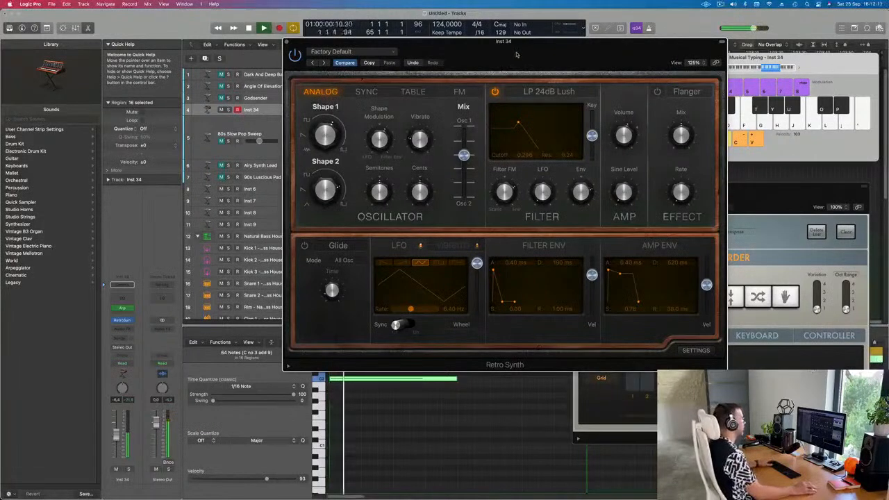
Set Retro Synth's oscillator mix to 1.00 and its filter to about 0.234 cutoff and 0.26 resonance.
left_click_drag(421, 42, 482, 30)
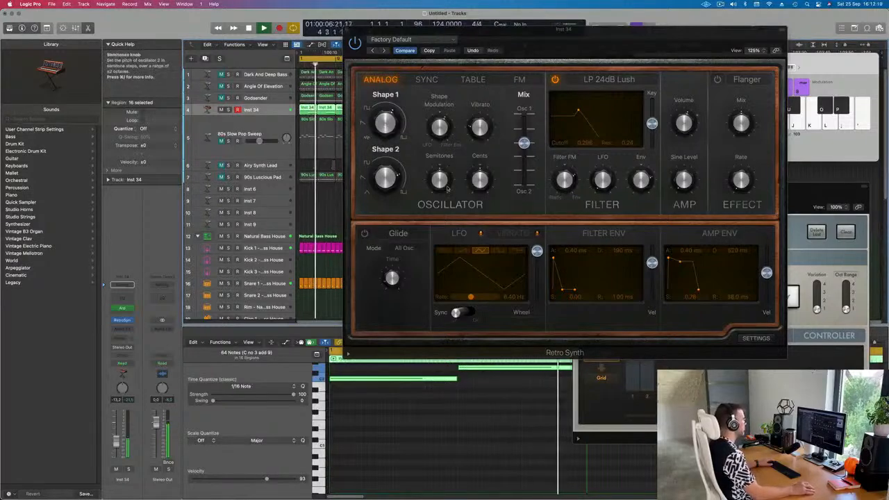
left_click_drag(435, 201, 436, 203)
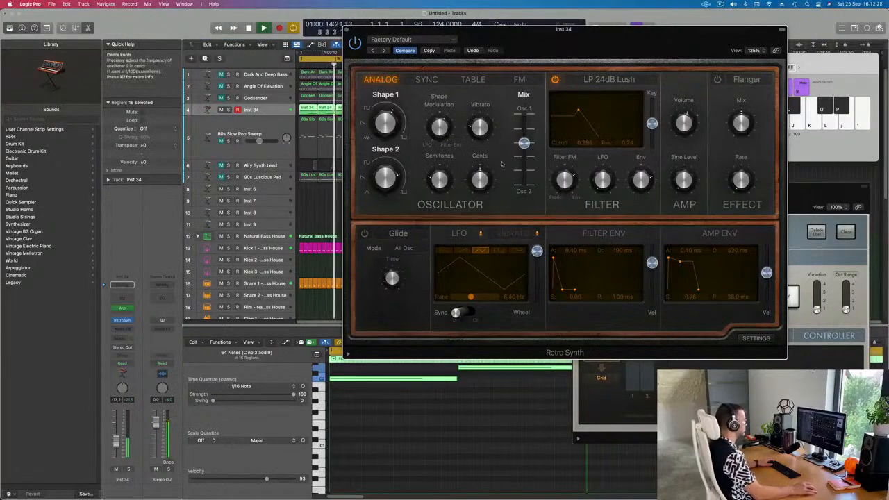
left_click_drag(524, 143, 519, 197)
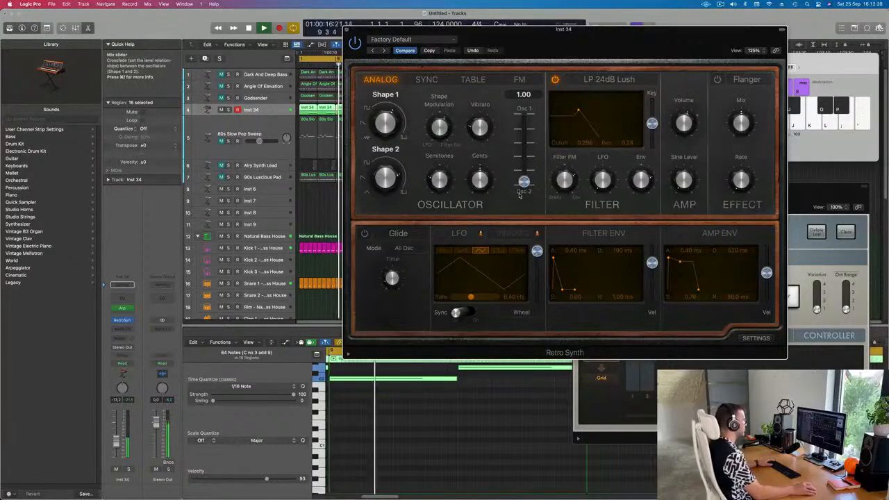
left_click_drag(618, 31, 532, 25)
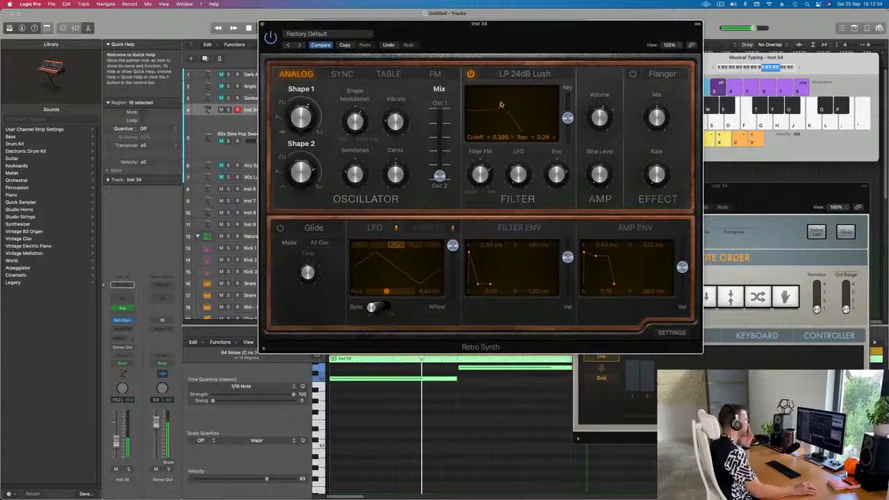
left_click_drag(491, 104, 489, 105)
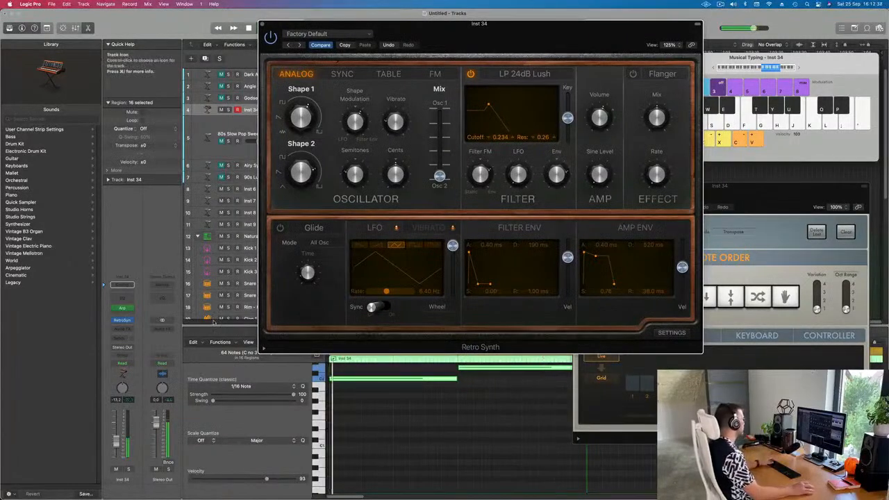
Raise Inst 34's volume to about -4.6 dB and shift Retro Synth's oscillator mix back toward Osc 1, near 0.7.
left_click_drag(116, 442, 116, 435)
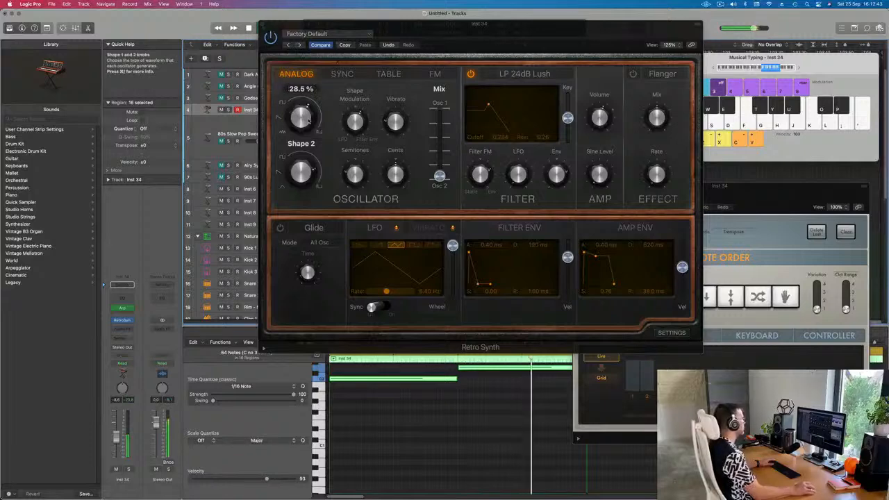
left_click_drag(439, 175, 445, 157)
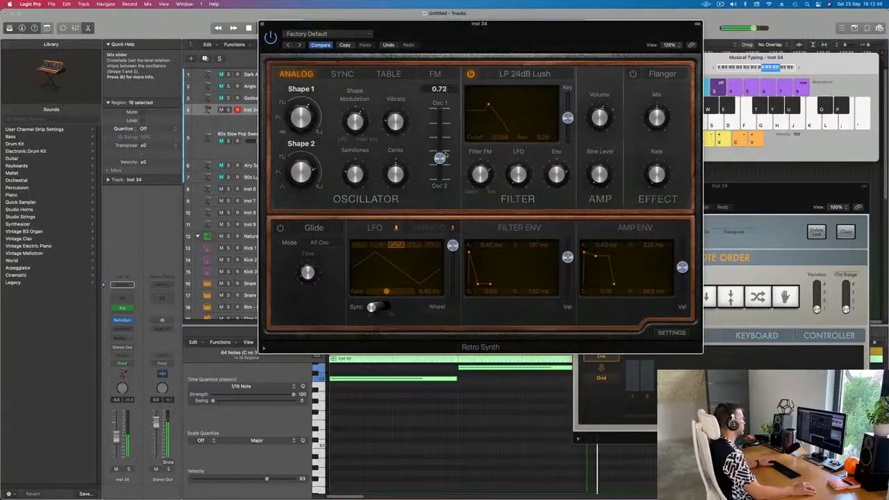
left_click_drag(405, 120, 399, 100)
left_click_drag(439, 151, 443, 124)
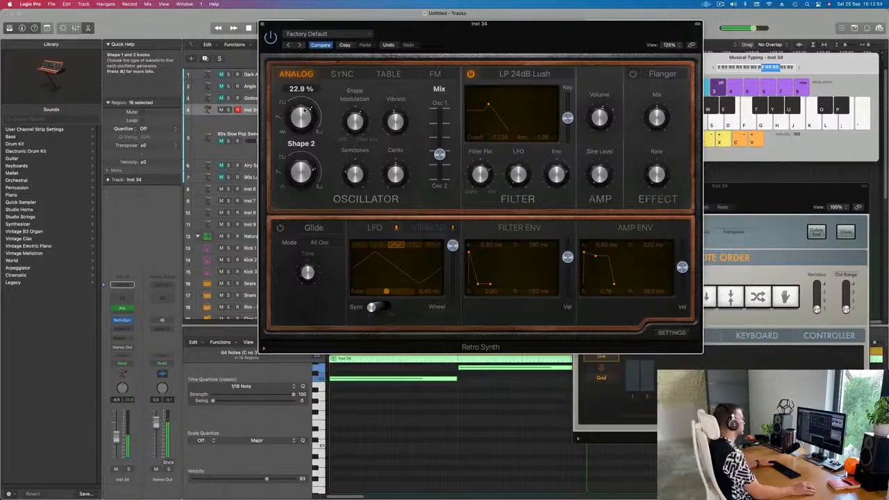
Try Retro Synth's Flanger effect with a rate of about 1.60 Hz and a changed mix, and switch it back off.
left_click(633, 74)
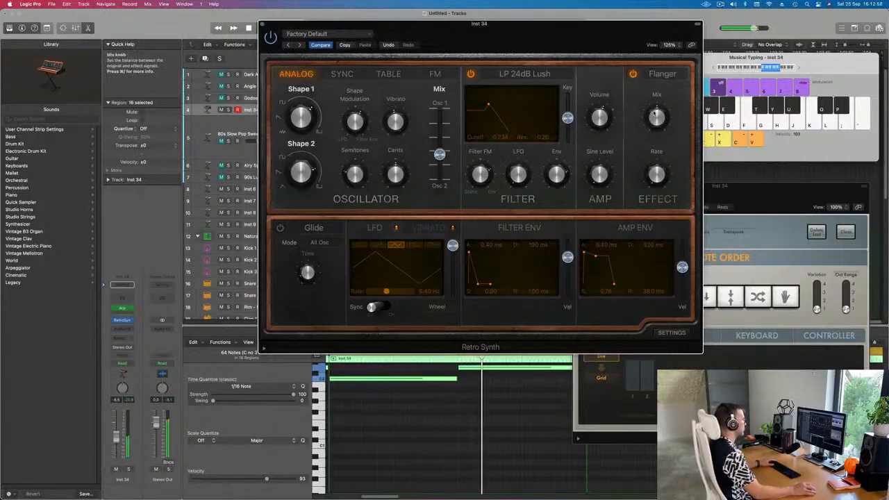
left_click_drag(661, 171, 663, 105)
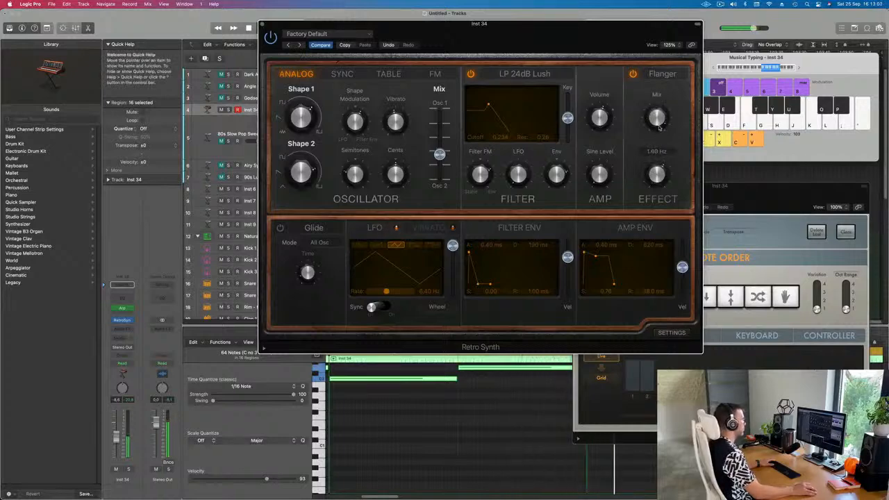
left_click_drag(660, 125, 655, 147)
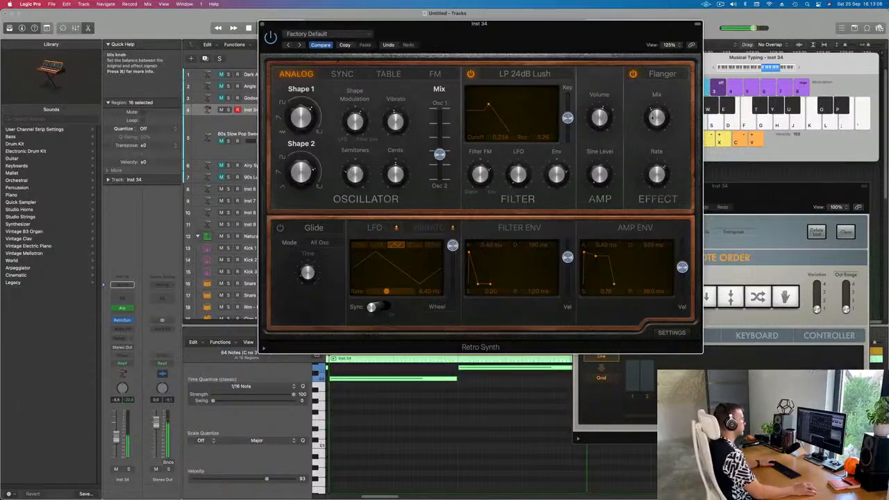
left_click(632, 74)
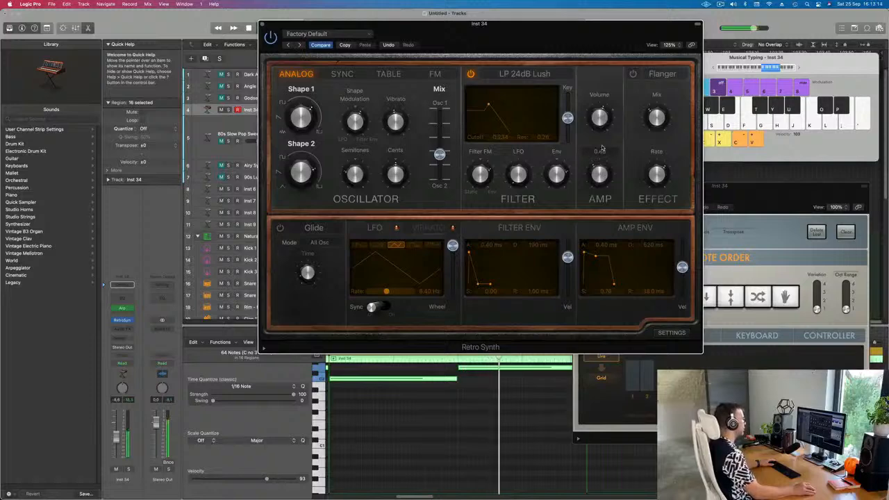
Fine-tune Retro Synth's sine level, filter envelope amount and filter envelope attack, and close the synth window.
left_click_drag(604, 146, 602, 164)
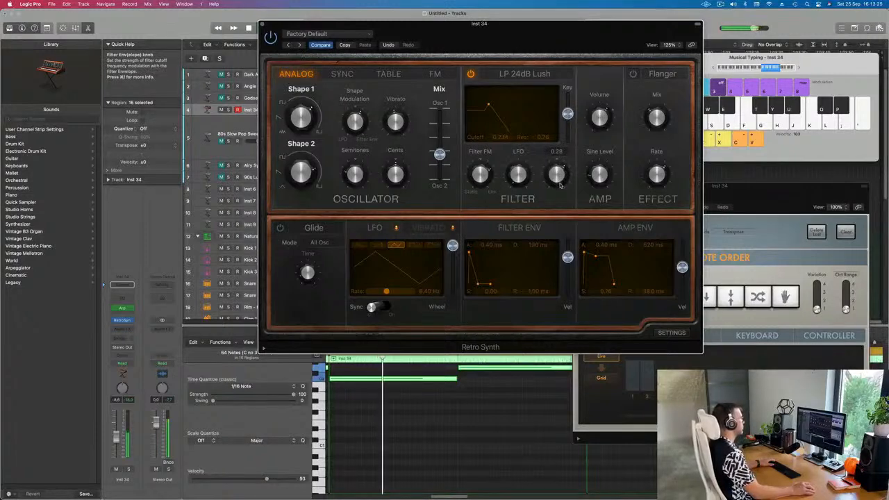
left_click_drag(561, 182, 563, 175)
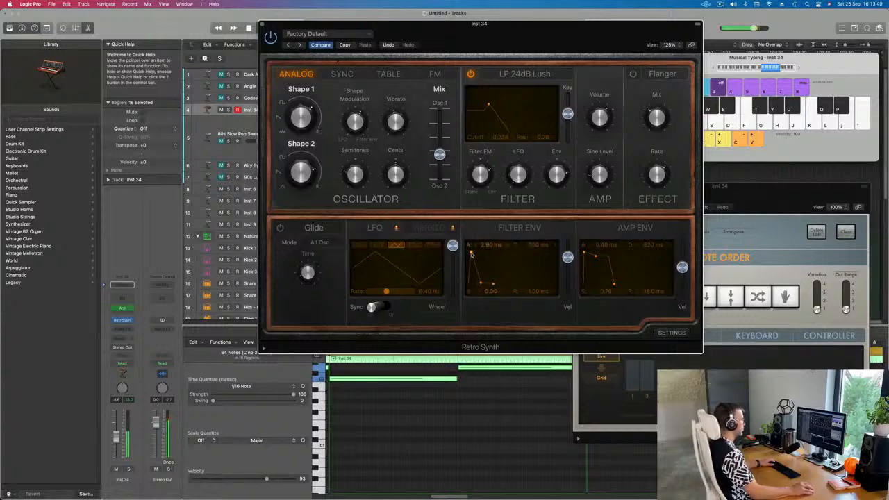
key("space")
left_click_drag(472, 255, 477, 256)
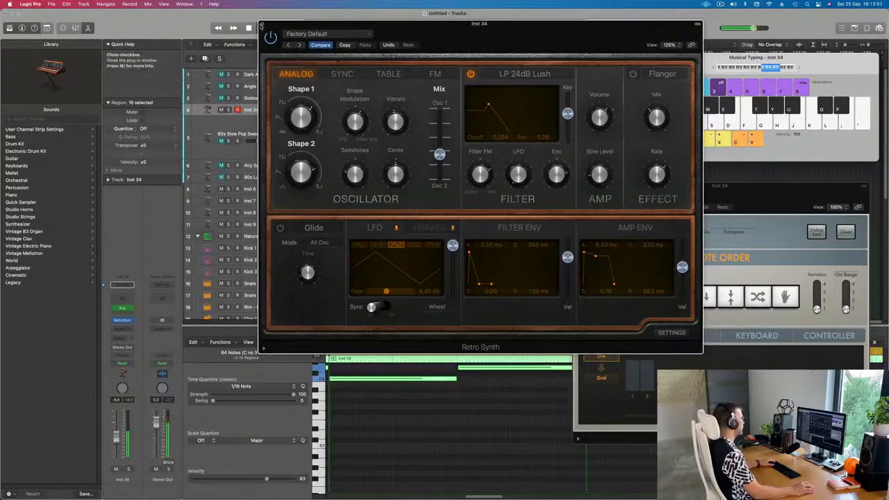
left_click(262, 26)
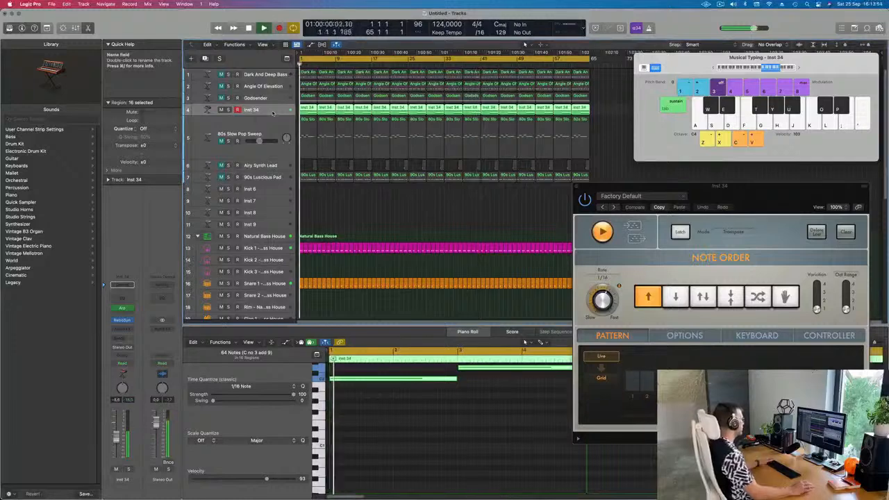
Unmute the 80s Slow Pop Sweep, Godsender, 90s Luscious Pad and Airy Synth Lead tracks during playback.
left_click(243, 139)
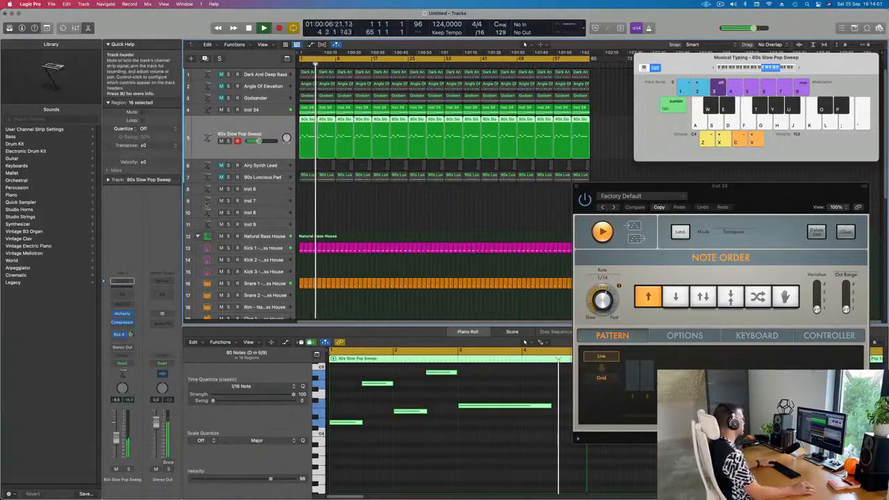
left_click(266, 179)
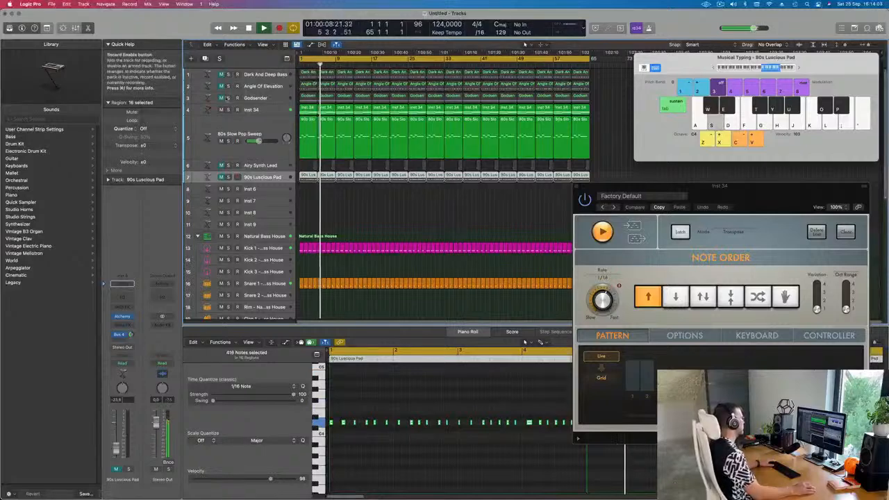
left_click(221, 98)
left_click(267, 98)
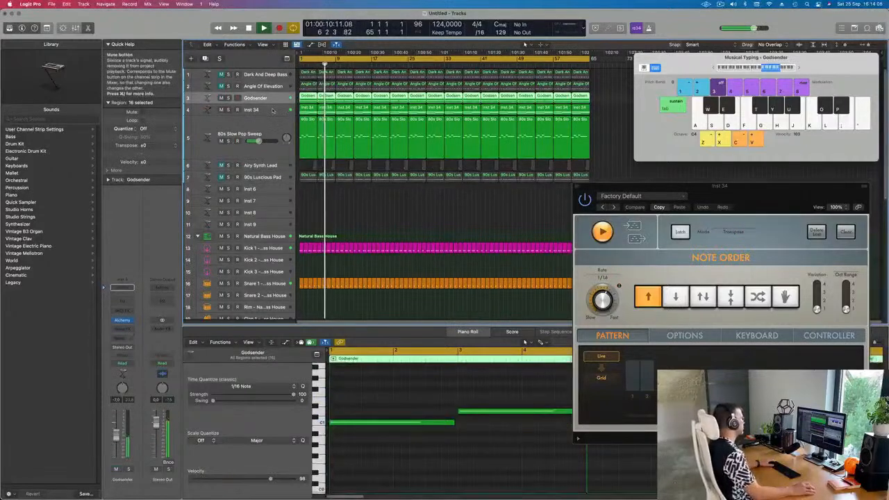
left_click(266, 122)
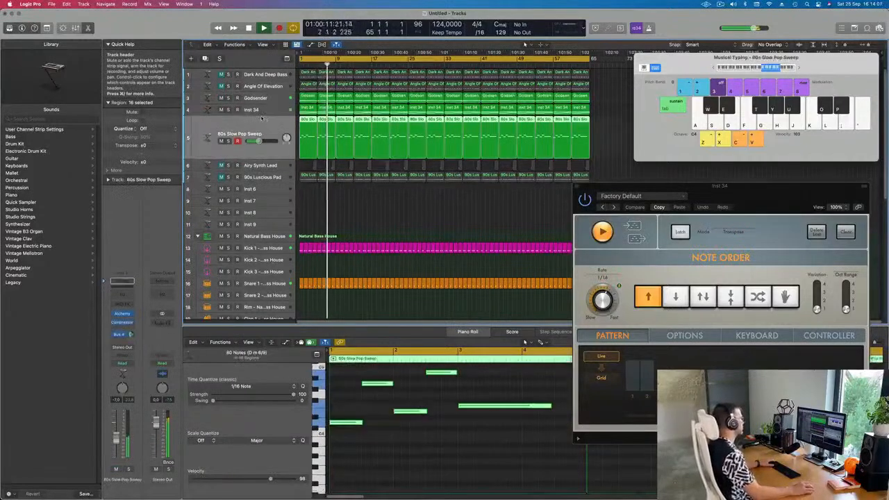
left_click(236, 178)
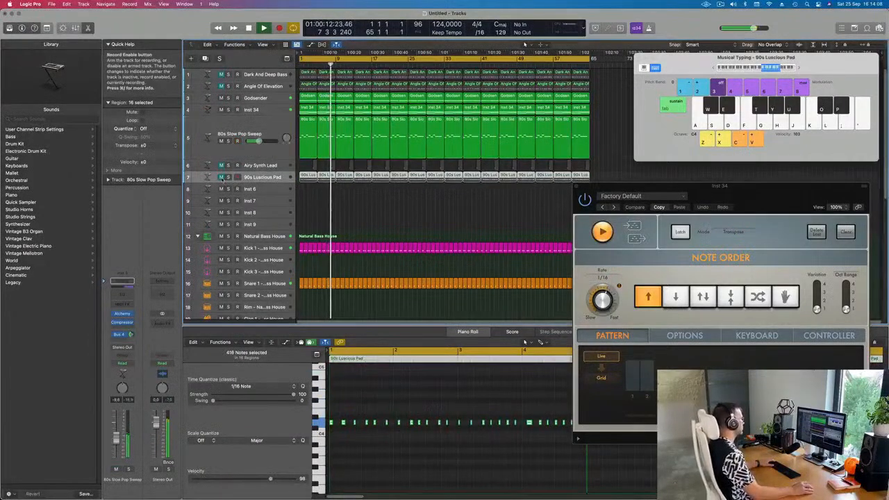
left_click(270, 165)
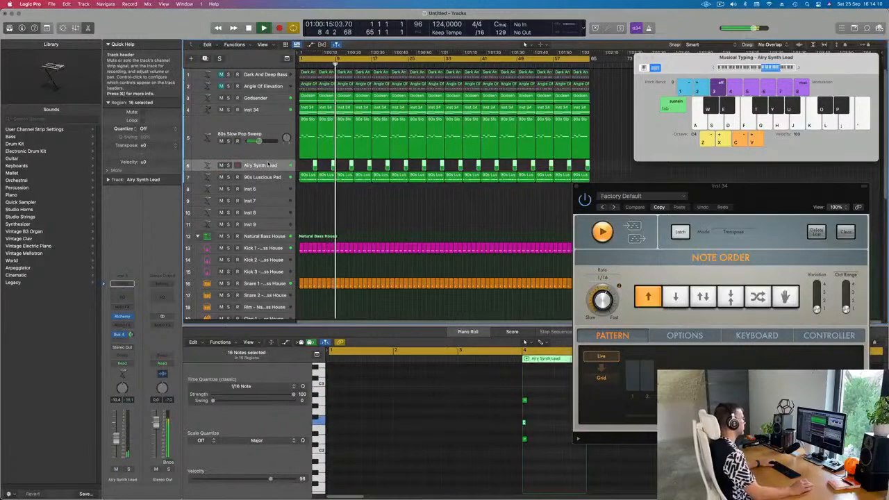
Audition the Angle Of Elevation and Dark And Deep Bass tracks in turn against the mix, muting each one again.
left_click(267, 86)
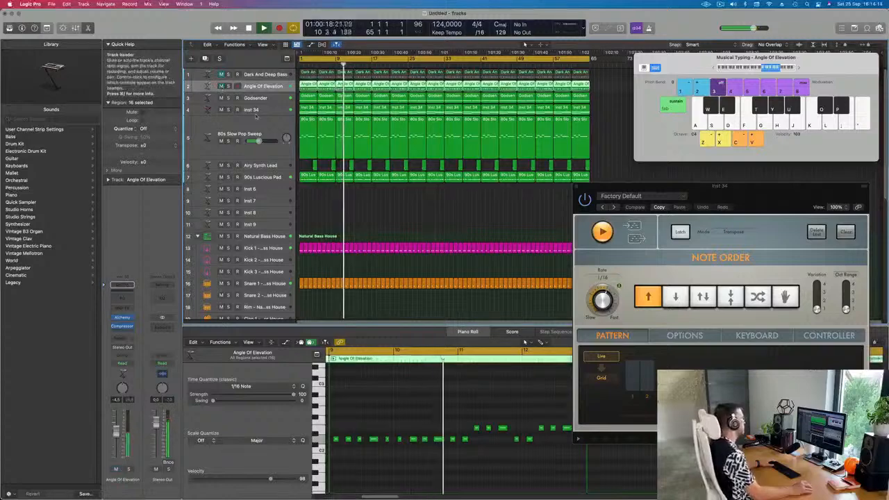
left_click(221, 86)
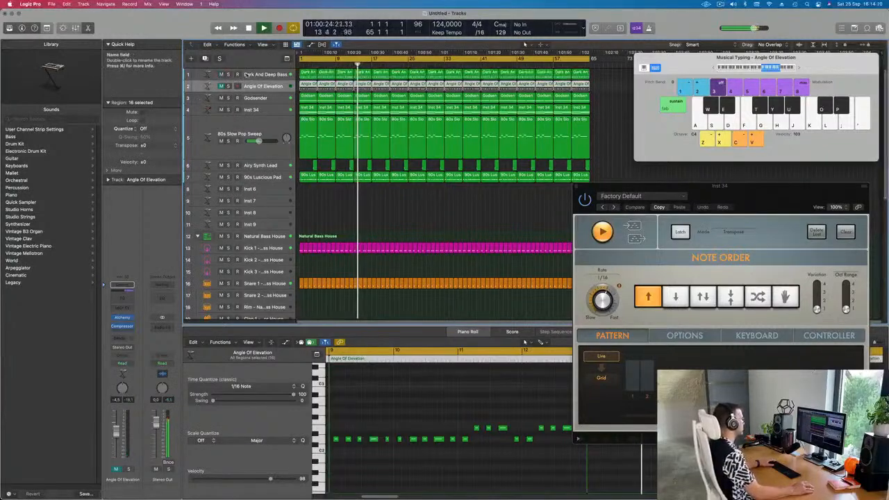
left_click(248, 73)
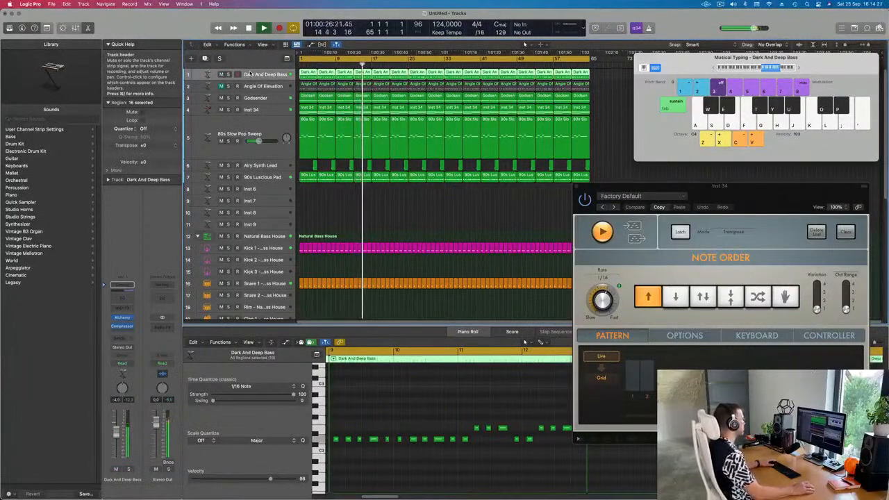
left_click(221, 75)
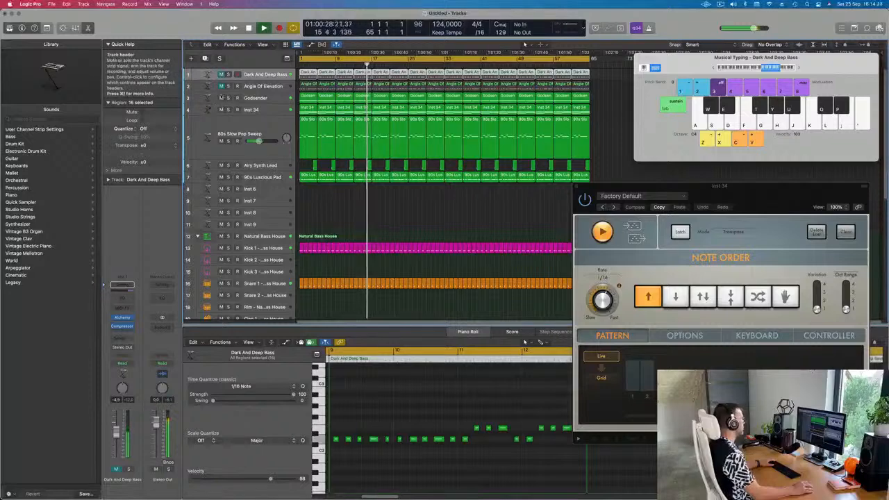
Unmute the Angle Of Elevation track and open a Channel EQ on it.
left_click(259, 87)
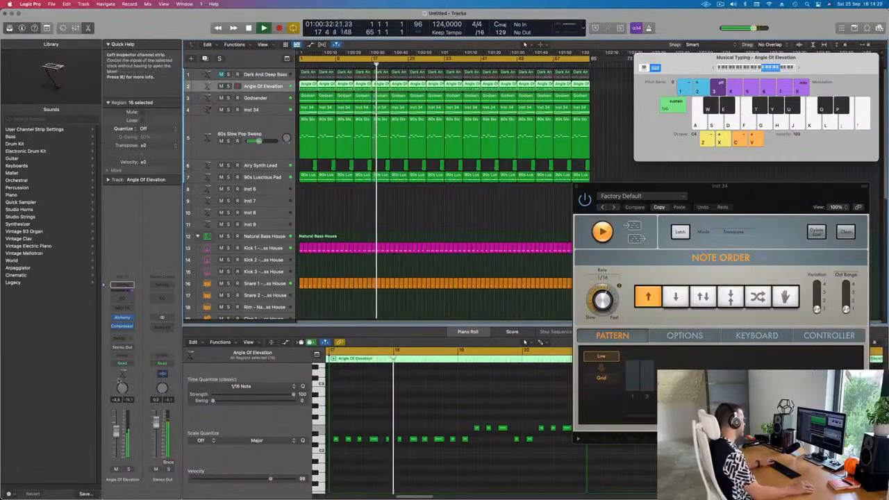
left_click(122, 284)
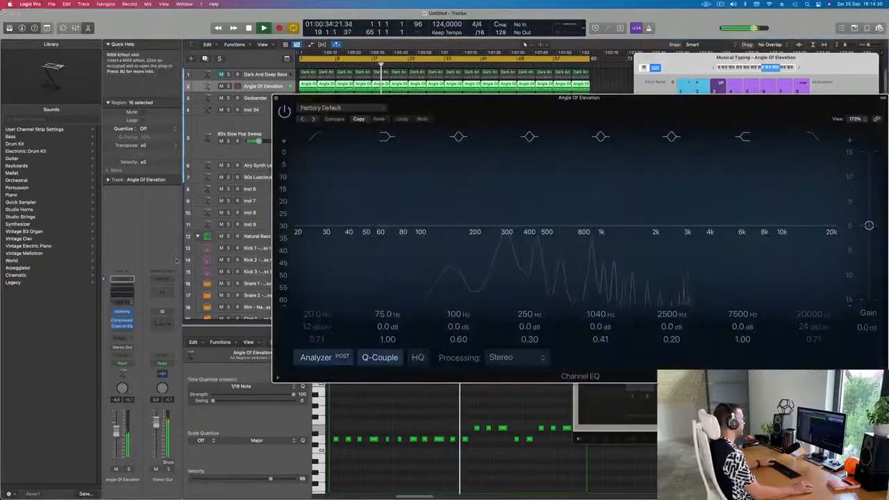
Cut Angle Of Elevation's low end with a 12 dB/Oct low cut at 625 Hz and a -0.6 dB low shelf at 228 Hz.
left_click_drag(353, 176, 438, 180)
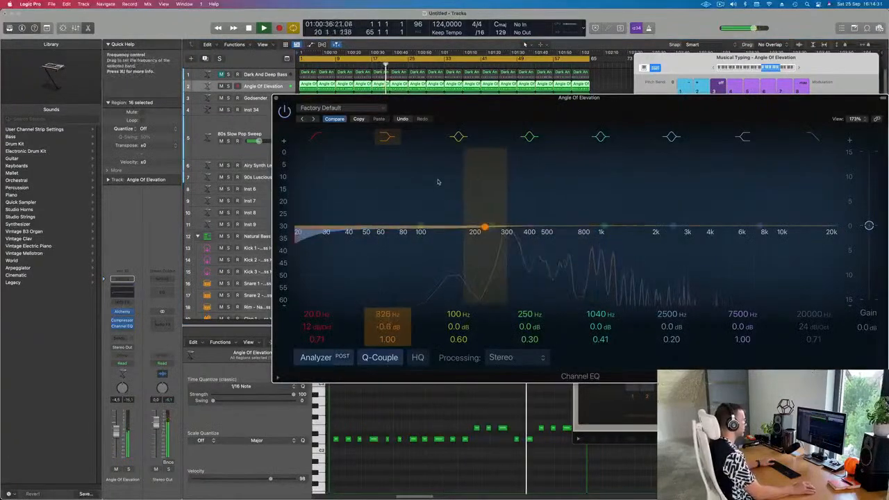
left_click_drag(294, 240, 565, 240)
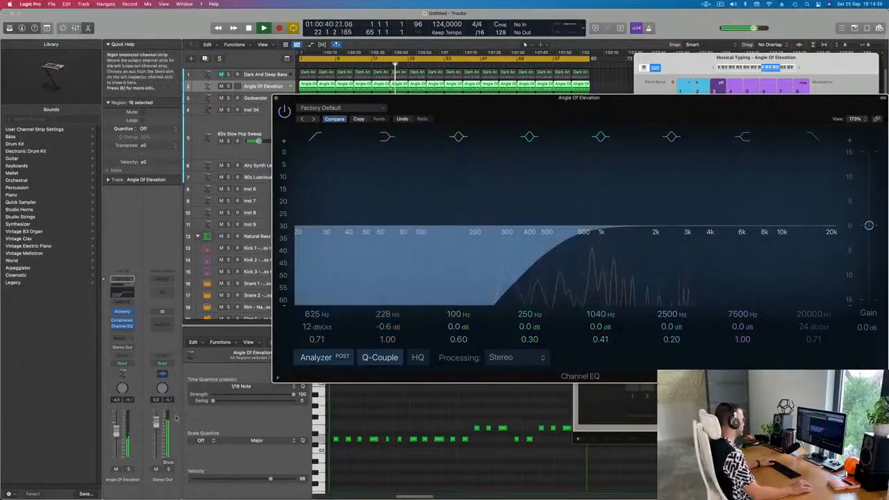
Raise the Angle Of Elevation track's volume slightly and close its Channel EQ, leaving no regions selected.
left_click(127, 470)
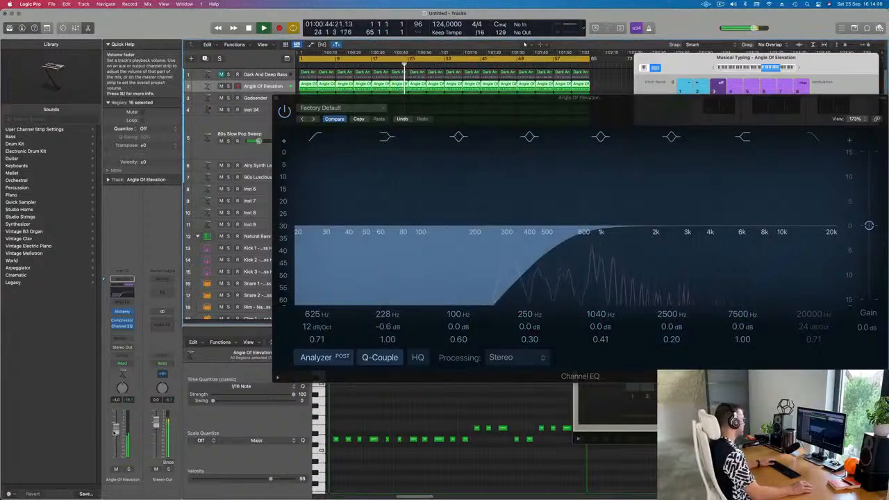
left_click_drag(544, 109, 466, 129)
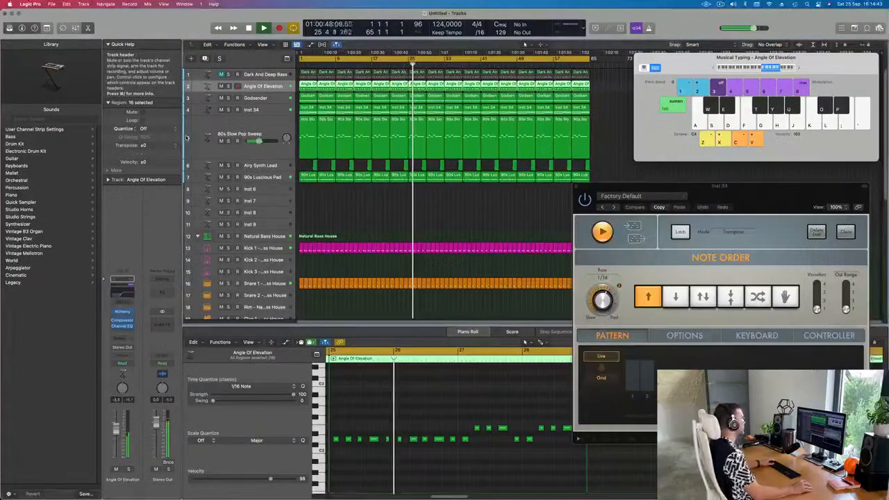
left_click(200, 118)
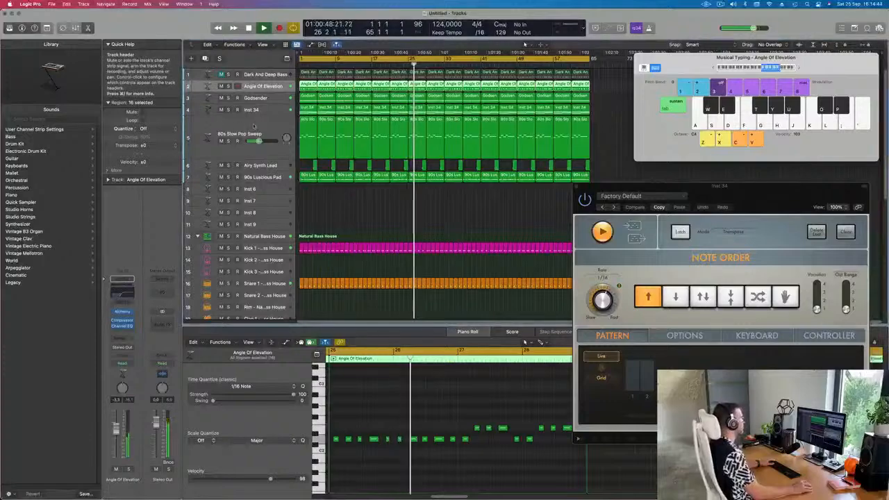
left_click(358, 218)
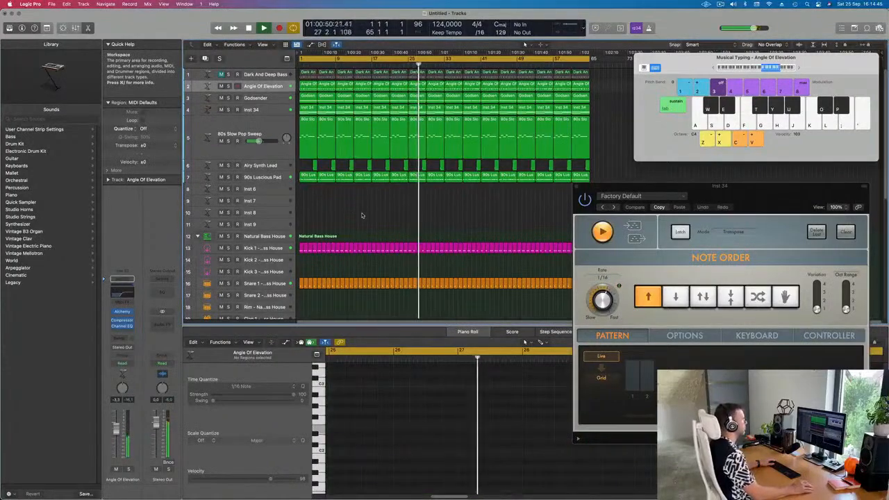